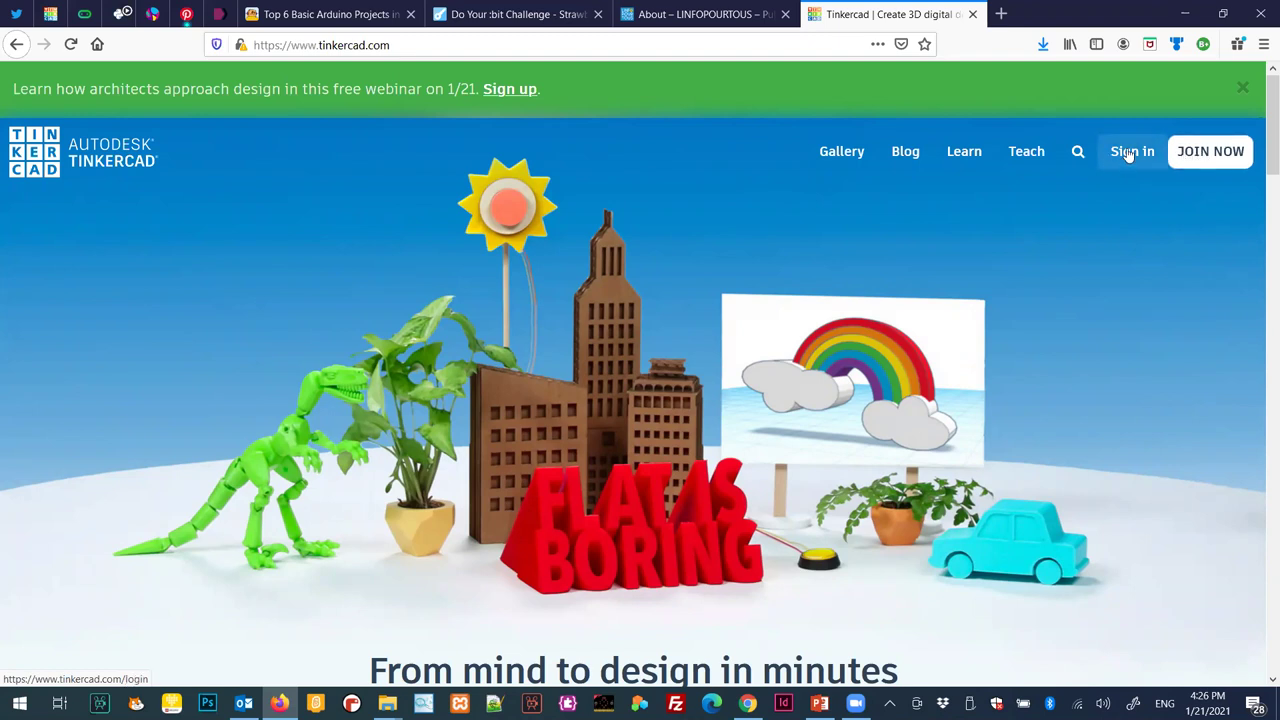
Sign in to Tinkercad through Google with the second account offered for selection.
left_click(1130, 152)
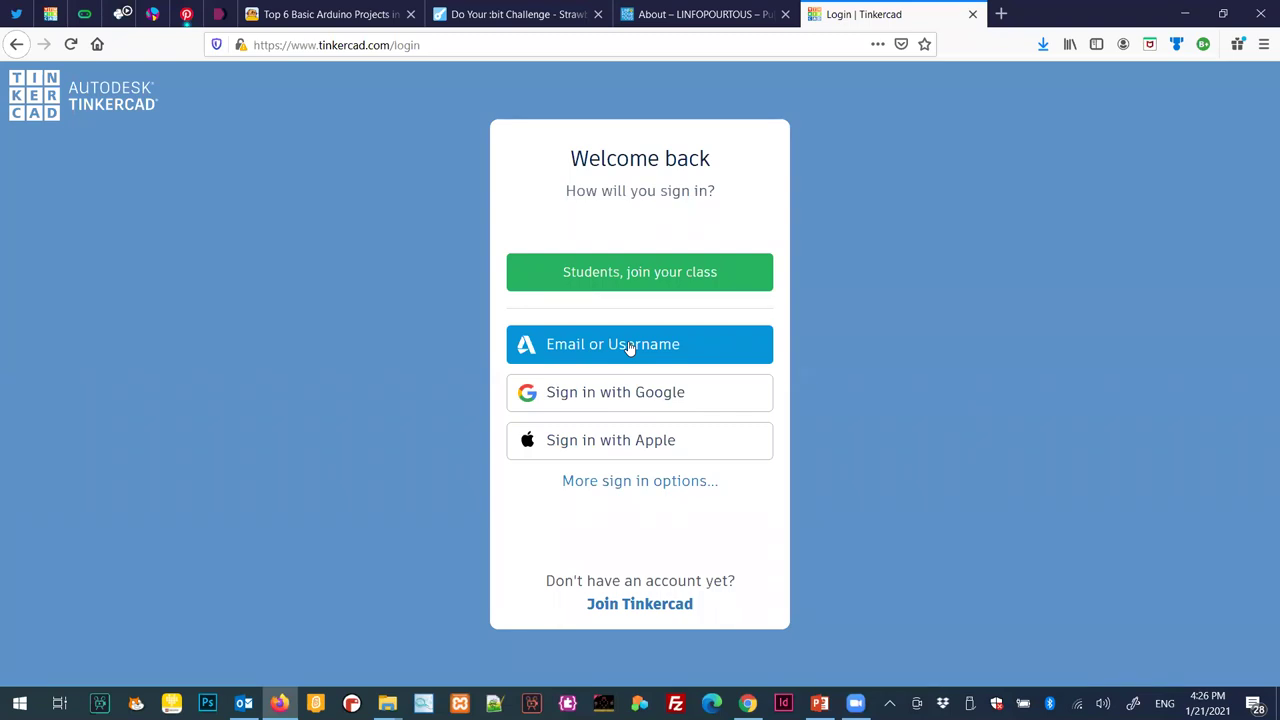
left_click(612, 397)
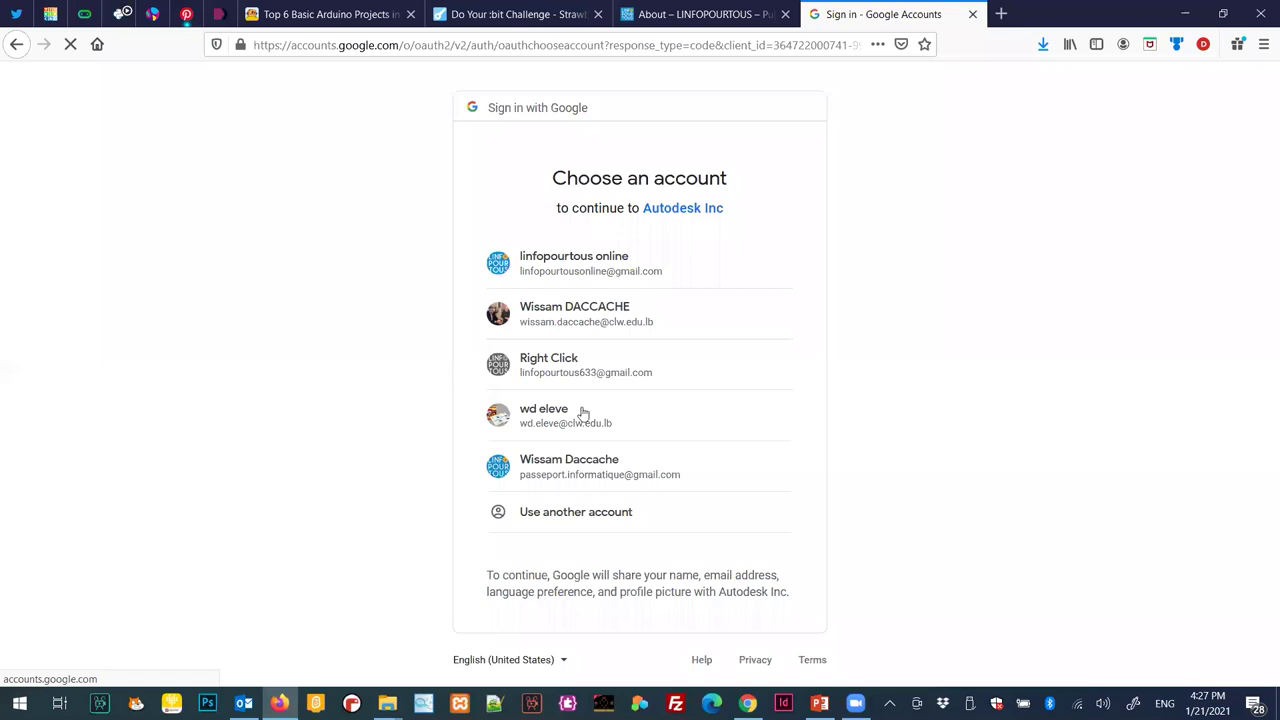
left_click(574, 317)
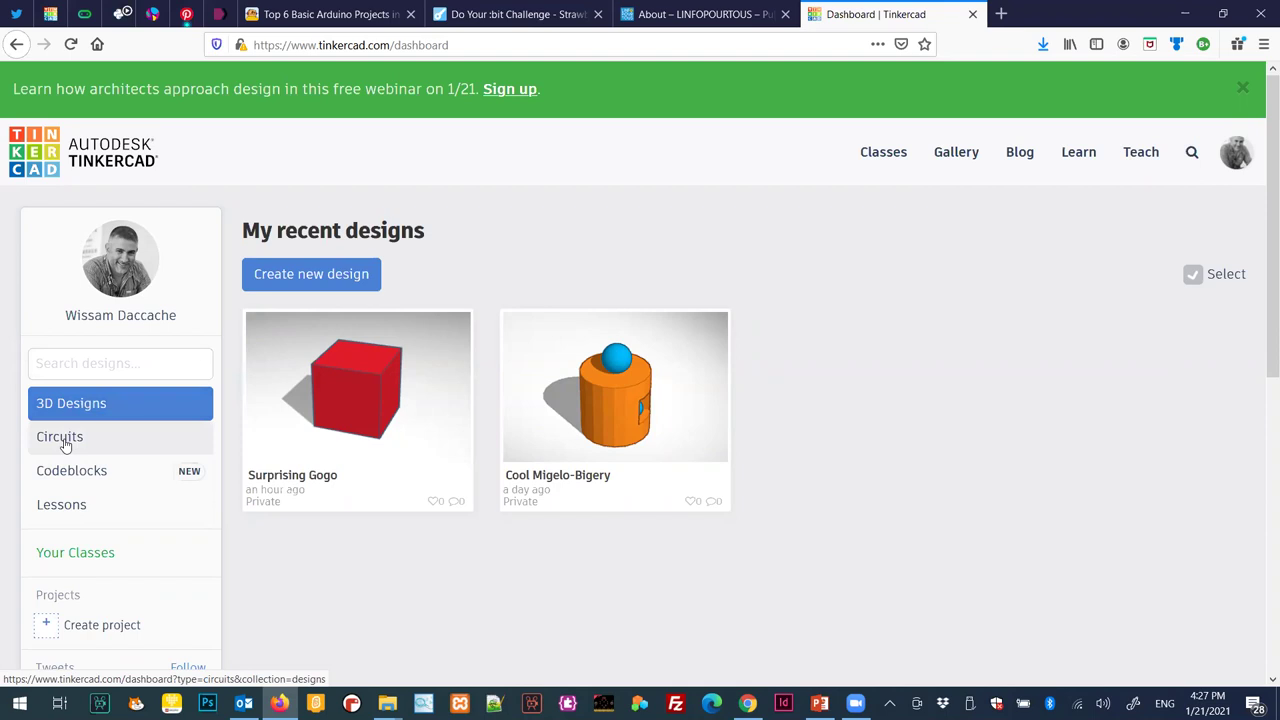
Look over the existing designs in the Circuits collection and create a new circuit.
left_click(64, 441)
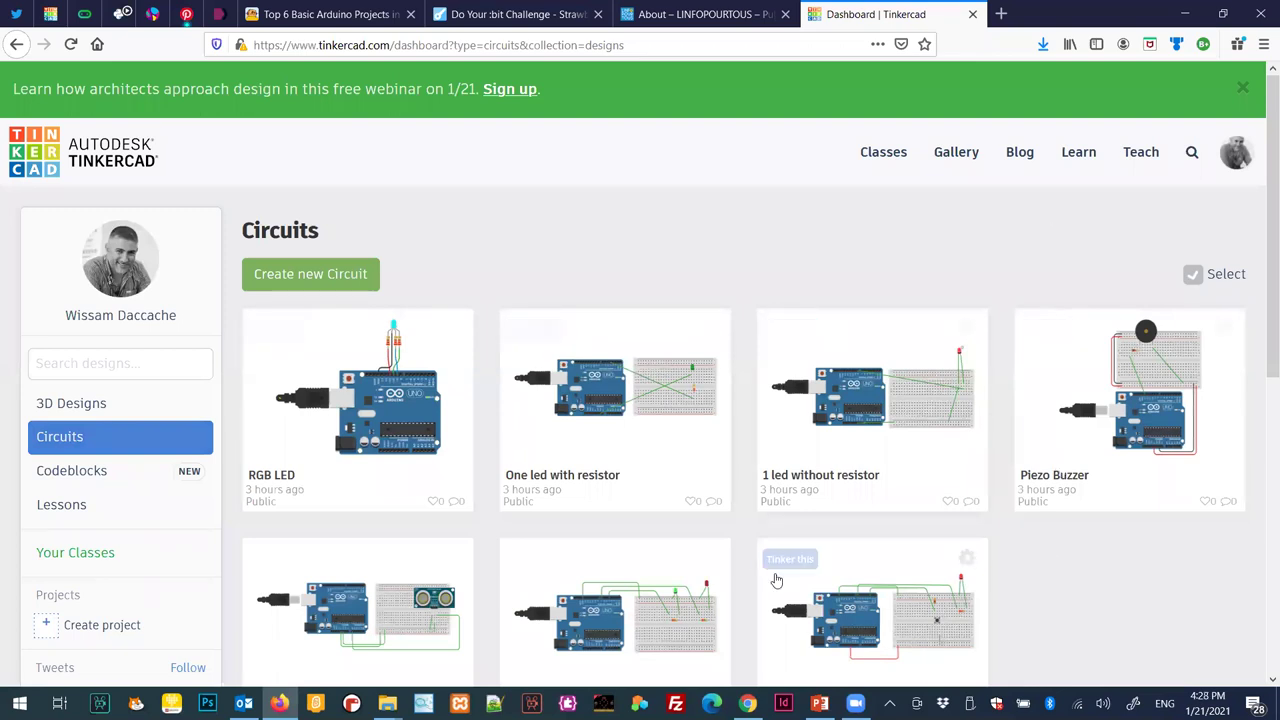
scroll(757, 562, "down", 2)
scroll(545, 505, "down", 1)
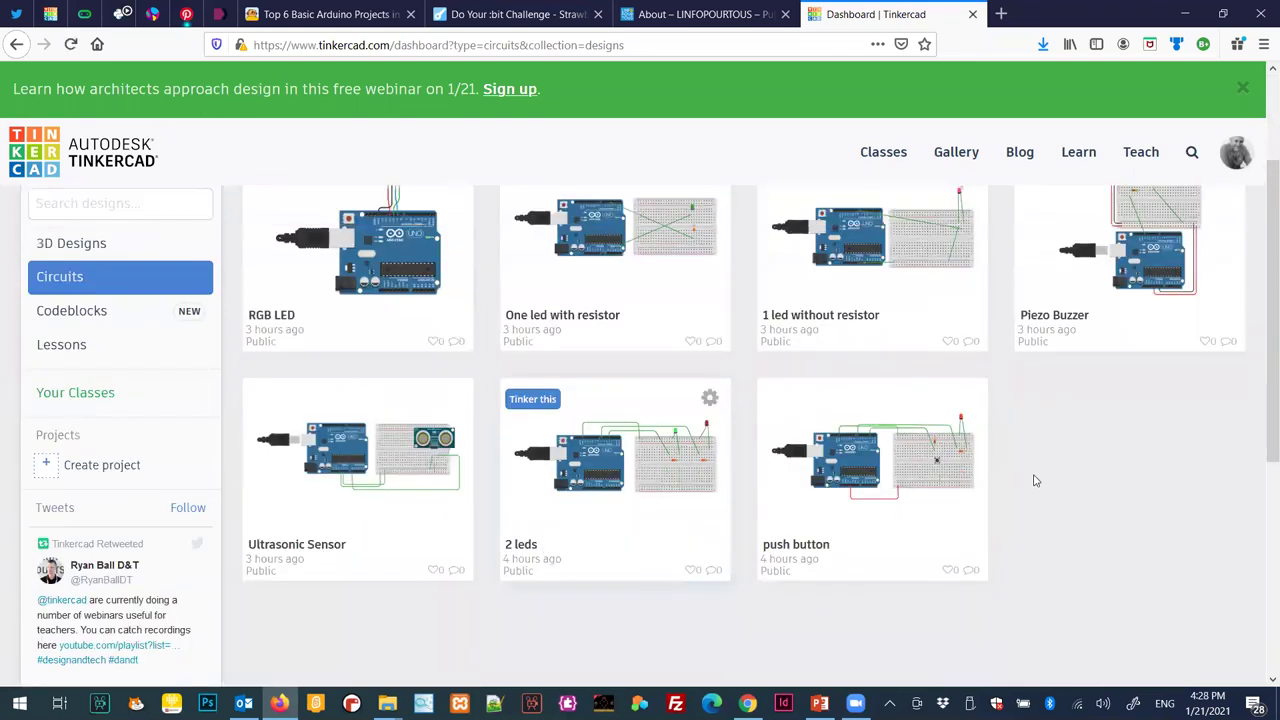
scroll(675, 376, "up", 1)
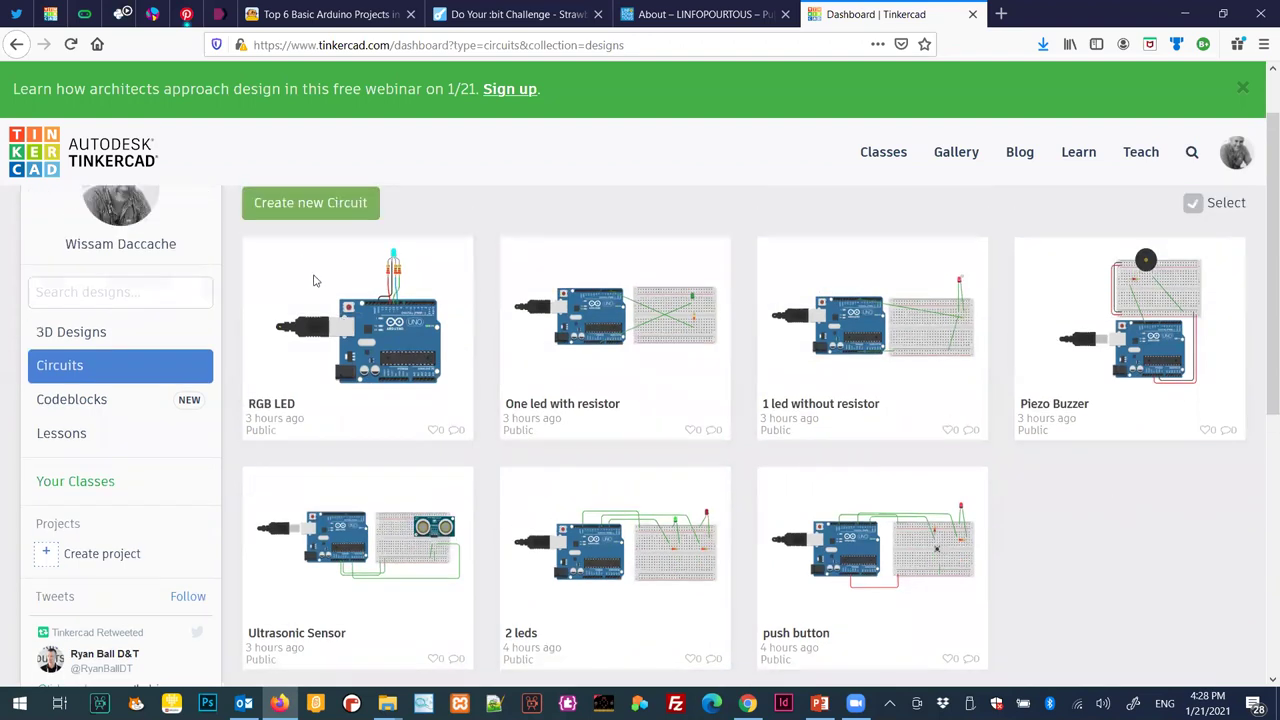
scroll(313, 281, "up", 1)
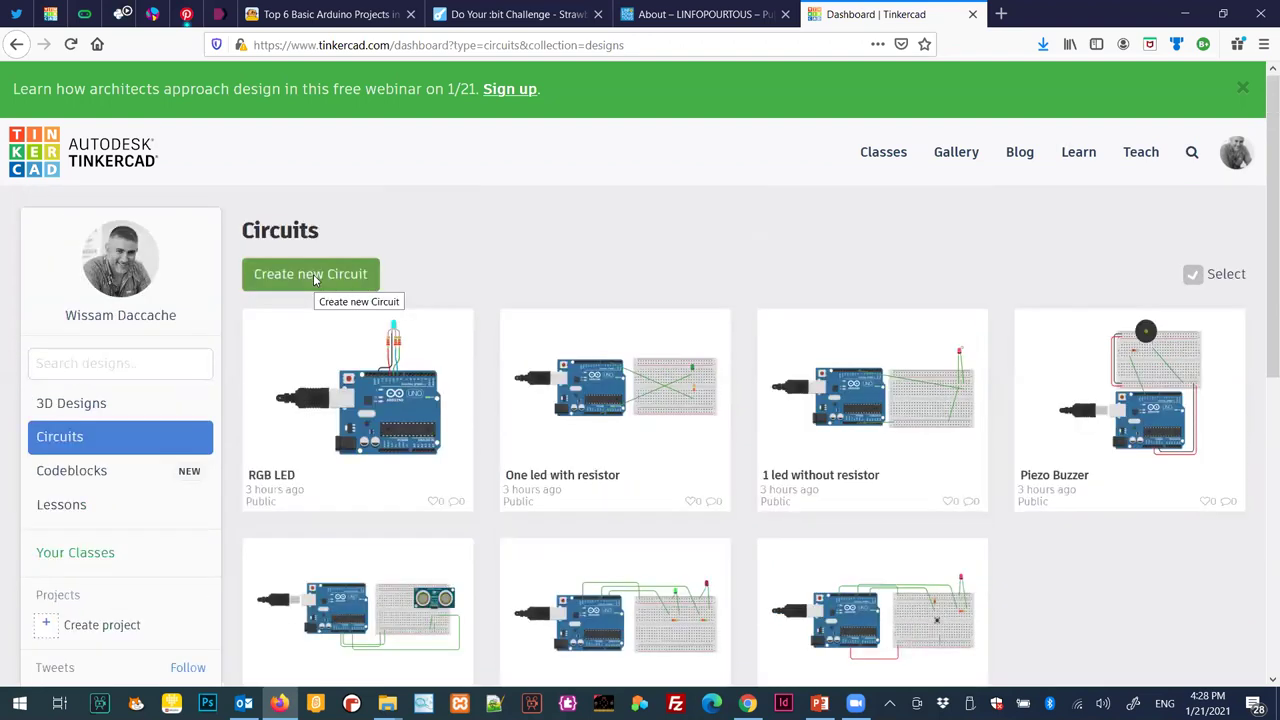
left_click(313, 274)
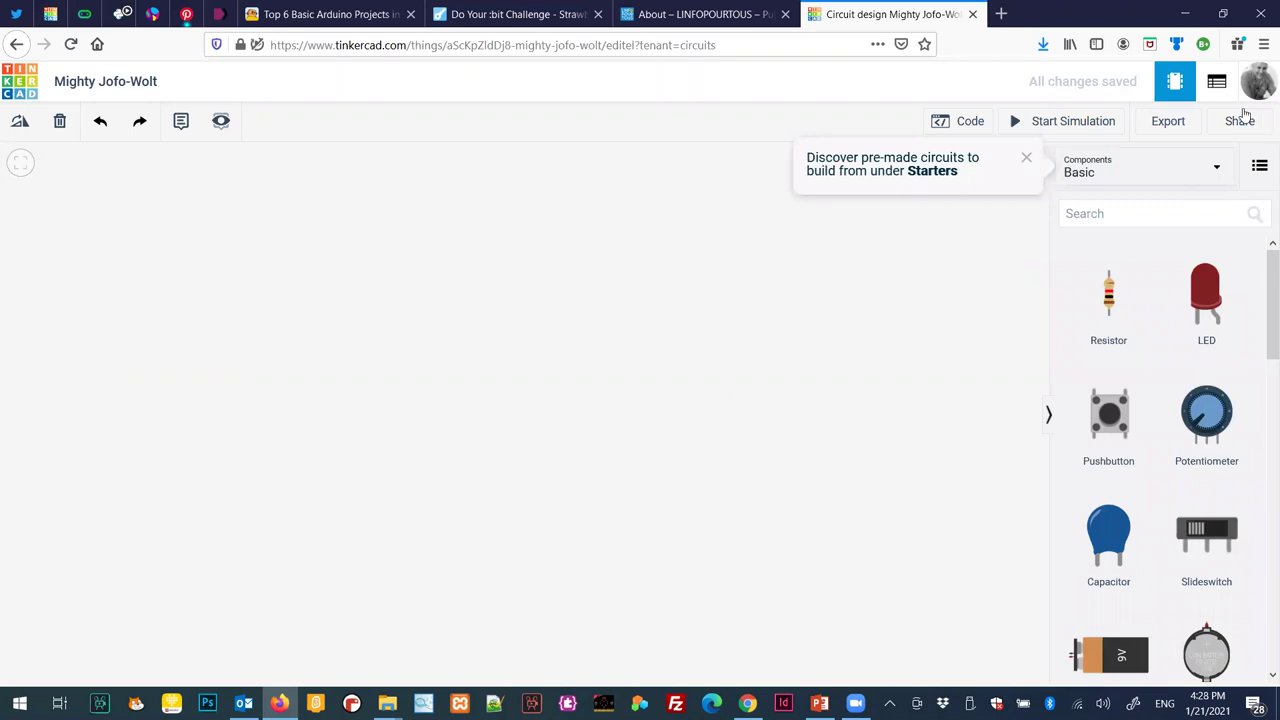
Show all components and browse the library's sensors, lights, motors, microcontrollers, instruments and integrated circuits.
left_click(1220, 175)
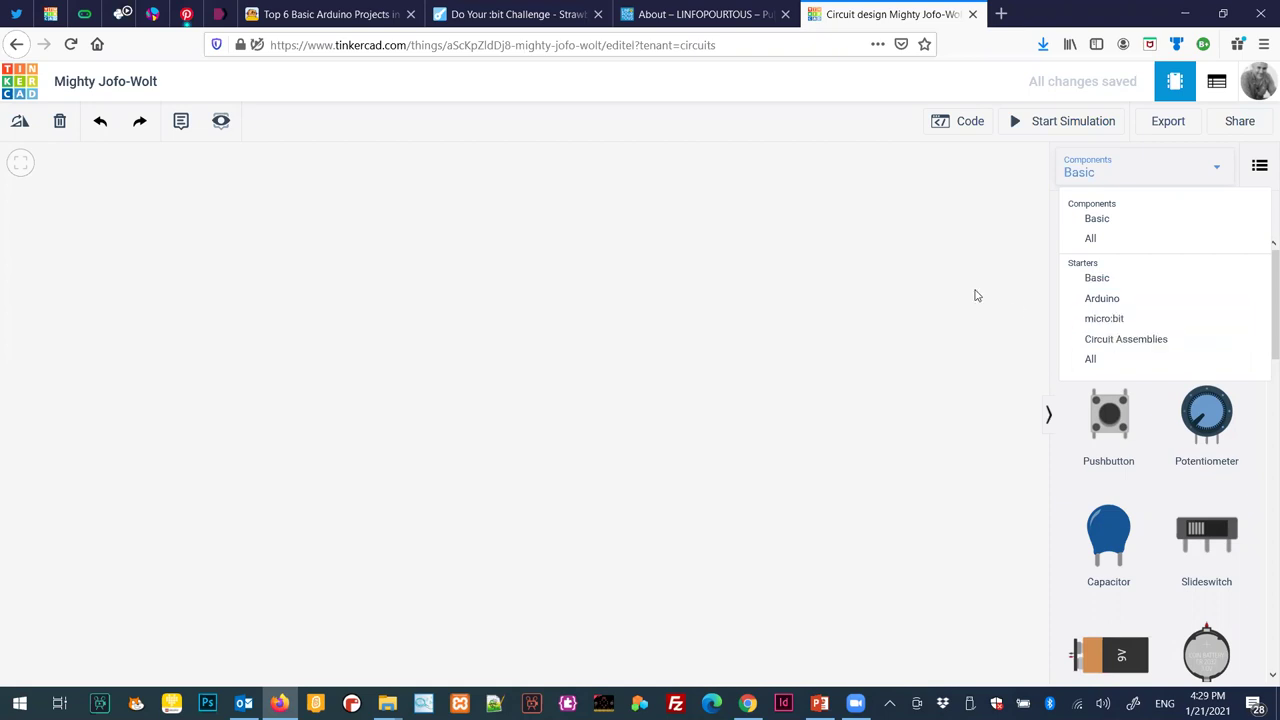
left_click(1100, 220)
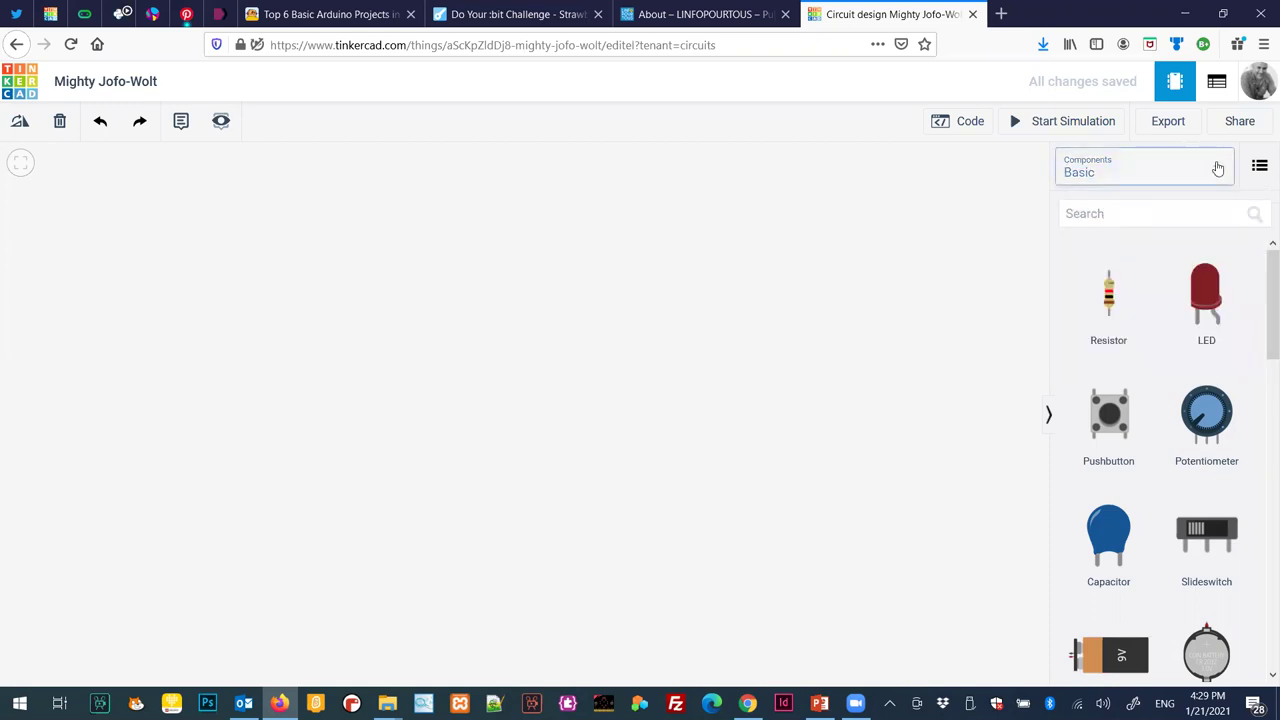
left_click(1218, 168)
left_click(1090, 241)
scroll(1197, 406, "down", 8)
scroll(1198, 421, "down", 5)
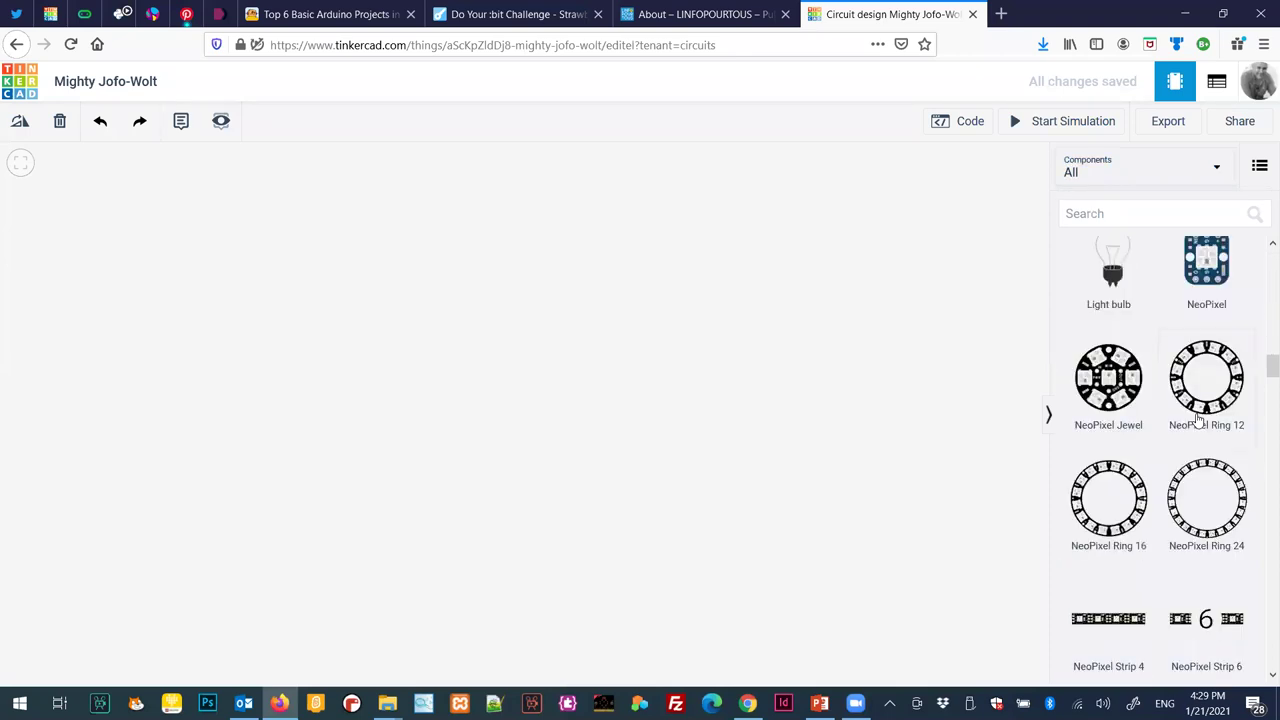
scroll(1198, 421, "up", 8)
scroll(1198, 421, "up", 1)
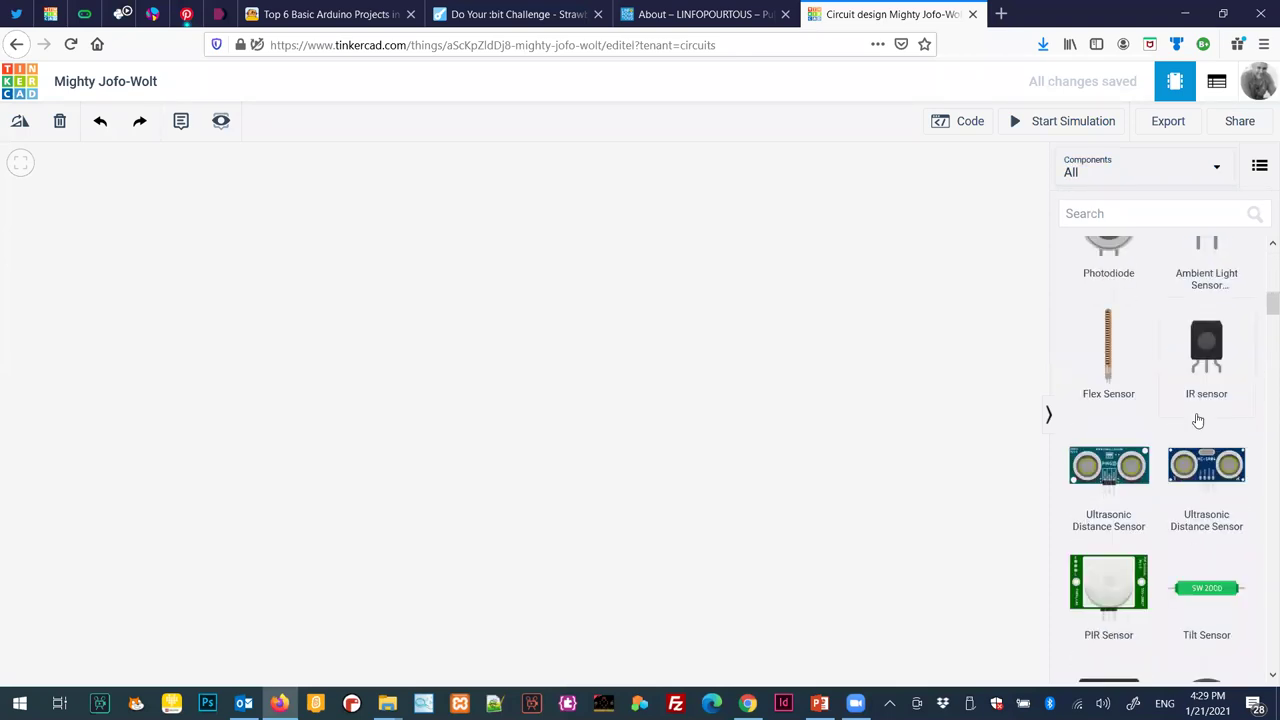
scroll(1198, 421, "down", 9)
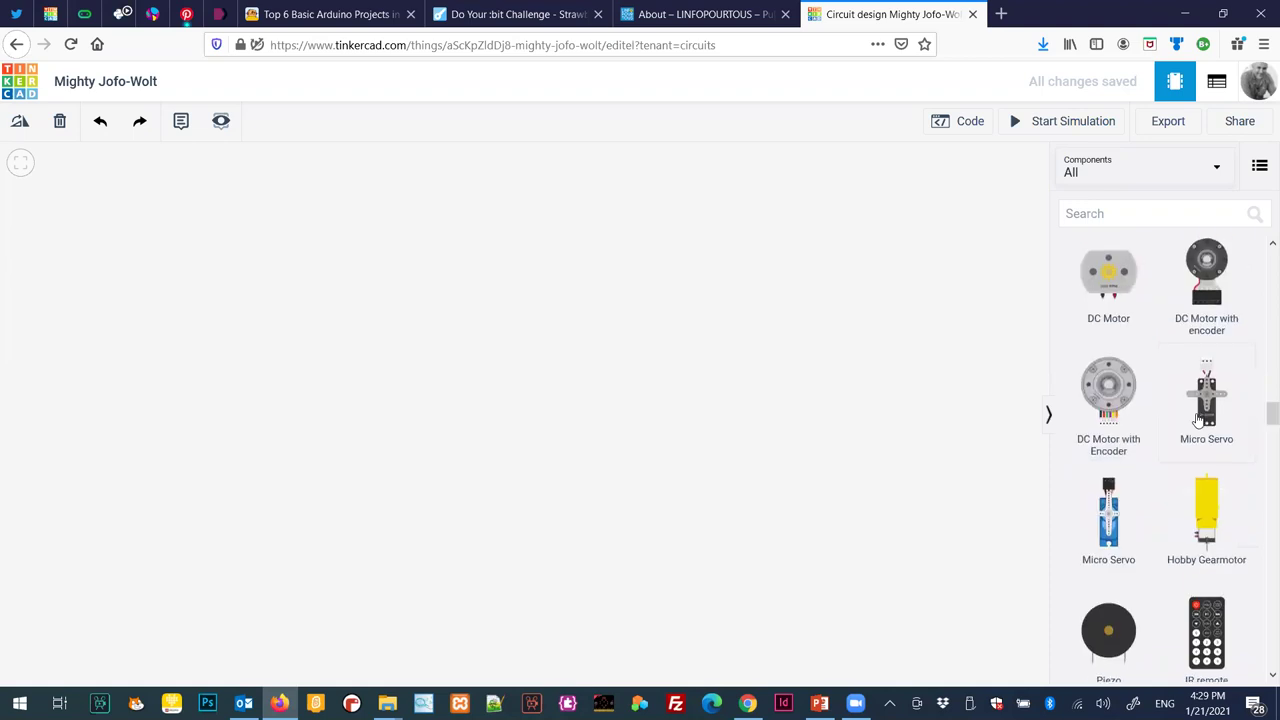
scroll(1198, 421, "down", 5)
scroll(1198, 421, "up", 8)
scroll(1198, 421, "down", 5)
scroll(1198, 420, "down", 3)
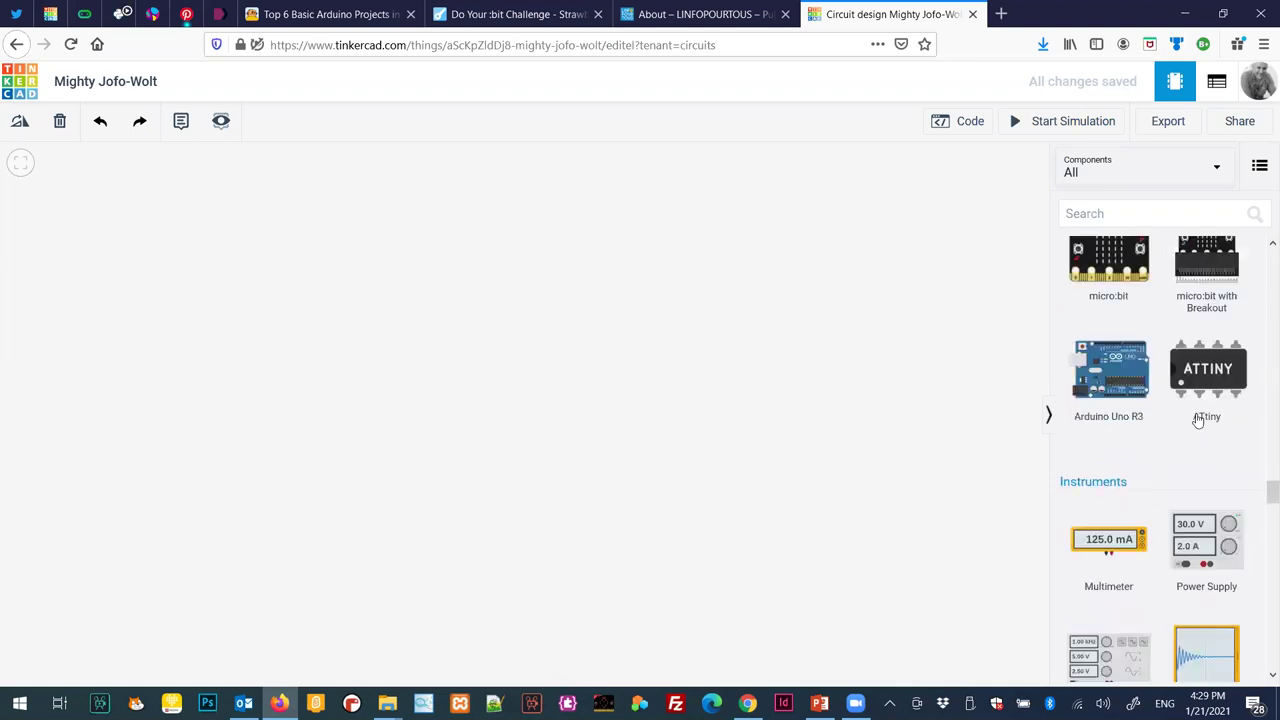
scroll(1198, 421, "down", 3)
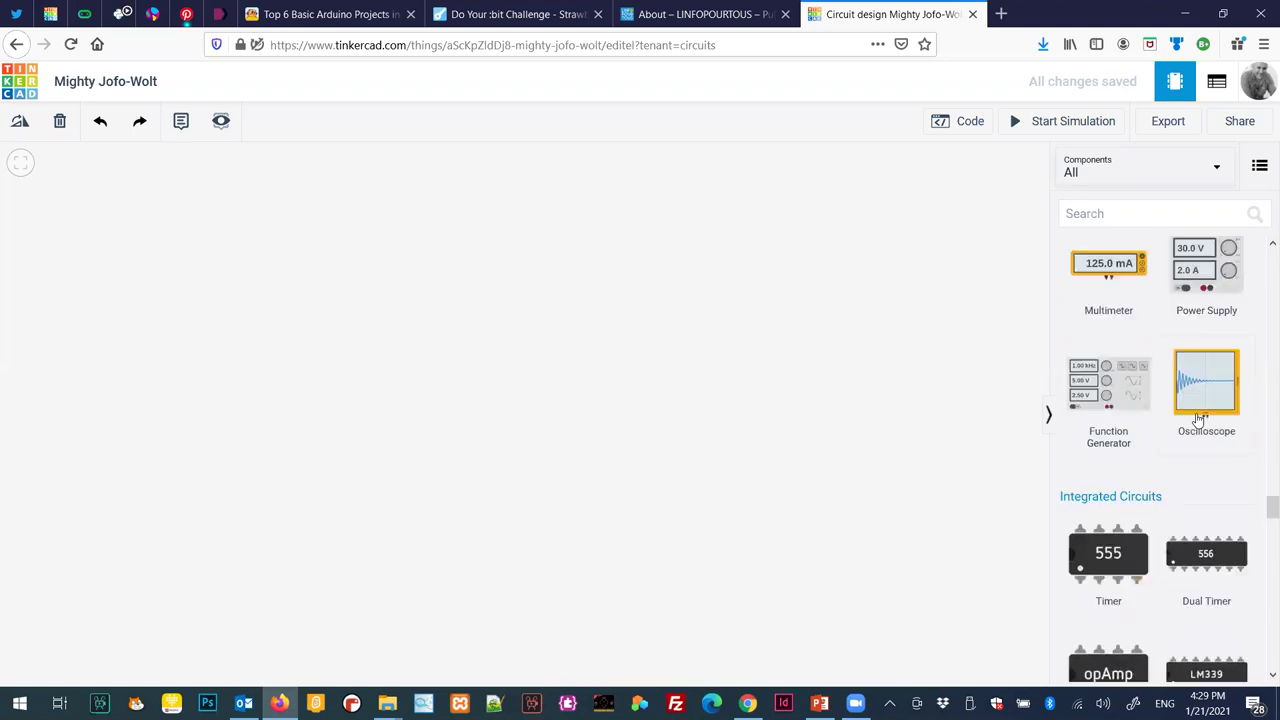
scroll(1198, 421, "up", 6)
Switch the component library back to the Basic set and look through its parts from the resistor to the multimeter.
left_click(1218, 170)
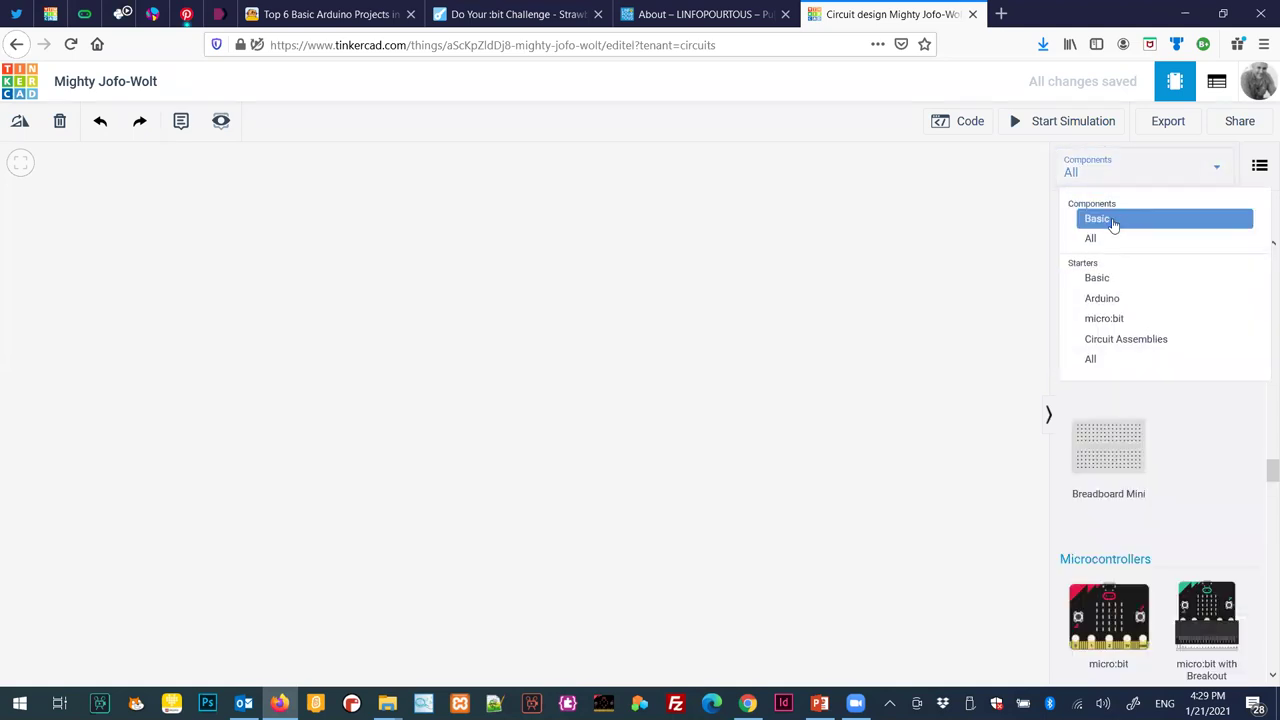
key("Return")
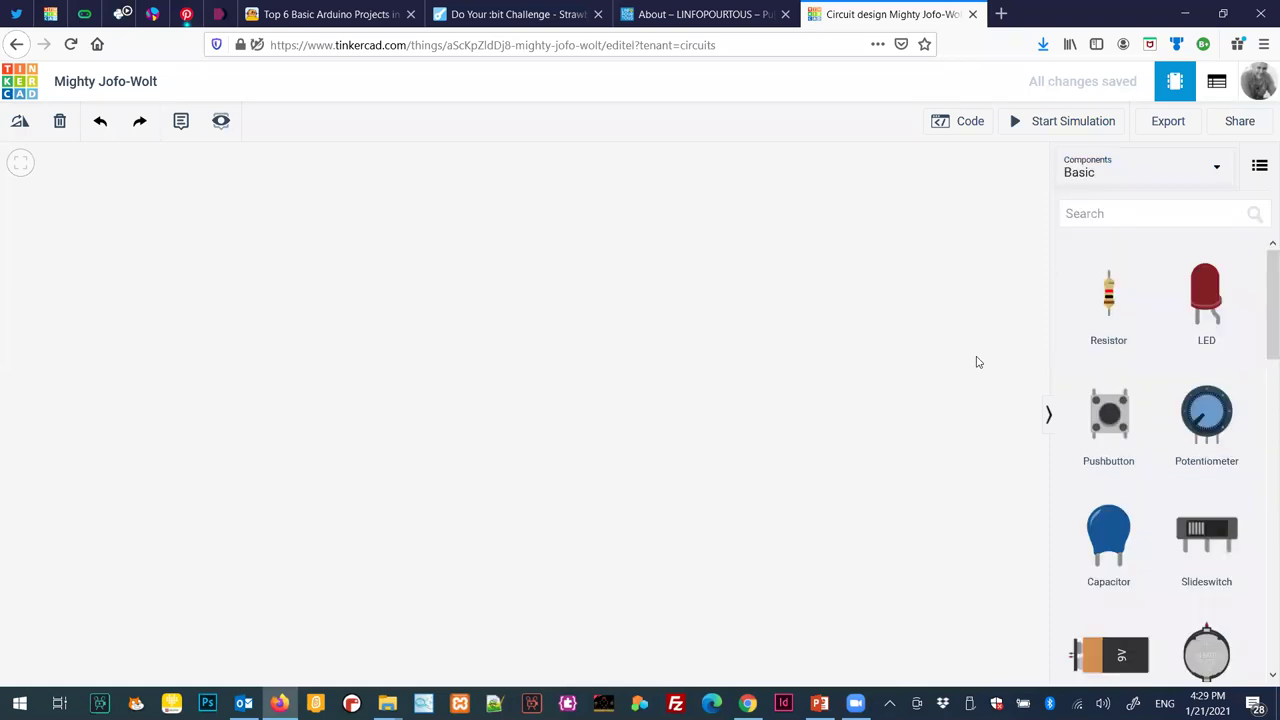
scroll(1262, 285, "down", 1)
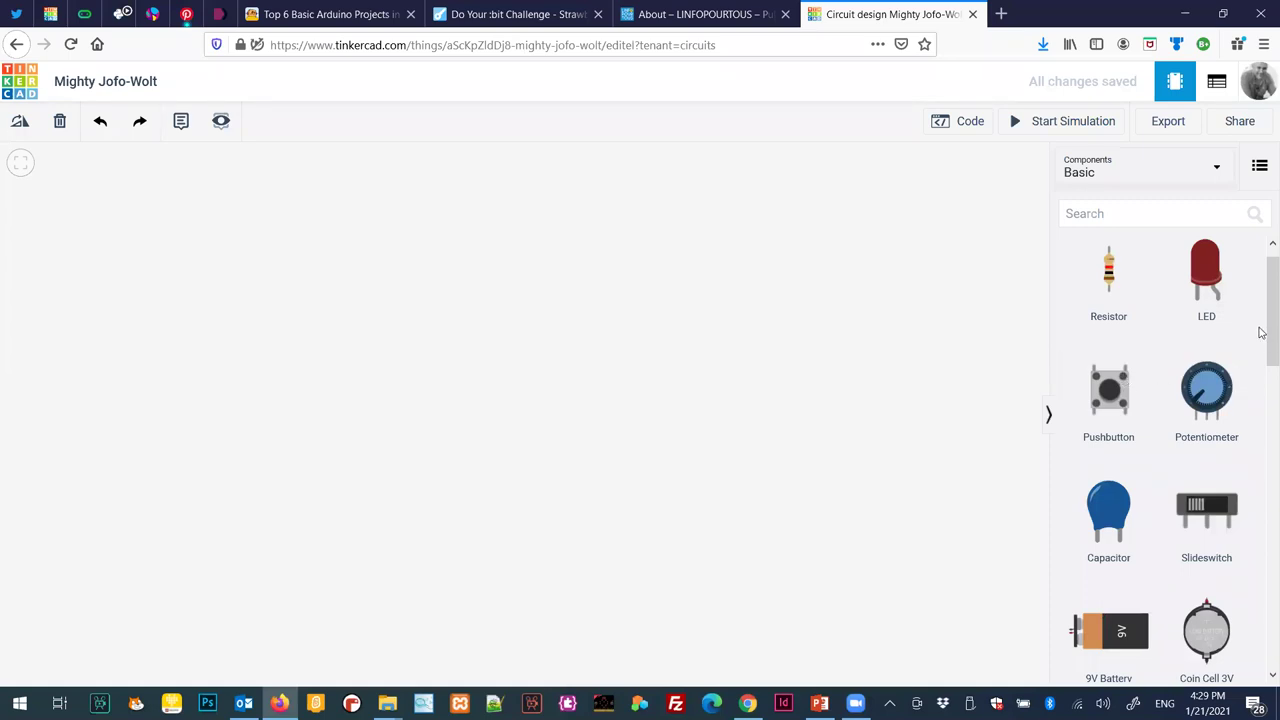
left_click_drag(1265, 334, 1261, 383)
scroll(1200, 300, "down", 5)
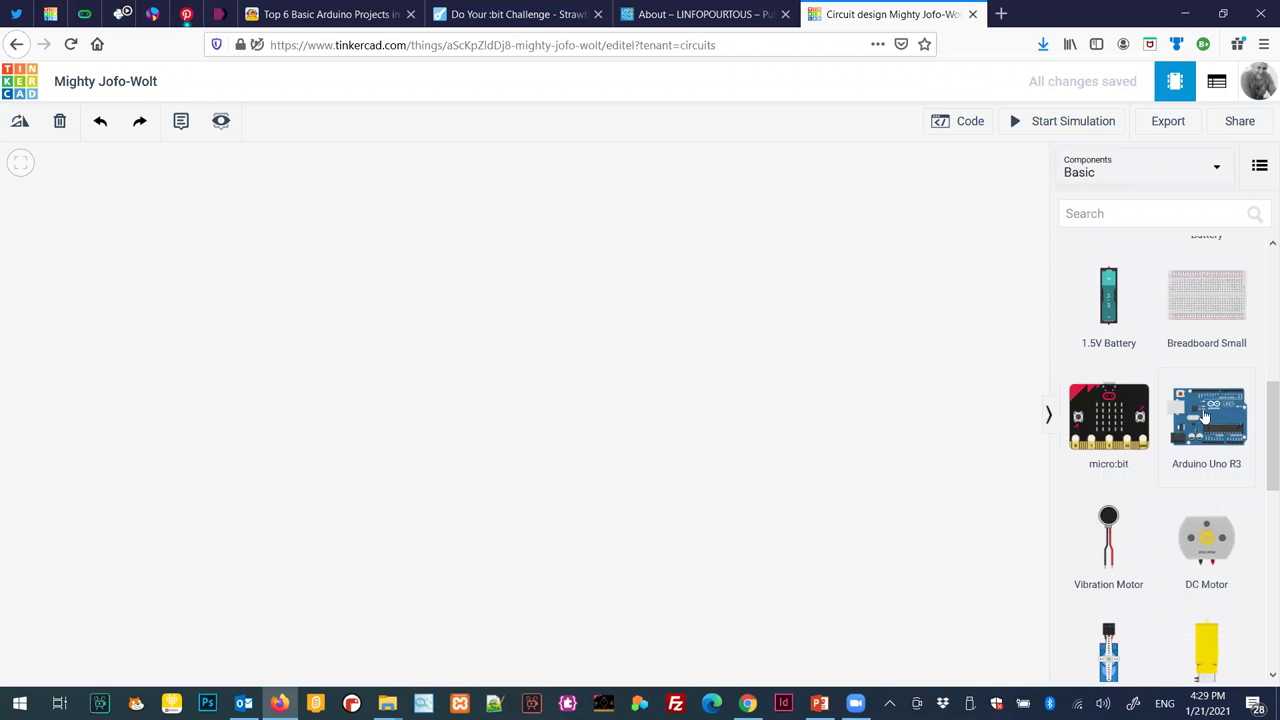
left_click_drag(1263, 441, 1261, 512)
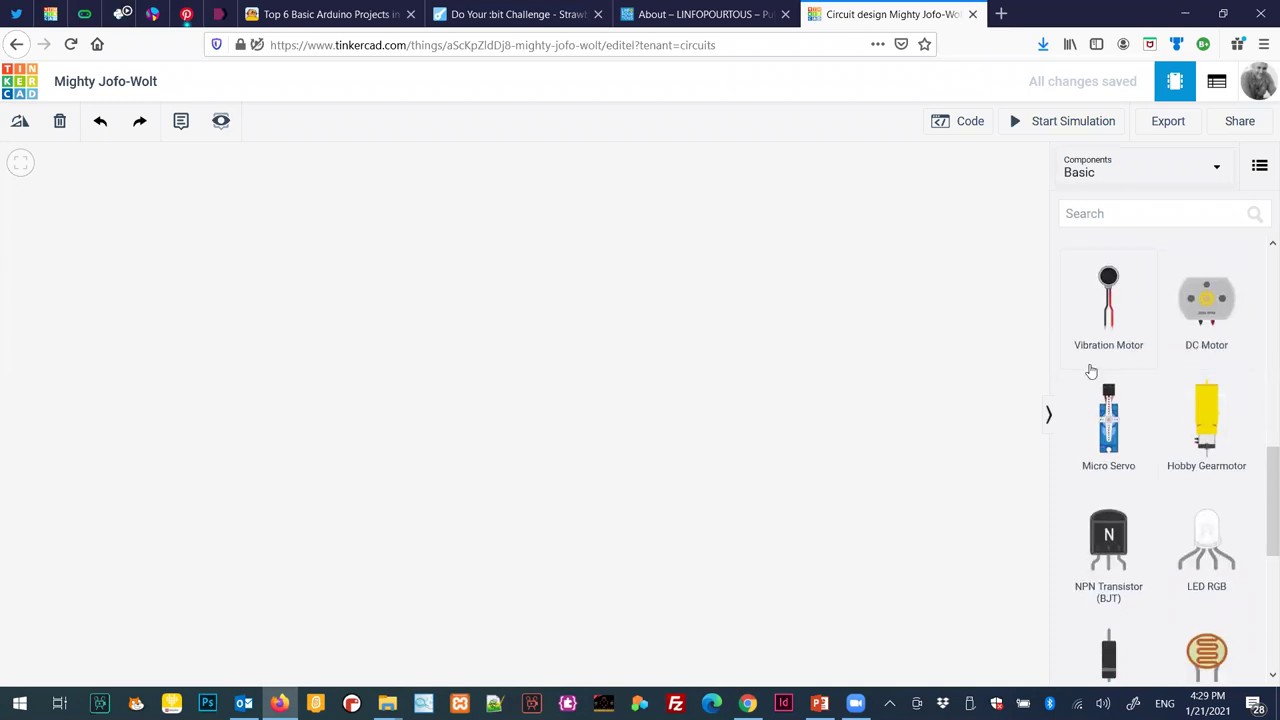
scroll(1245, 480, "down", 4)
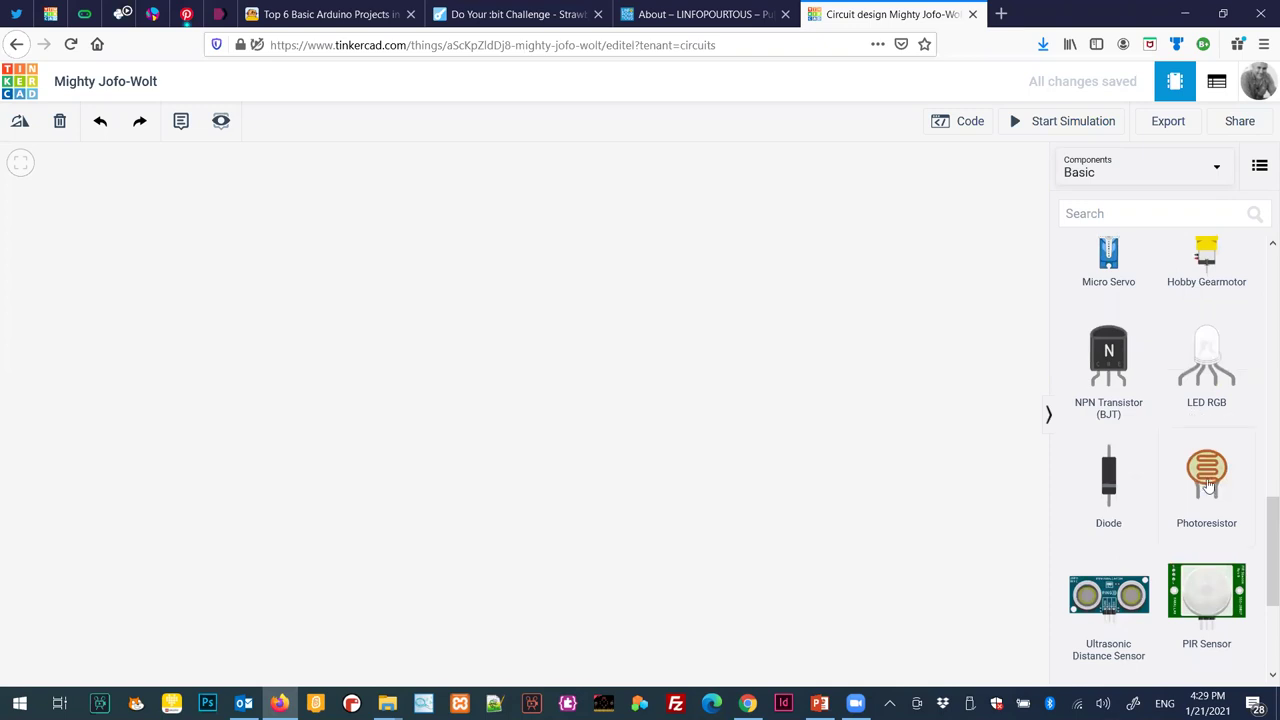
scroll(1210, 484, "down", 5)
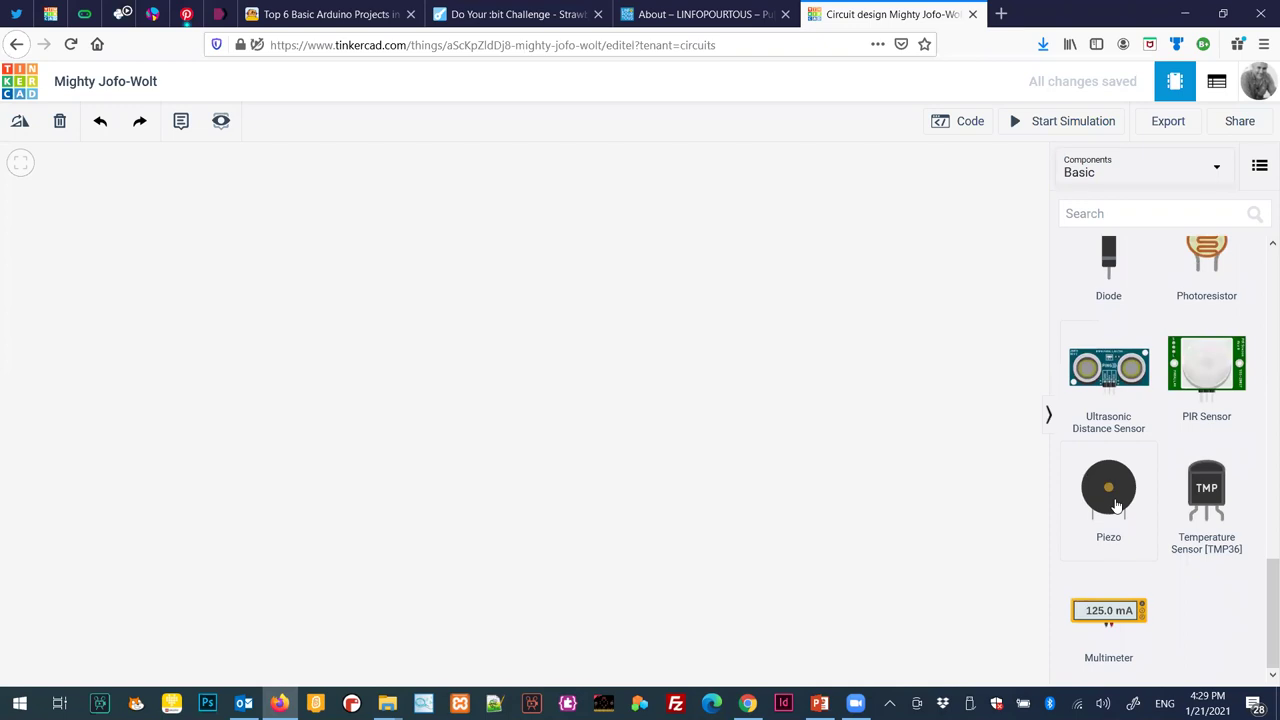
scroll(1116, 505, "up", 10)
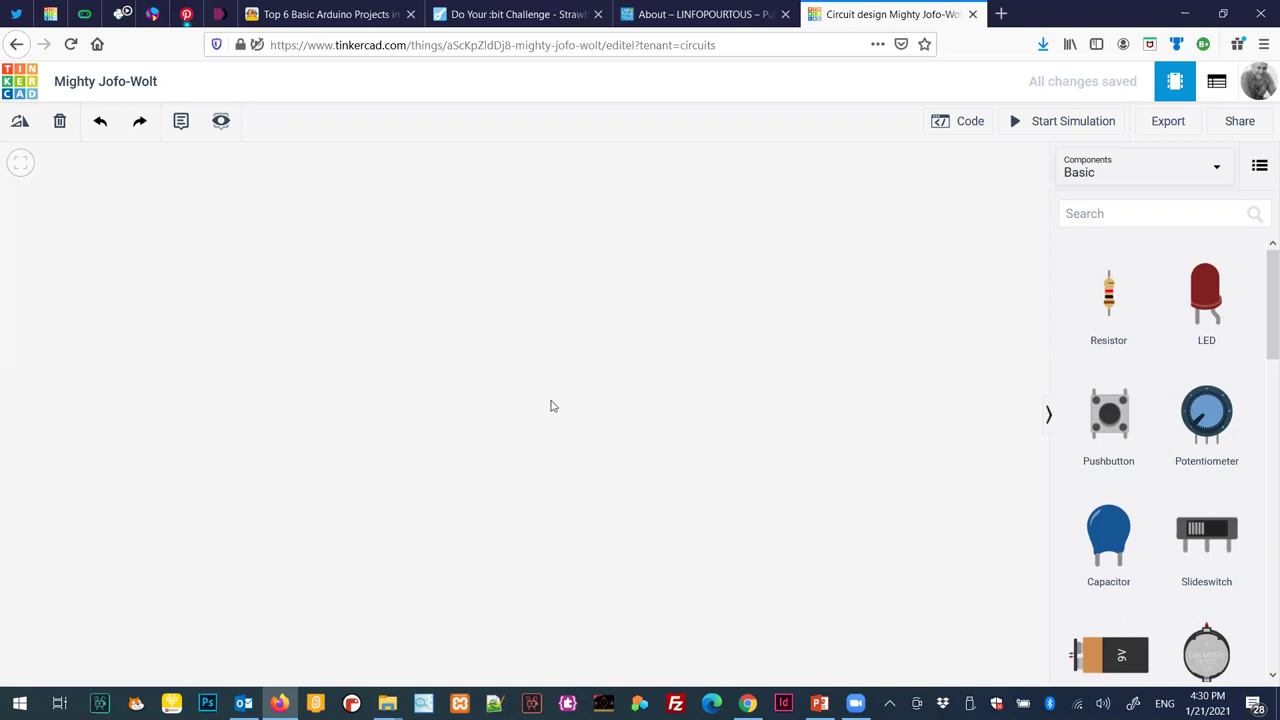
Place an Arduino Uno R3 on the empty workplane and a Breadboard Small directly to the right of it.
scroll(1260, 327, "down", 1)
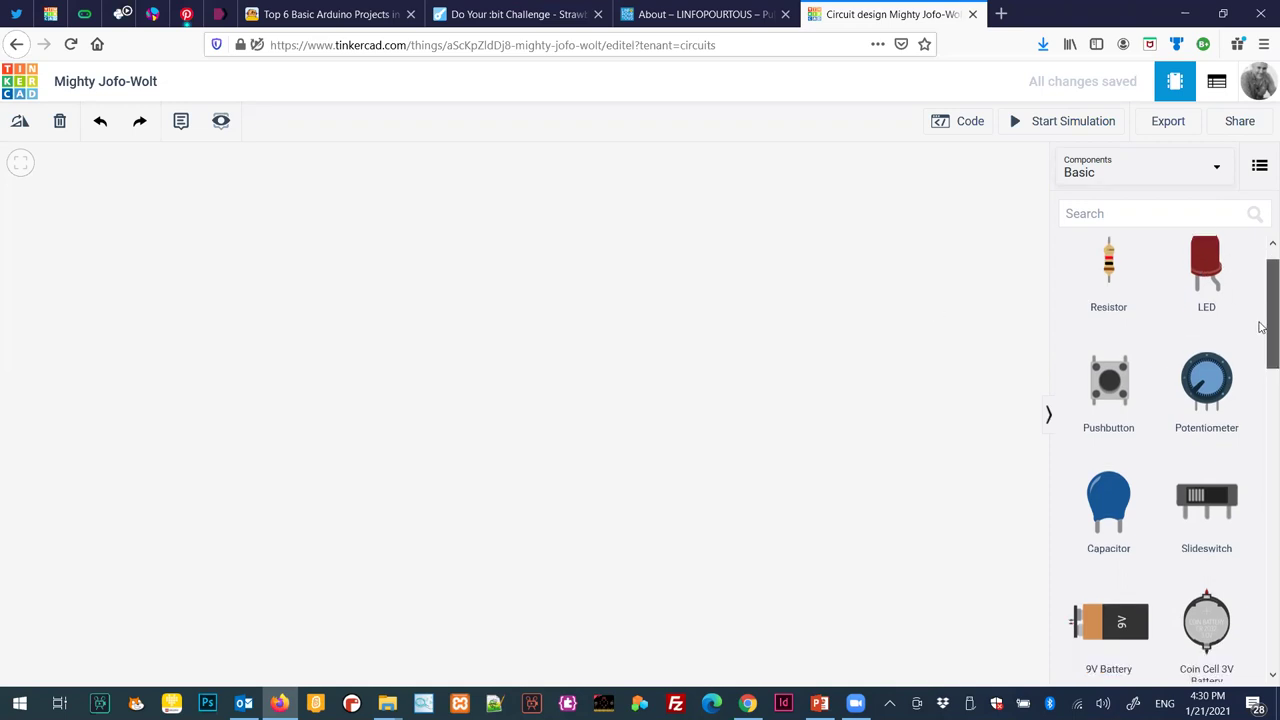
scroll(1260, 327, "down", 4)
left_click_drag(1198, 511, 192, 382)
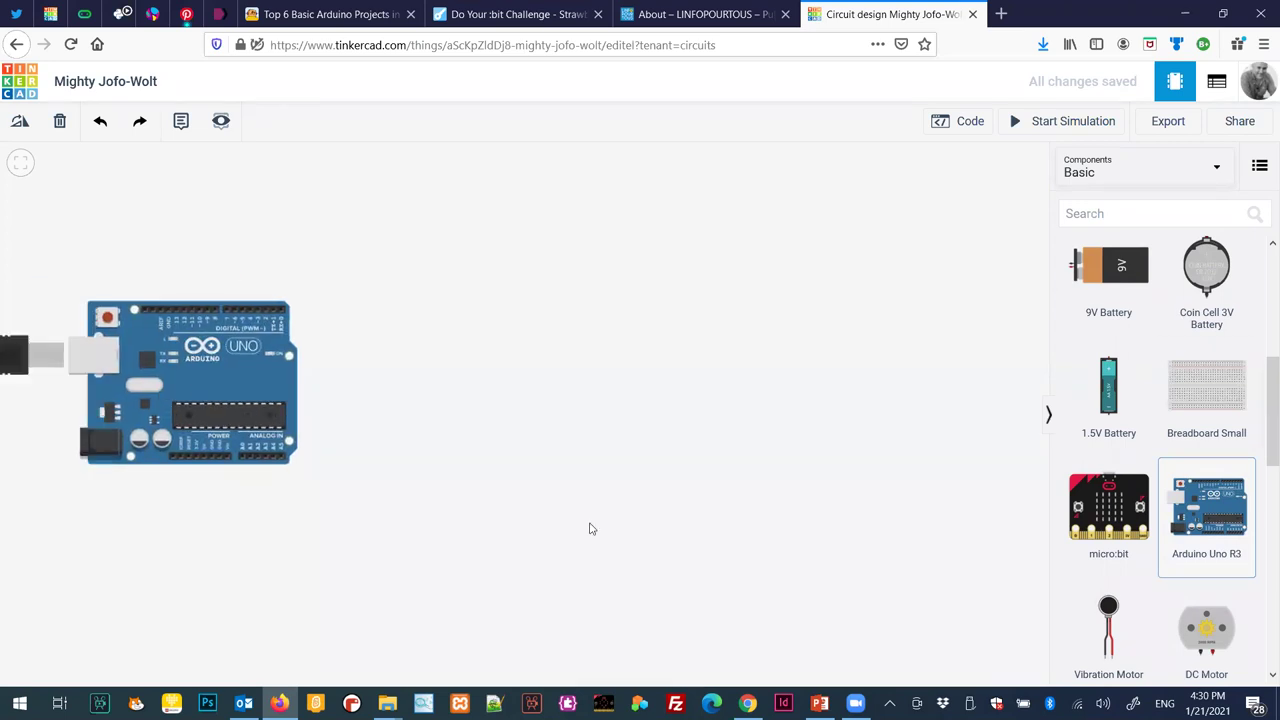
left_click_drag(1213, 392, 454, 387)
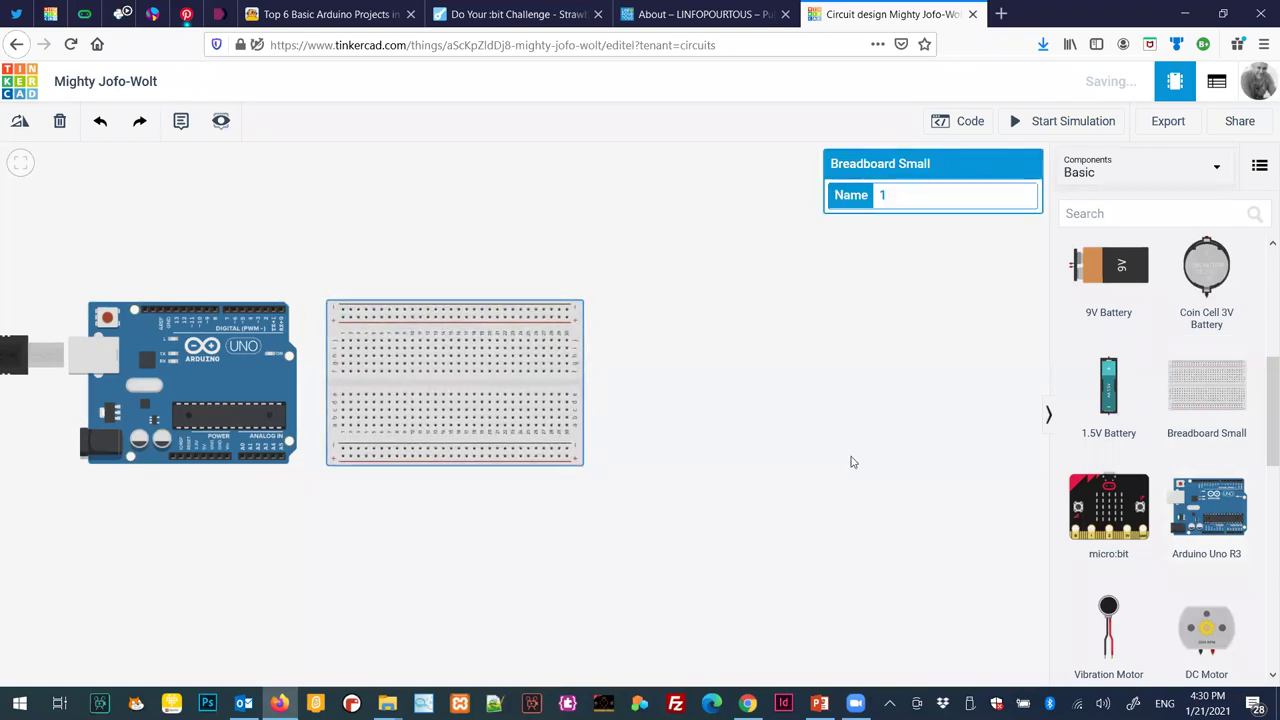
Add a red LED above the breadboard and a 1 kΩ resistor to the right of the breadboard.
scroll(850, 462, "up", 2)
scroll(280, 505, "down", 1)
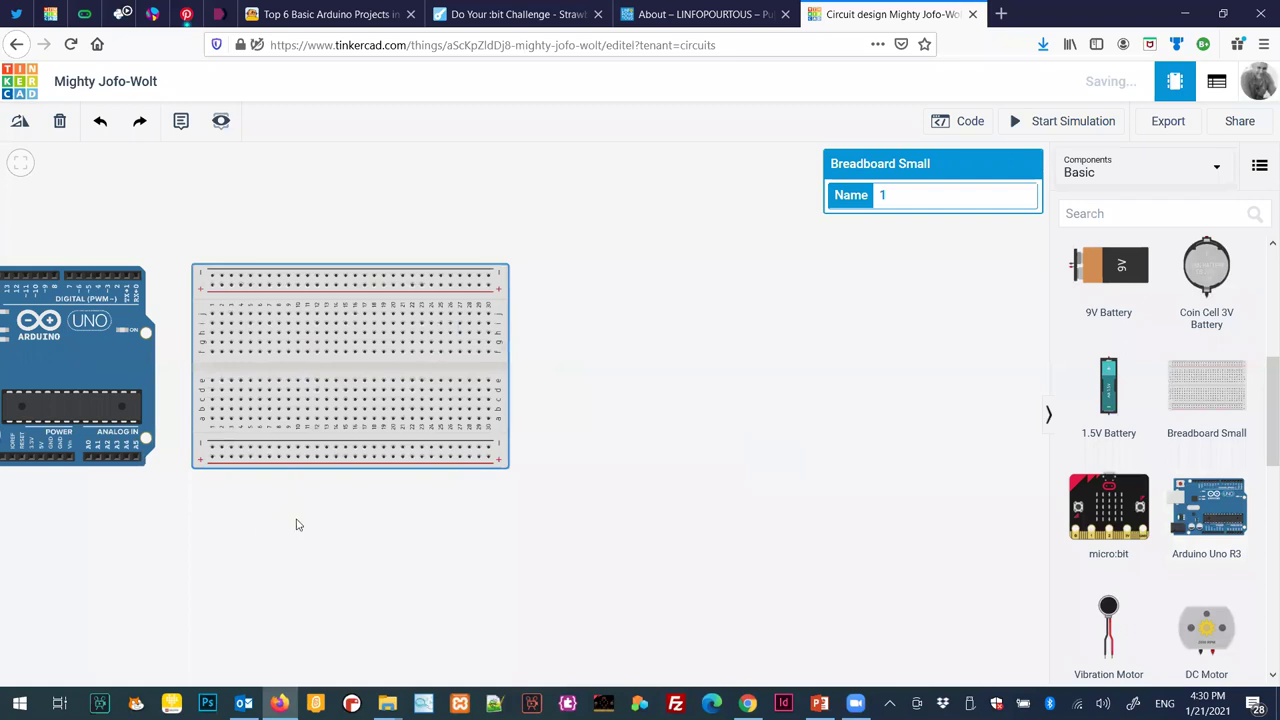
left_click_drag(296, 524, 491, 531)
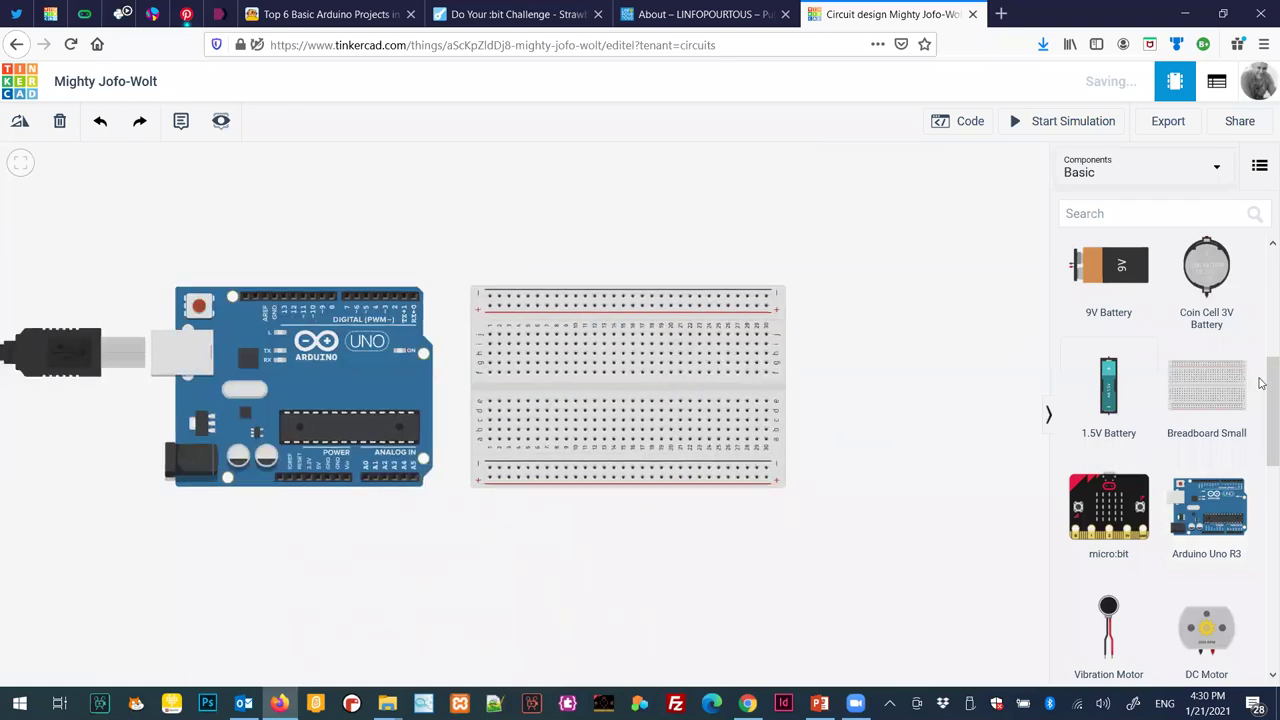
left_click_drag(1271, 395, 1262, 222)
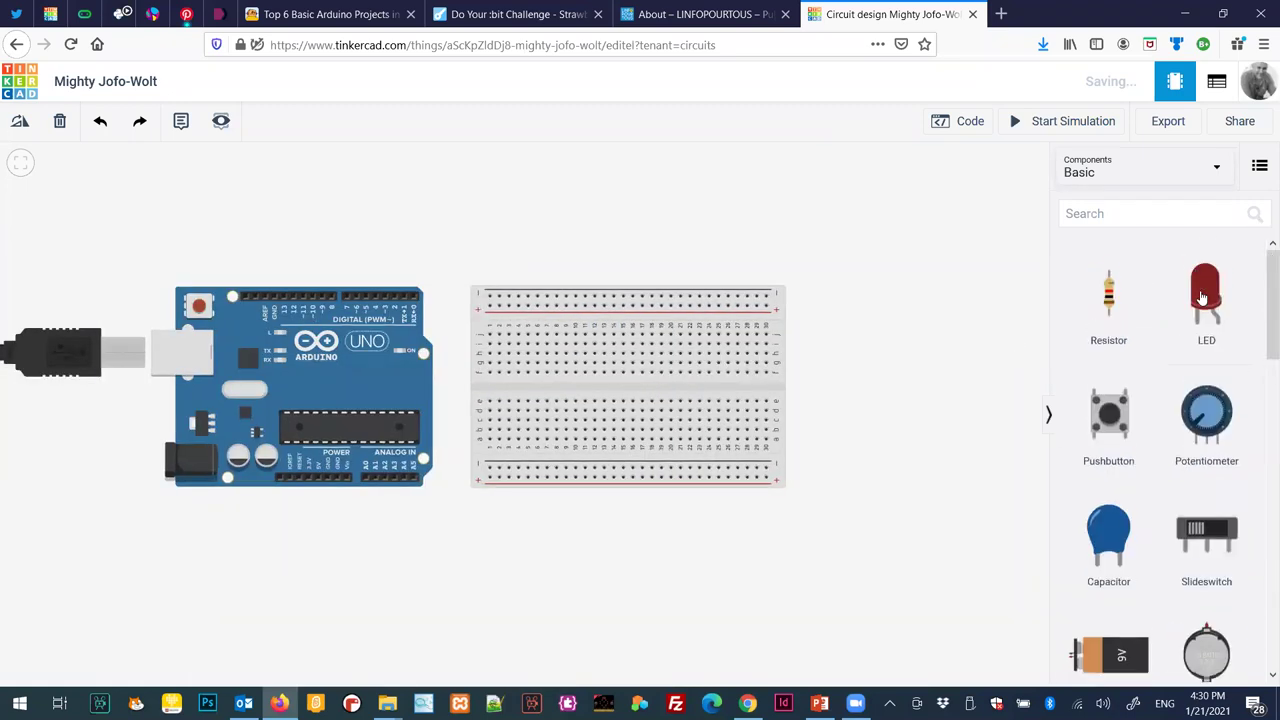
left_click_drag(1203, 298, 716, 229)
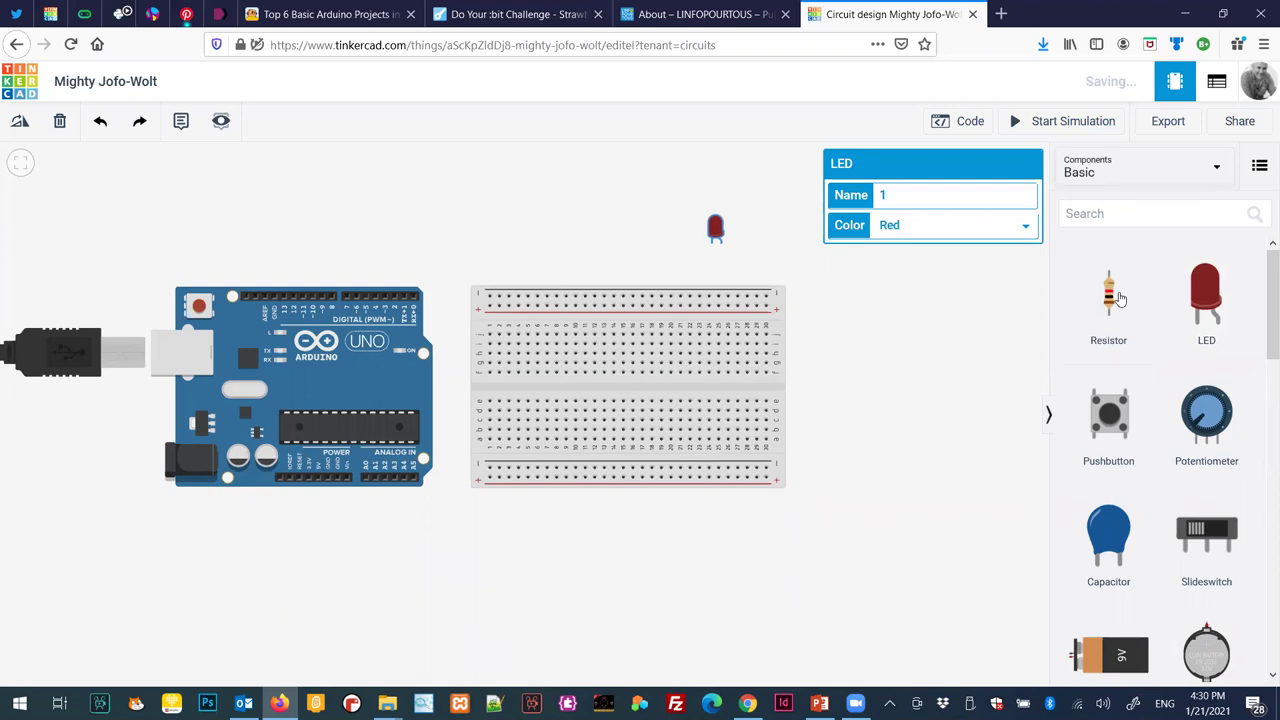
left_click_drag(1120, 299, 870, 348)
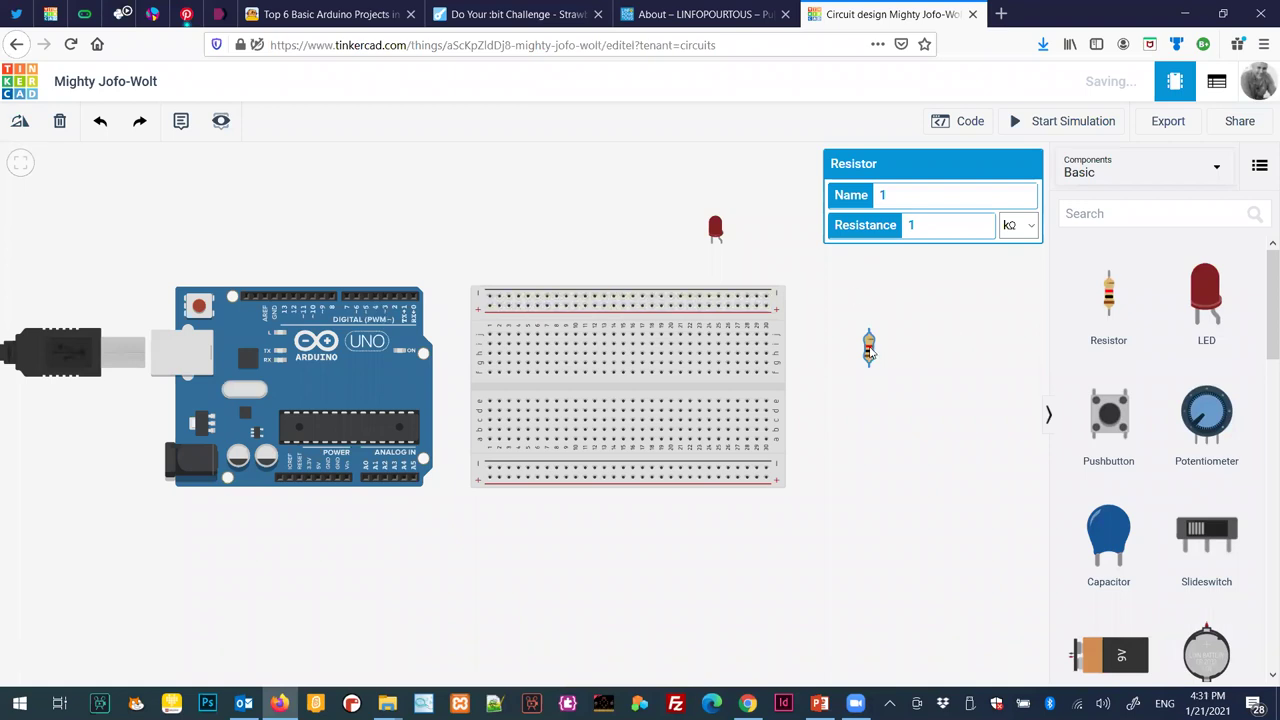
Rotate the resistor until it is tilted about 30° clockwise from vertical.
left_click(19, 123)
left_click(19, 123)
left_click(19, 123)
left_click(19, 123)
left_click(19, 123)
left_click(19, 123)
left_click(19, 123)
left_click(500, 372)
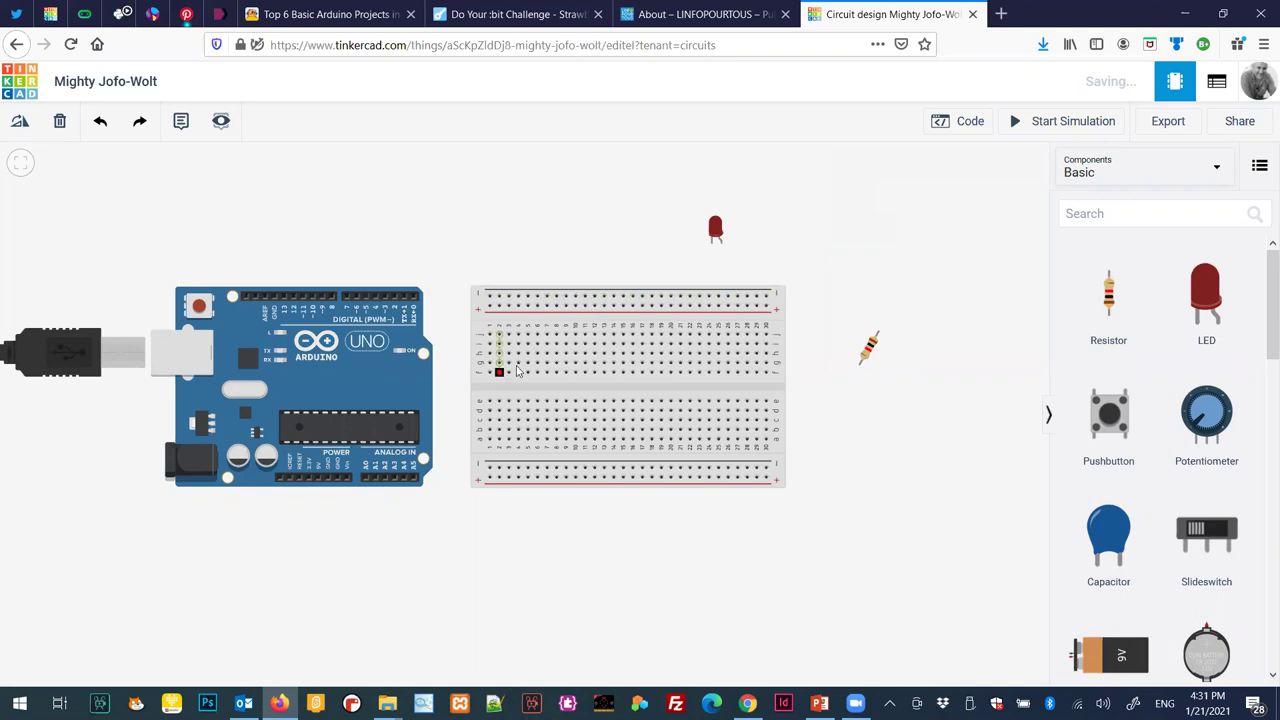
key("Escape")
Rotate the small breadboard by 180° so its column numbering runs from 30 to 1.
left_click(480, 300)
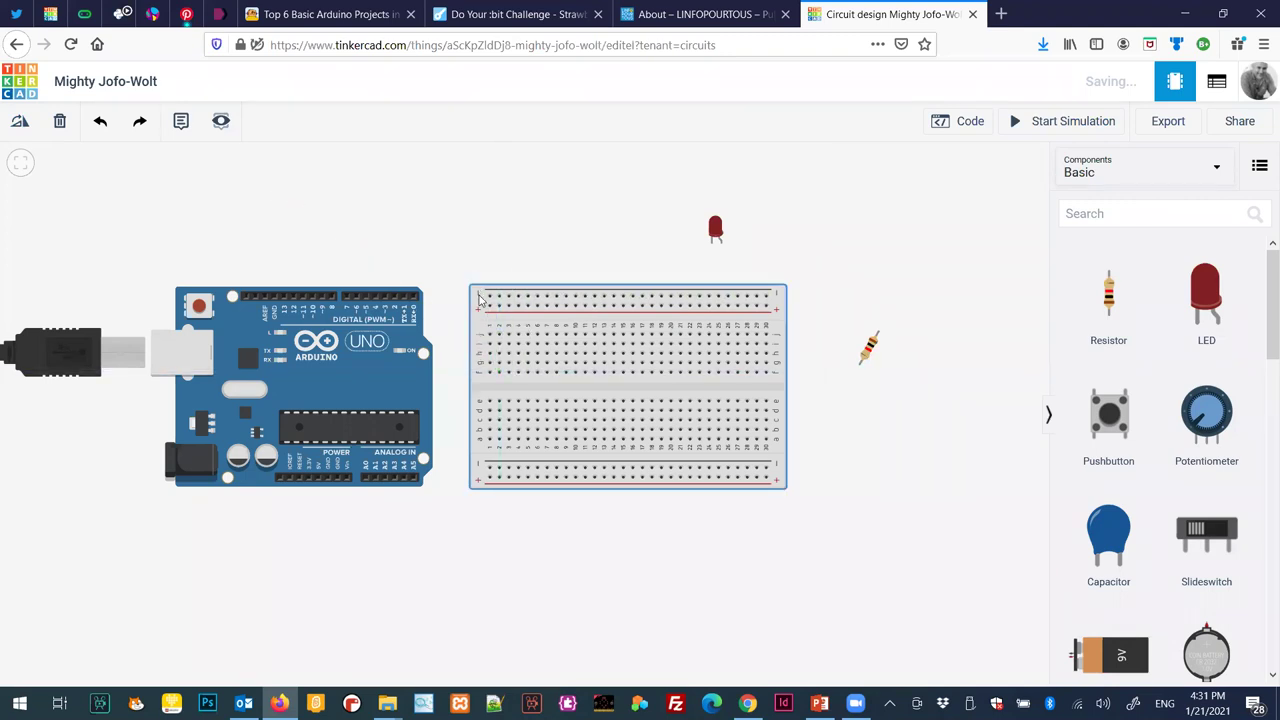
left_click(19, 123)
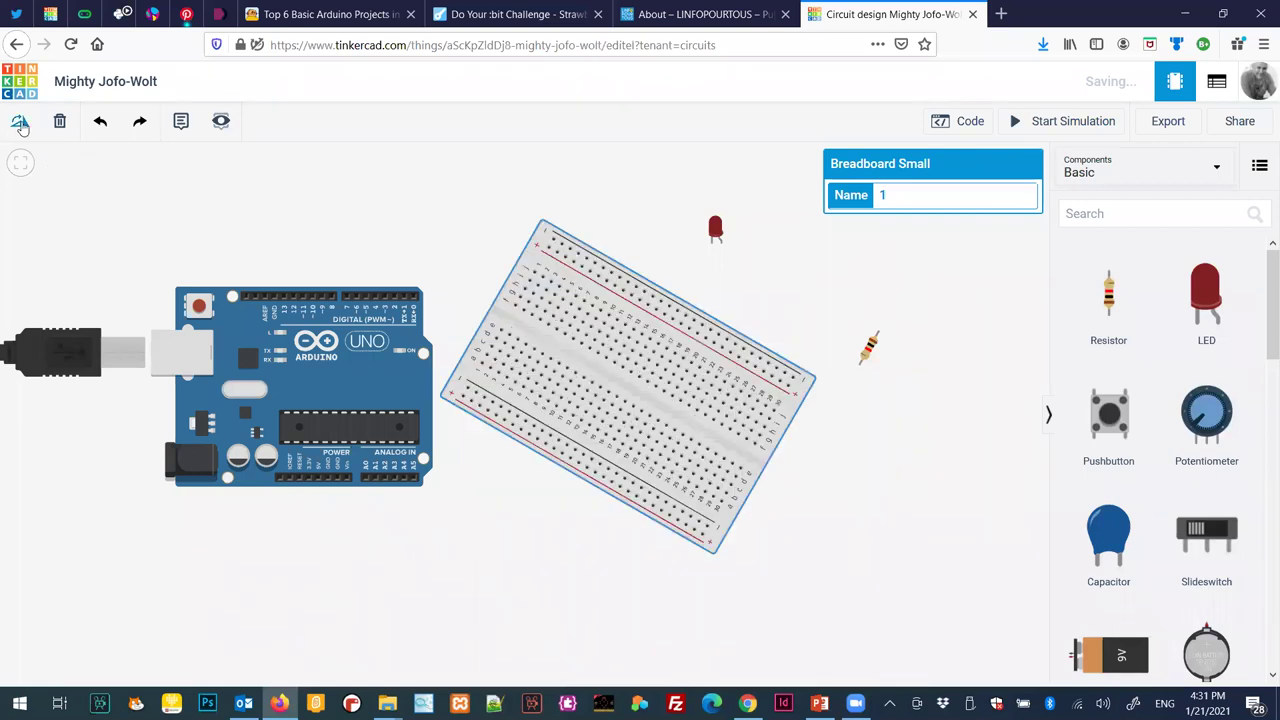
left_click(19, 123)
left_click(19, 123)
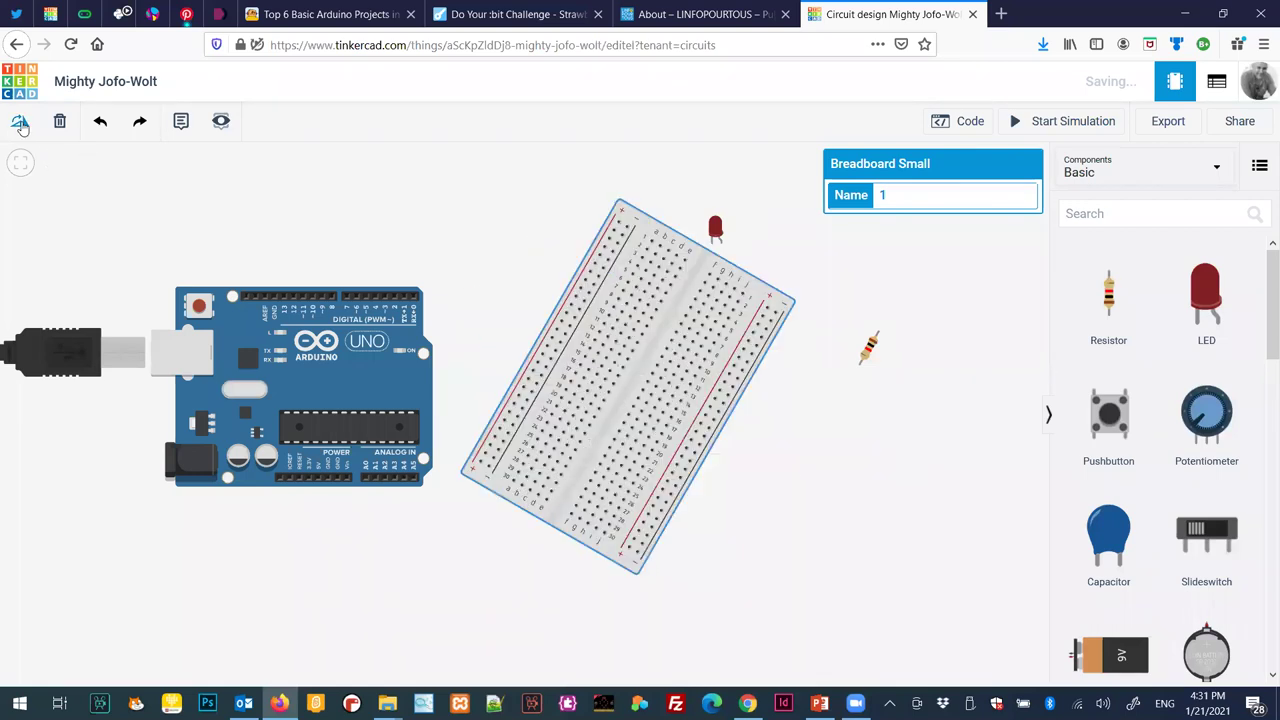
left_click(19, 123)
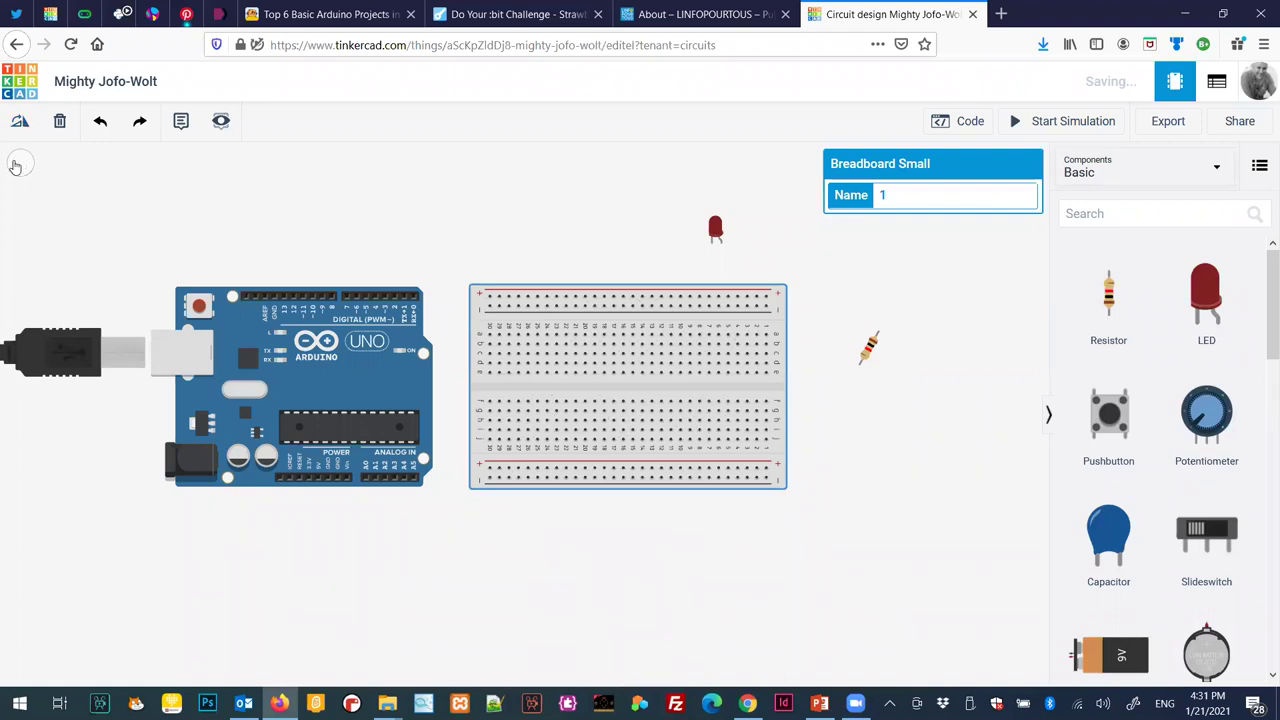
Wire the LED's anode to breadboard row a, column 6, and its cathode to row a, column 8.
left_click(719, 242)
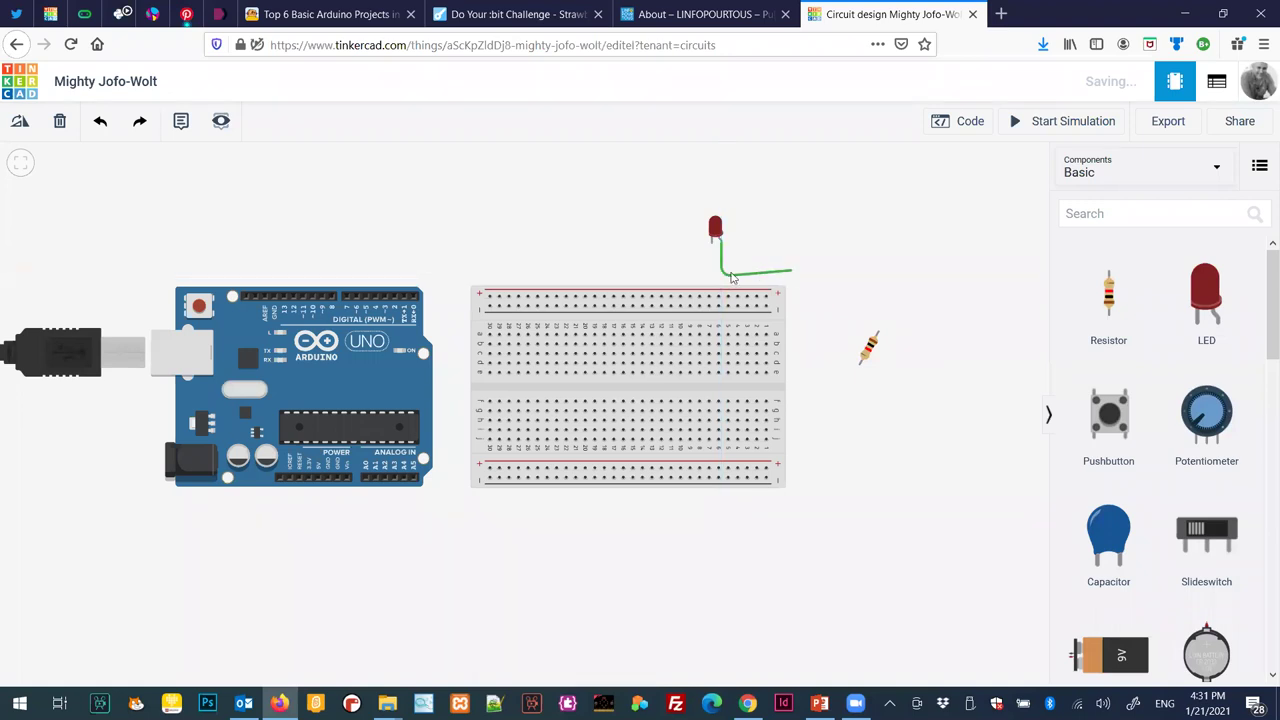
left_click(722, 277)
left_click(719, 335)
left_click(668, 268)
left_click(713, 244)
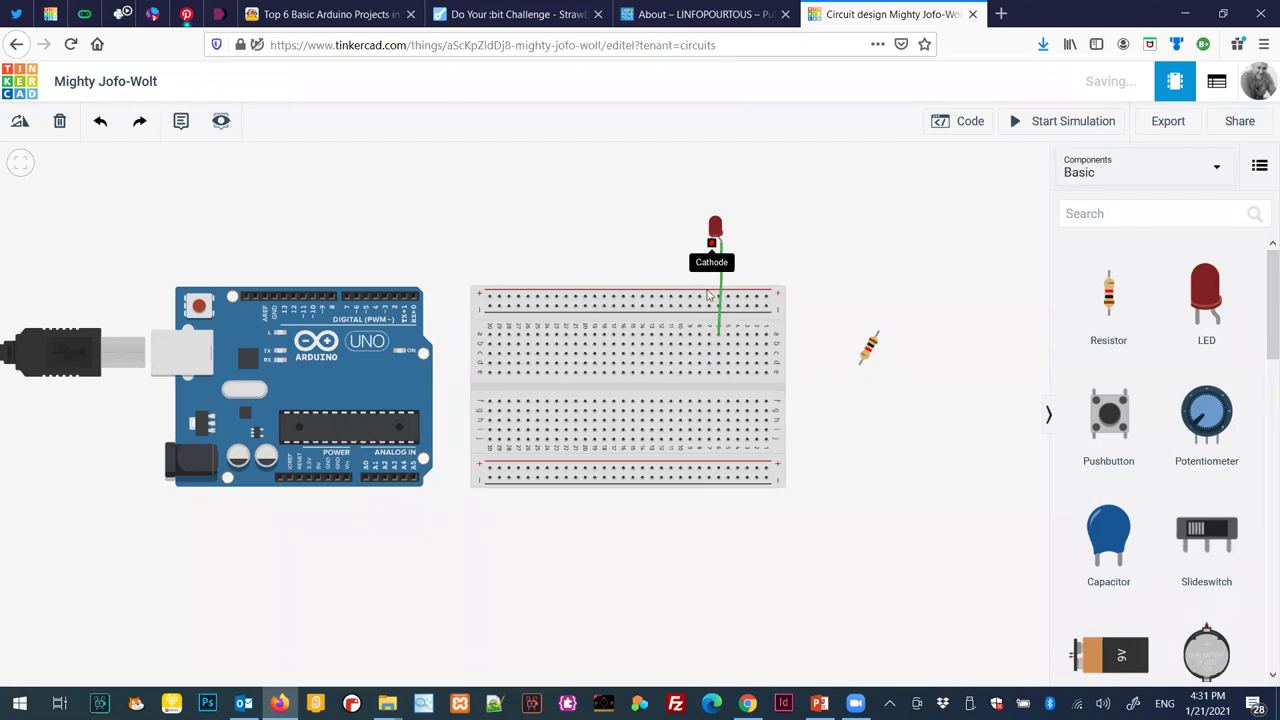
left_click(699, 335)
left_click(626, 190)
Rotate the resistor to horizontal and place it on breadboard row d, spanning columns 6 to 10.
left_click(869, 352)
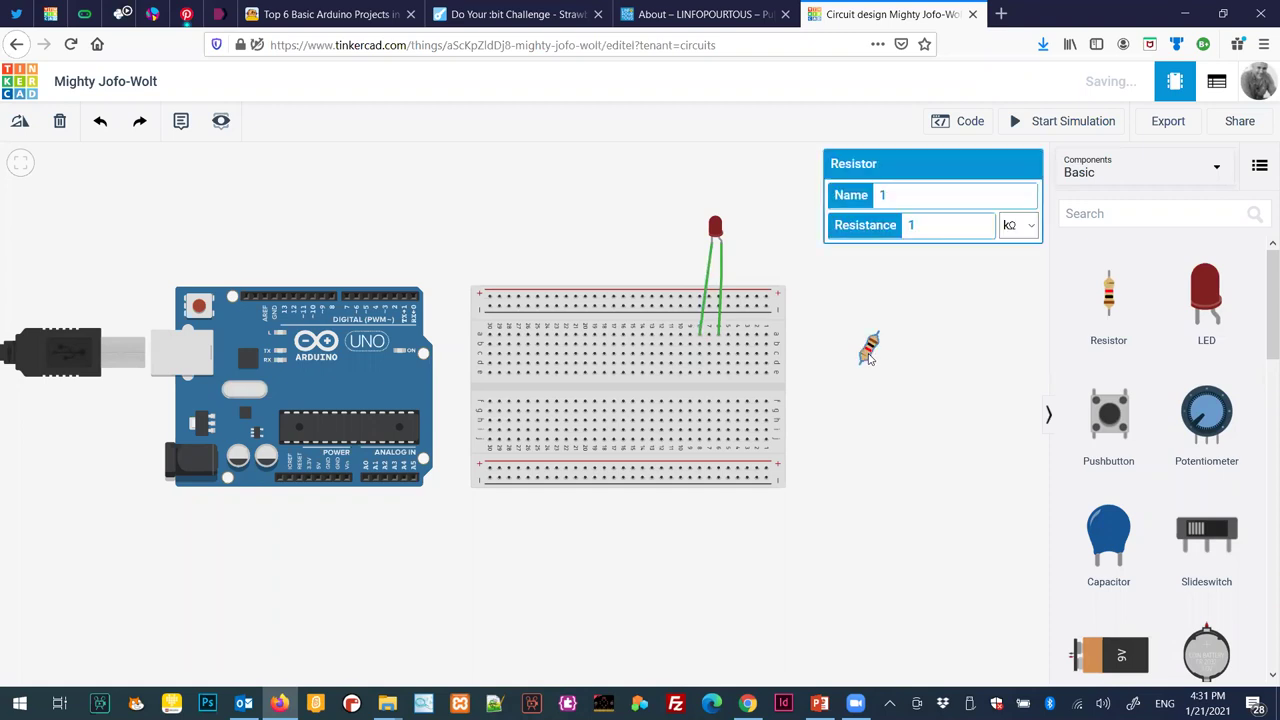
left_click(19, 121)
left_click(19, 121)
left_click_drag(869, 348, 699, 367)
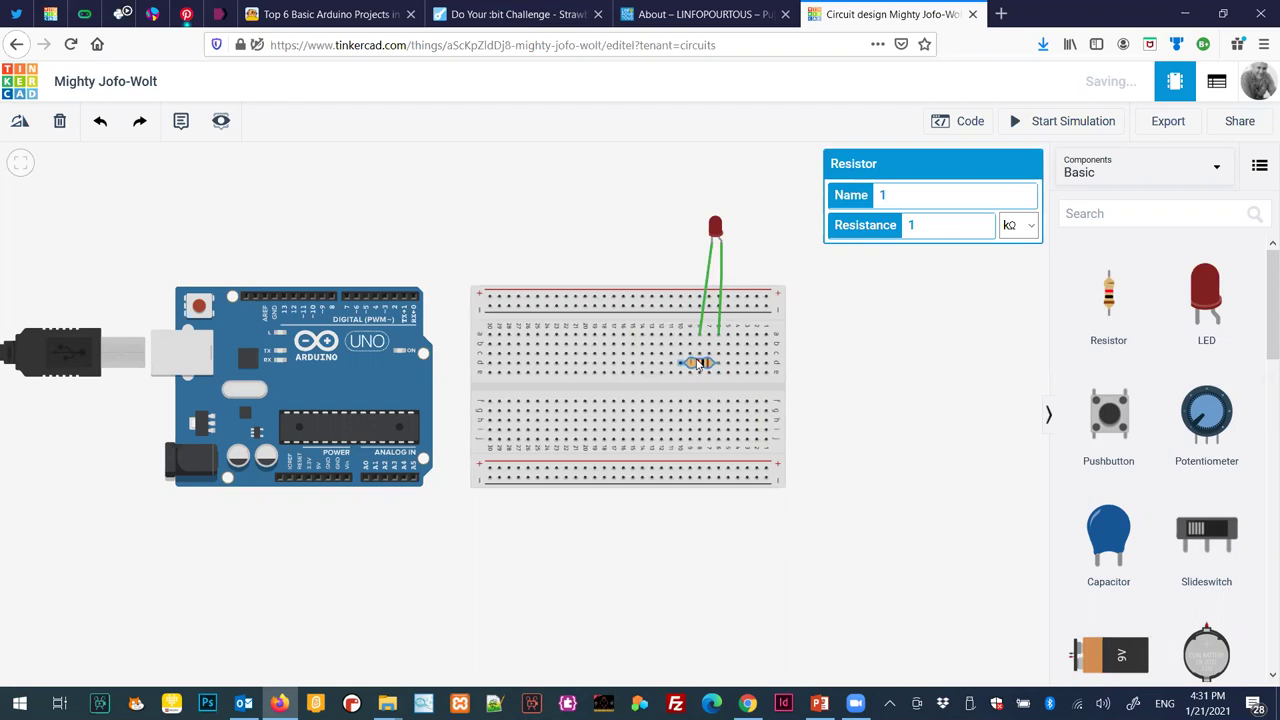
left_click(847, 391)
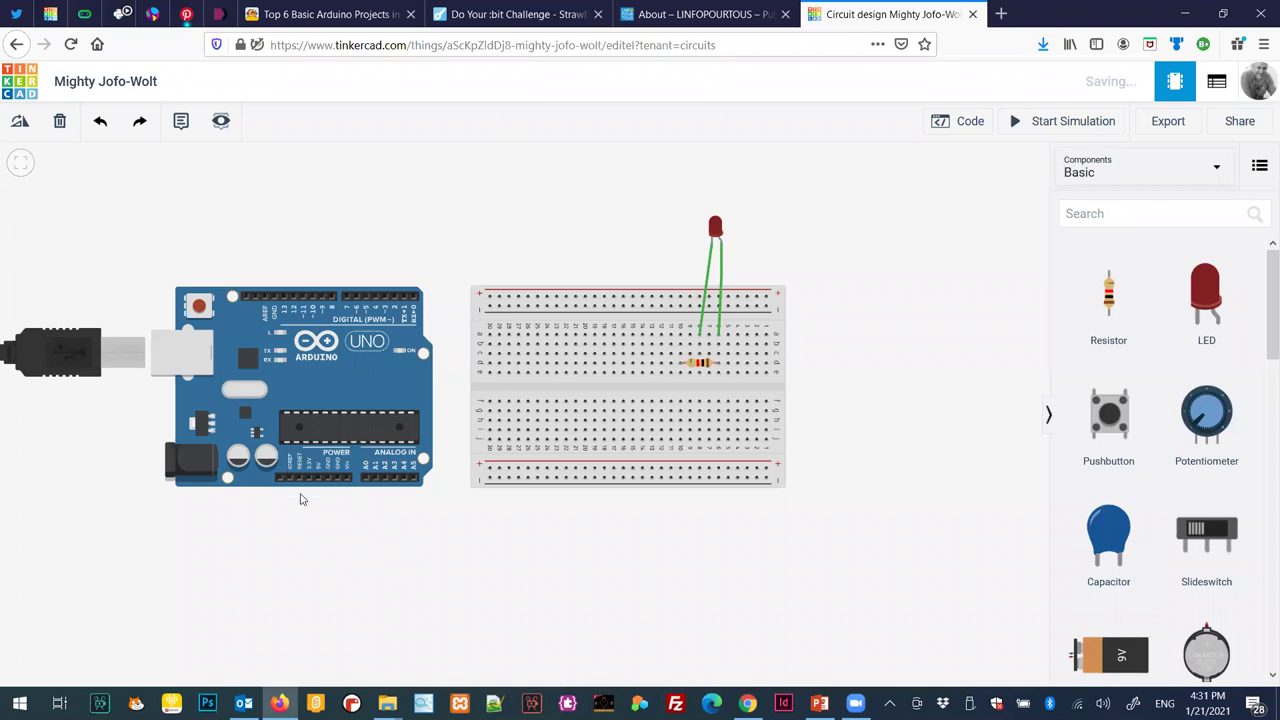
Examine the Arduino Uno's digital, power and analog pin headers up close, and review the board and breadboard in the whole circuit.
scroll(212, 481, "up", 1)
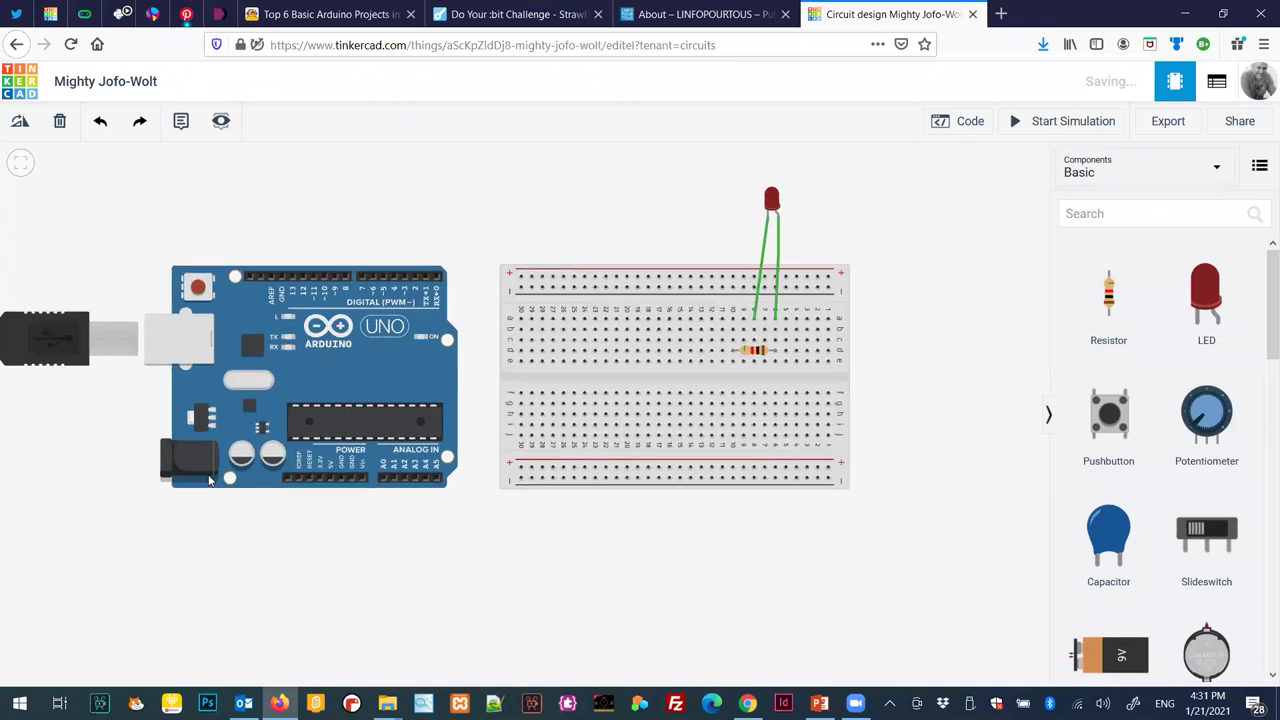
scroll(210, 480, "up", 1)
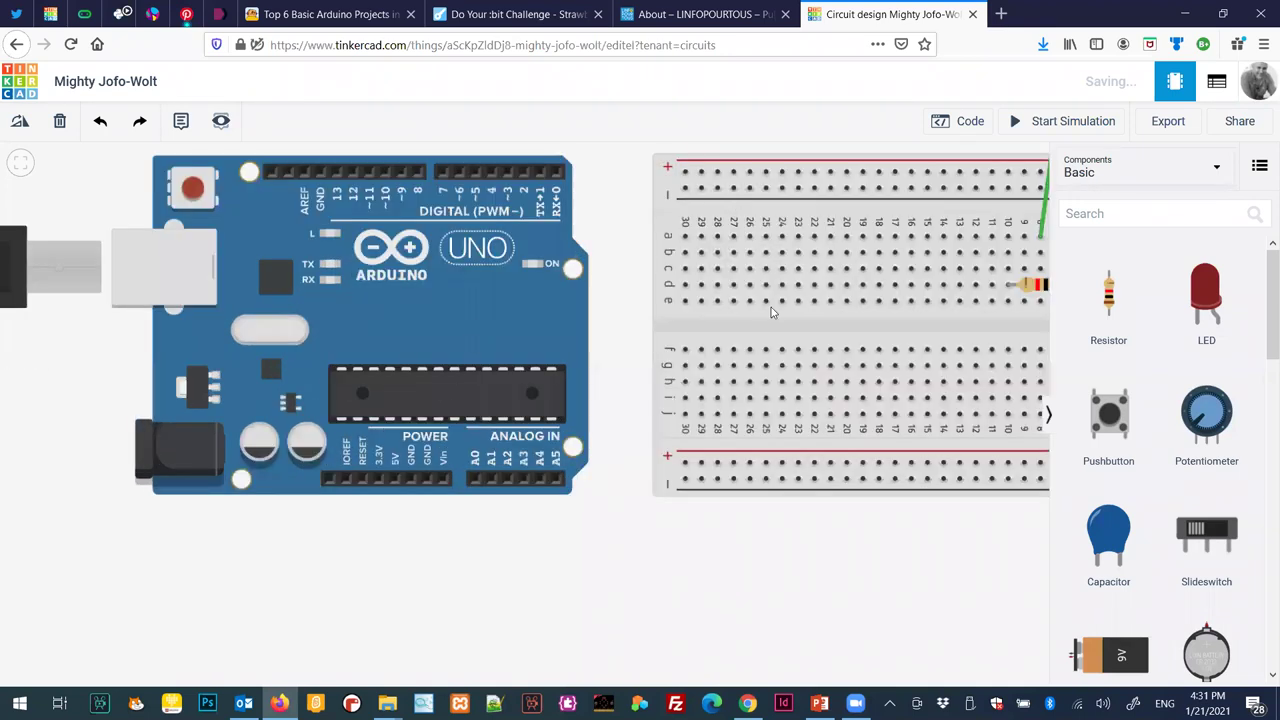
scroll(911, 303, "up", 1)
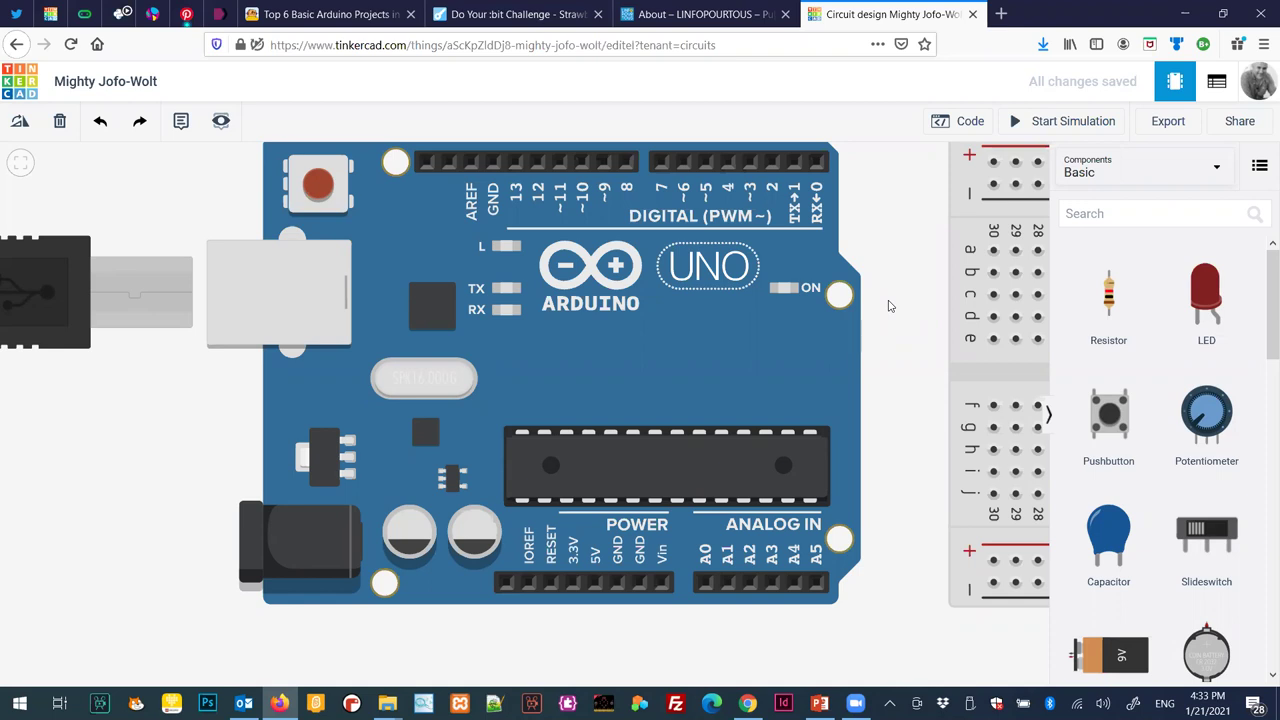
left_click(492, 161)
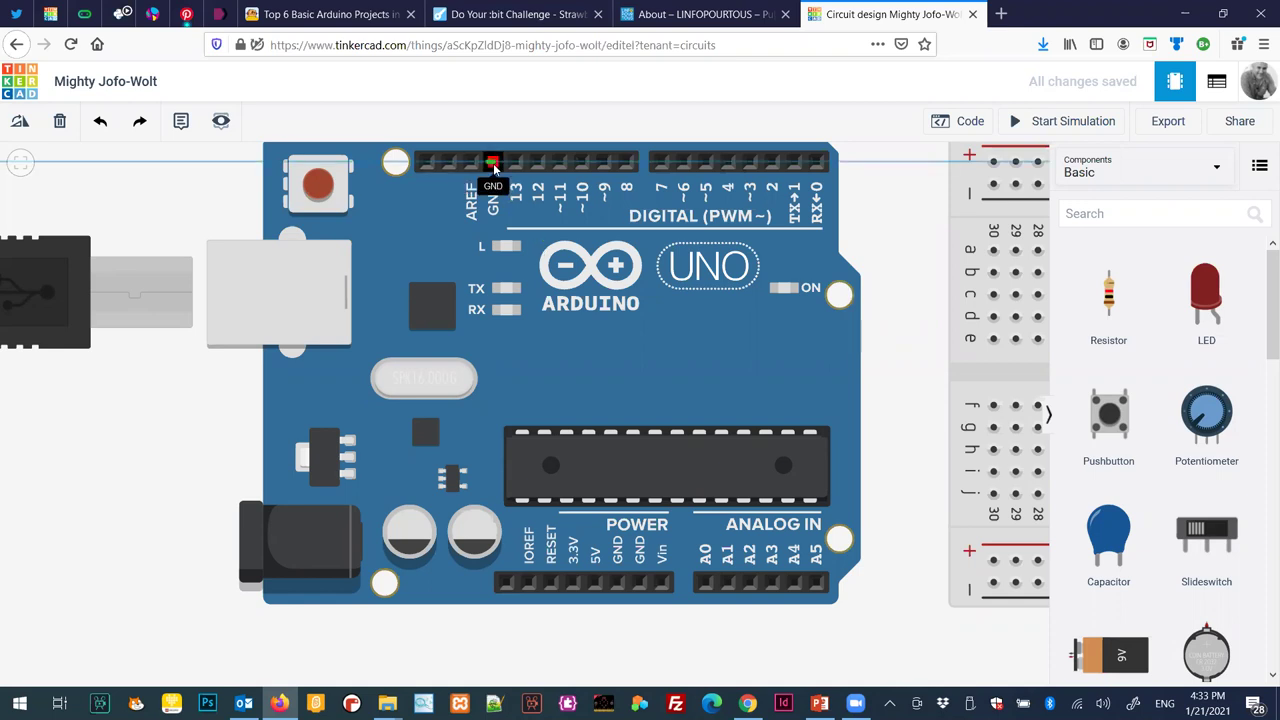
key("Escape")
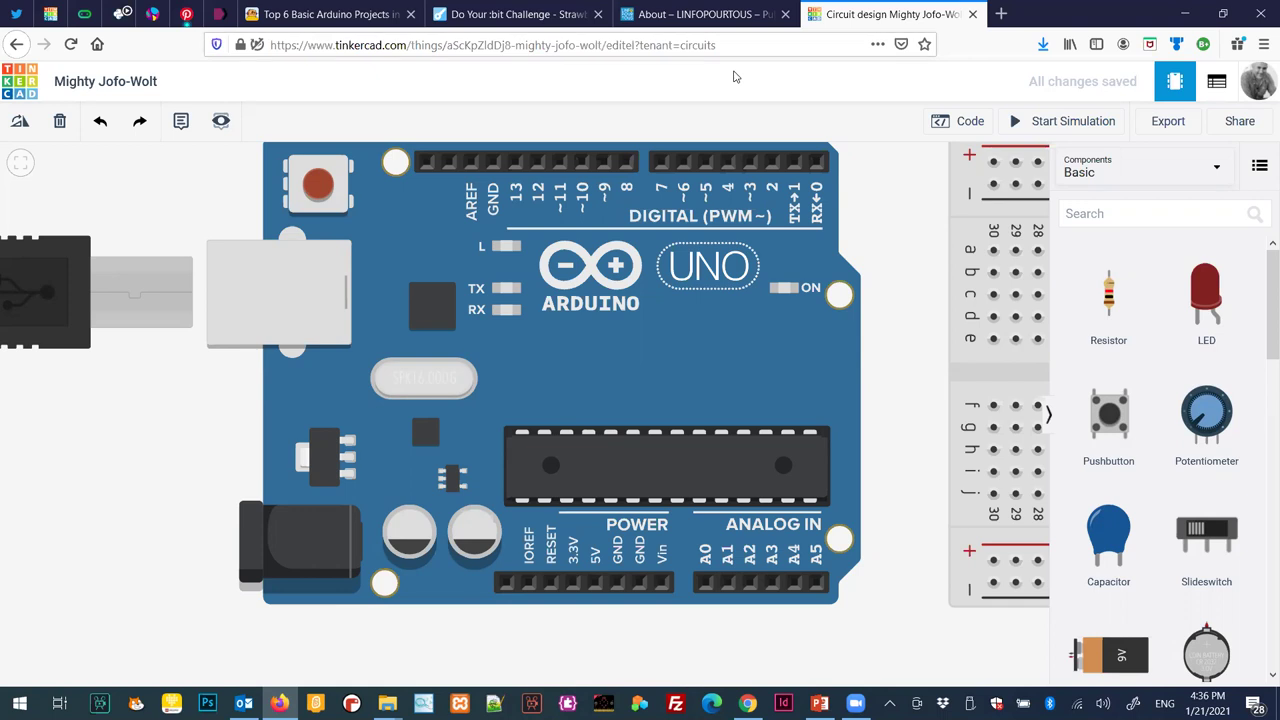
left_click(1090, 172)
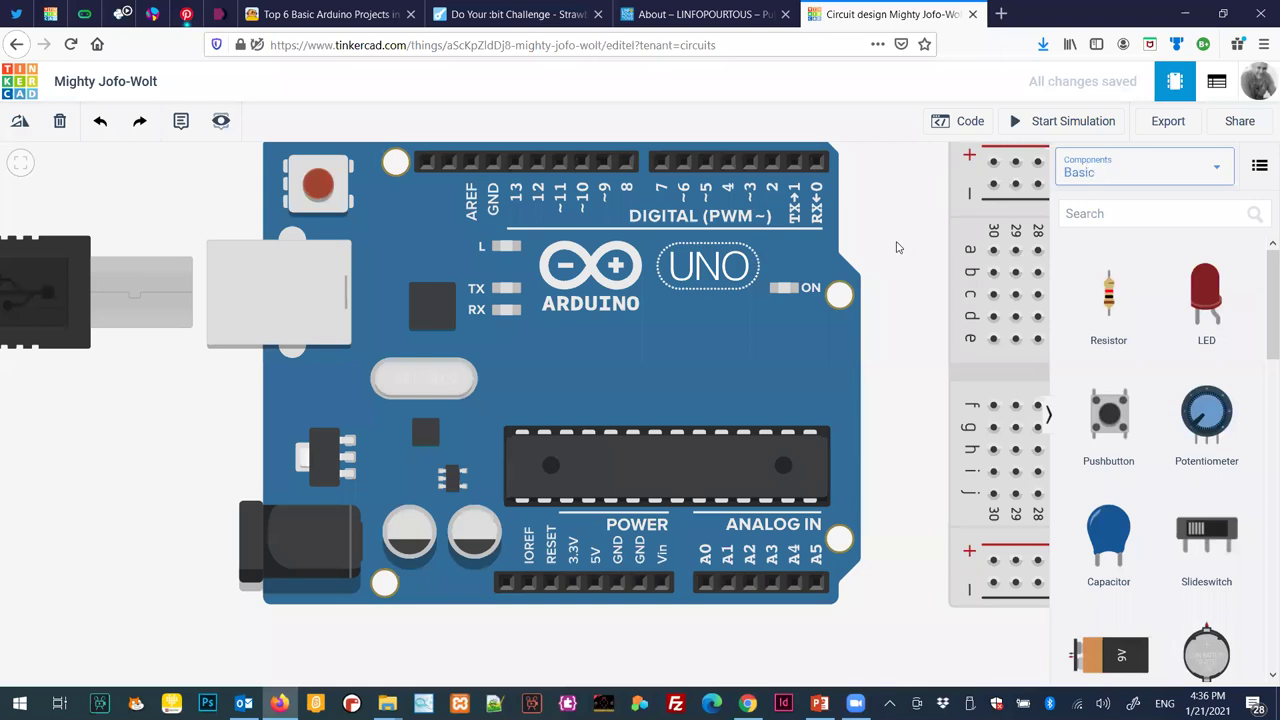
scroll(895, 258, "down", 4)
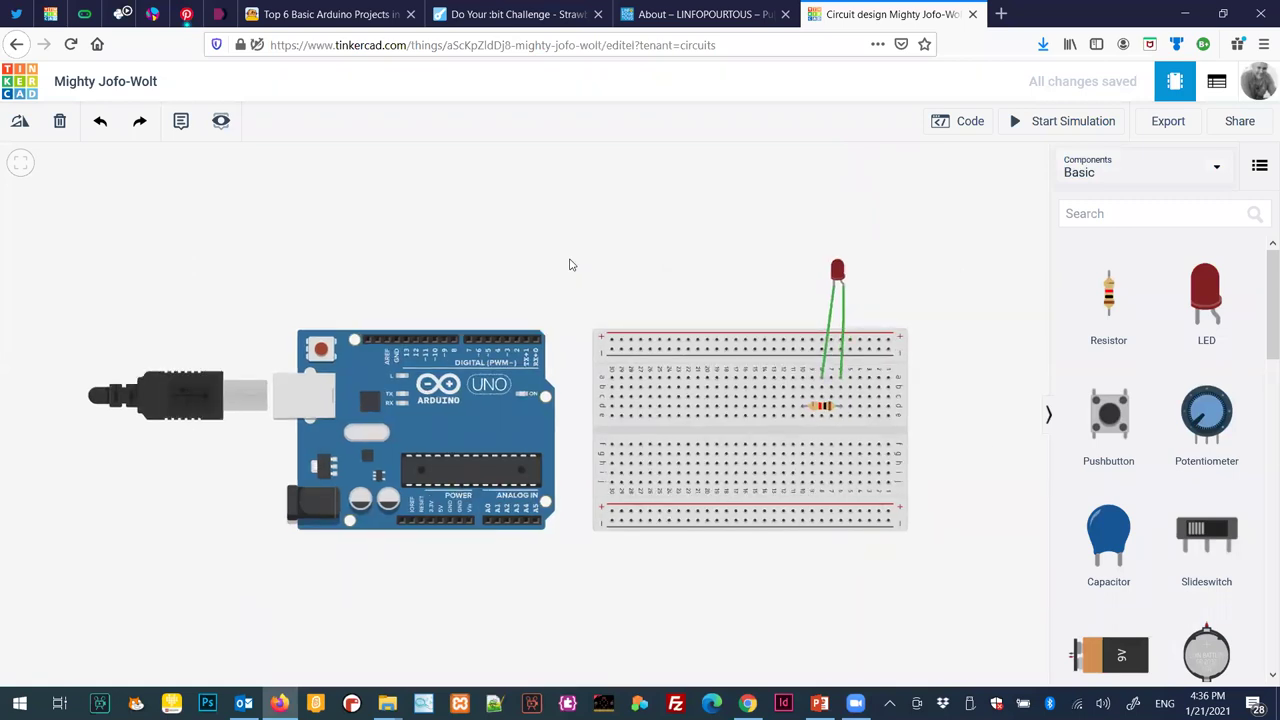
scroll(573, 267, "up", 1)
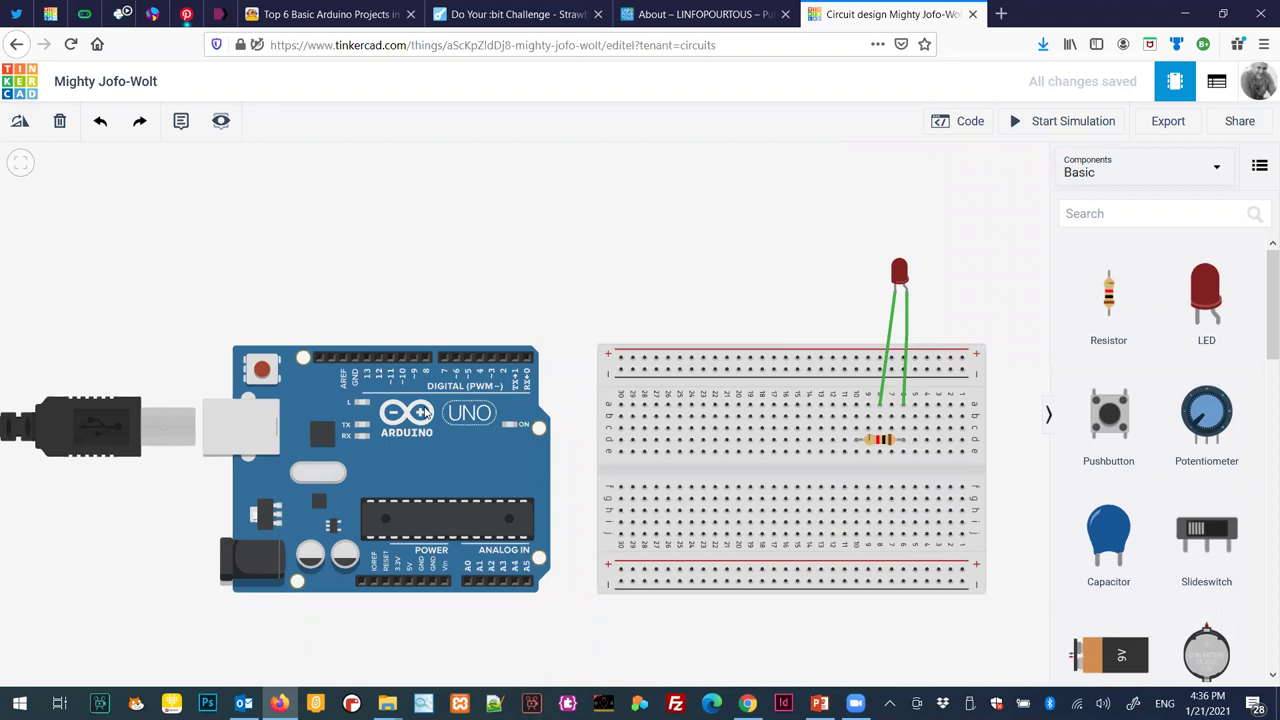
left_click(437, 463)
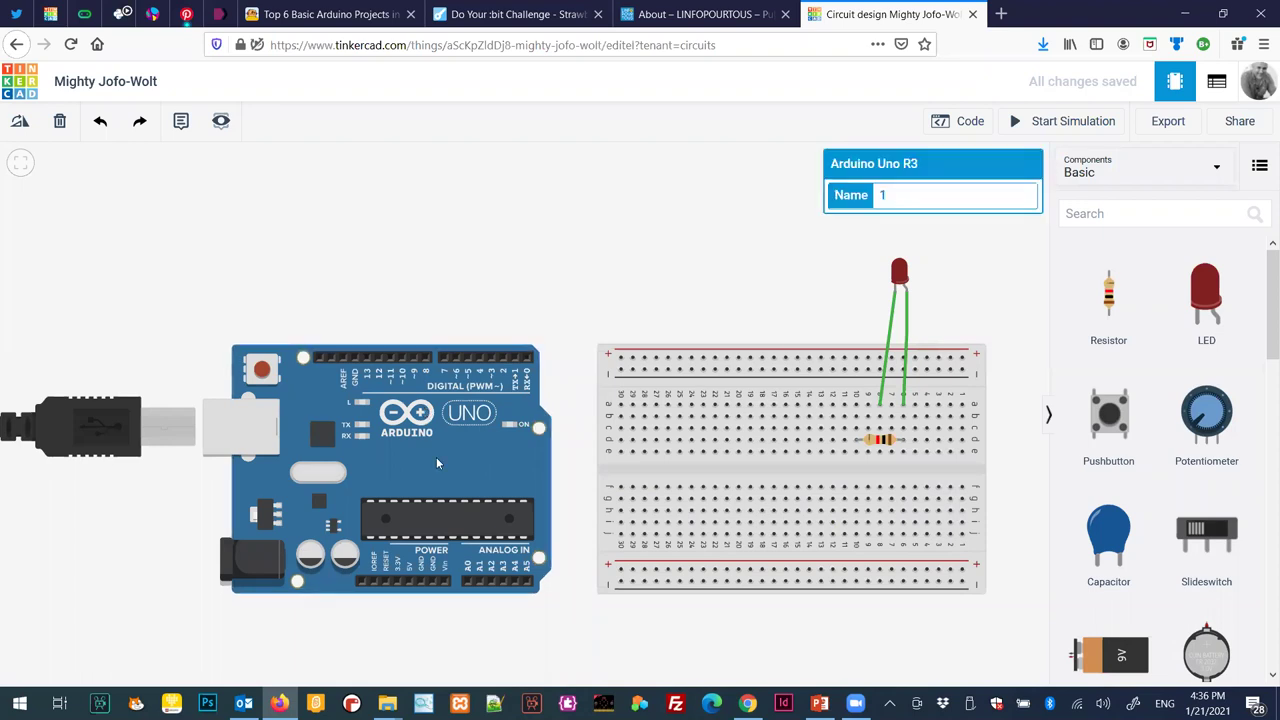
left_click(661, 507)
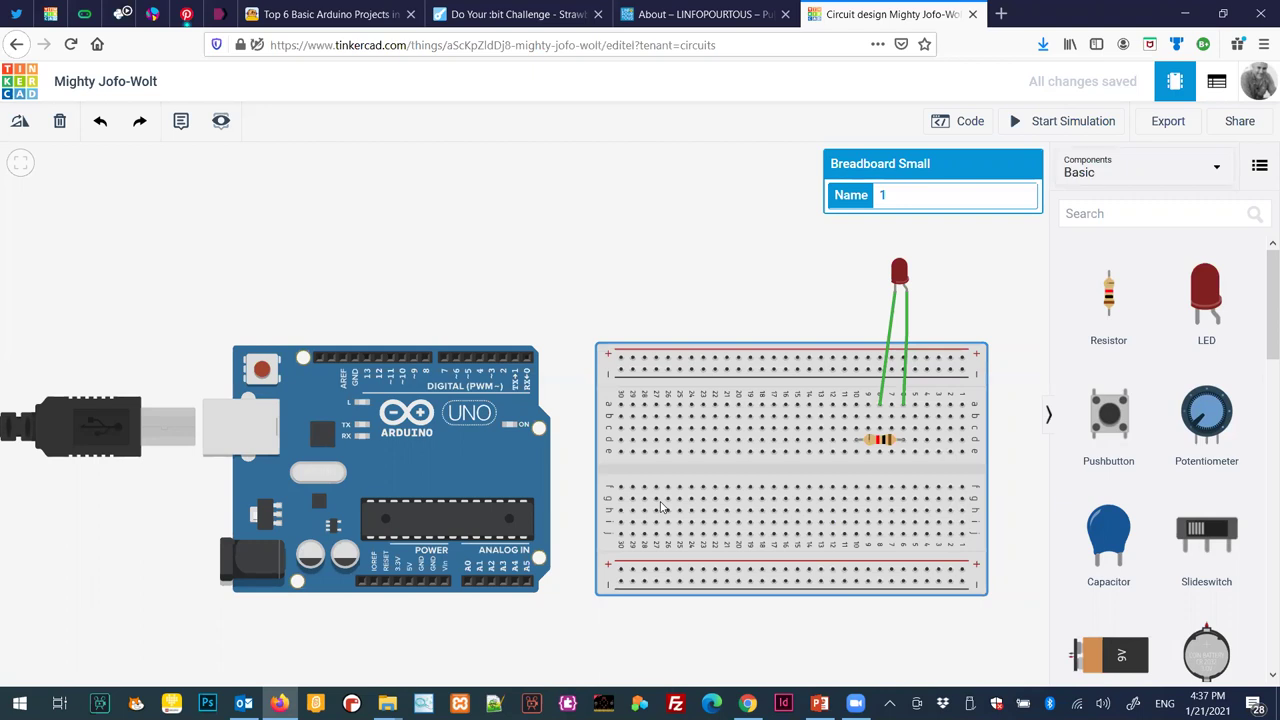
left_click(670, 268)
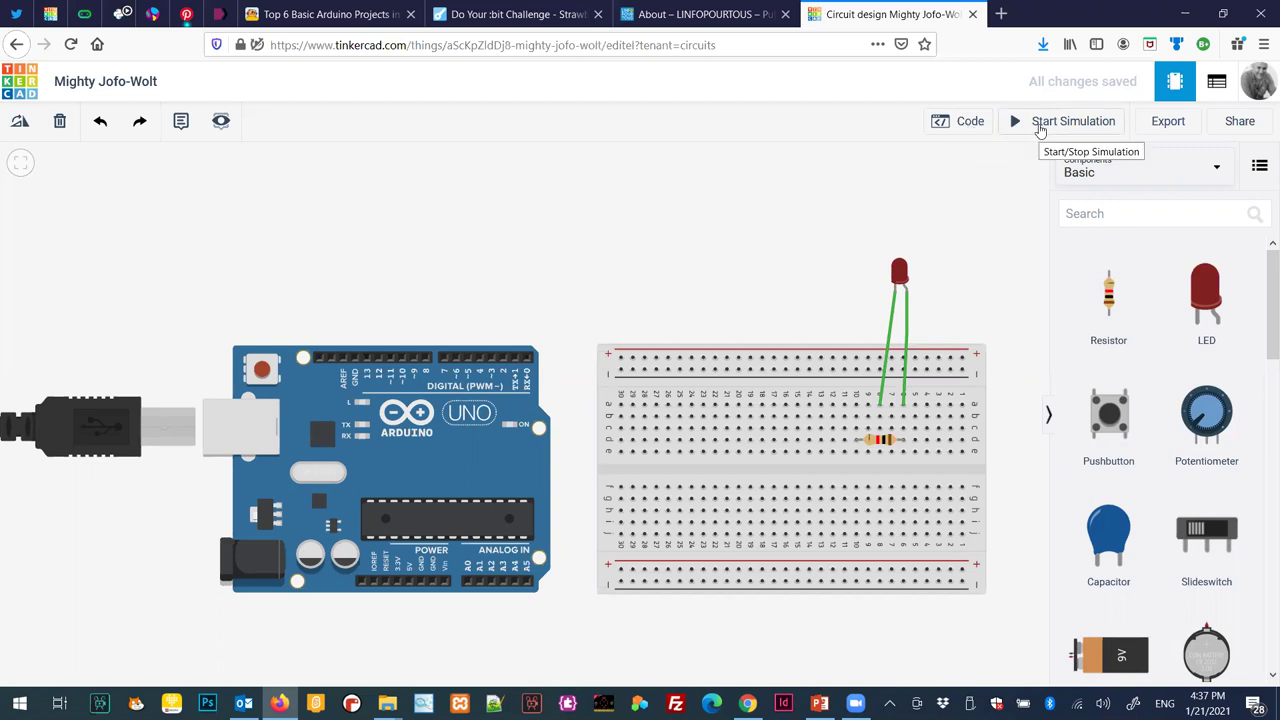
Open the Arduino's block code and remove the default stack that blinks the built-in LED.
left_click(945, 122)
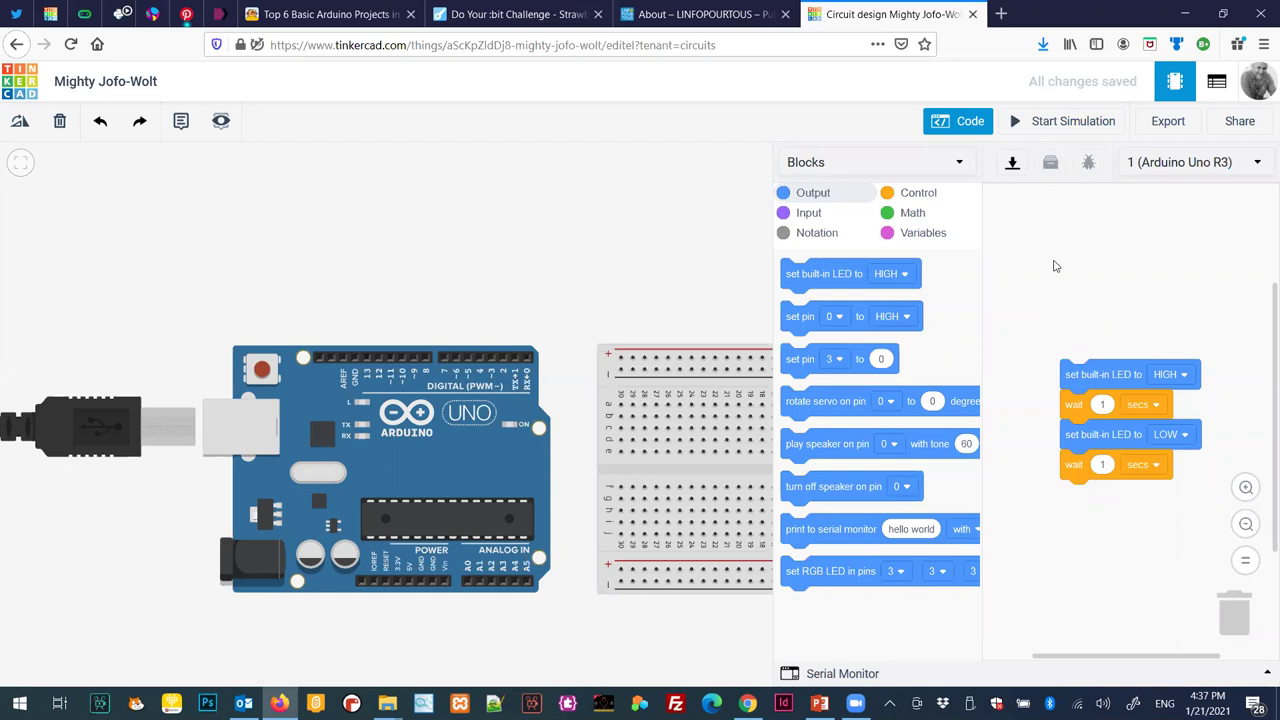
left_click(958, 165)
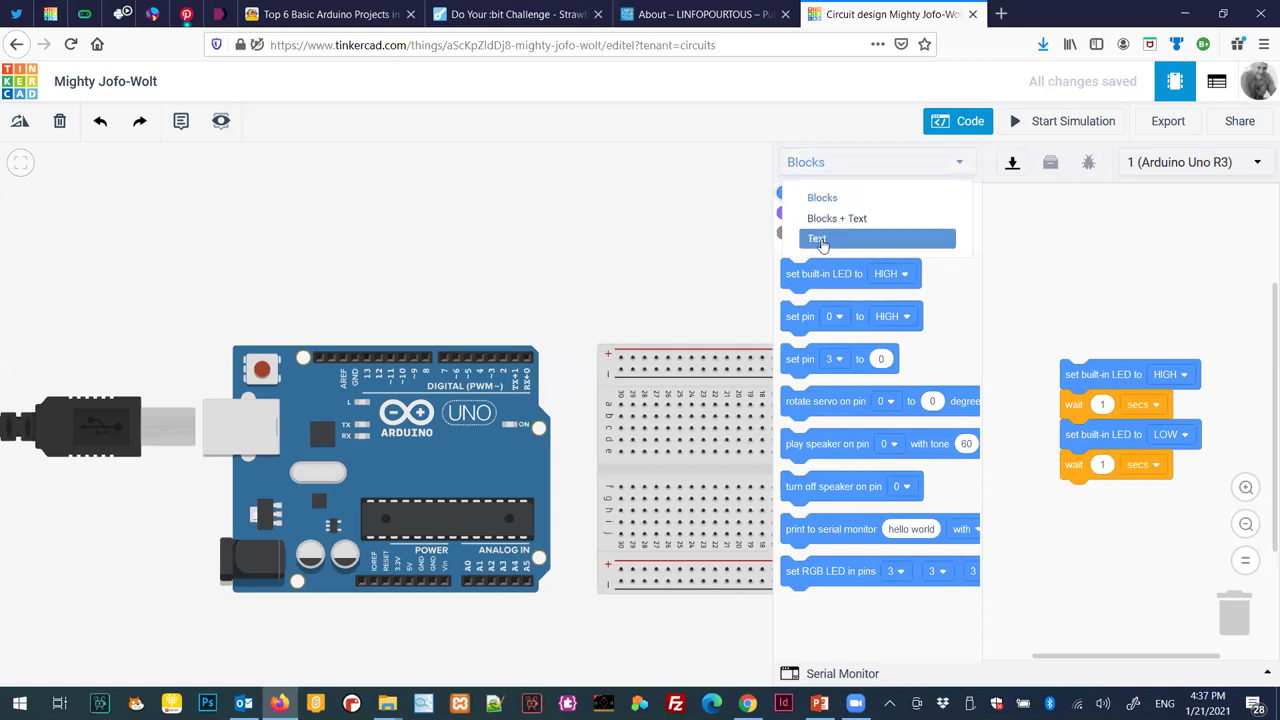
left_click(705, 243)
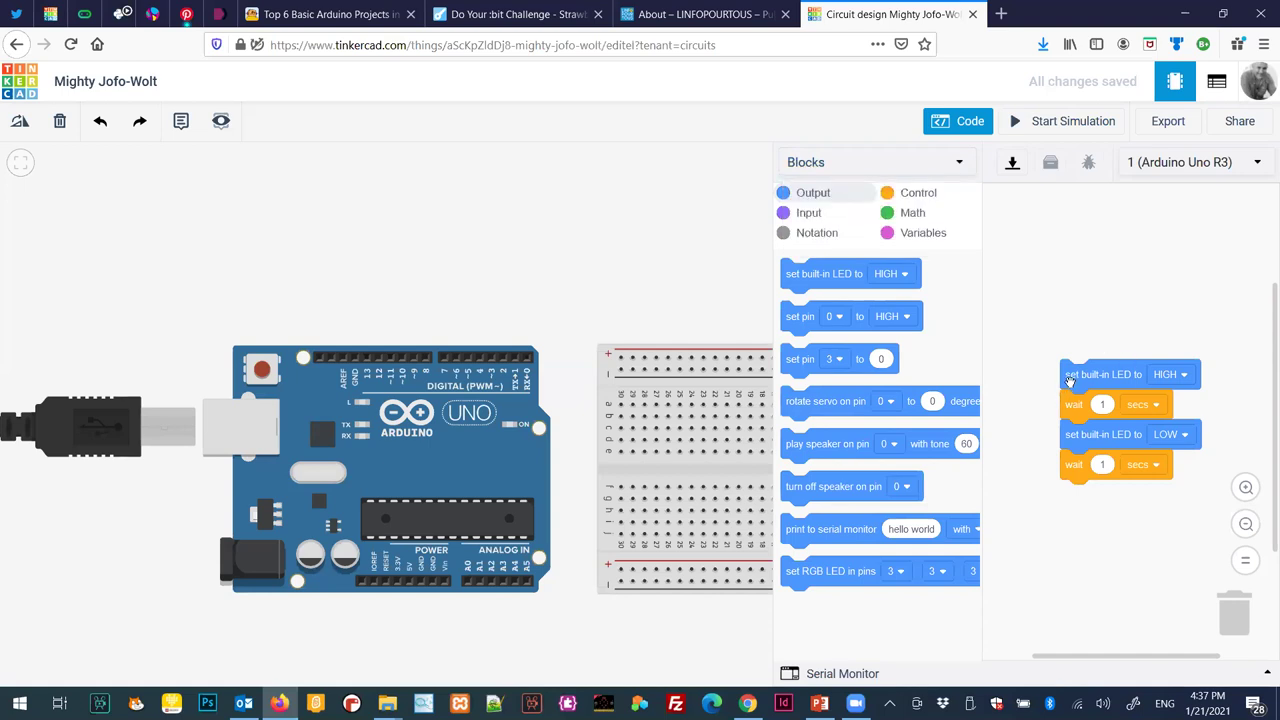
left_click_drag(1070, 381, 1034, 311)
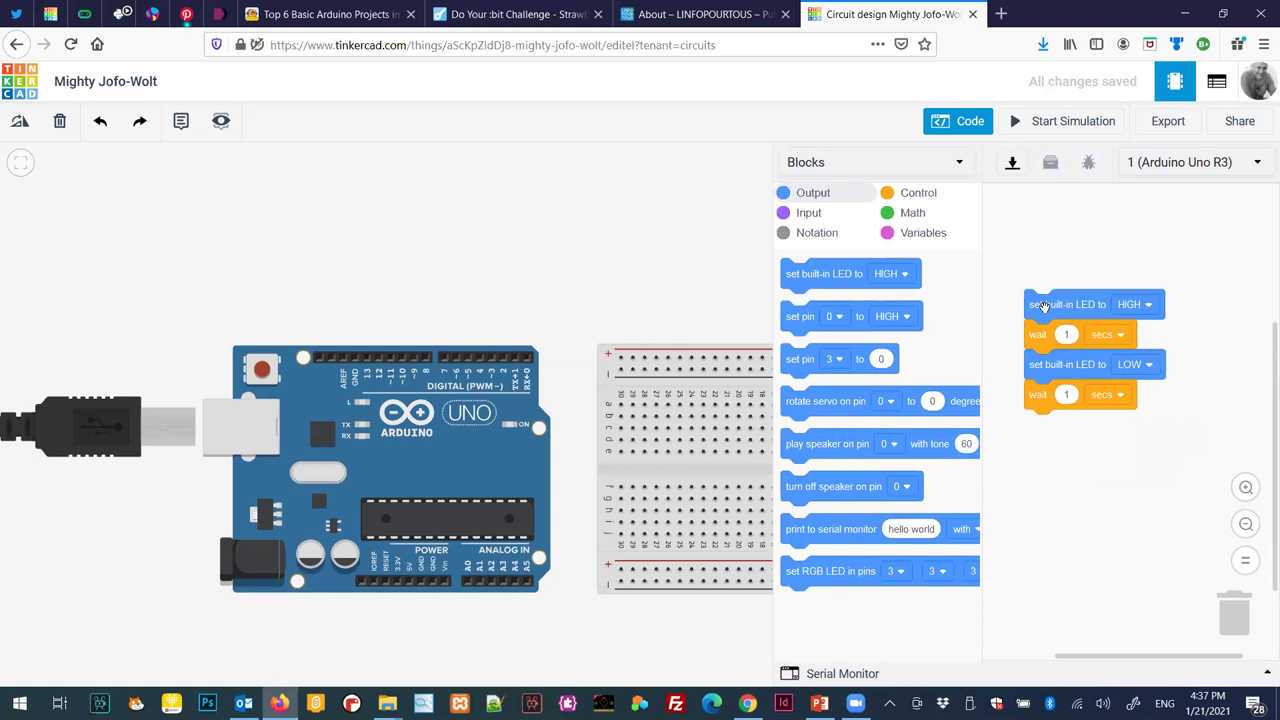
left_click_drag(1043, 306, 1060, 335)
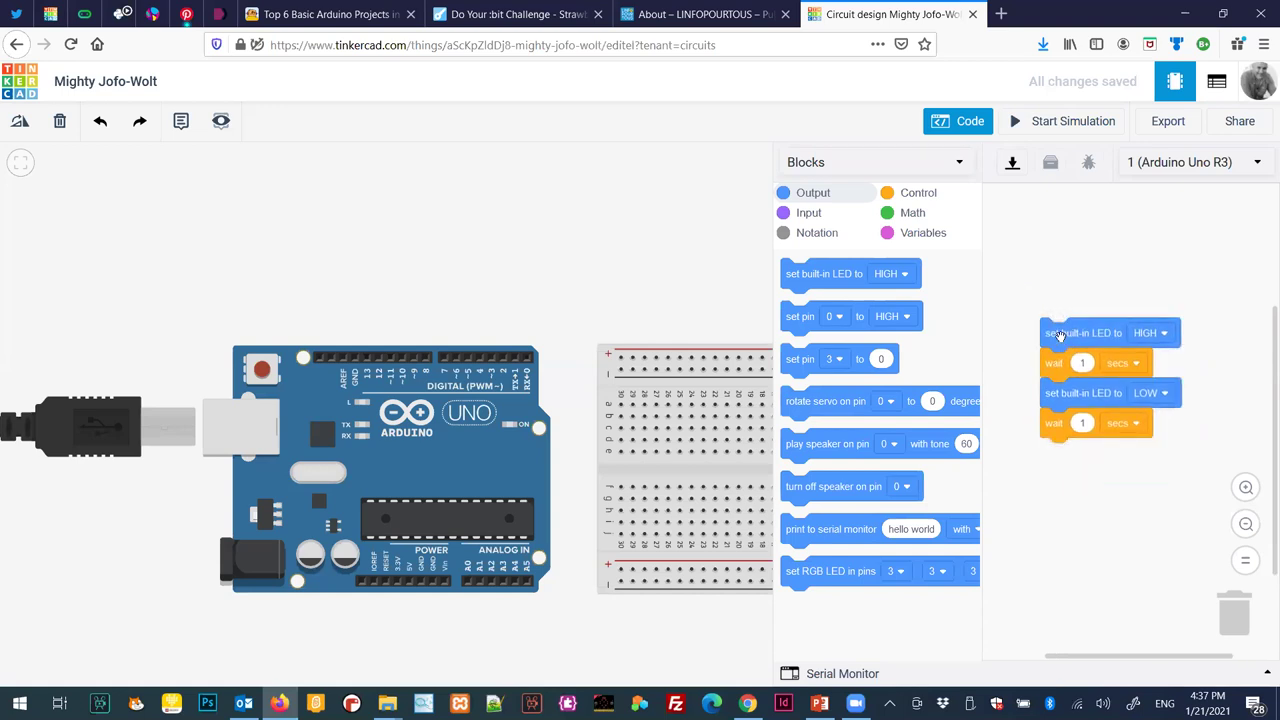
left_click_drag(1060, 335, 920, 337)
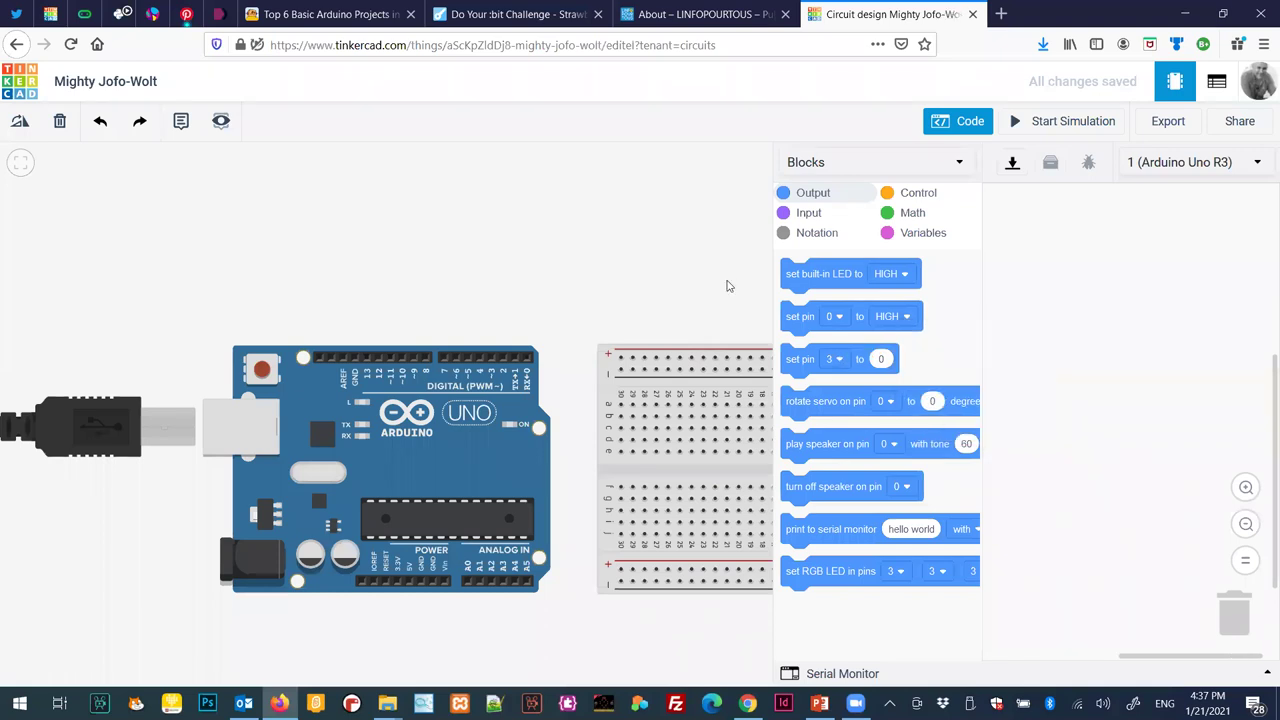
Review the available code editing modes and the empty block workspace, and return to the circuit view.
left_click(961, 165)
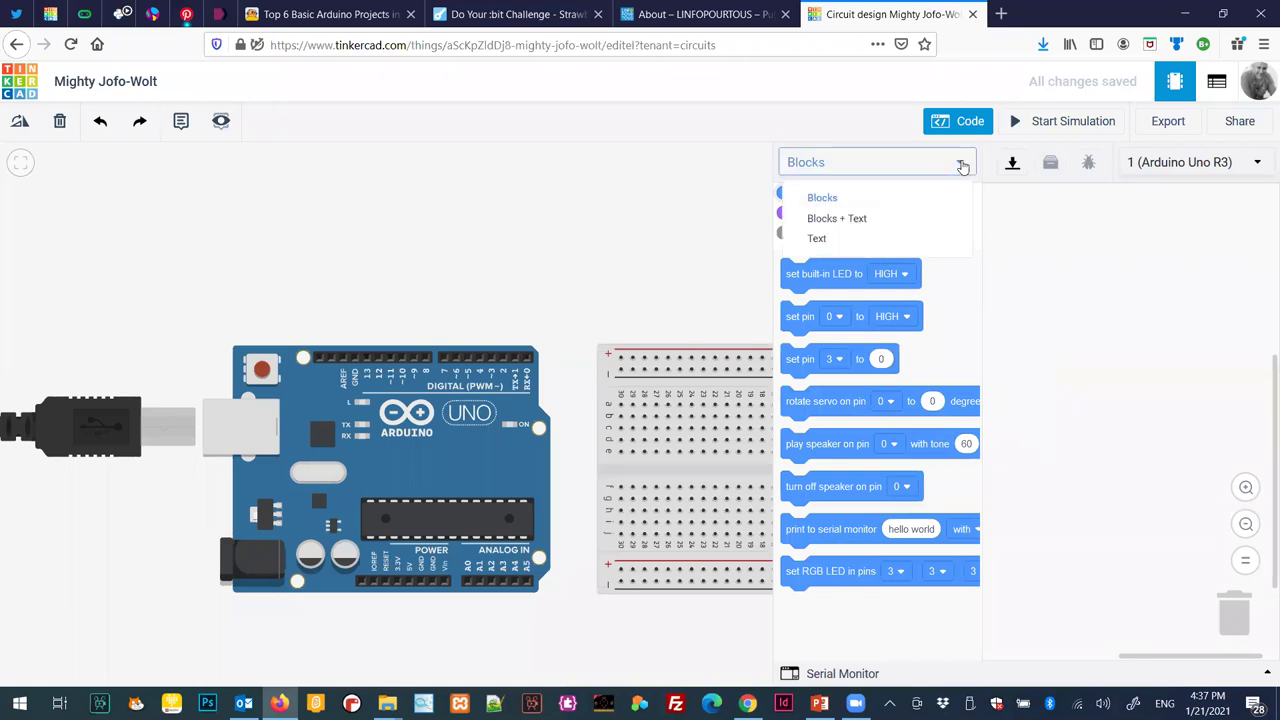
left_click(600, 263)
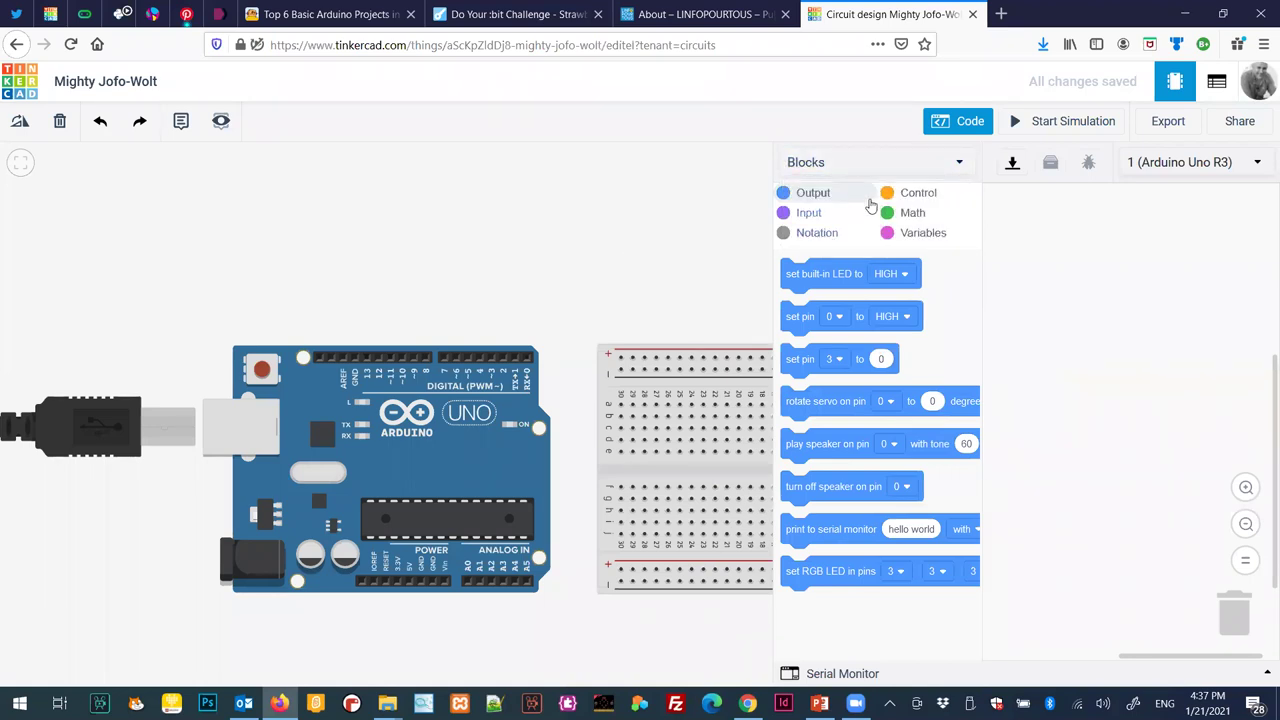
left_click(960, 122)
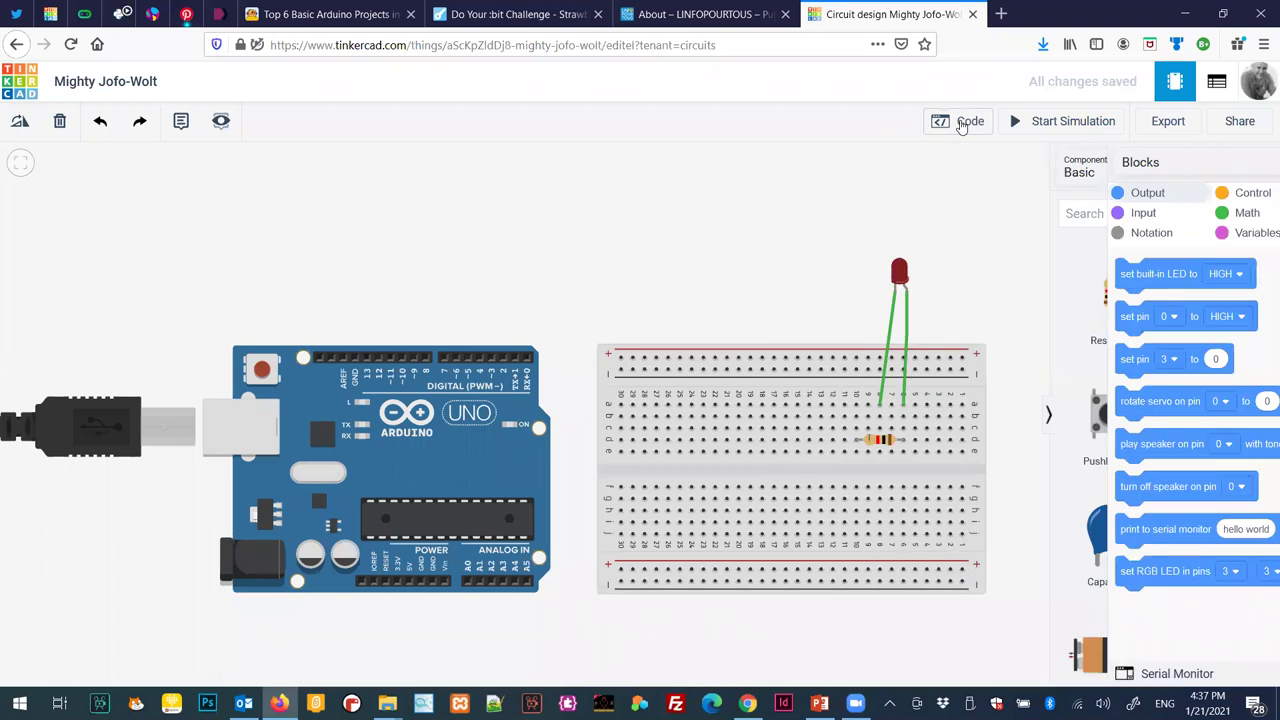
left_click(960, 122)
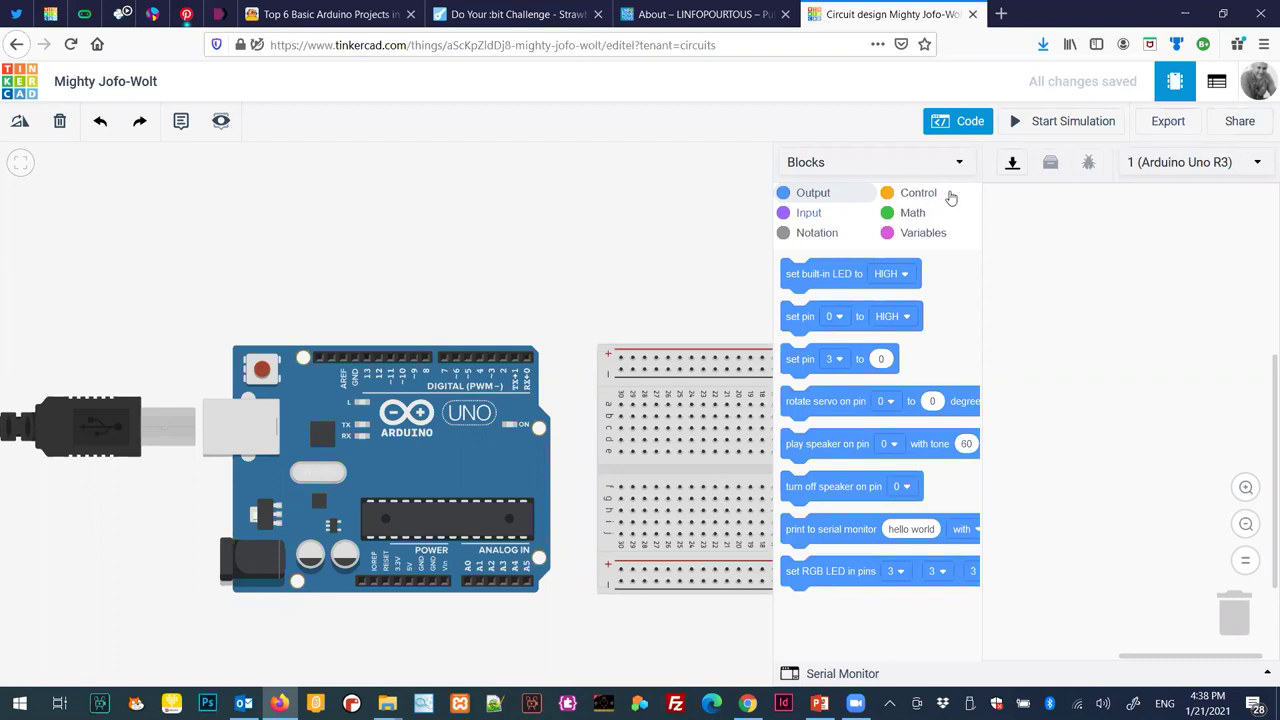
left_click(955, 121)
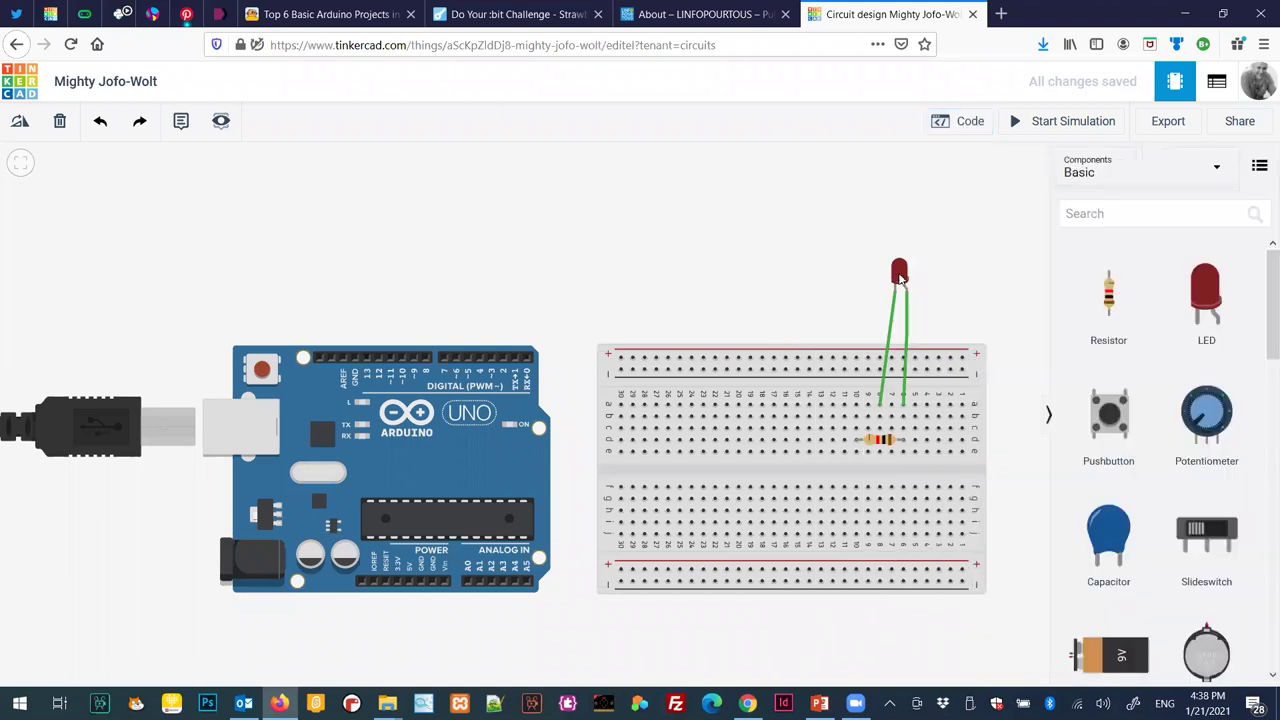
Delete the LED with its two green wires and the resistor from the circuit.
left_click_drag(900, 272, 787, 247)
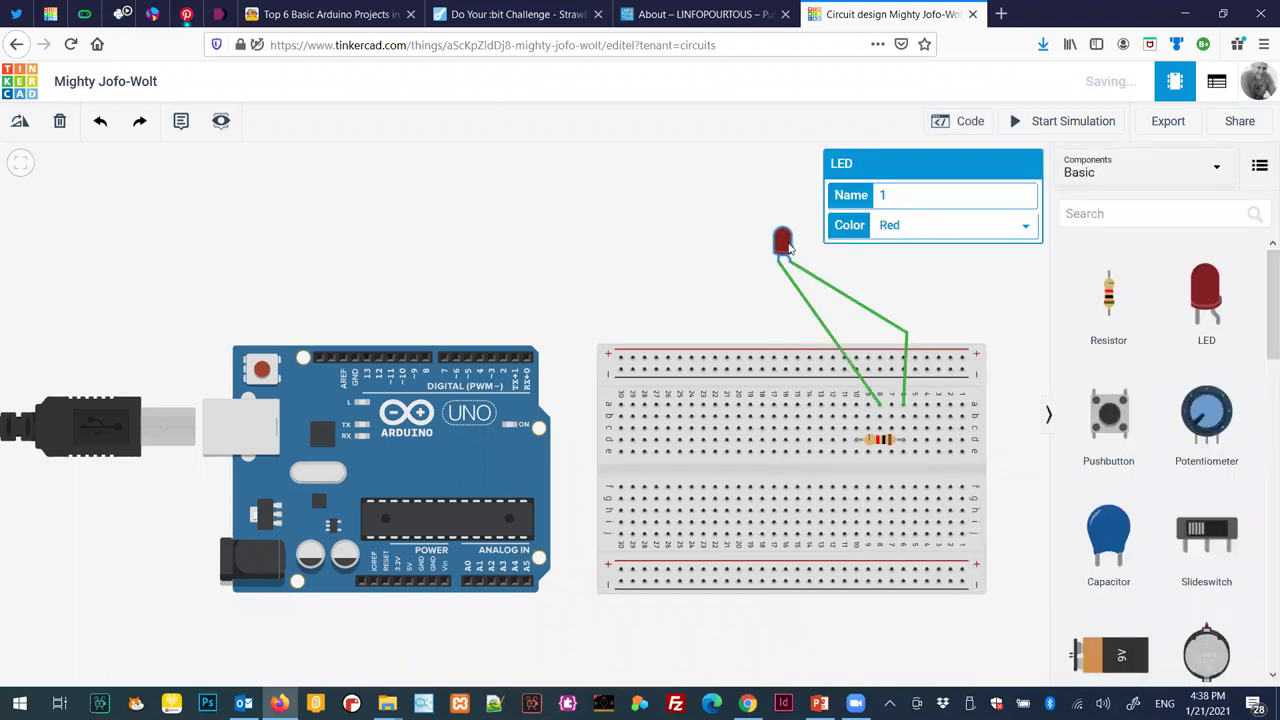
left_click(840, 345)
left_click(812, 320)
left_click(822, 316)
key("Delete")
left_click(788, 247)
key("Delete")
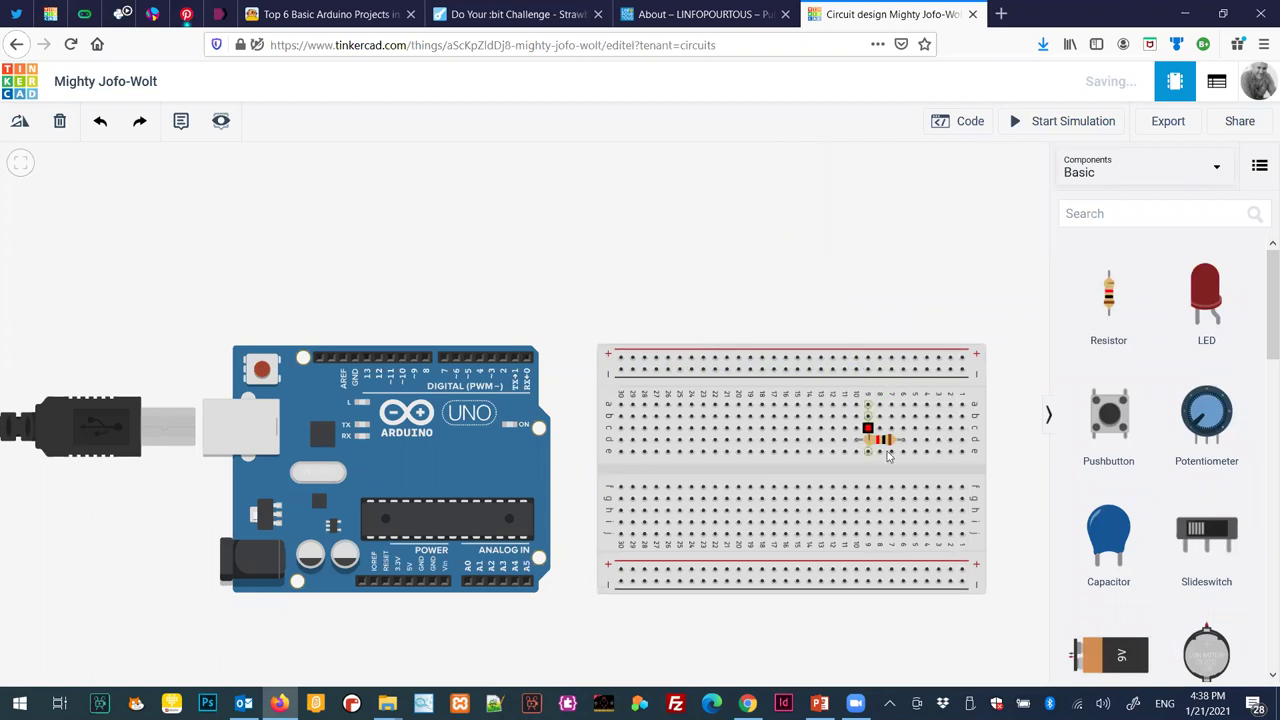
left_click(877, 437)
key("Delete")
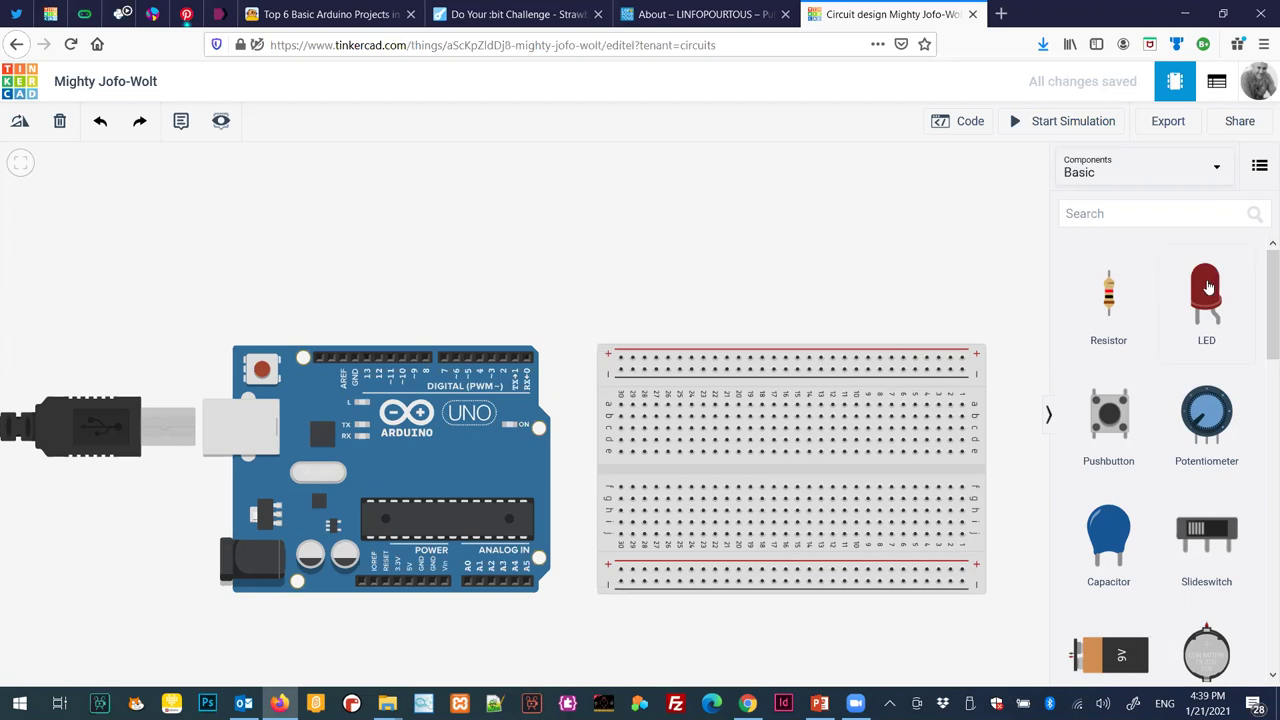
Place a red LED directly on the breadboard with its legs in row a, columns 12 and 13.
left_click_drag(1208, 288, 826, 412)
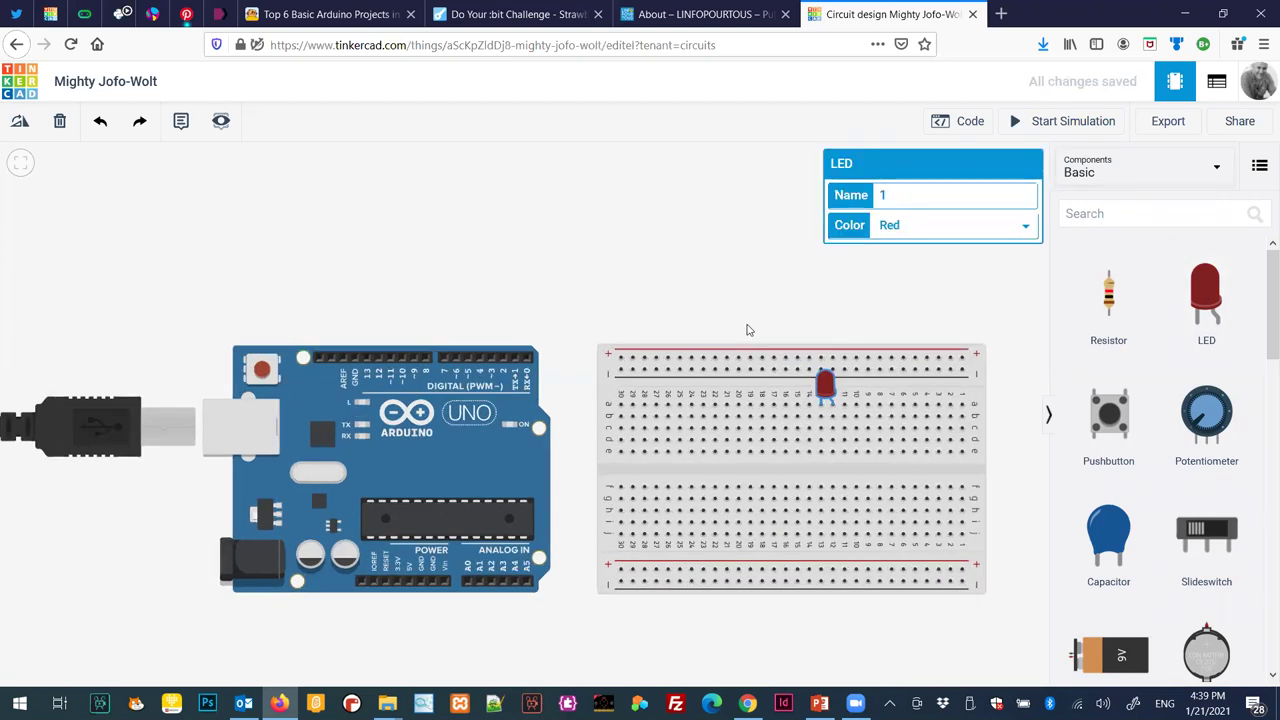
Examine the breadboard's two power rails and its two terminal-hole sections, circling each area with temporary freehand marks.
scroll(746, 330, "up", 2)
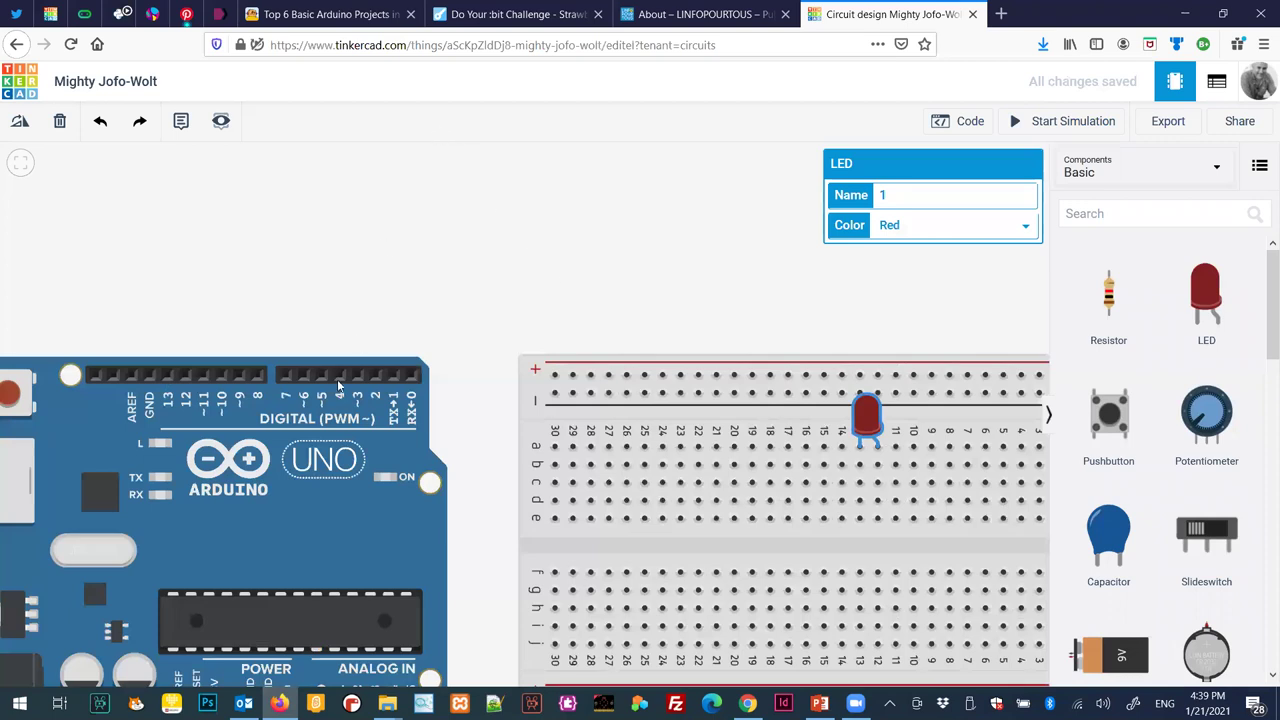
left_click(448, 157)
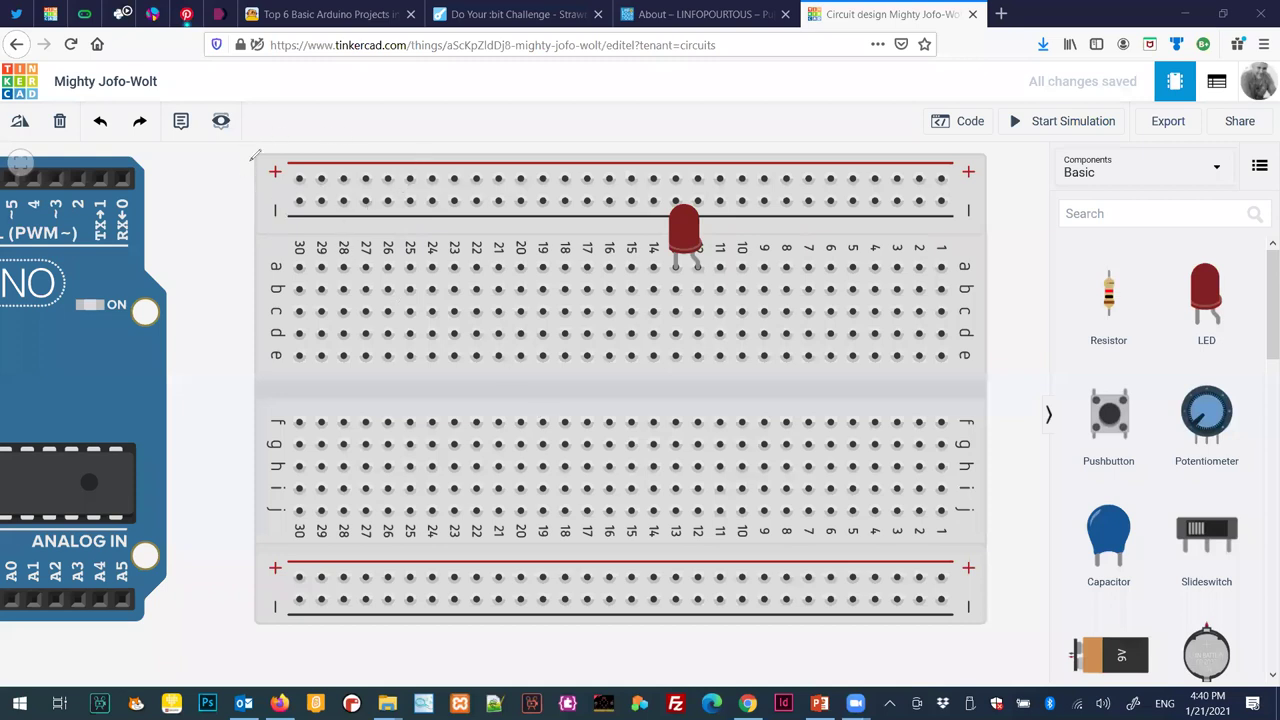
left_click_drag(245, 150, 250, 156)
mouse_move(236, 537)
left_mouse_down()
mouse_move(366, 583)
mouse_move(320, 615)
left_mouse_up()
left_click_drag(230, 602, 236, 538)
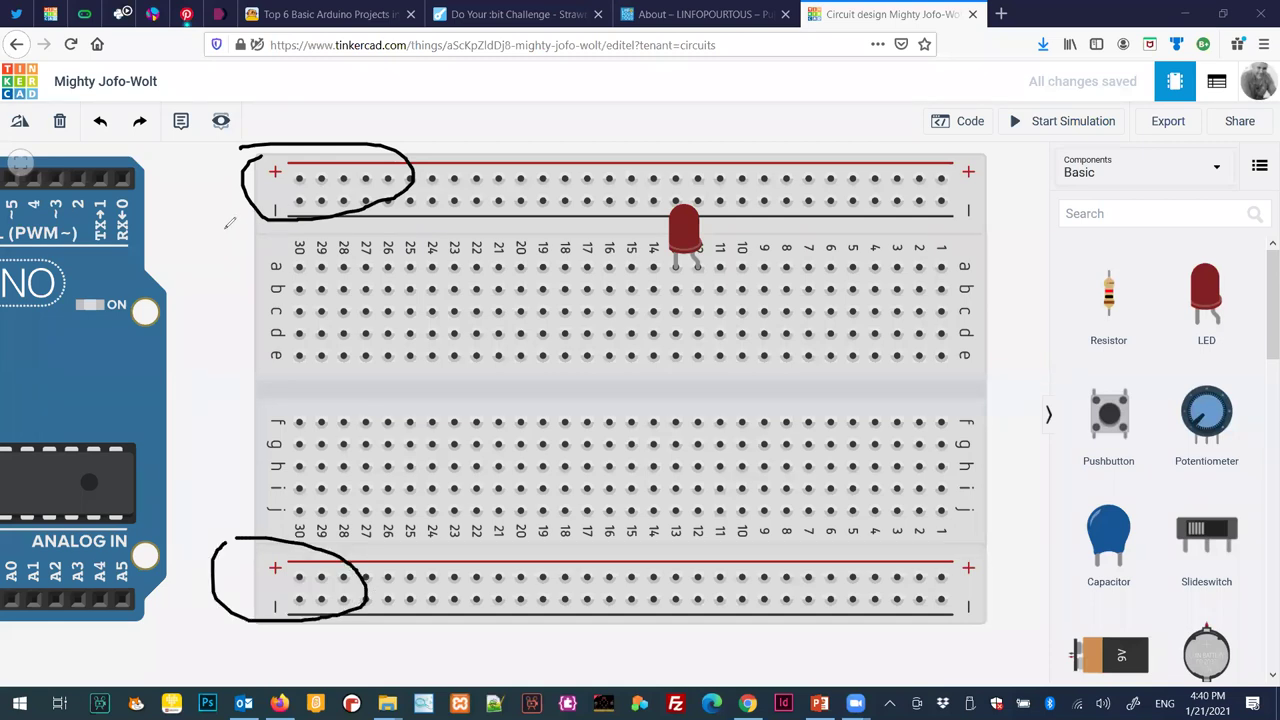
mouse_move(225, 229)
left_mouse_down()
mouse_move(470, 338)
mouse_move(356, 386)
mouse_move(236, 232)
left_mouse_up()
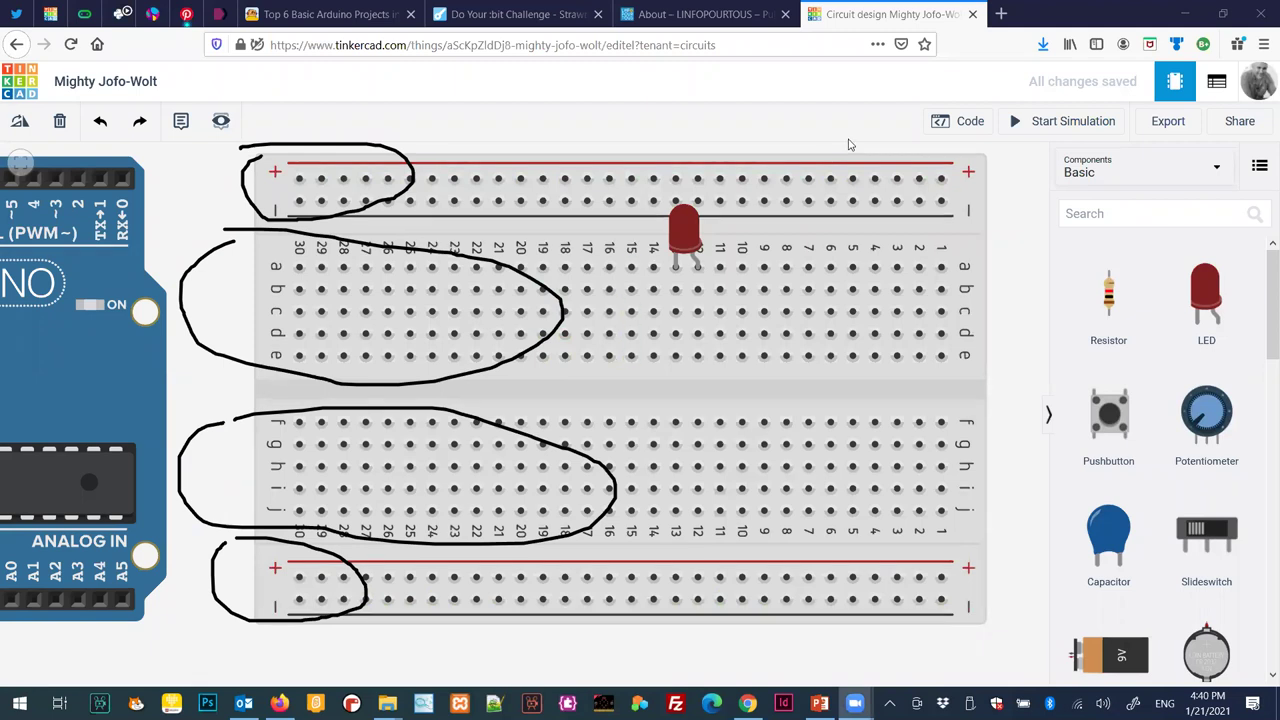
key("Escape")
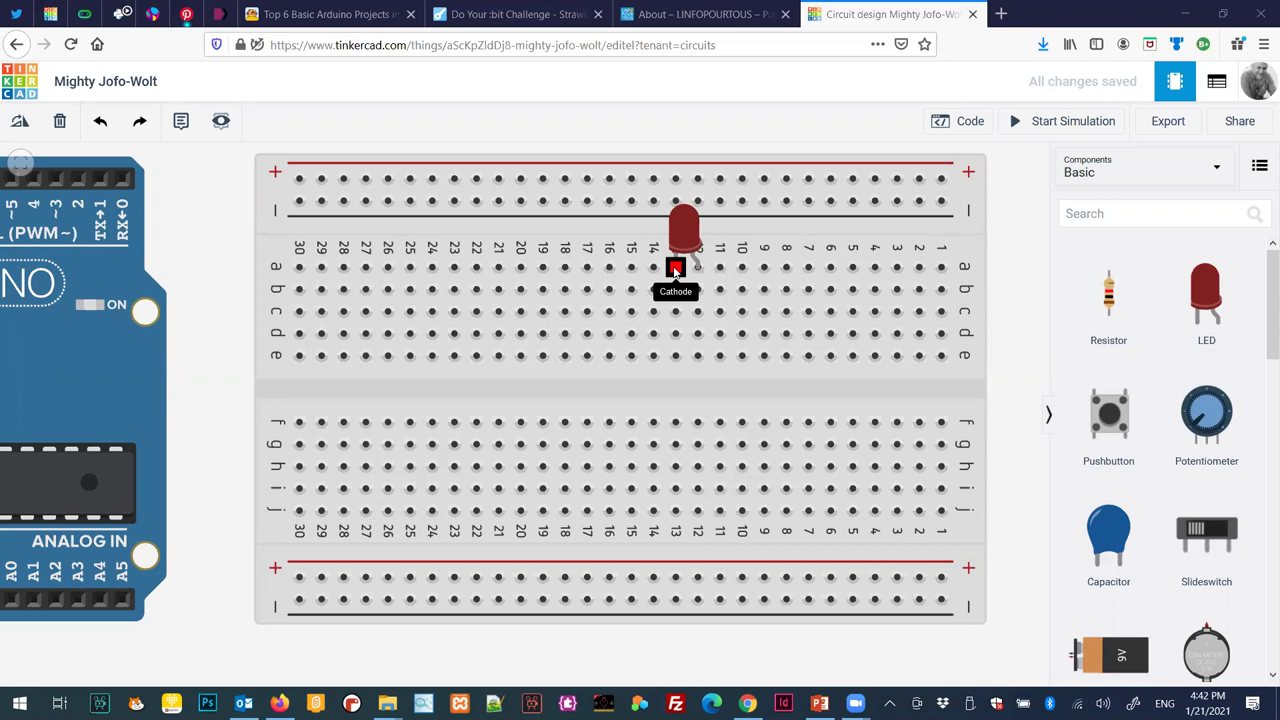
Wire the Arduino's GND pin beside Vin around the underside of the boards to breadboard row e, column 13, in the LED cathode's column.
left_click_drag(310, 255, 443, 258)
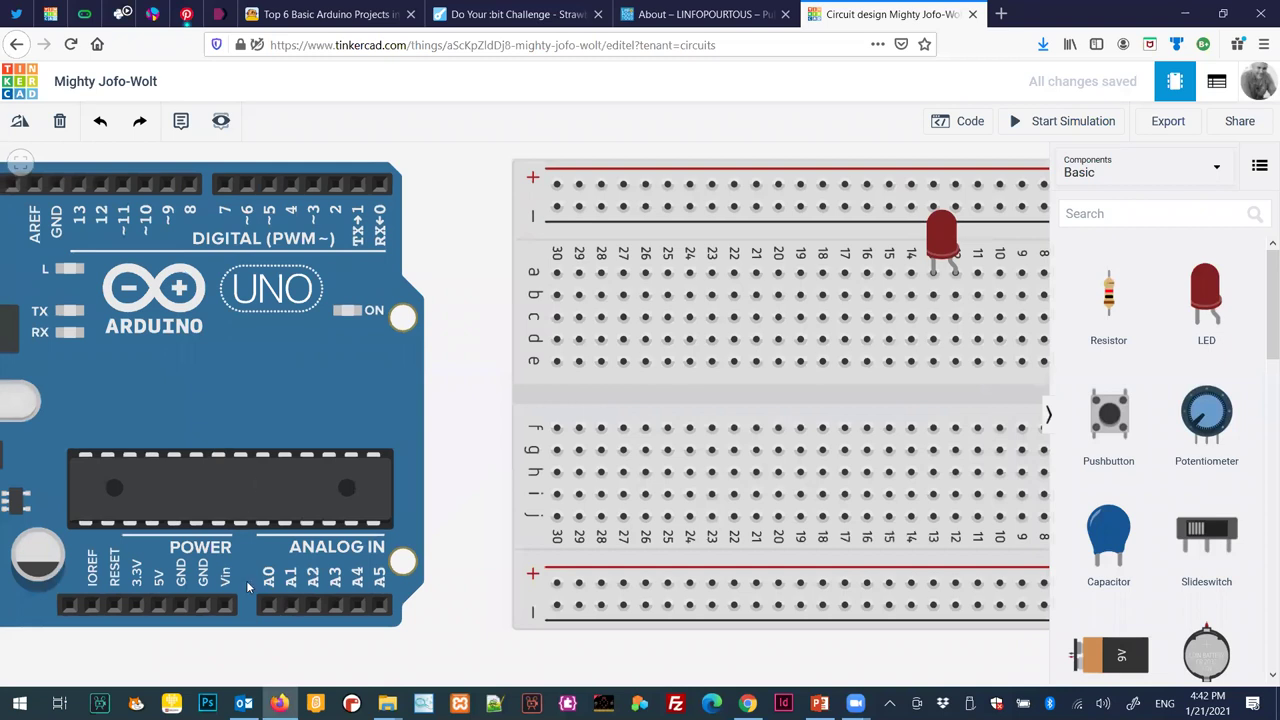
scroll(413, 495, "down", 1)
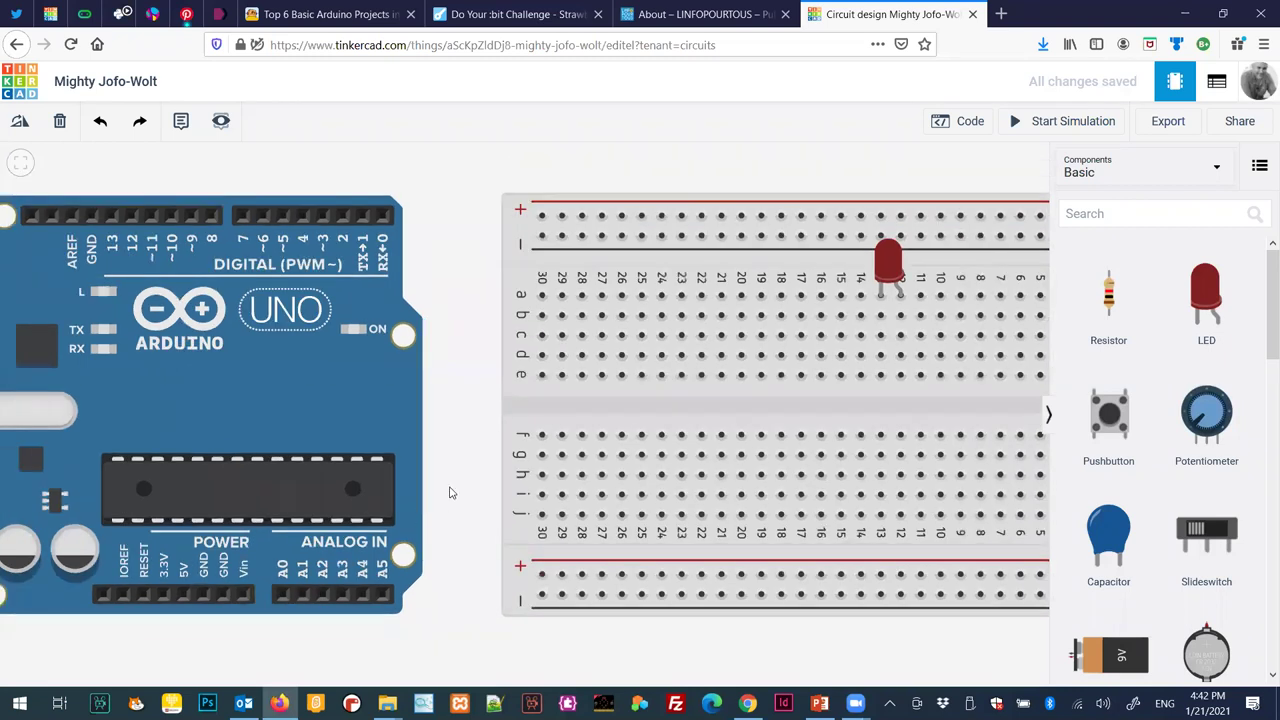
scroll(446, 394, "down", 2)
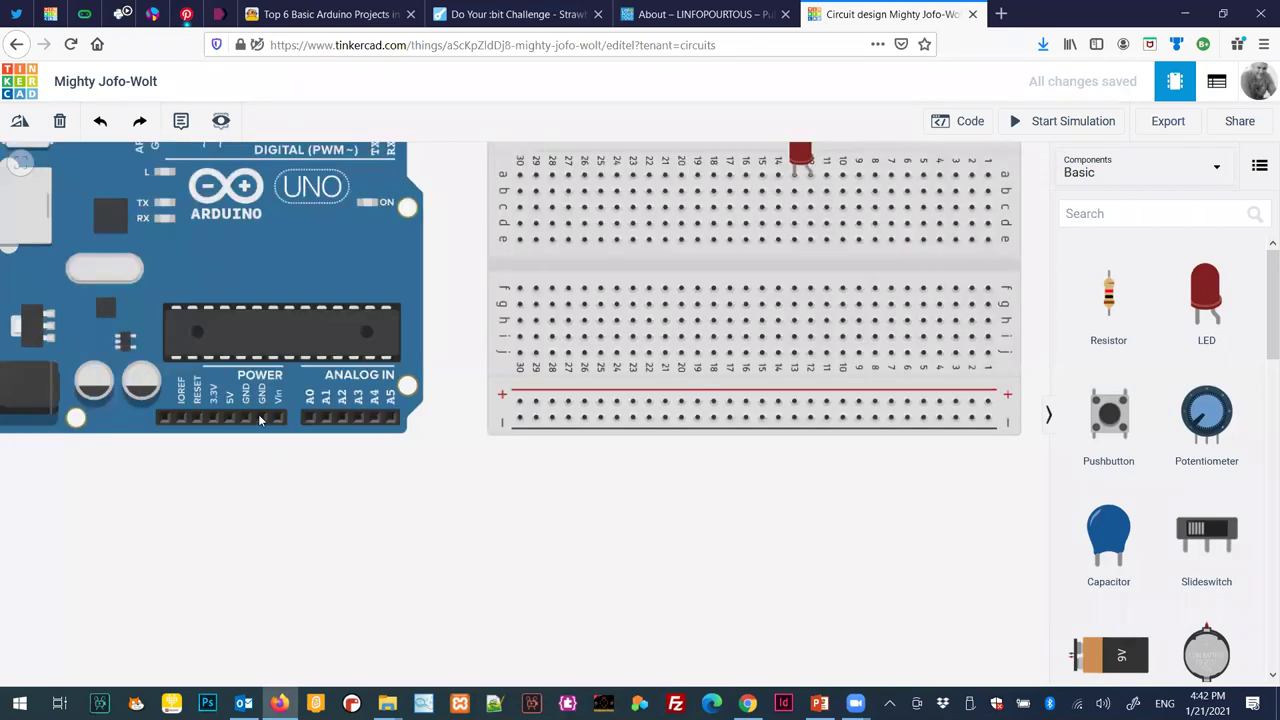
left_click(258, 414)
left_click(258, 484)
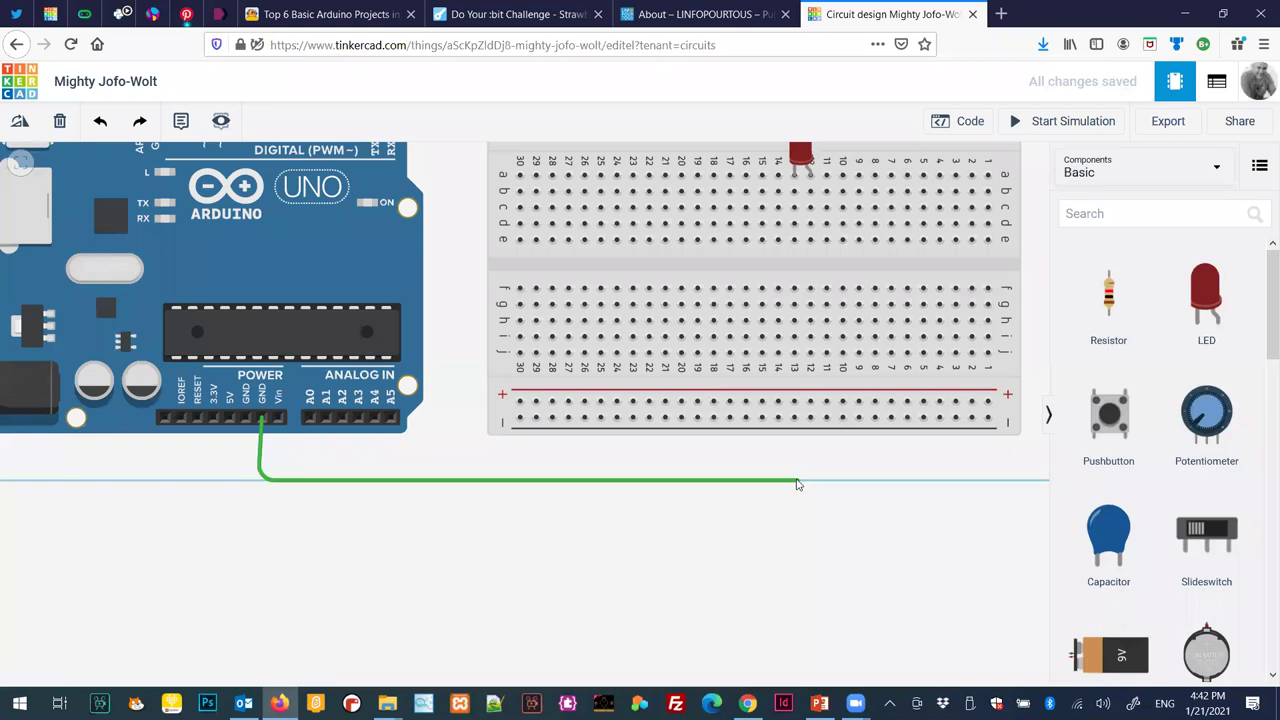
left_click(797, 482)
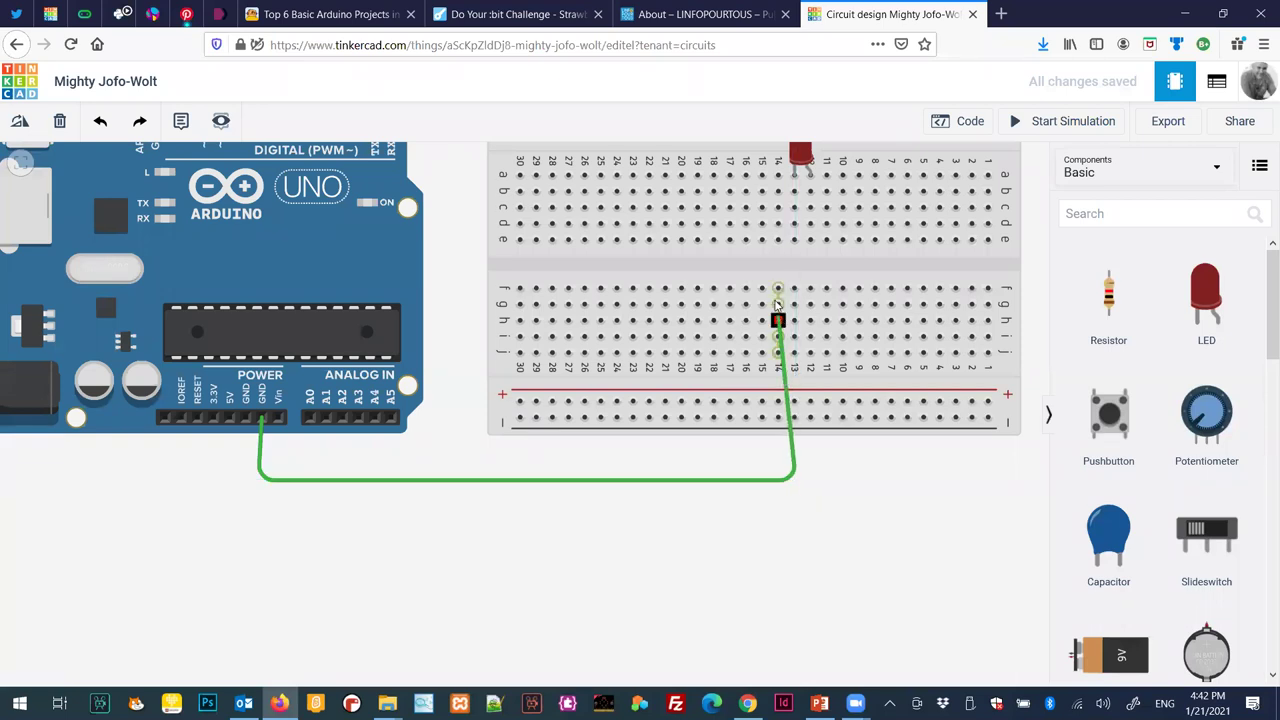
left_click(794, 241)
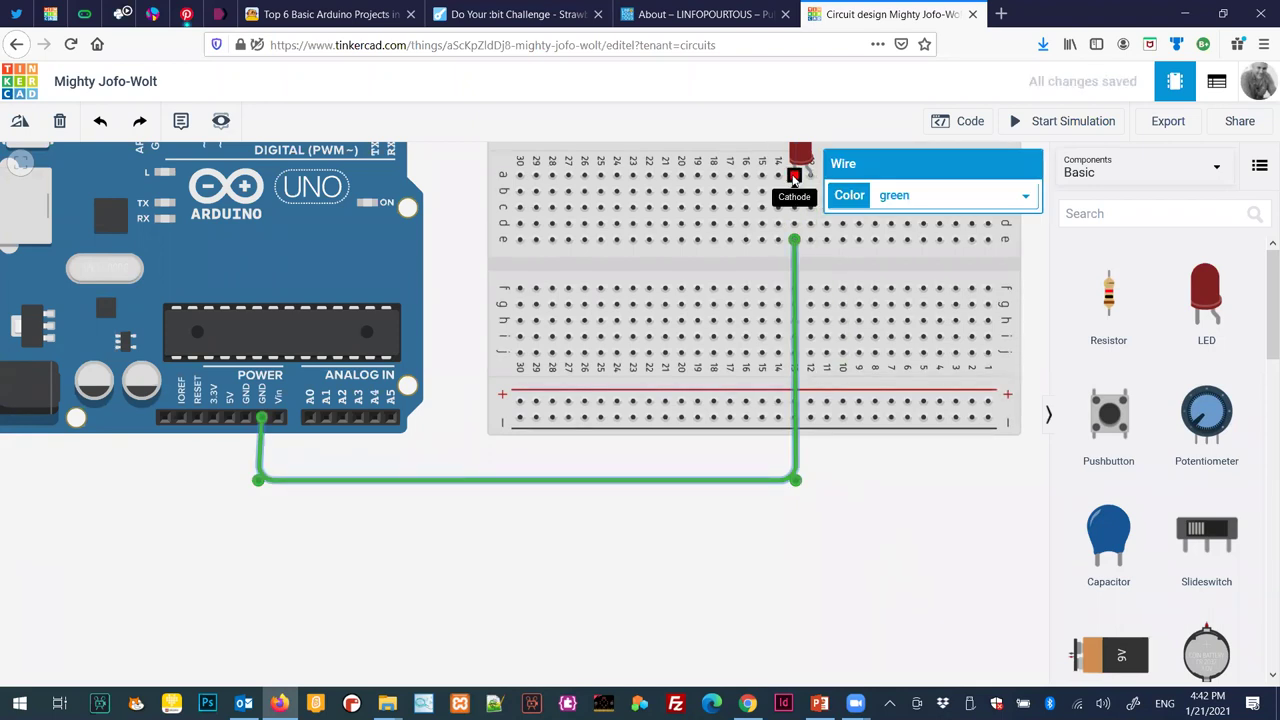
Wire the Arduino's digital pin 7 up and across to breadboard row c, column 12, in the LED anode's column.
scroll(316, 420, "up", 1)
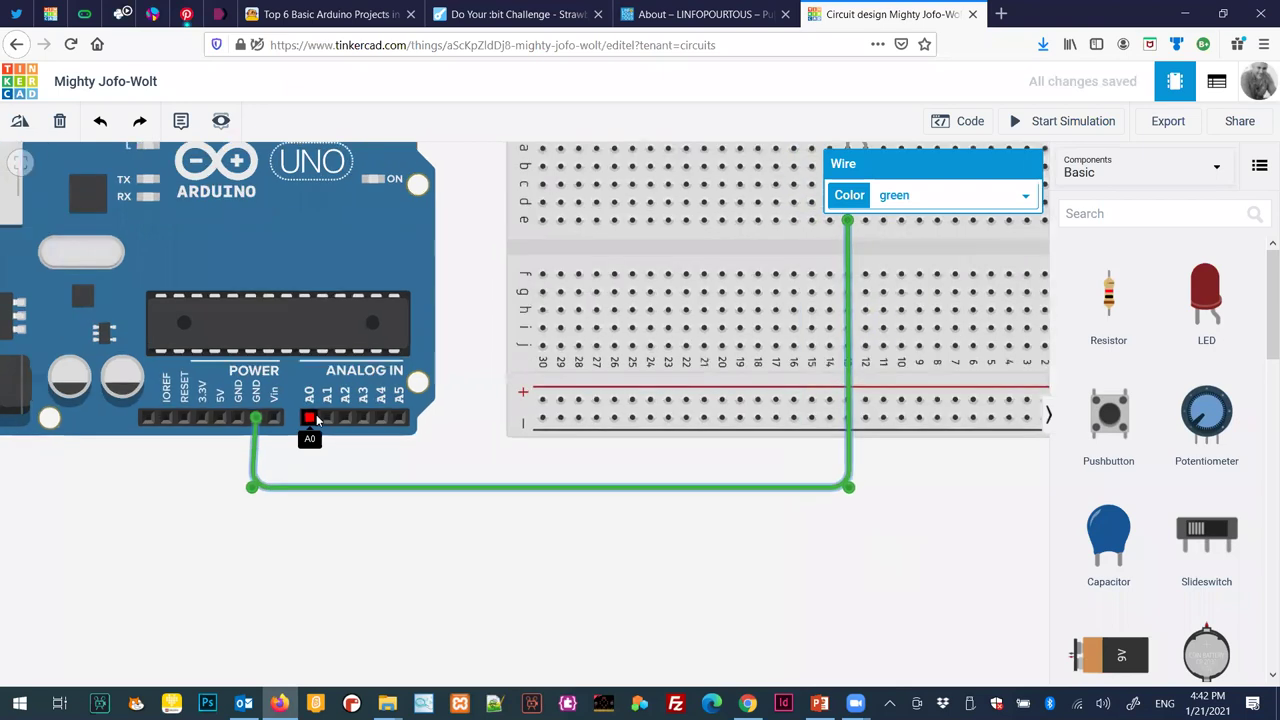
scroll(316, 420, "down", 2)
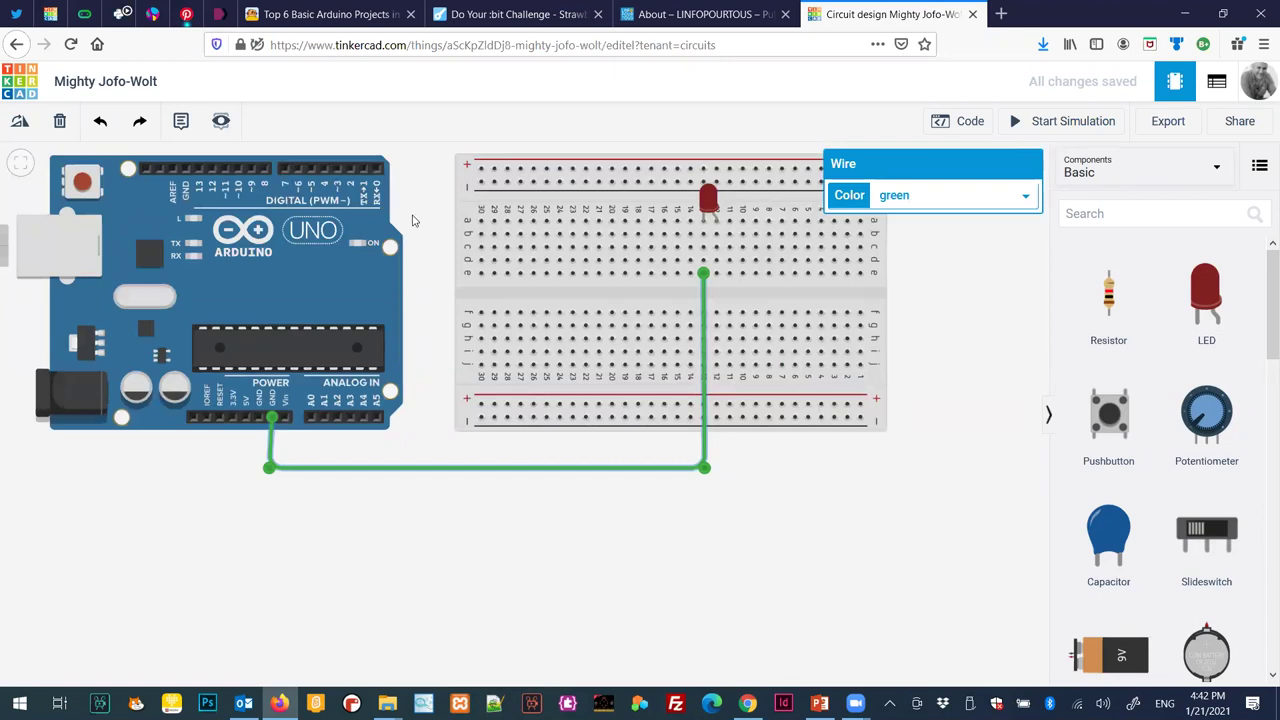
left_click(434, 270)
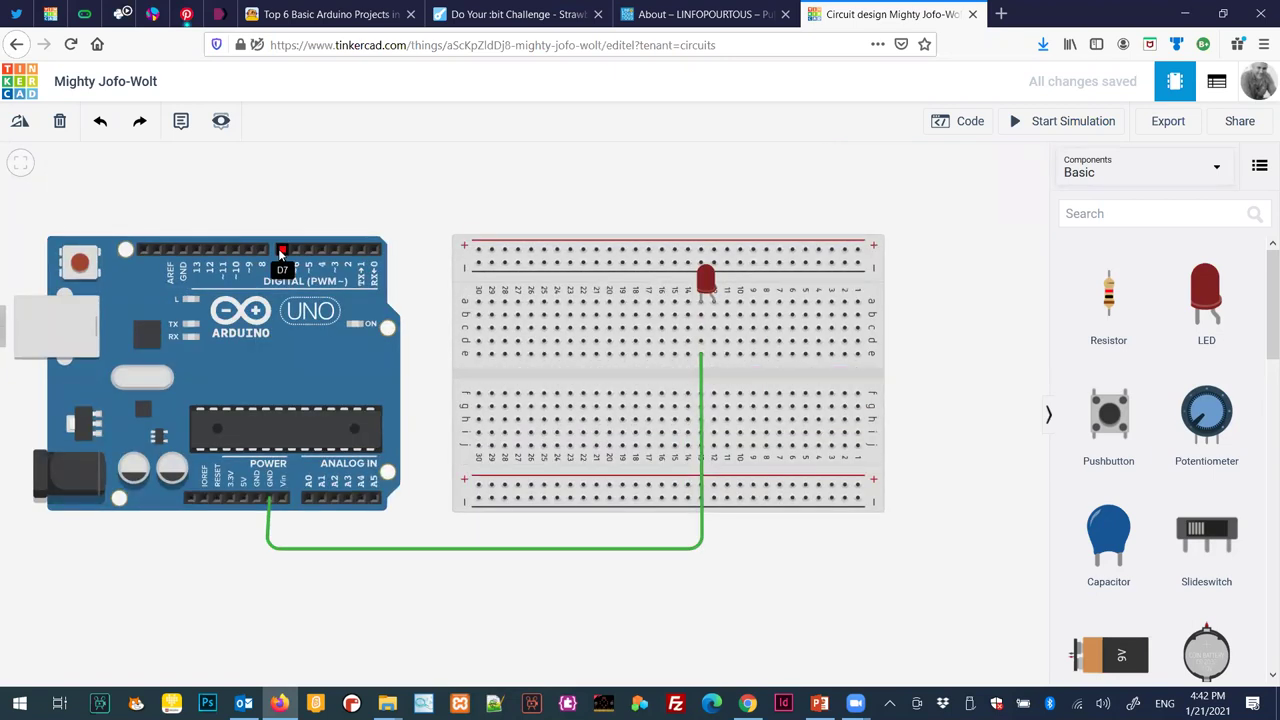
left_click(284, 205)
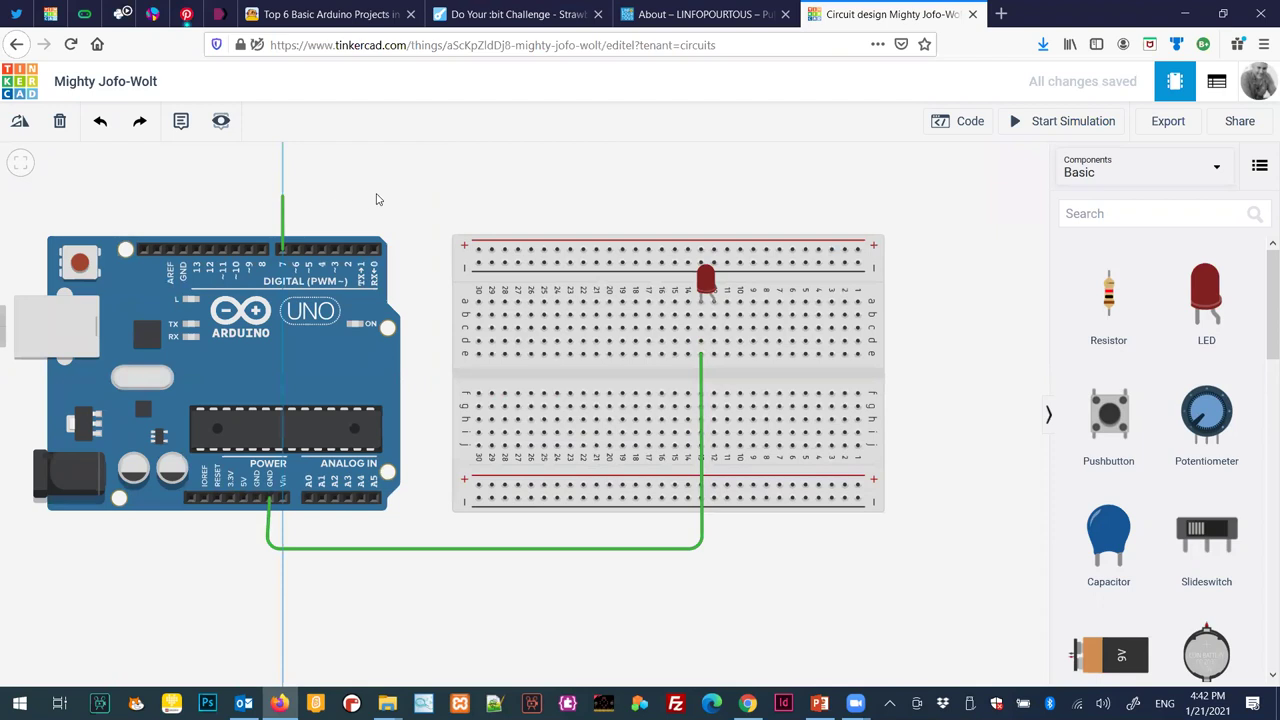
left_click(700, 316)
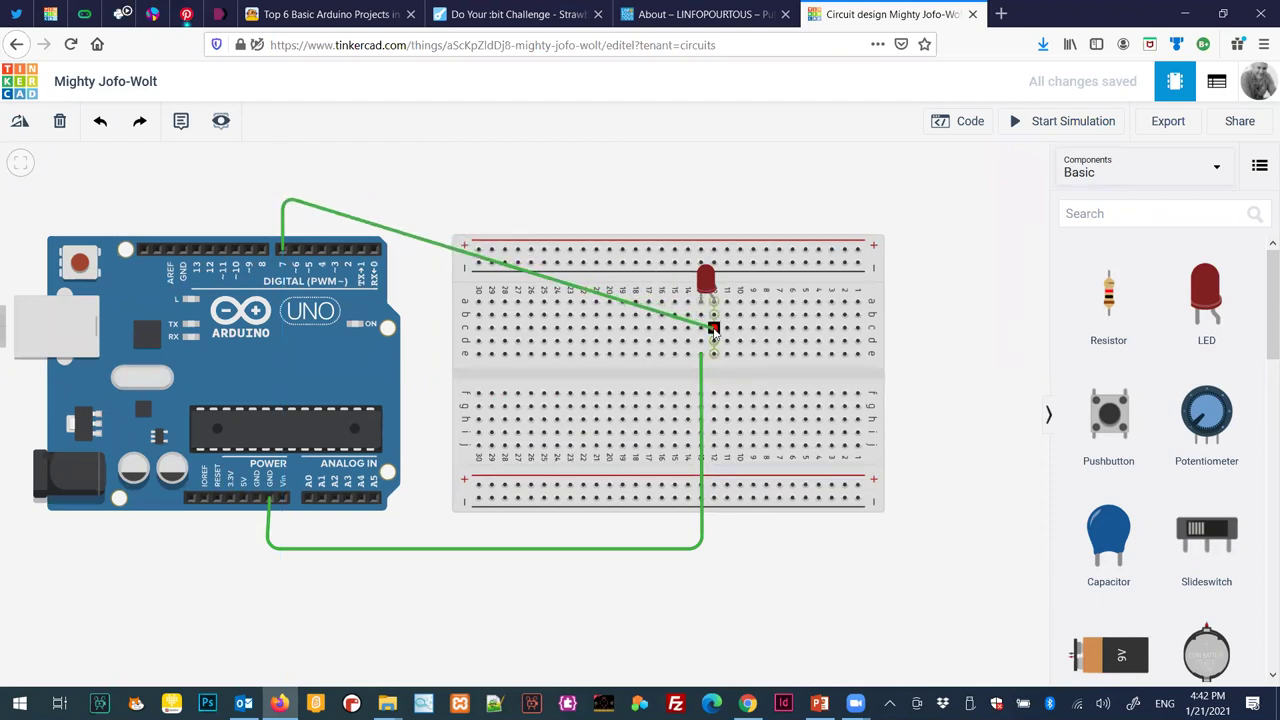
left_click(713, 327)
left_click(623, 194)
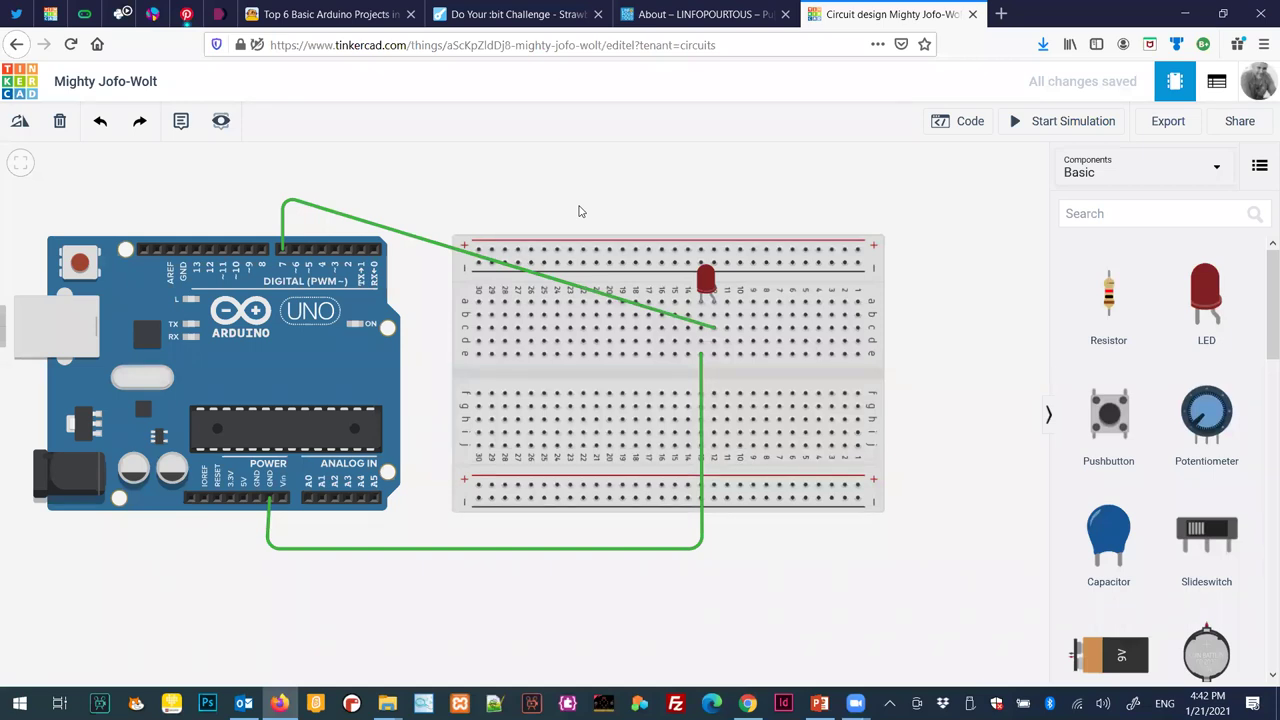
Run the simulation briefly with no code in place, and stop it.
left_click(1059, 122)
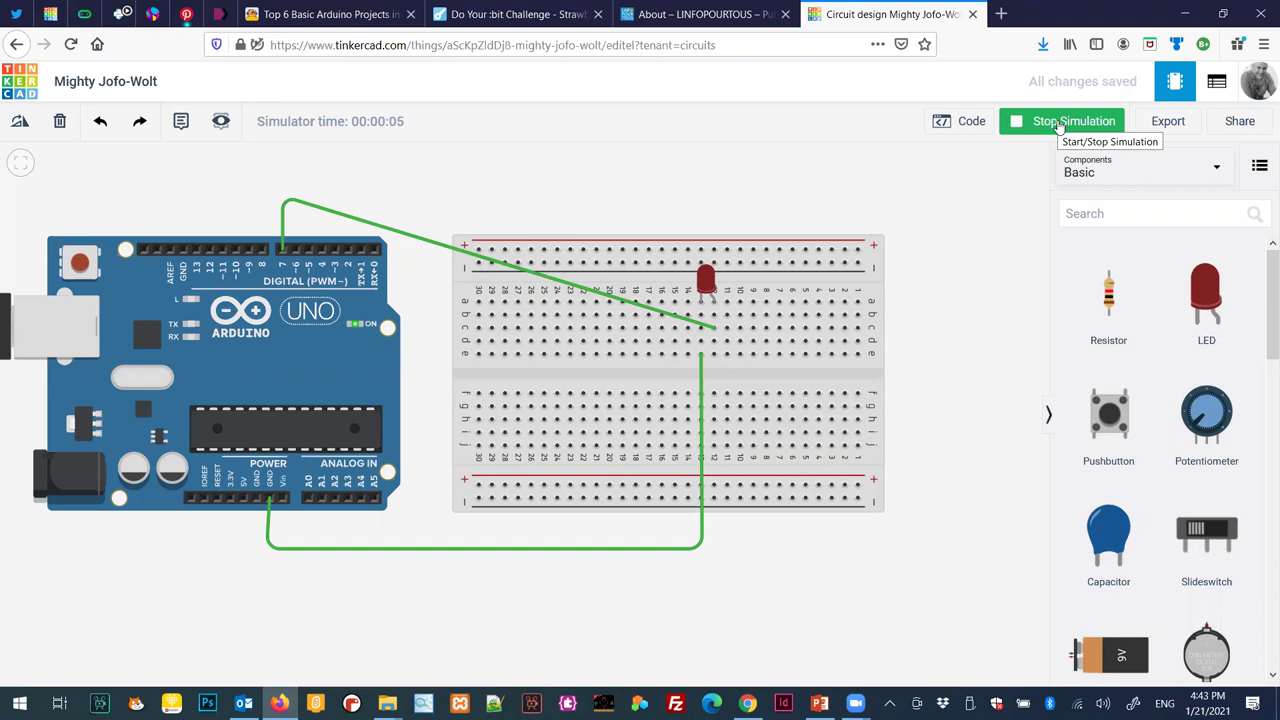
left_click(1058, 127)
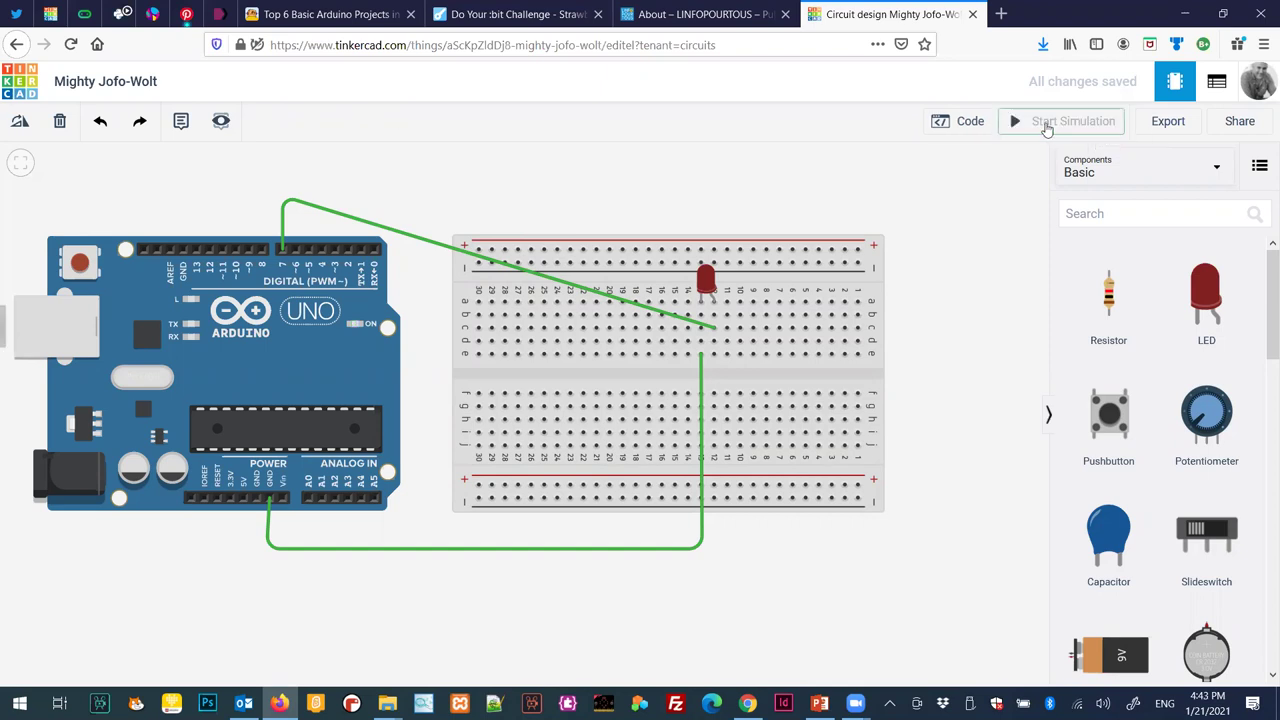
Start the Arduino's block code with a block that sets pin 7 to HIGH, followed by a 1-second wait.
left_click(961, 133)
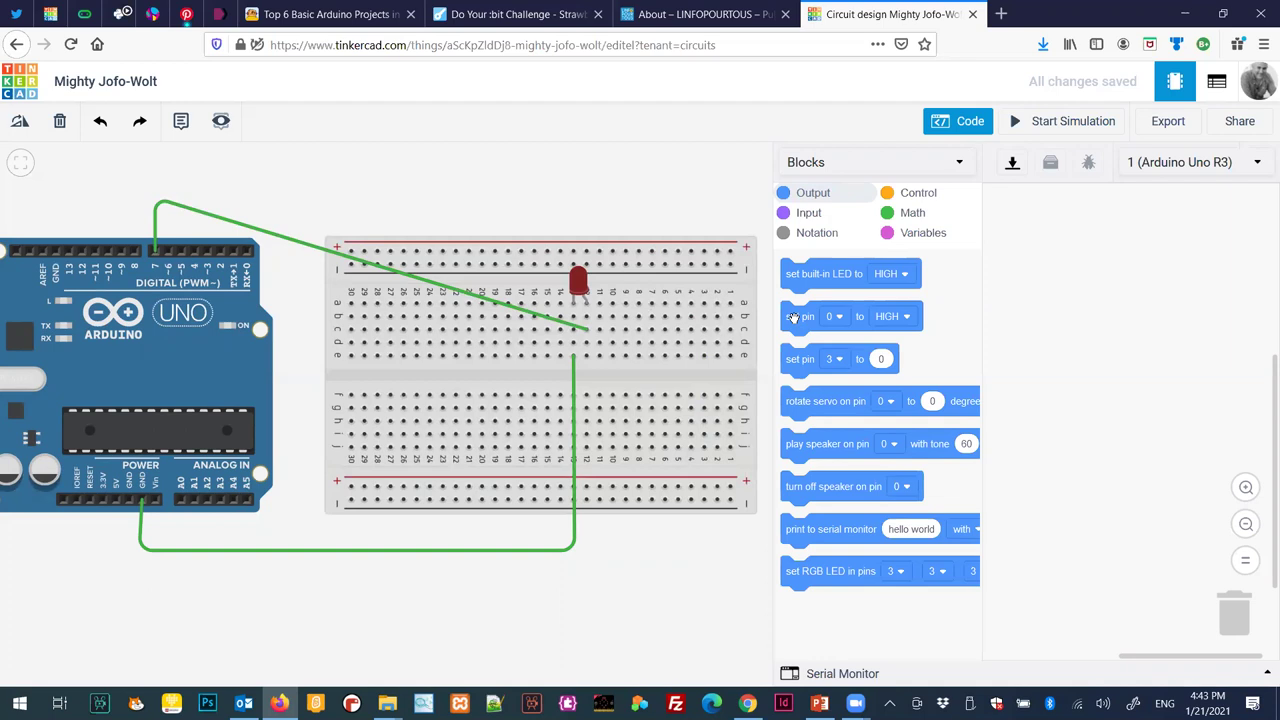
left_click_drag(800, 318, 1048, 256)
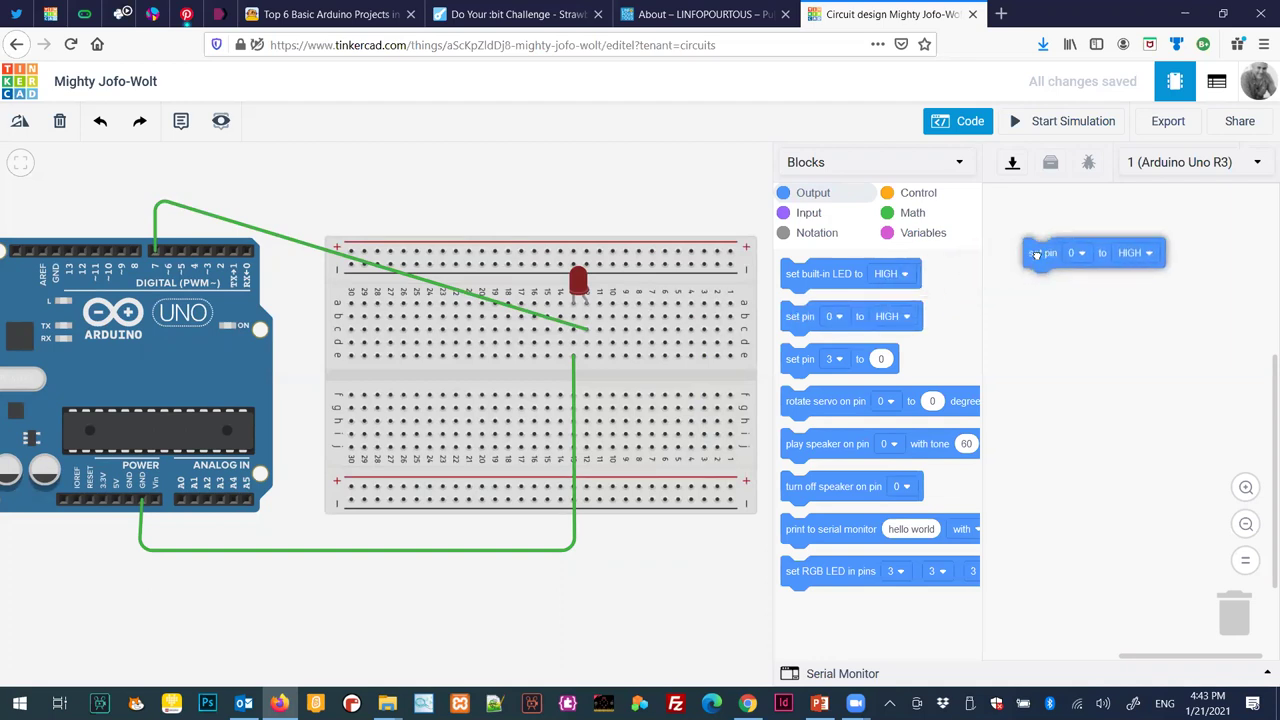
left_click(1089, 253)
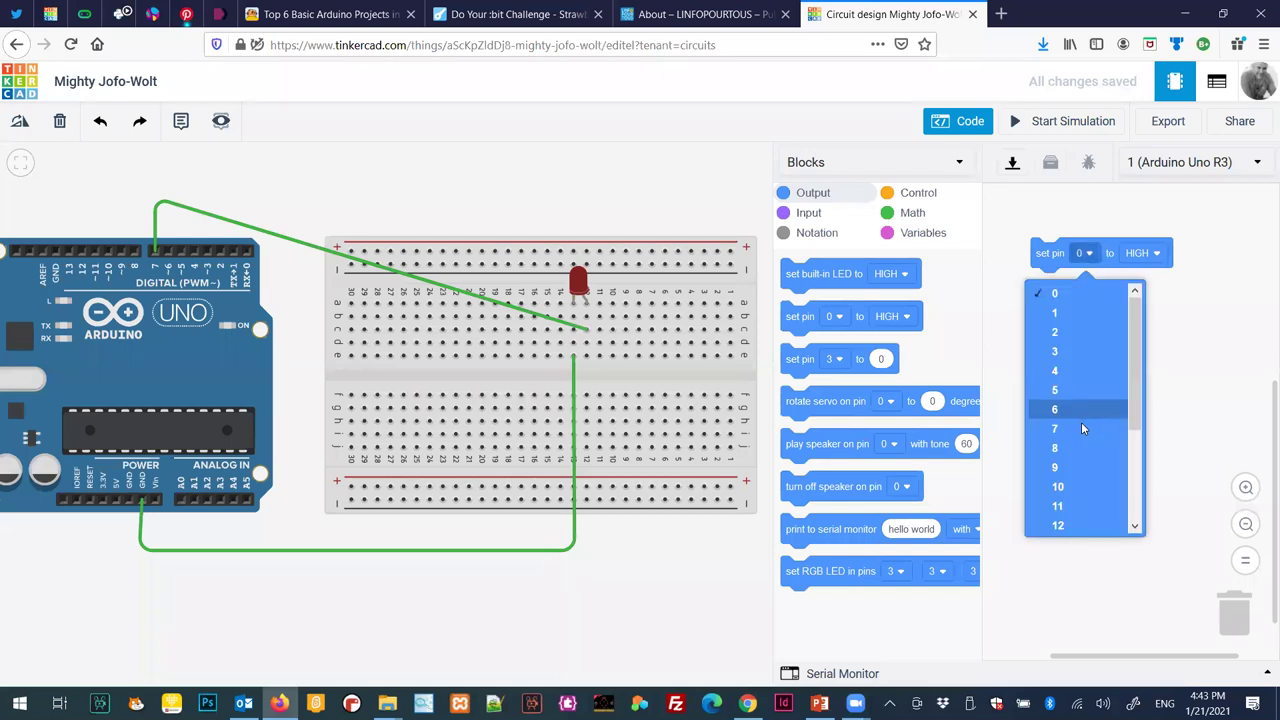
left_click(1081, 421)
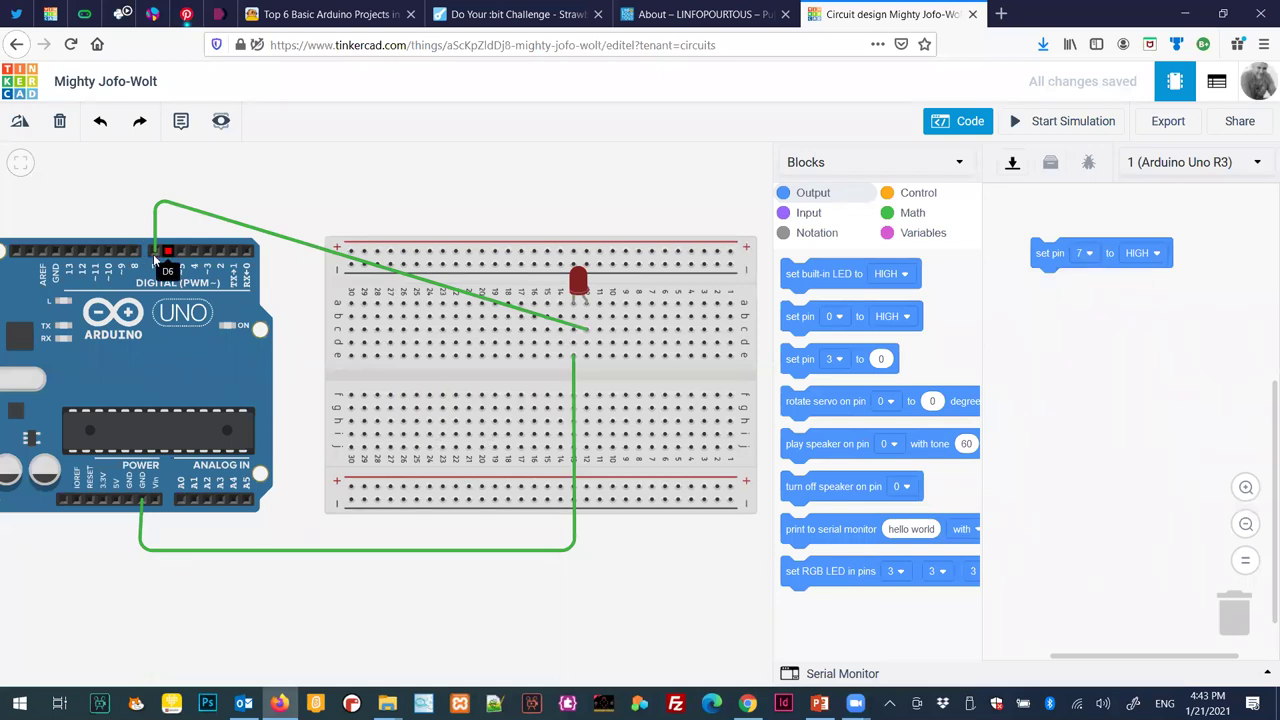
left_click(896, 193)
left_click_drag(800, 280, 1042, 296)
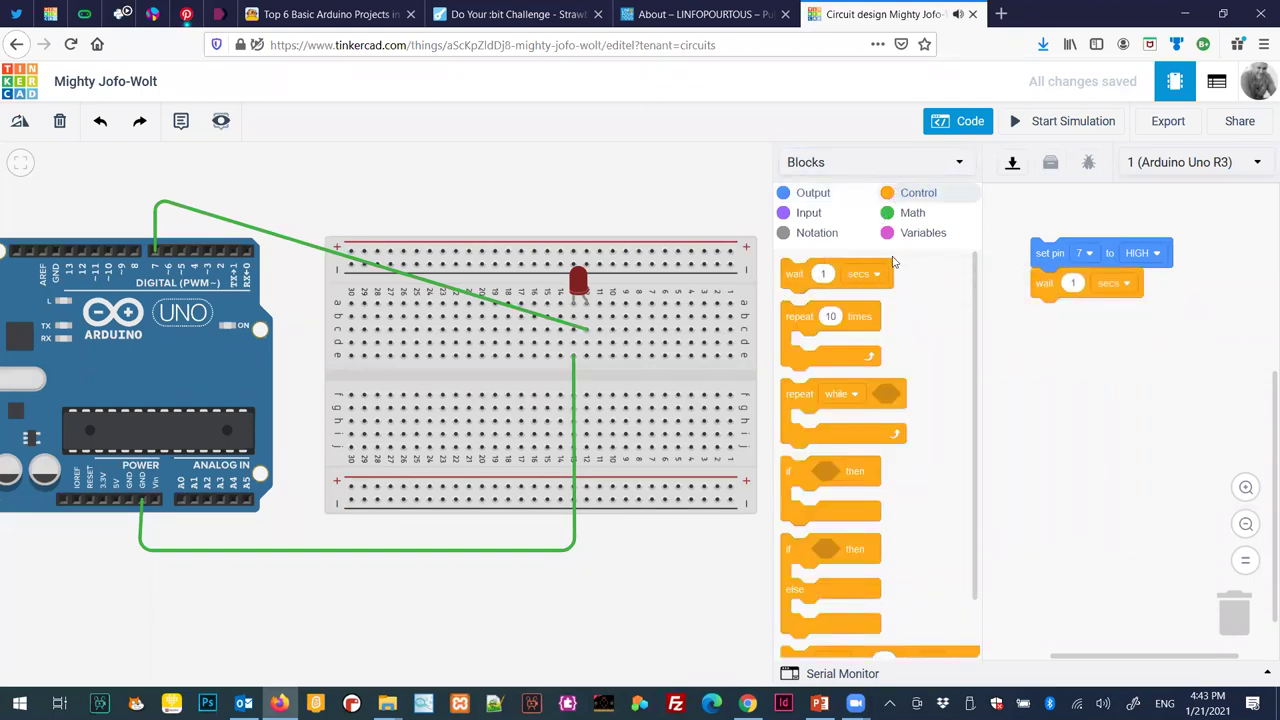
Complete the blink sequence by appending a block that sets pin 7 to LOW and another 1-second wait.
left_click(810, 193)
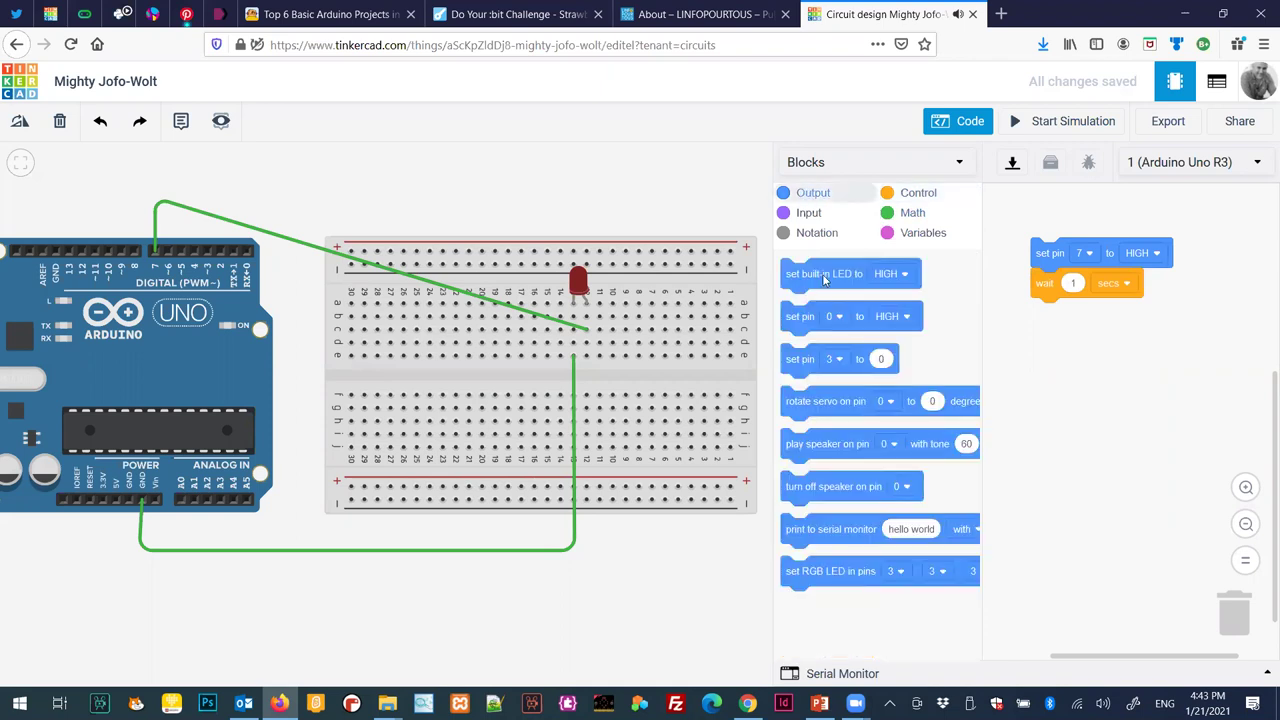
left_click_drag(794, 320, 1062, 322)
left_click(1087, 314)
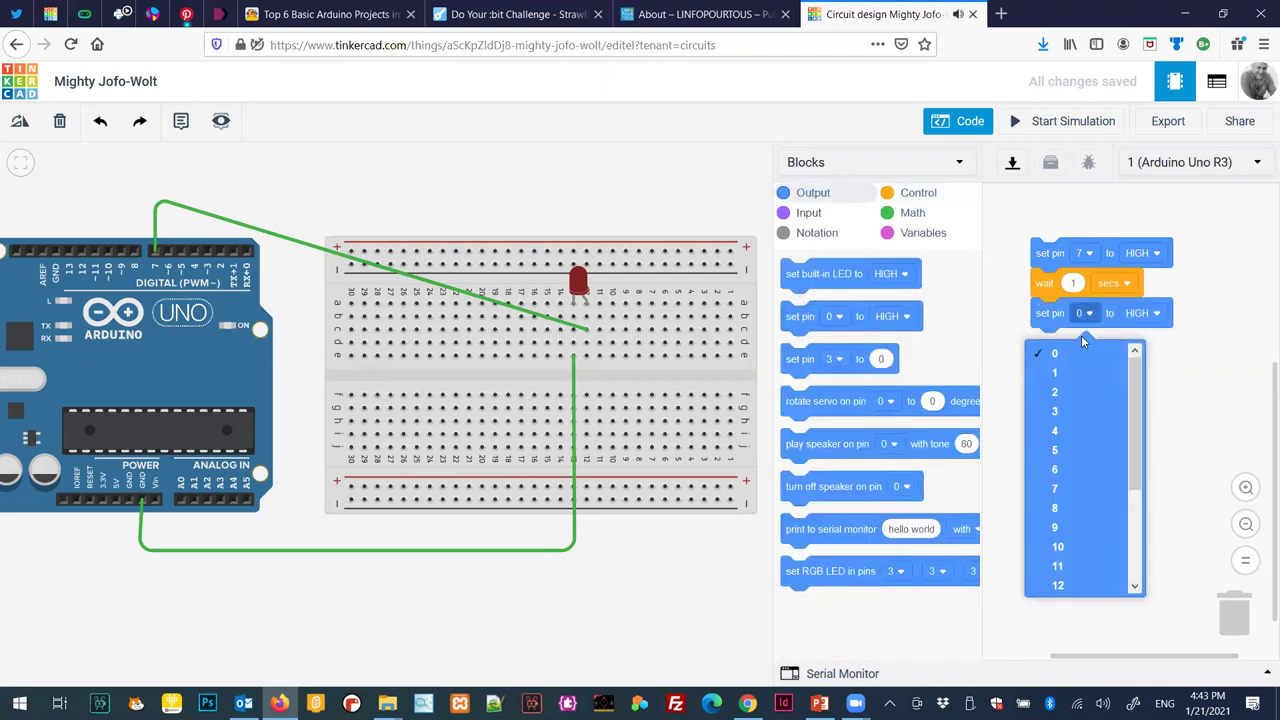
left_click(1064, 488)
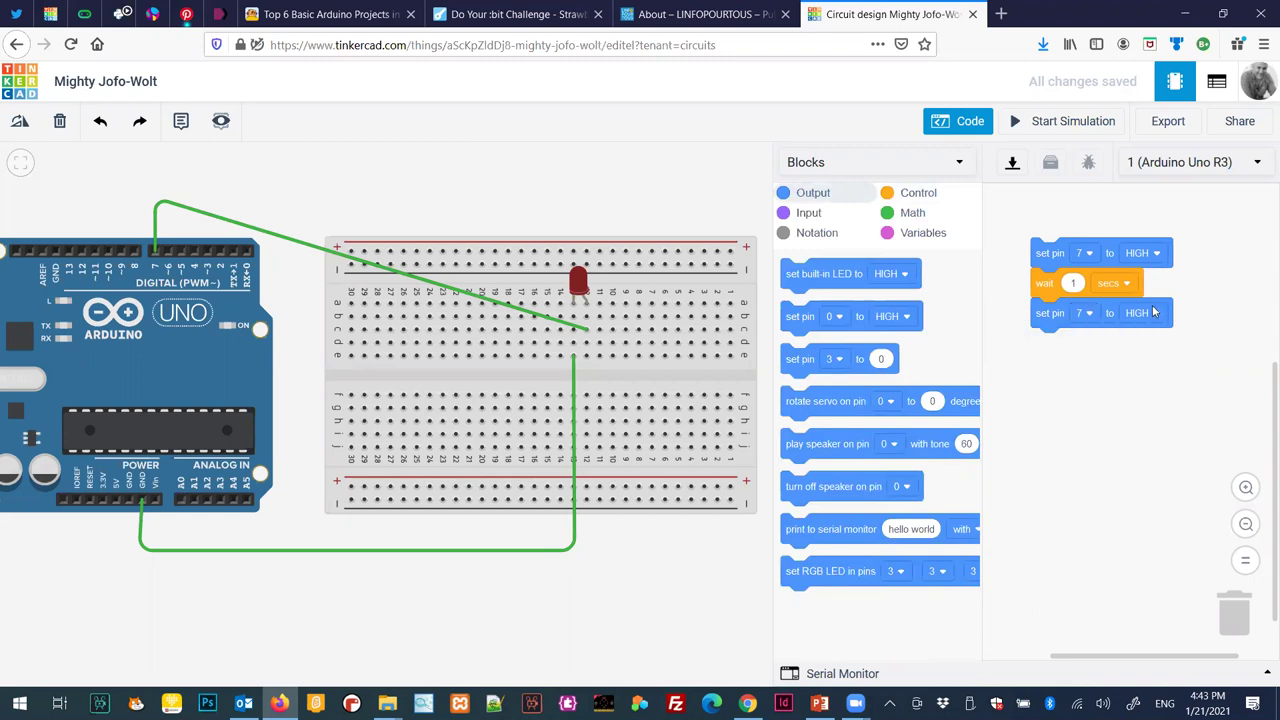
left_click(1153, 313)
left_click(1120, 379)
left_click(918, 195)
left_click_drag(792, 274, 1043, 345)
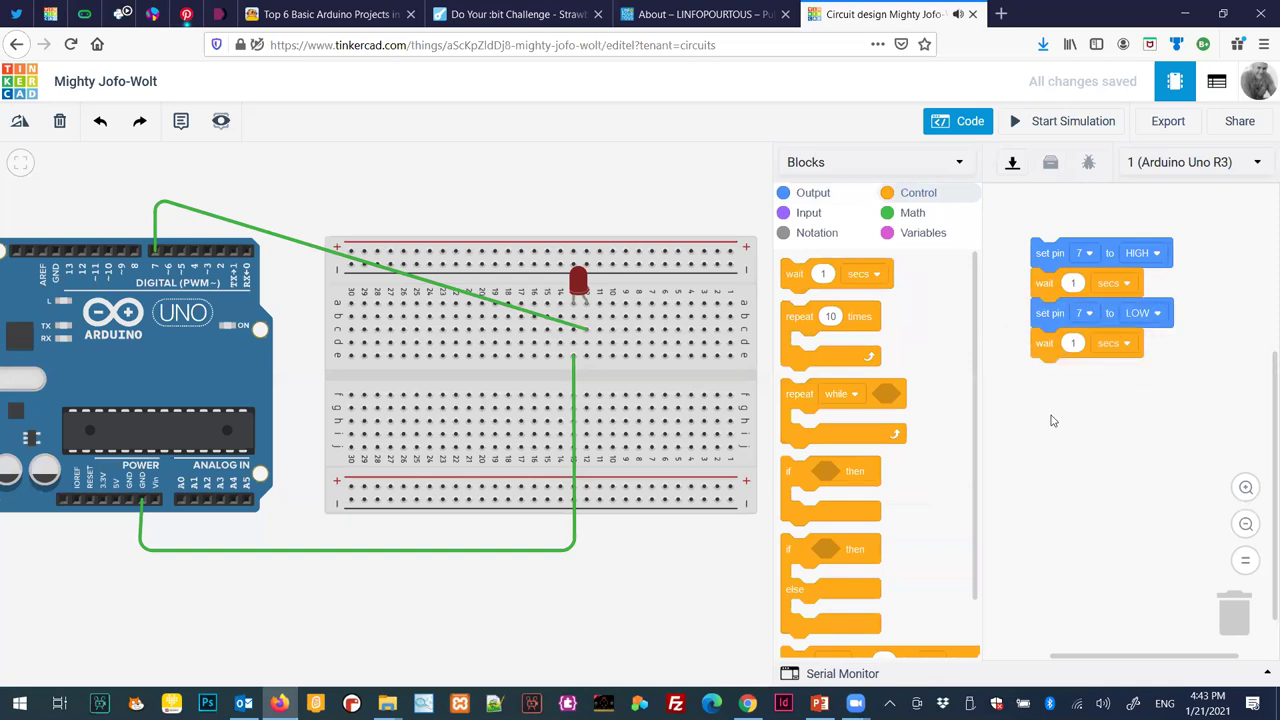
Simulate the blink program, read the warning shown on the LED, and stop the simulation.
left_click(1038, 121)
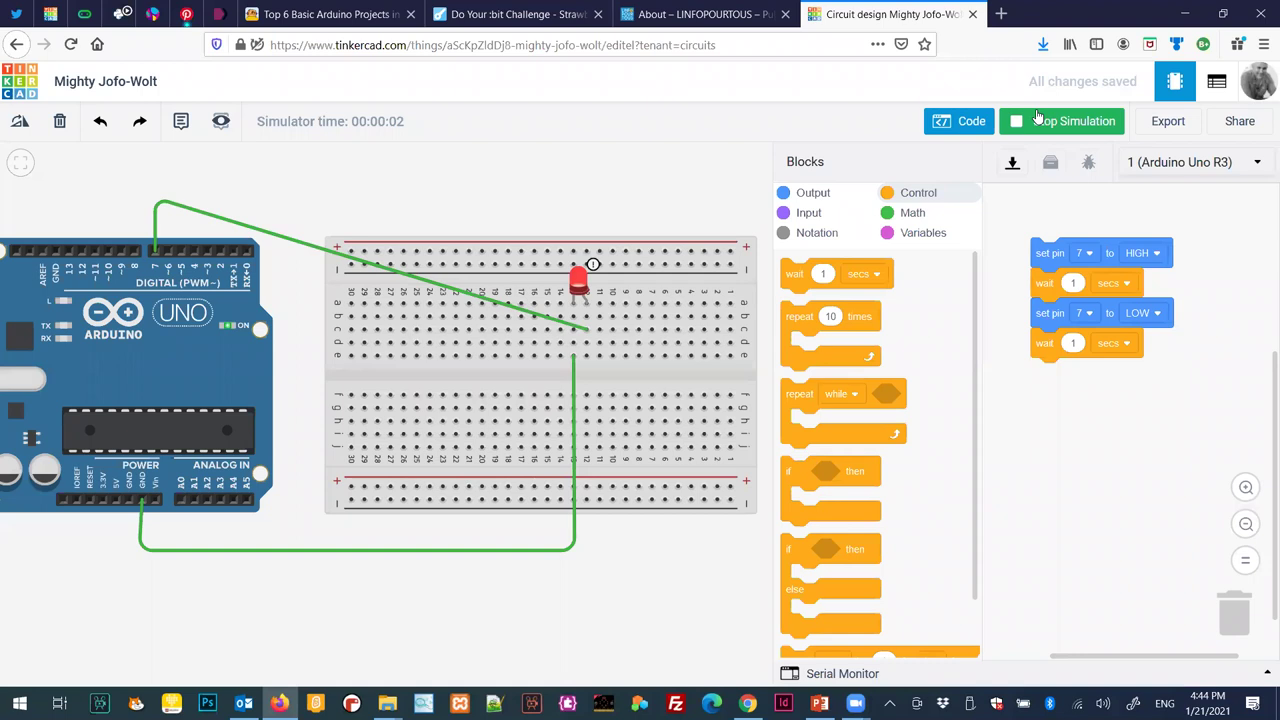
mouse_move(592, 268)
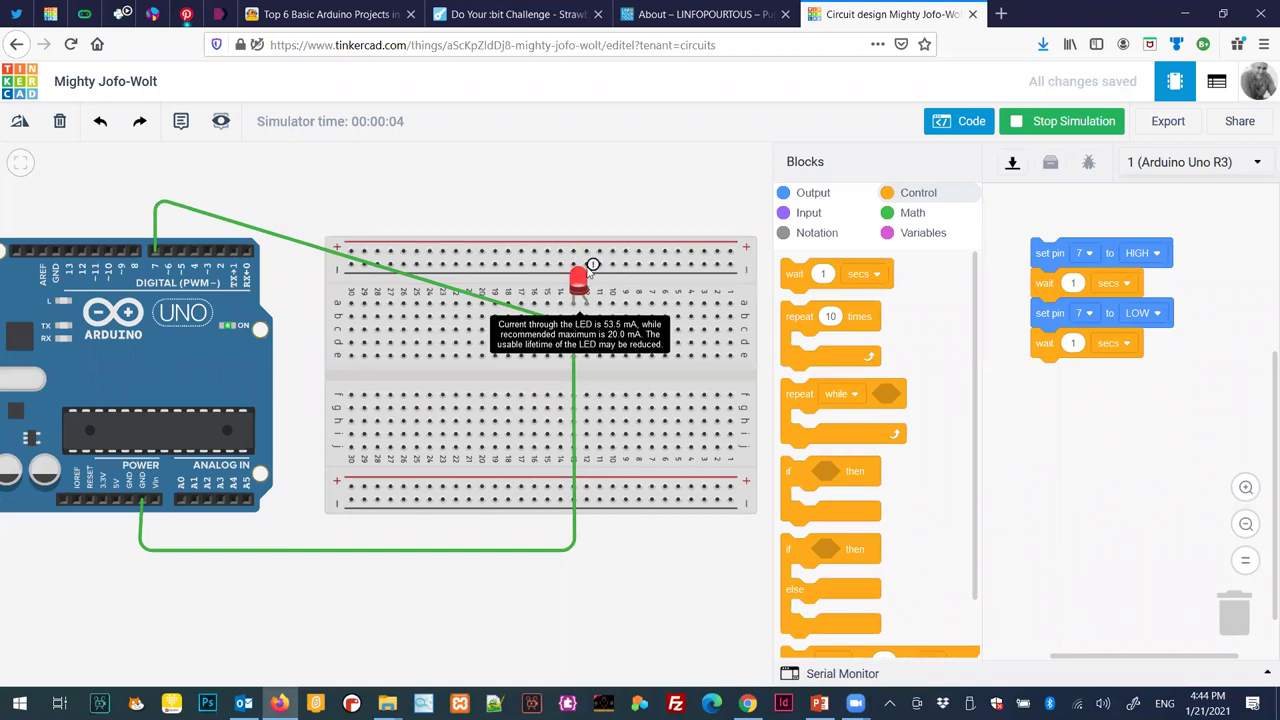
left_click(1041, 124)
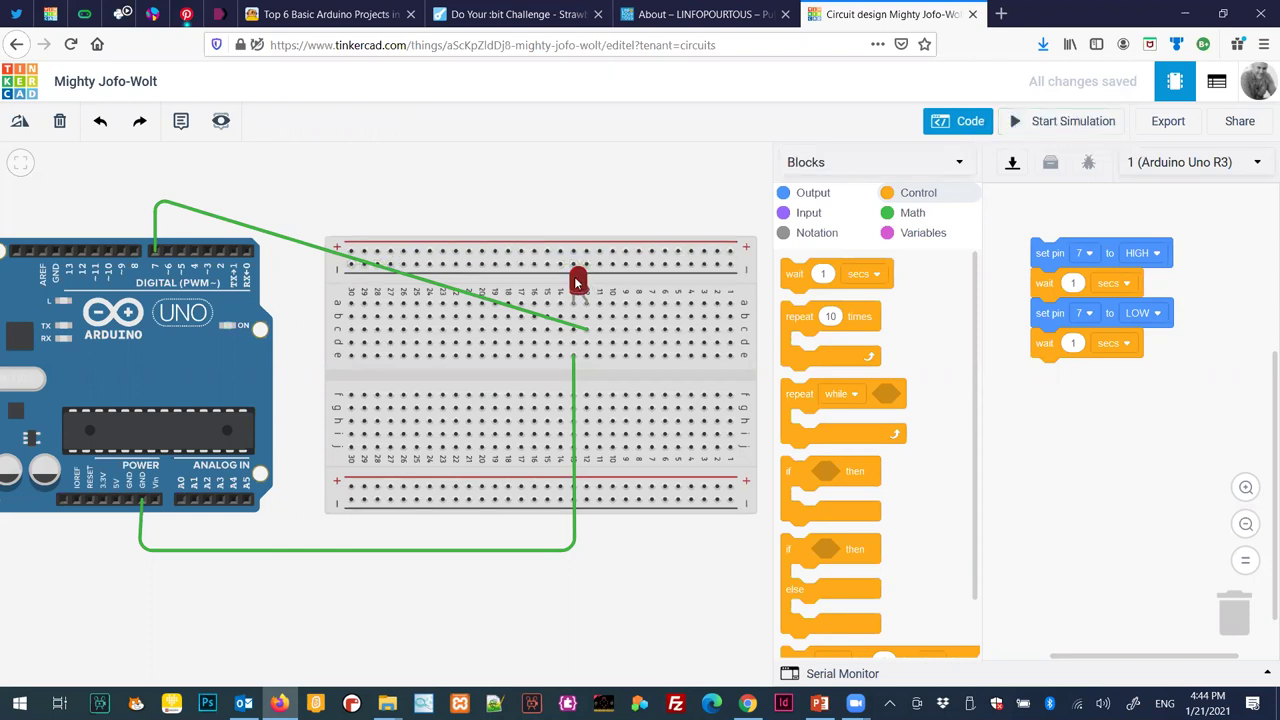
Run the simulation again to watch the LED blink, and close the code editor.
left_click(577, 281)
left_click(1019, 124)
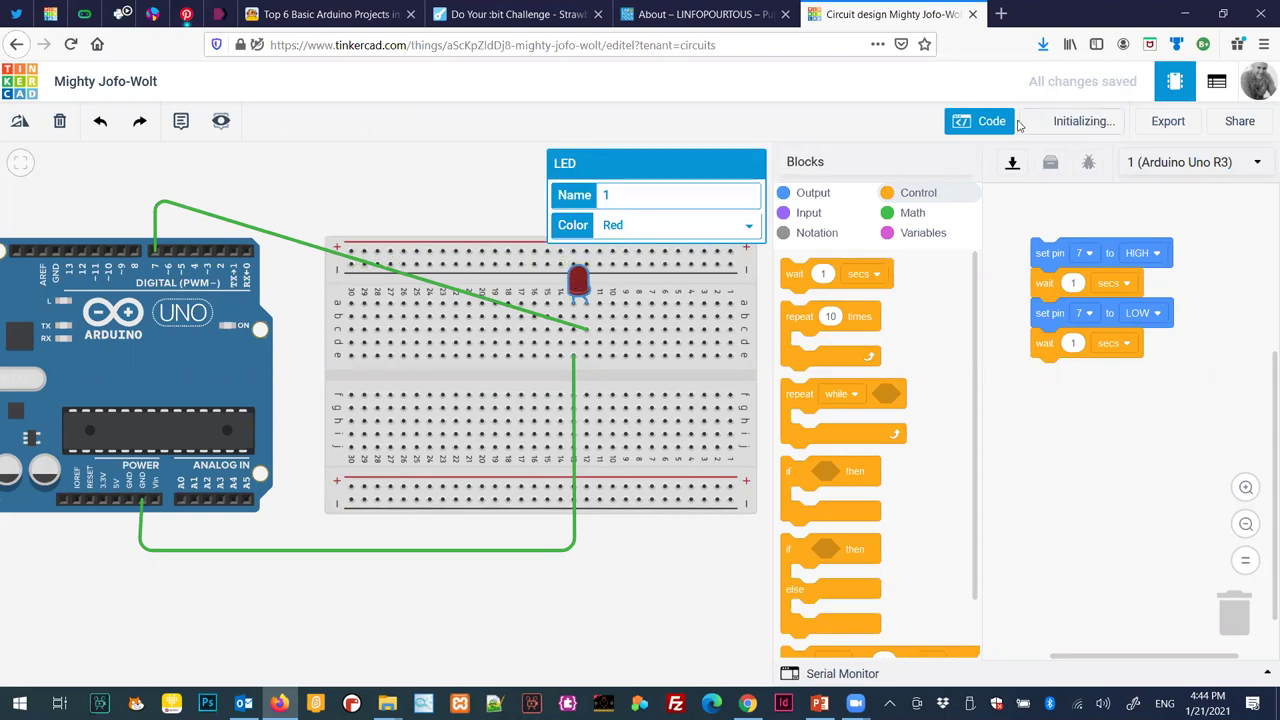
mouse_move(578, 278)
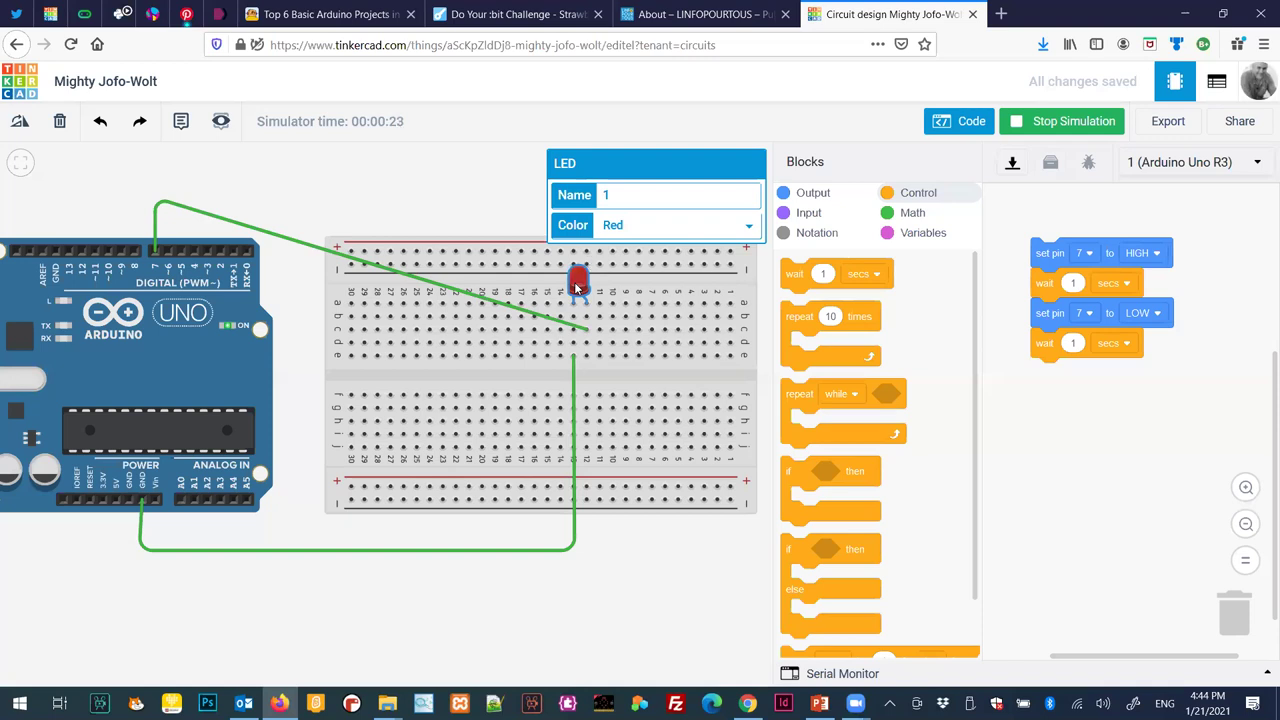
left_click(474, 184)
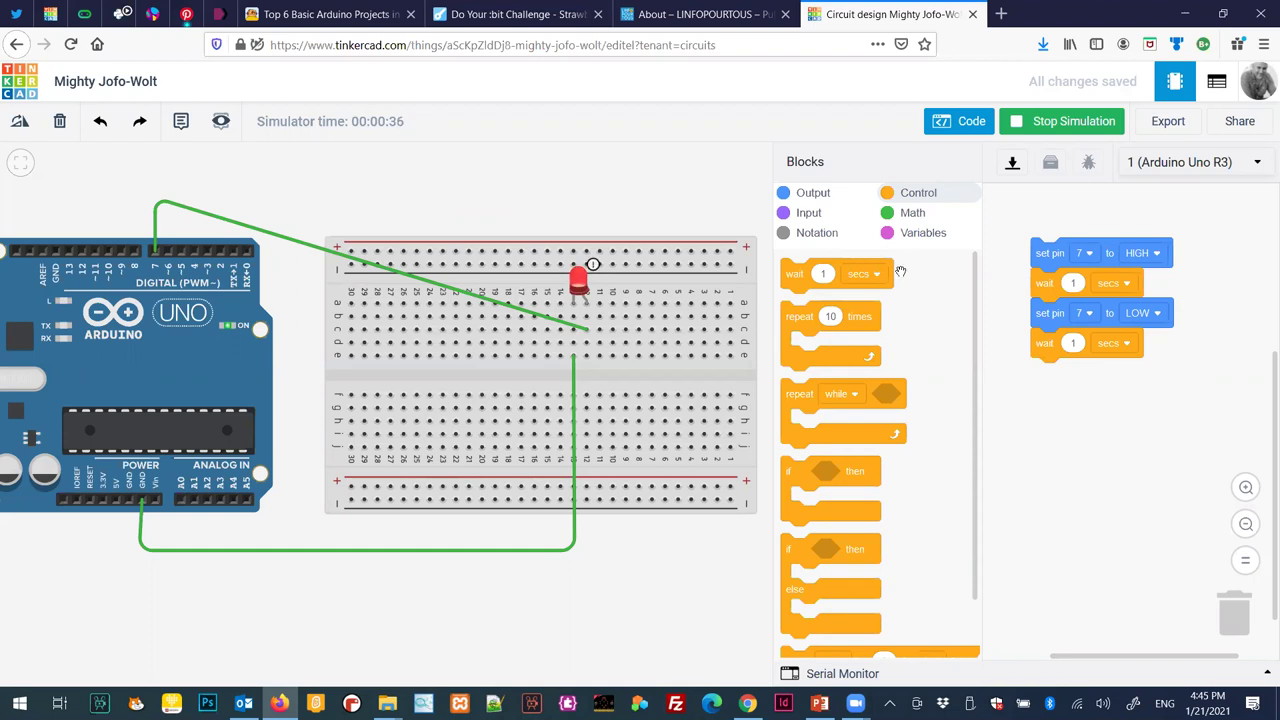
left_click(953, 121)
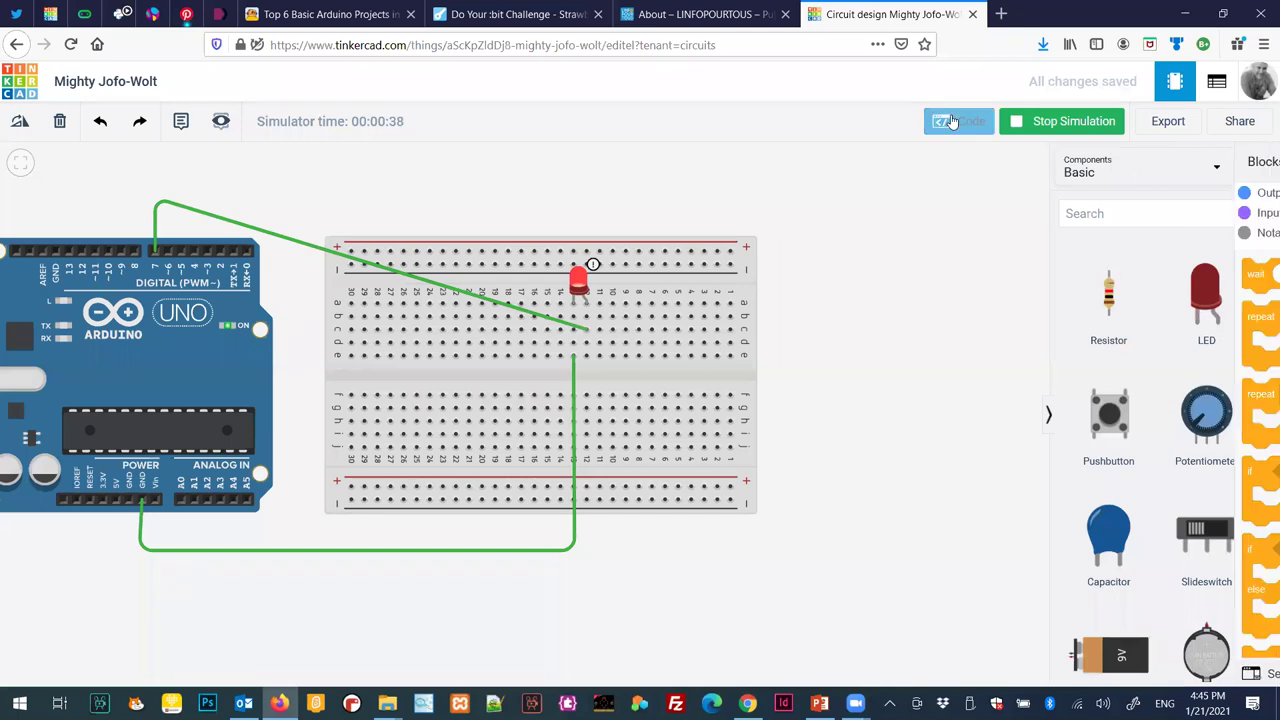
Stop the simulation, show the blink program as blocks with text, examine the generated Arduino code, and close the code editor.
left_click(1062, 137)
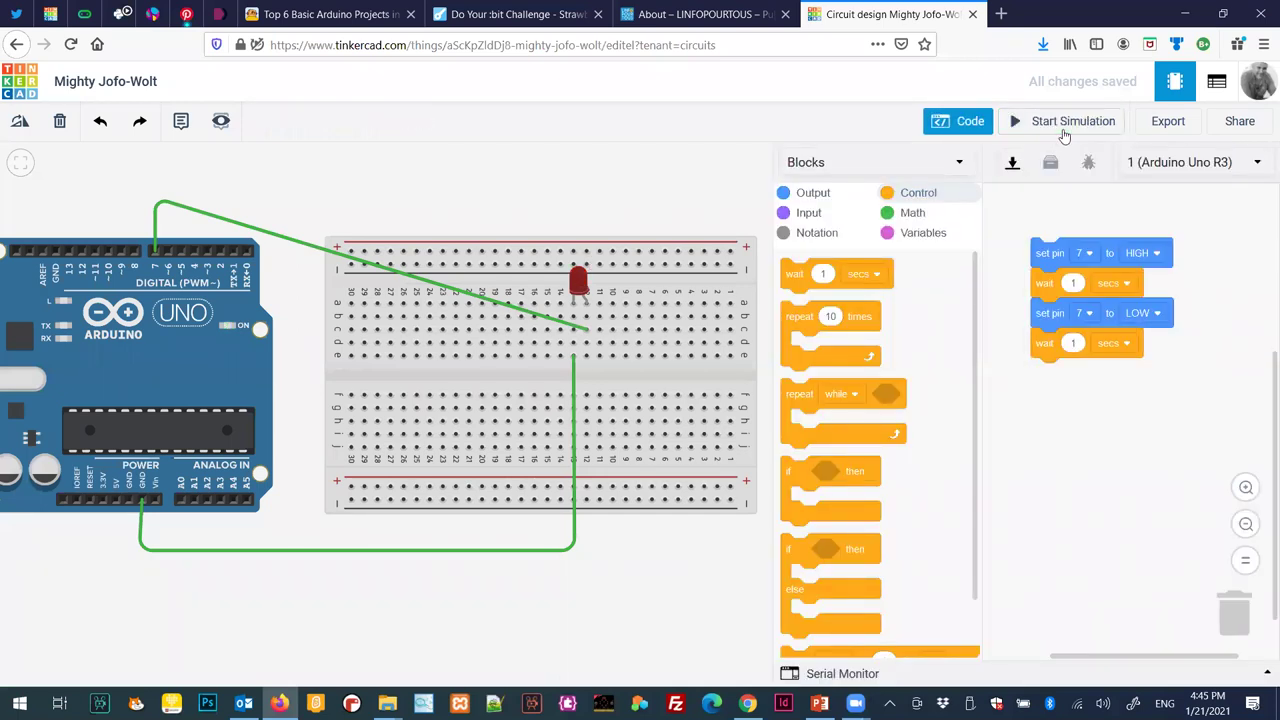
left_click(958, 165)
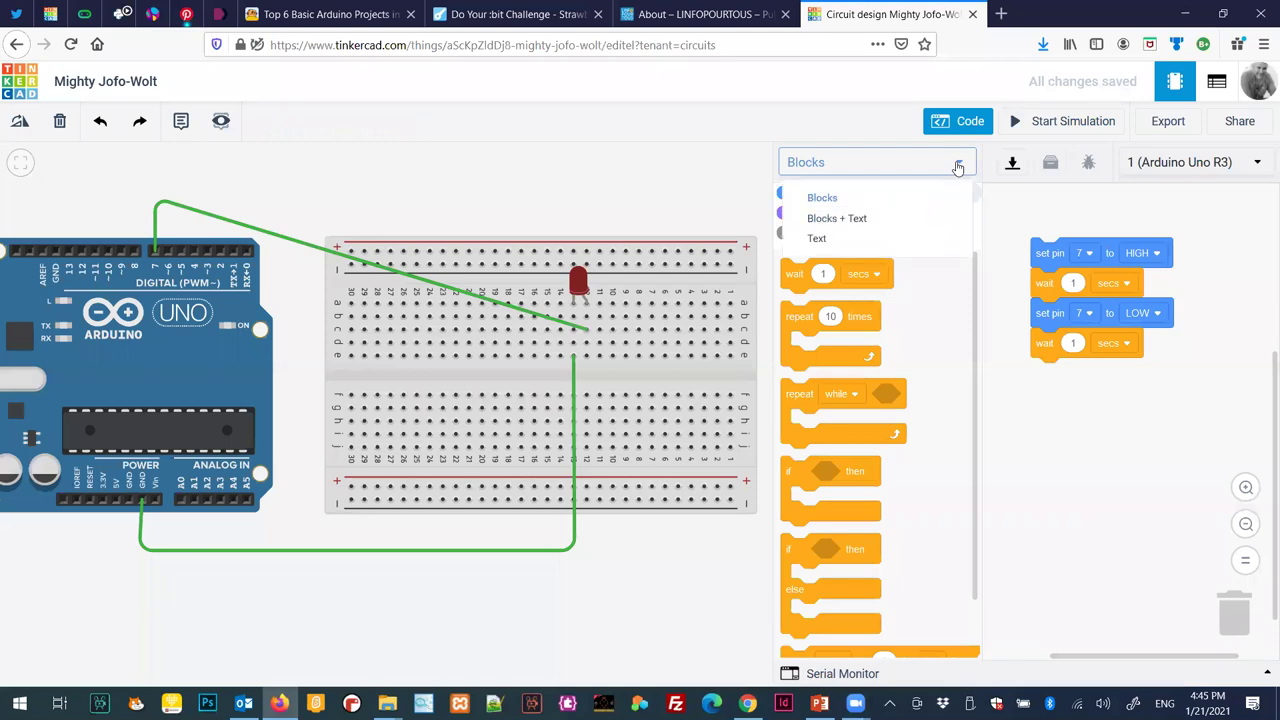
left_click(820, 221)
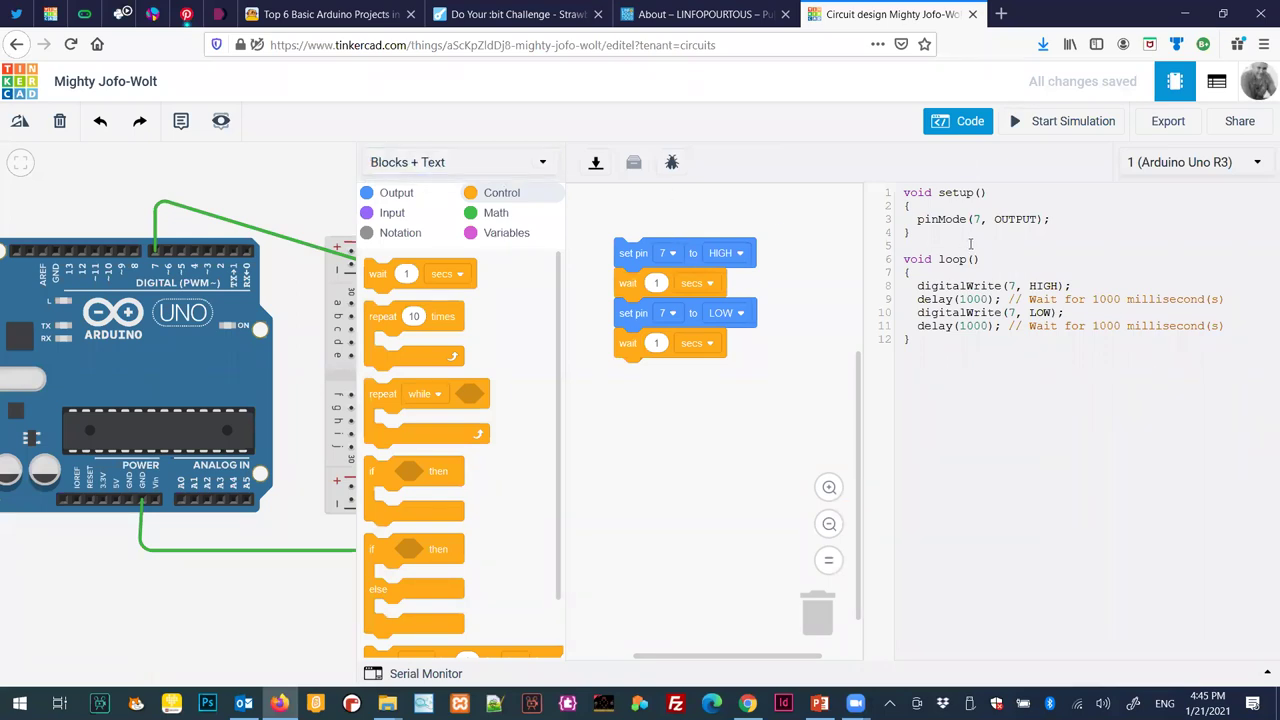
left_click_drag(903, 192, 998, 359)
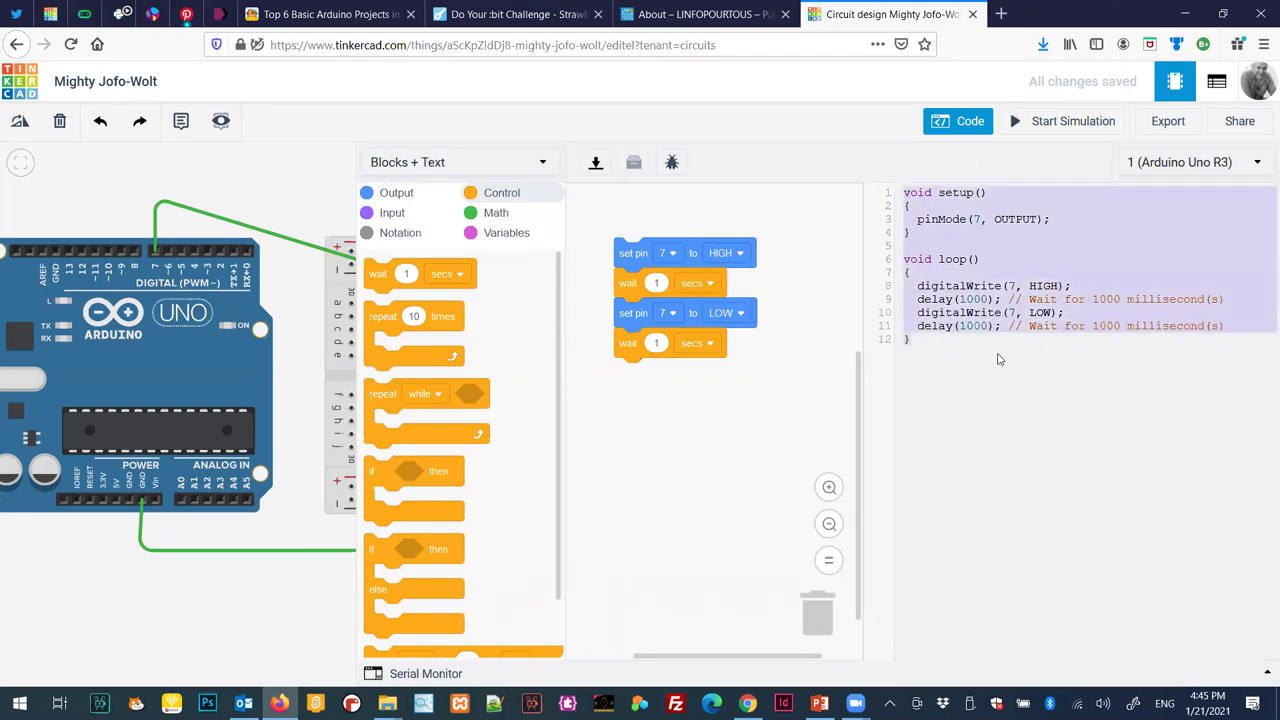
left_click(1018, 411)
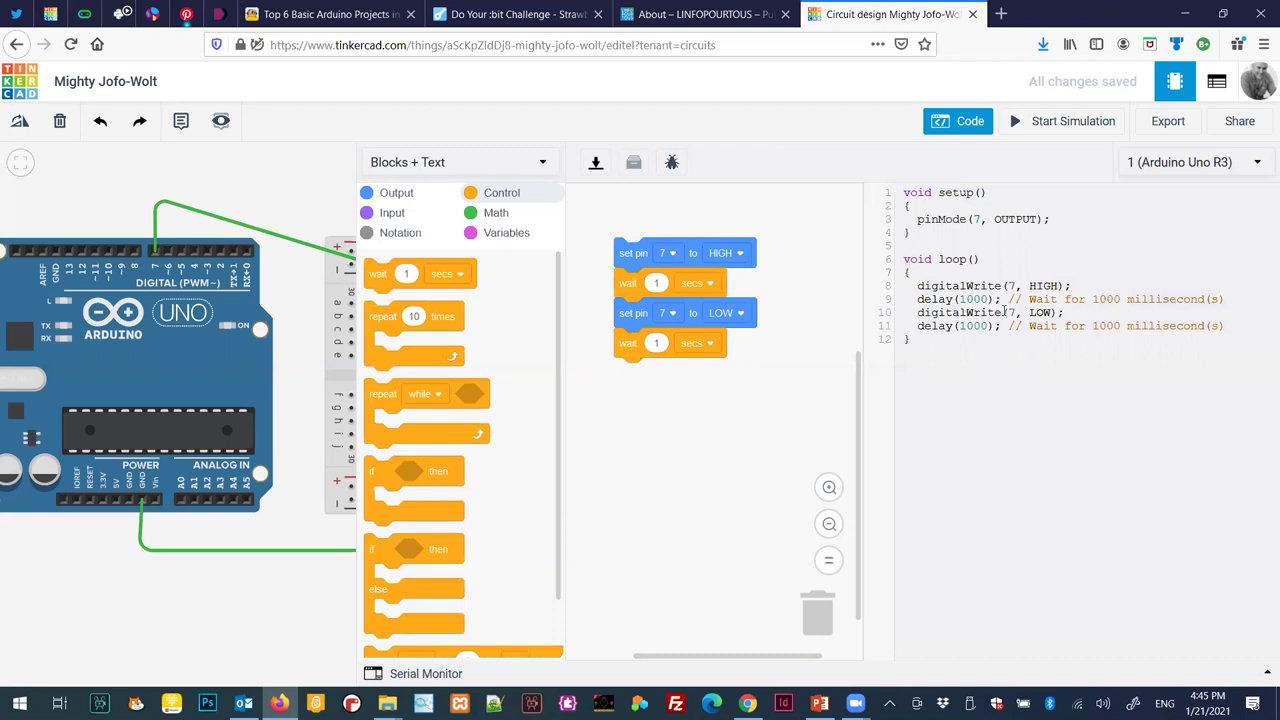
left_click(972, 129)
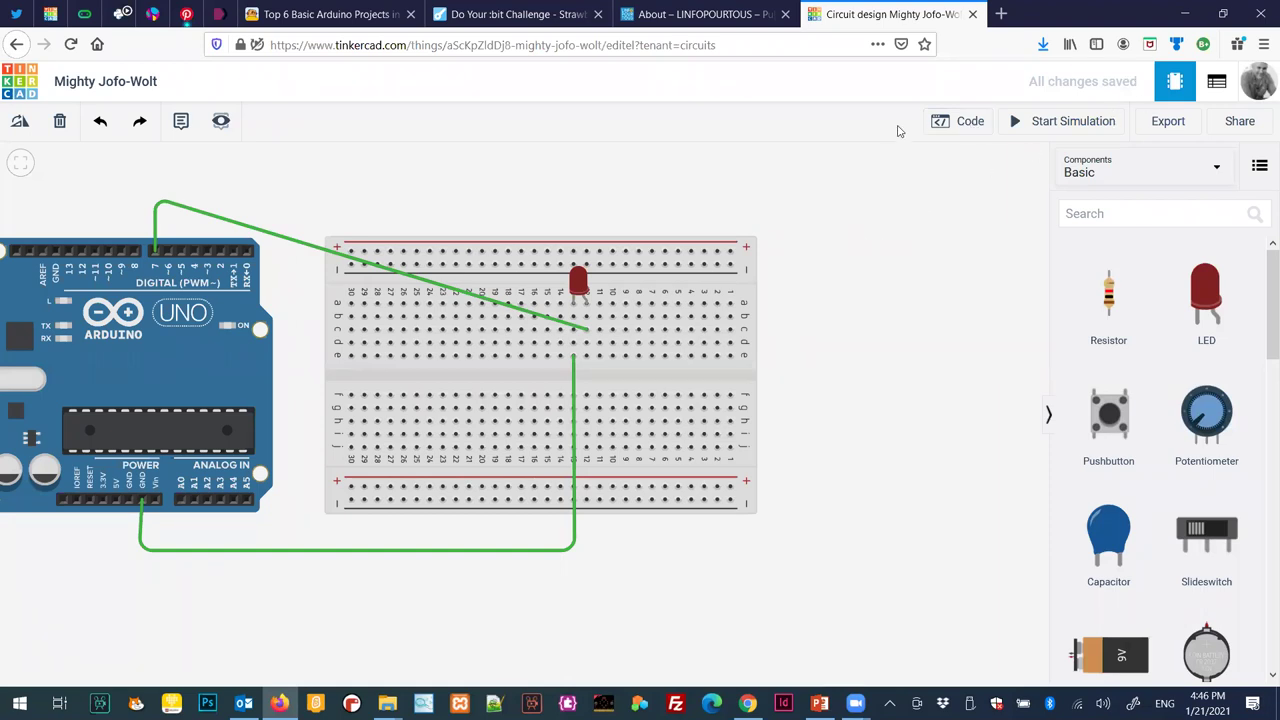
Return to the circuits dashboard and open the "1 led without resistor" design for editing.
left_click(16, 82)
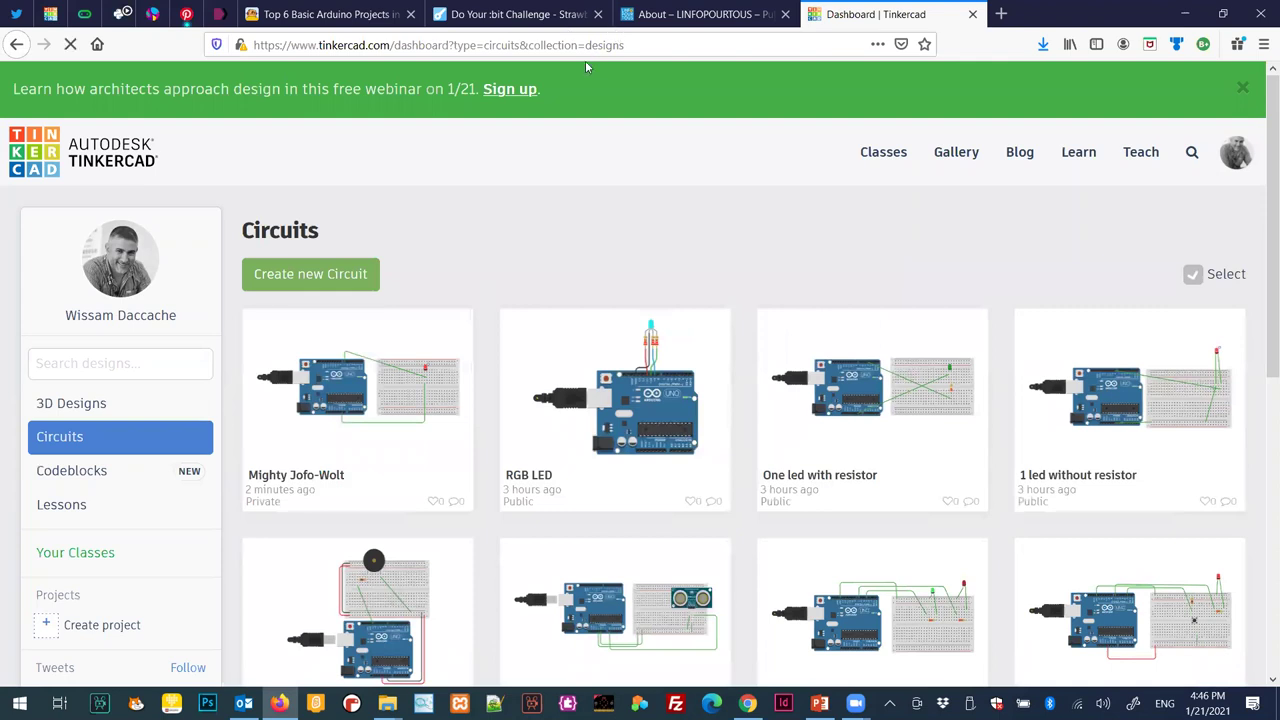
left_click_drag(1263, 265, 1260, 342)
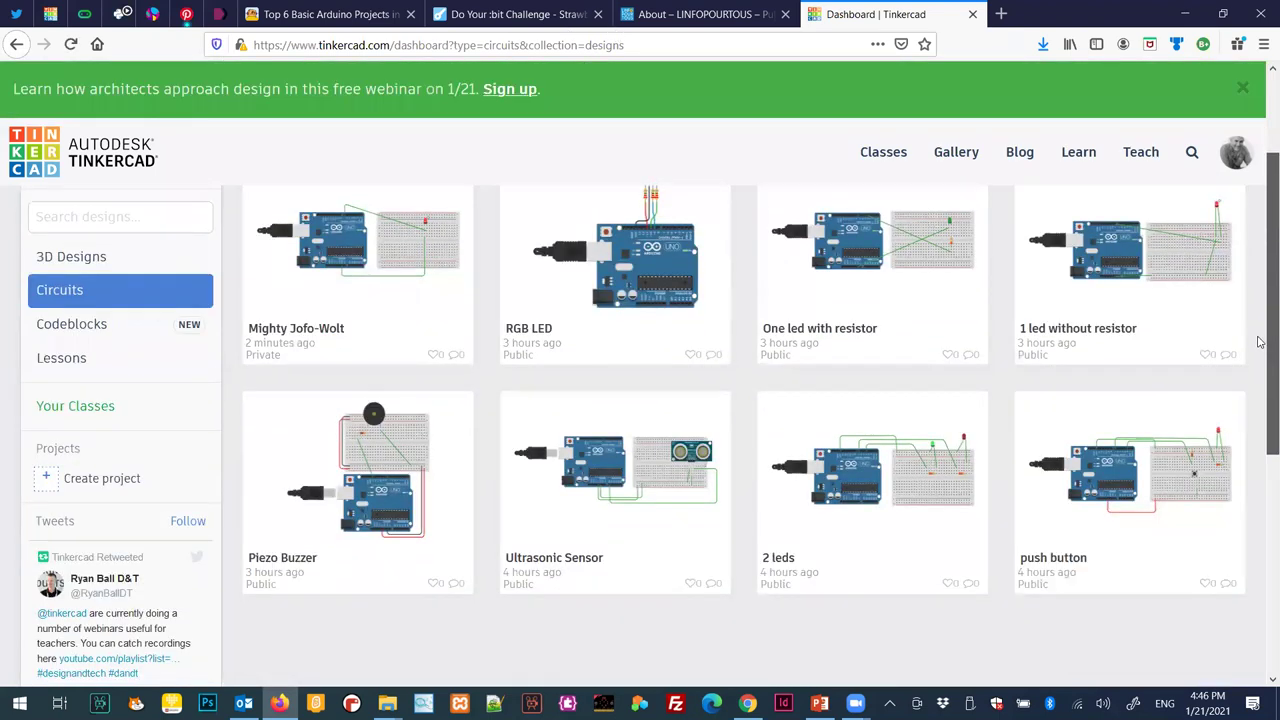
left_click_drag(1260, 342, 1262, 368)
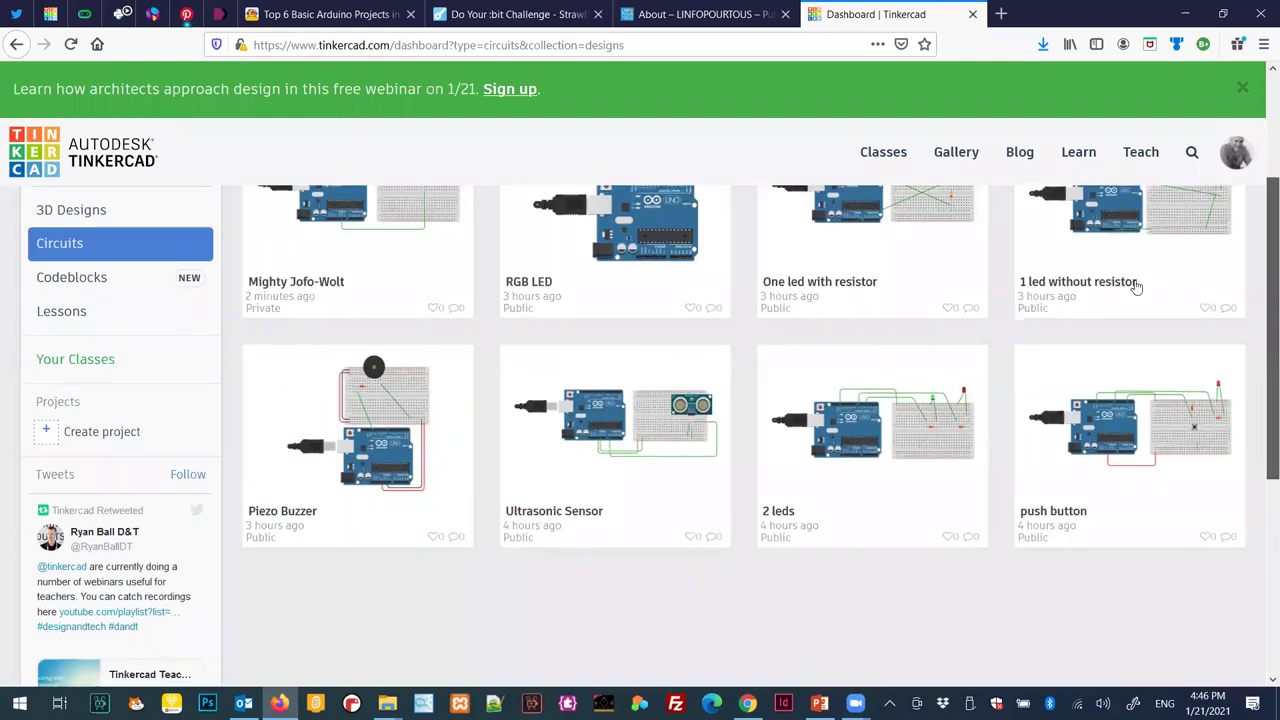
scroll(1108, 272, "up", 2)
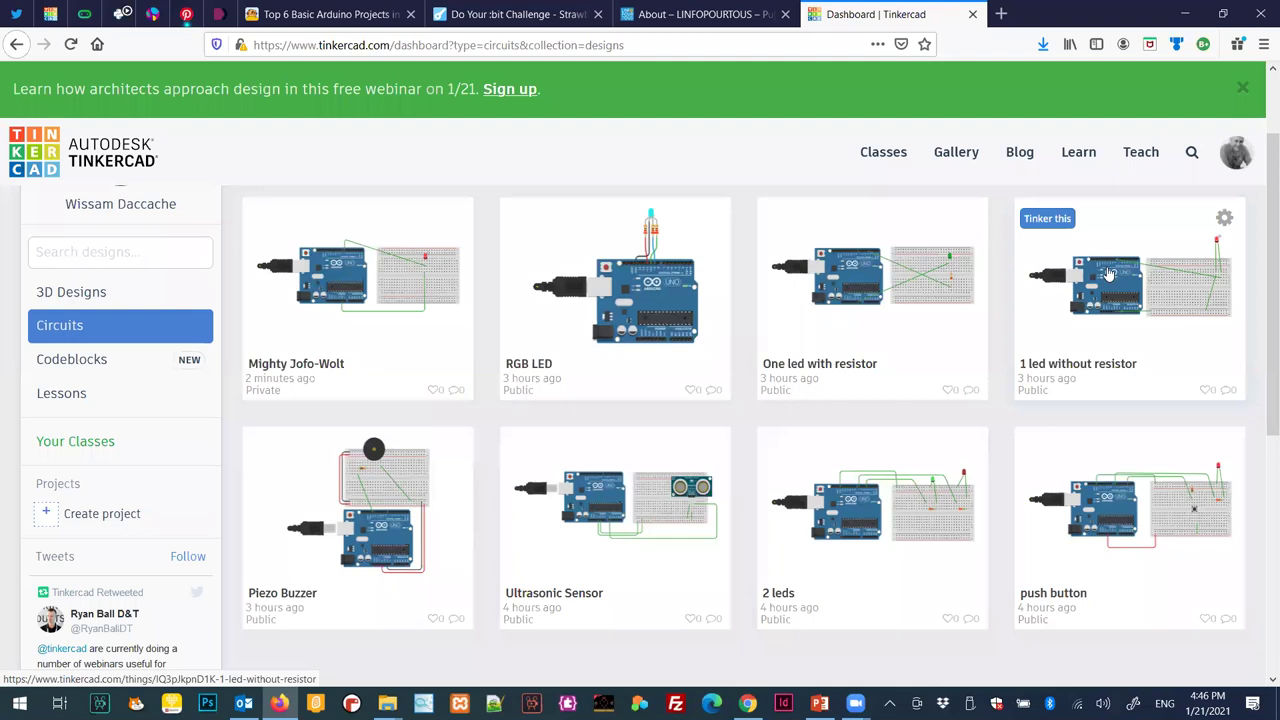
left_click(1006, 290)
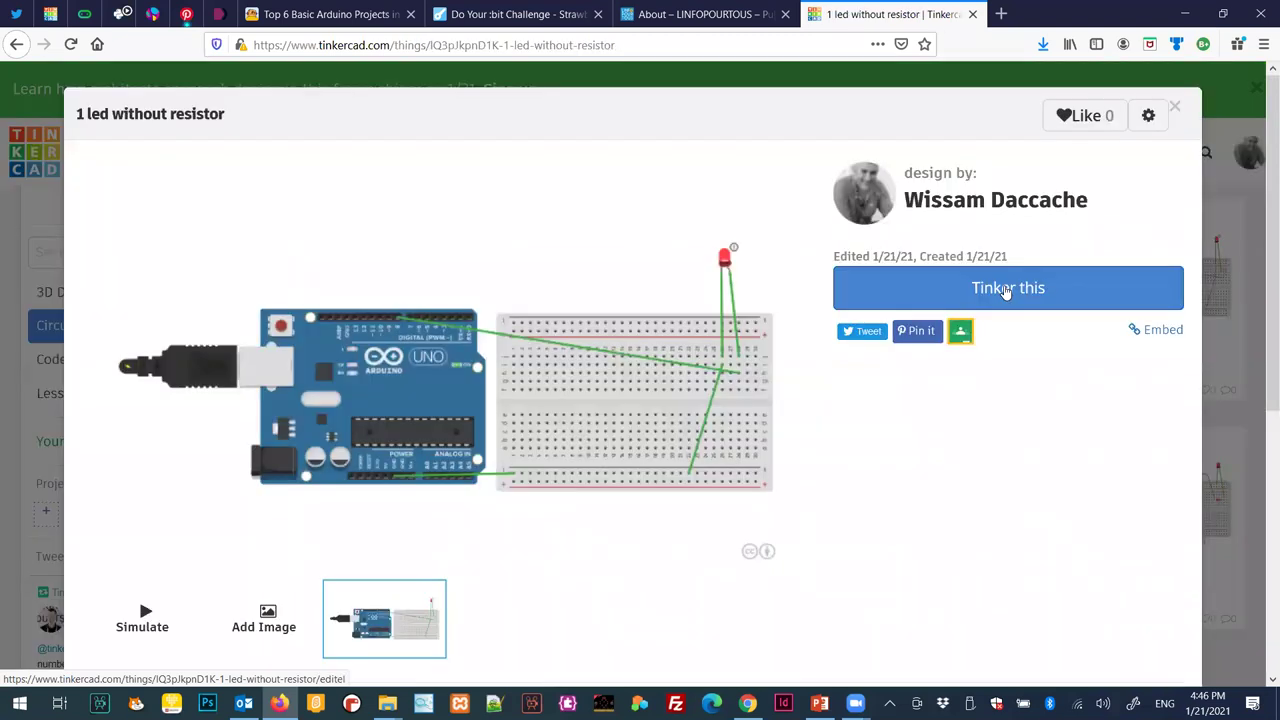
left_click(1006, 290)
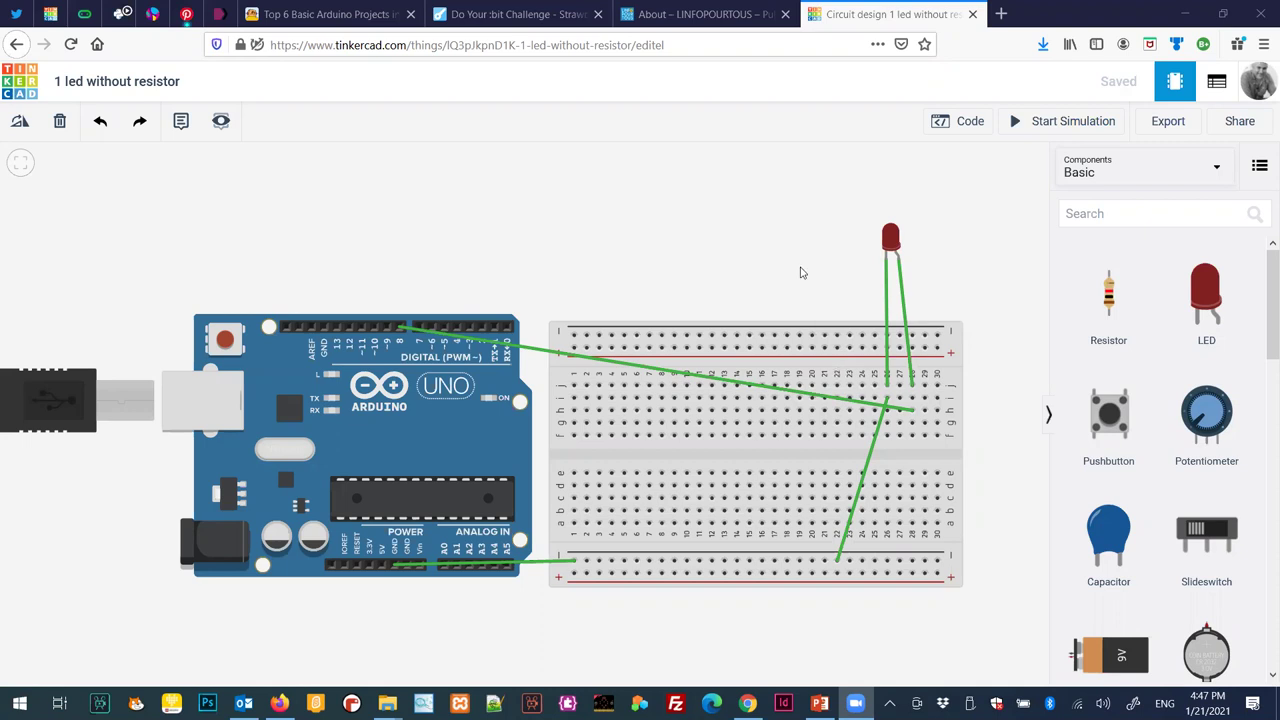
Show this design's code as blocks with text, examine the for loop and void loop() sections, and close the code editor.
left_click(968, 126)
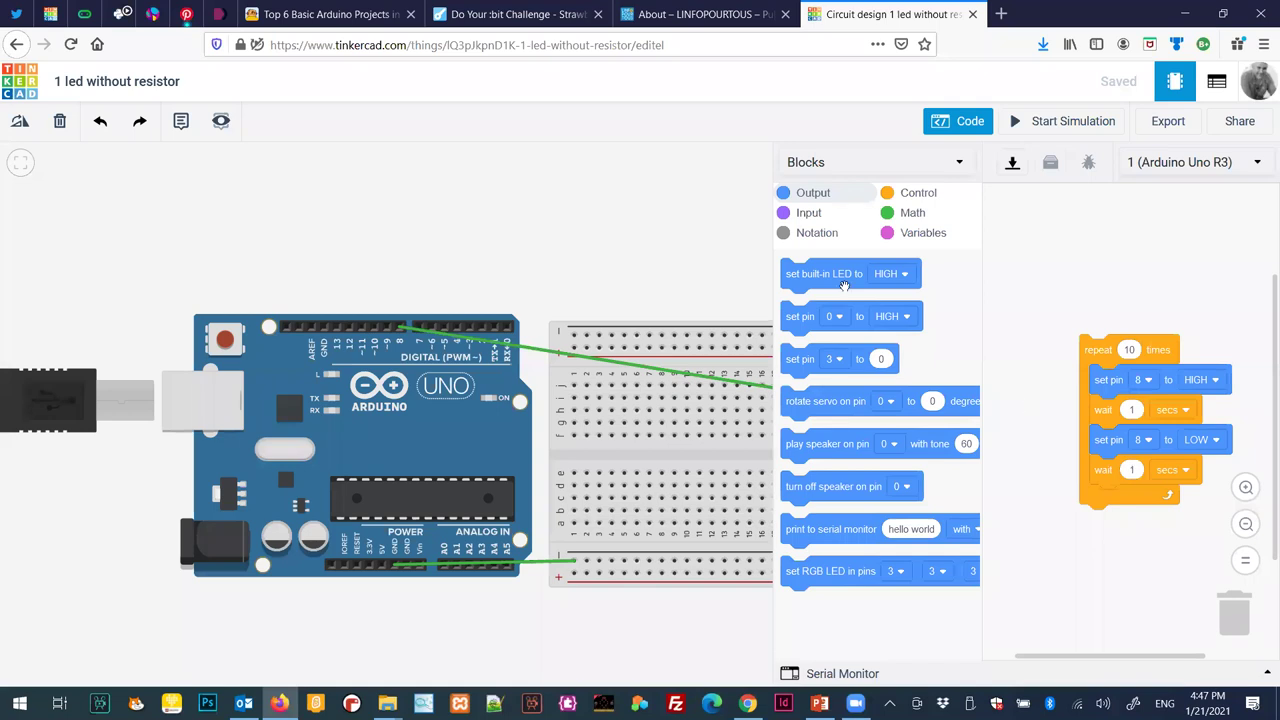
left_click(952, 163)
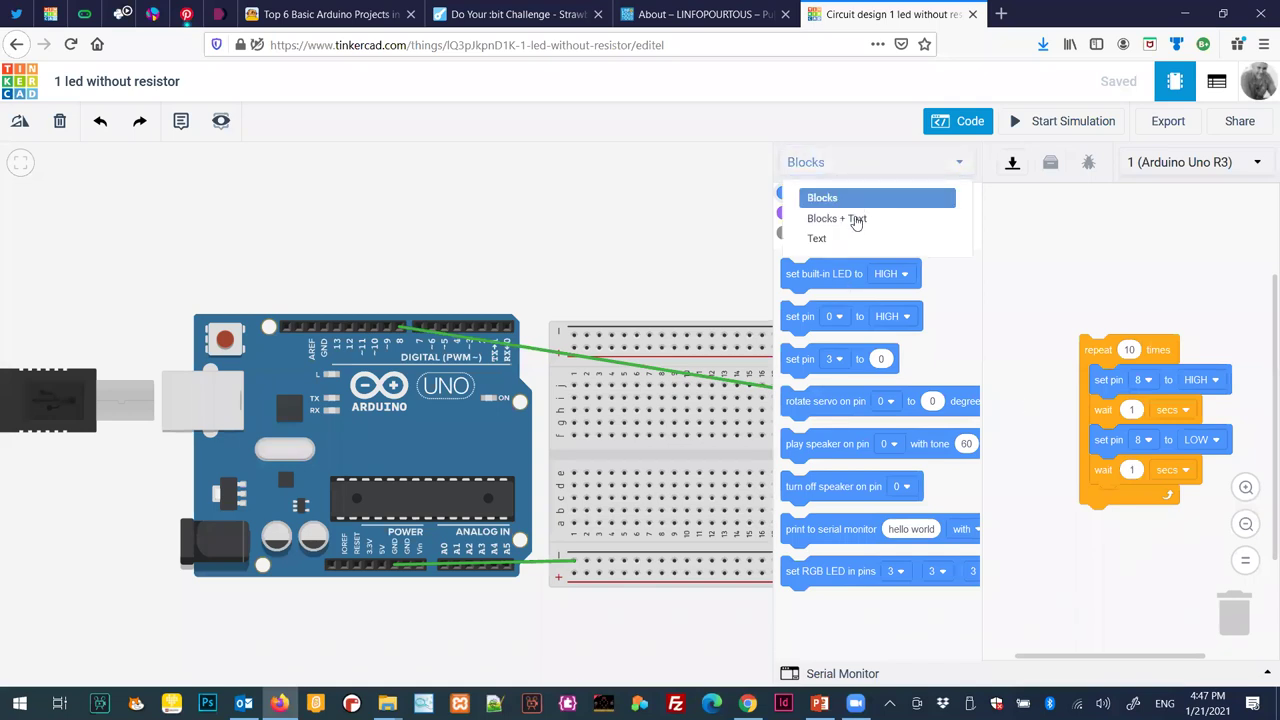
left_click(853, 218)
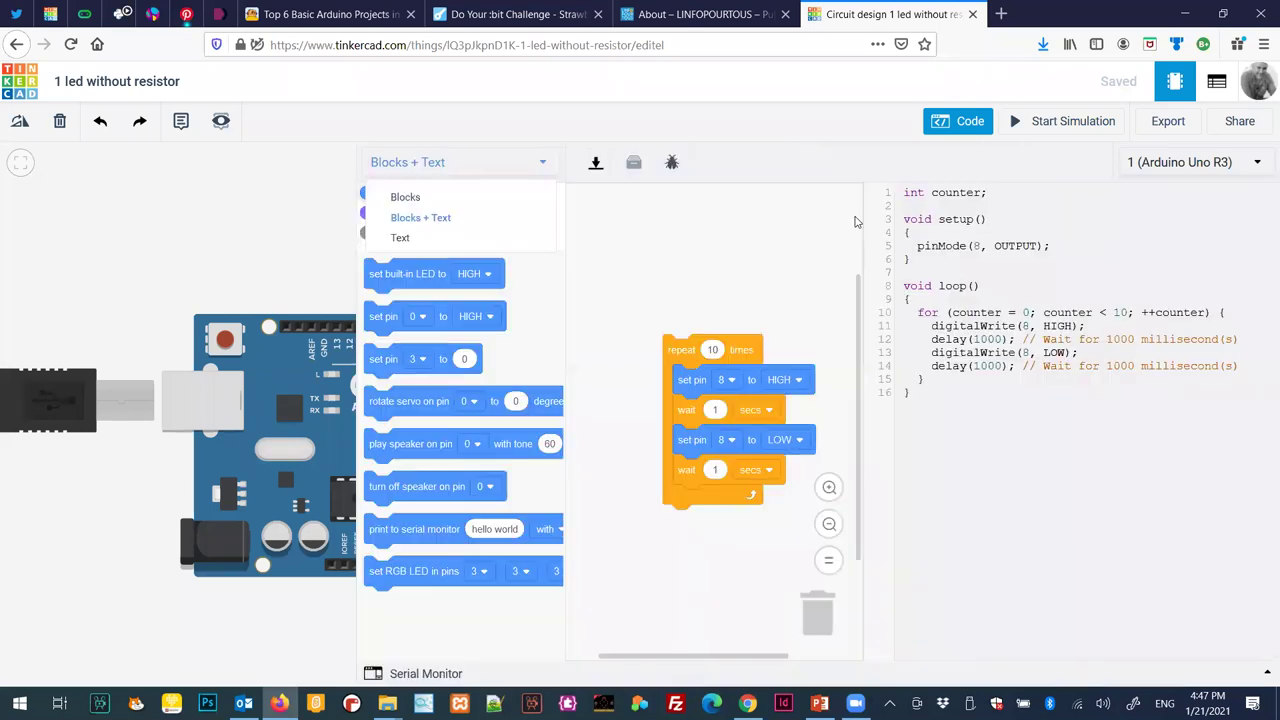
left_click(915, 313)
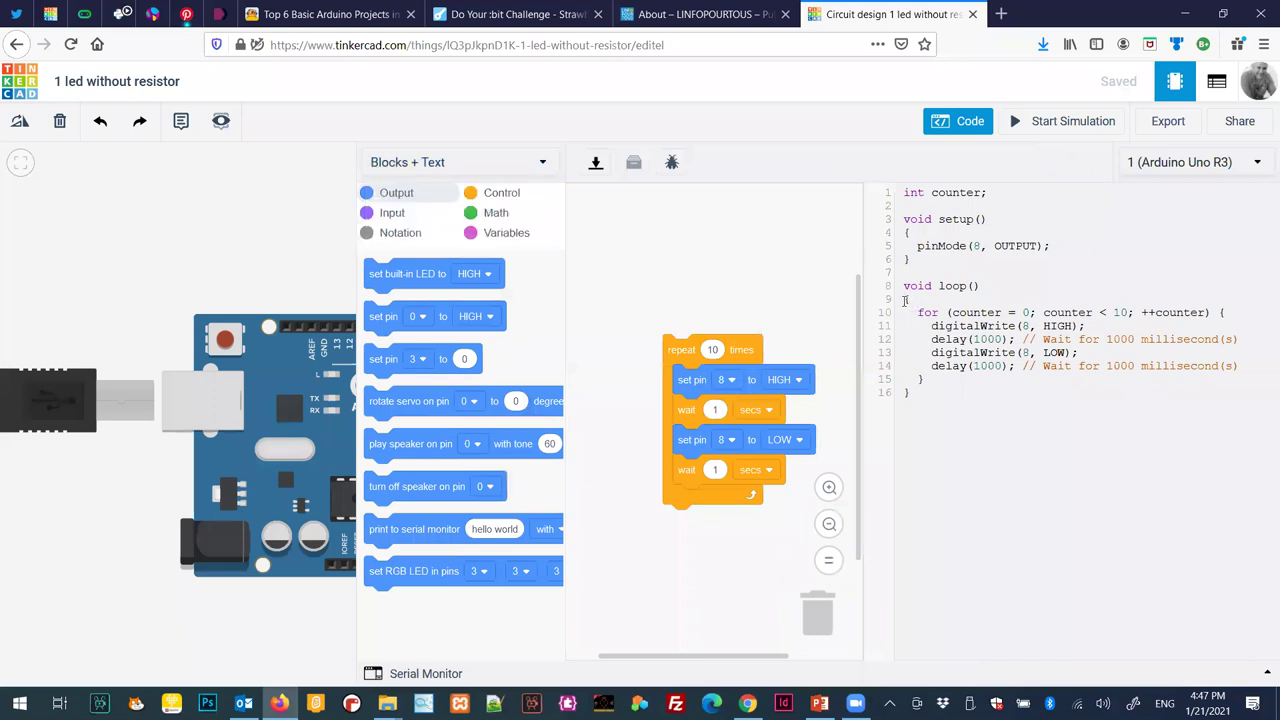
left_click_drag(917, 312, 1160, 380)
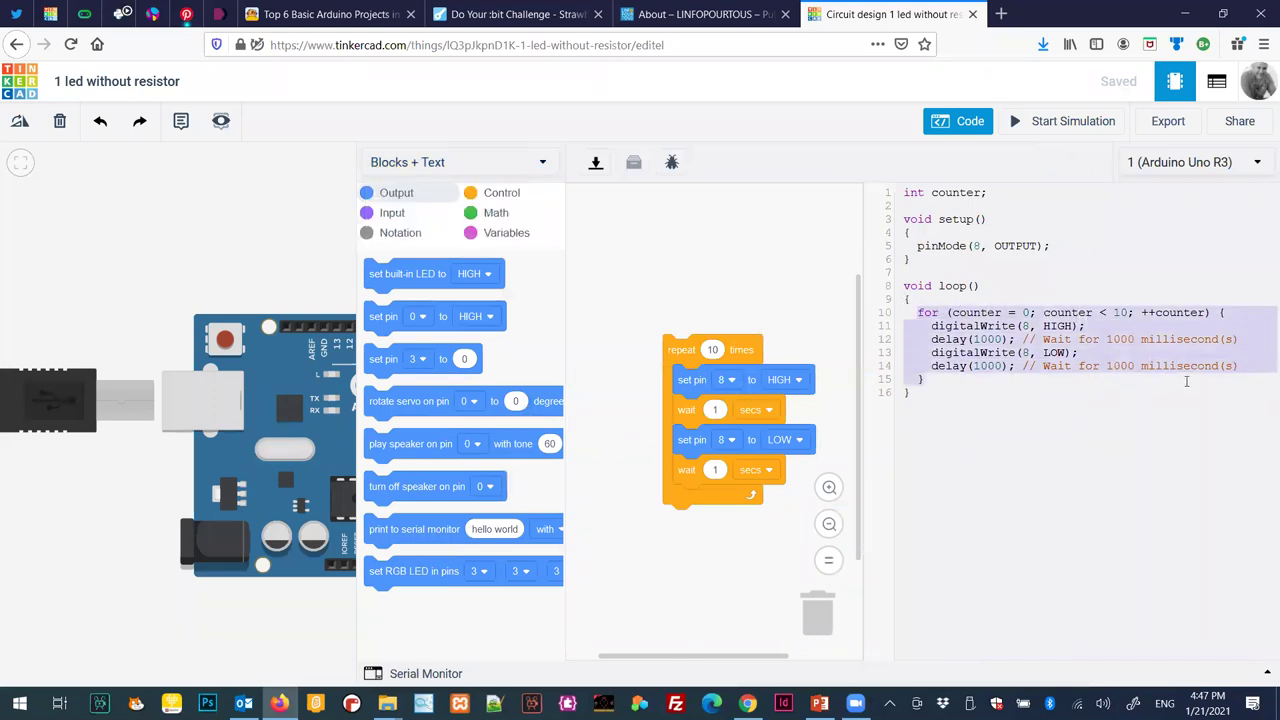
left_click(905, 286)
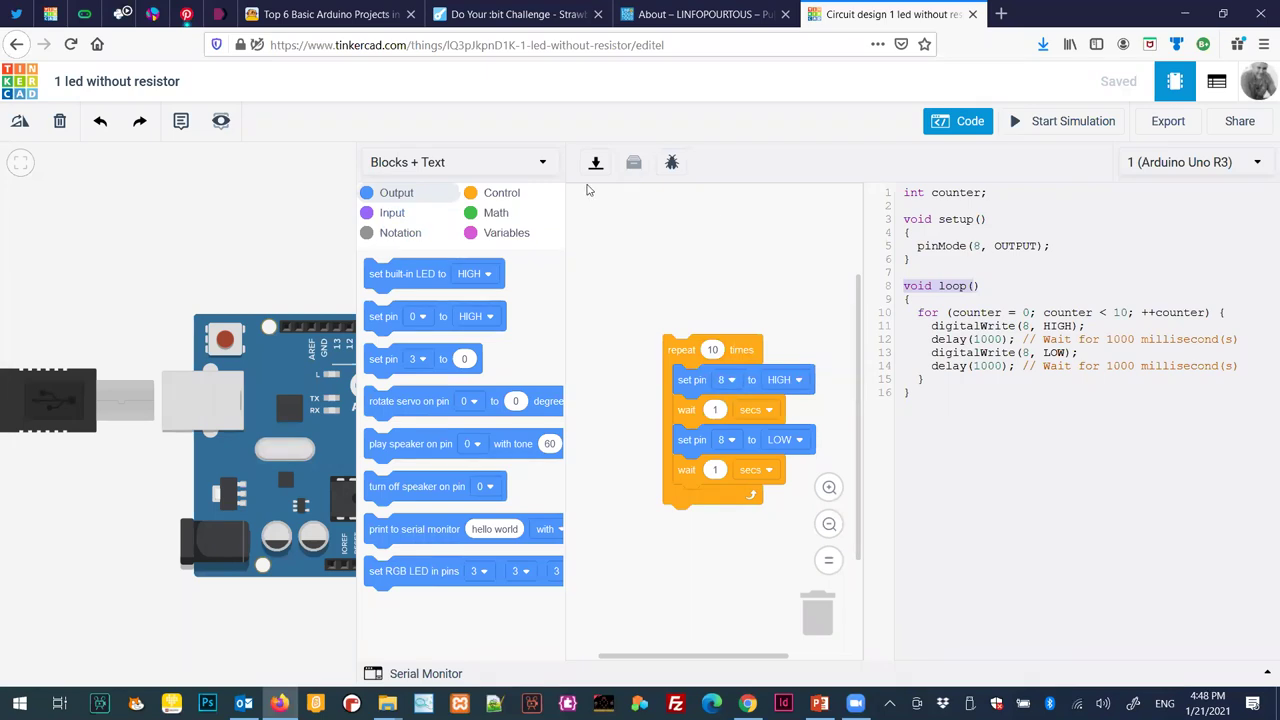
left_click(945, 122)
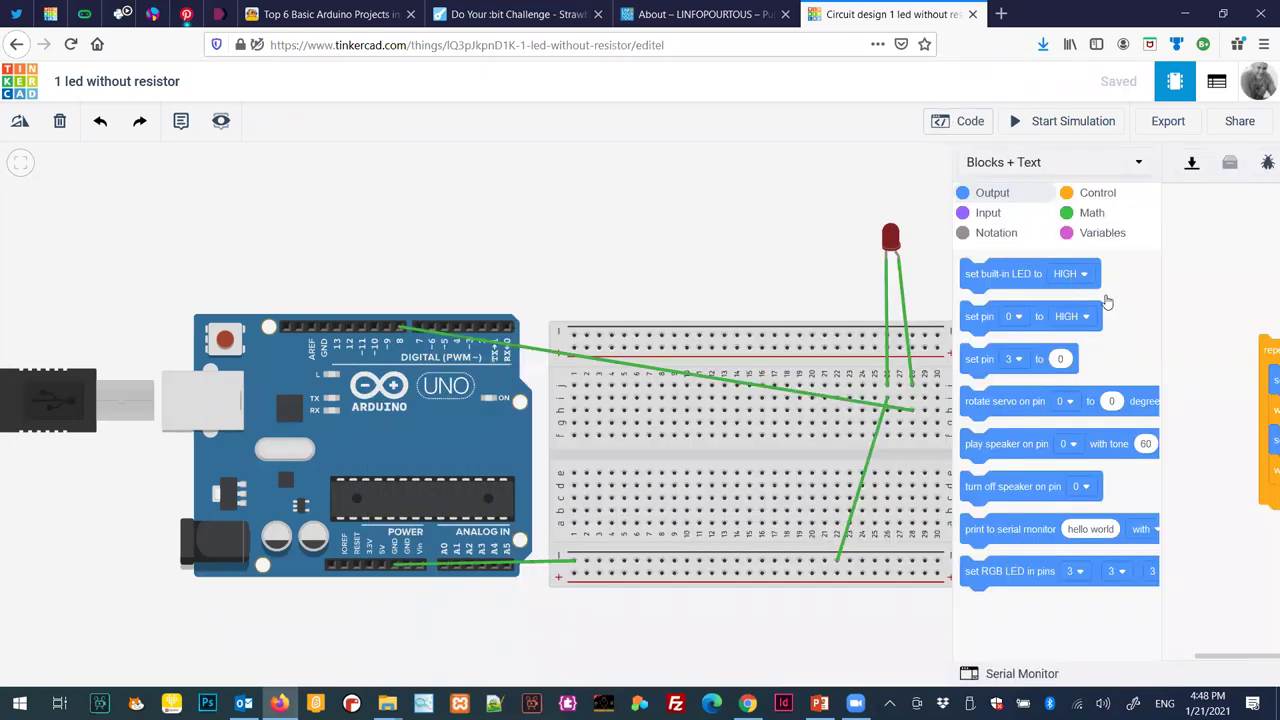
Place a resistor beside the breadboard, and simulate the circuit to read the warning on the LED.
left_click_drag(1107, 300, 984, 425)
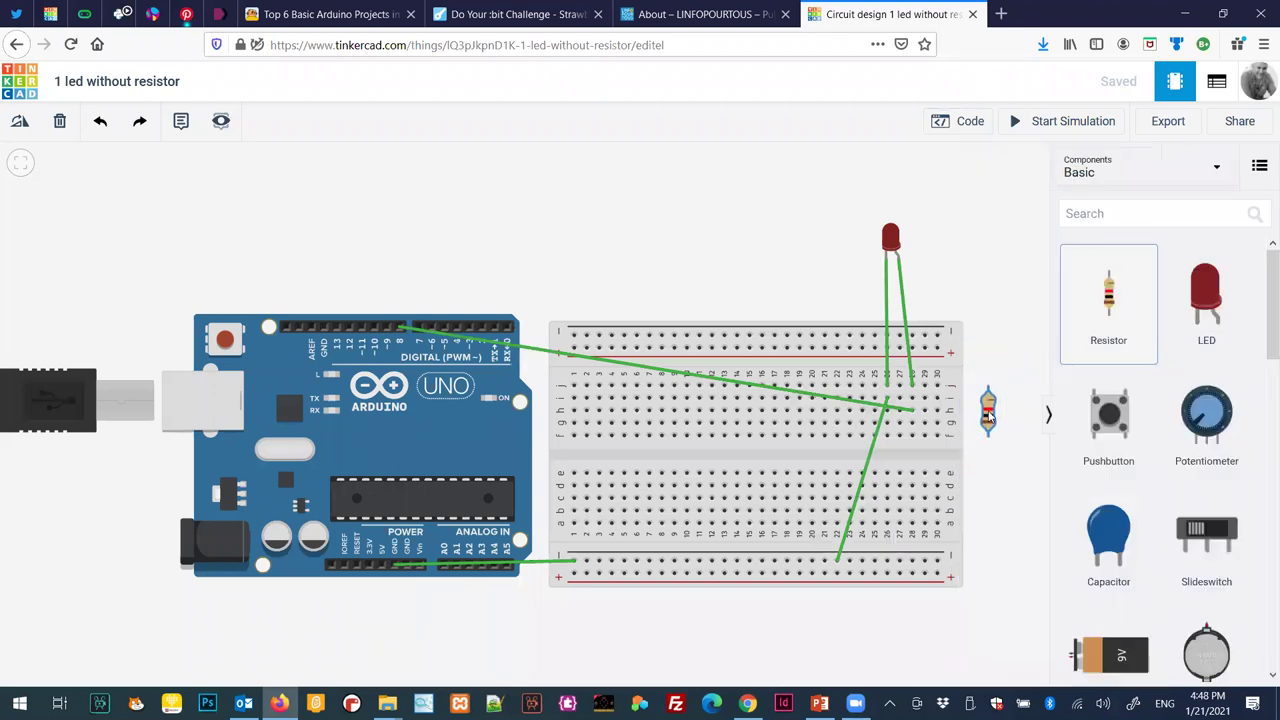
left_click(1036, 128)
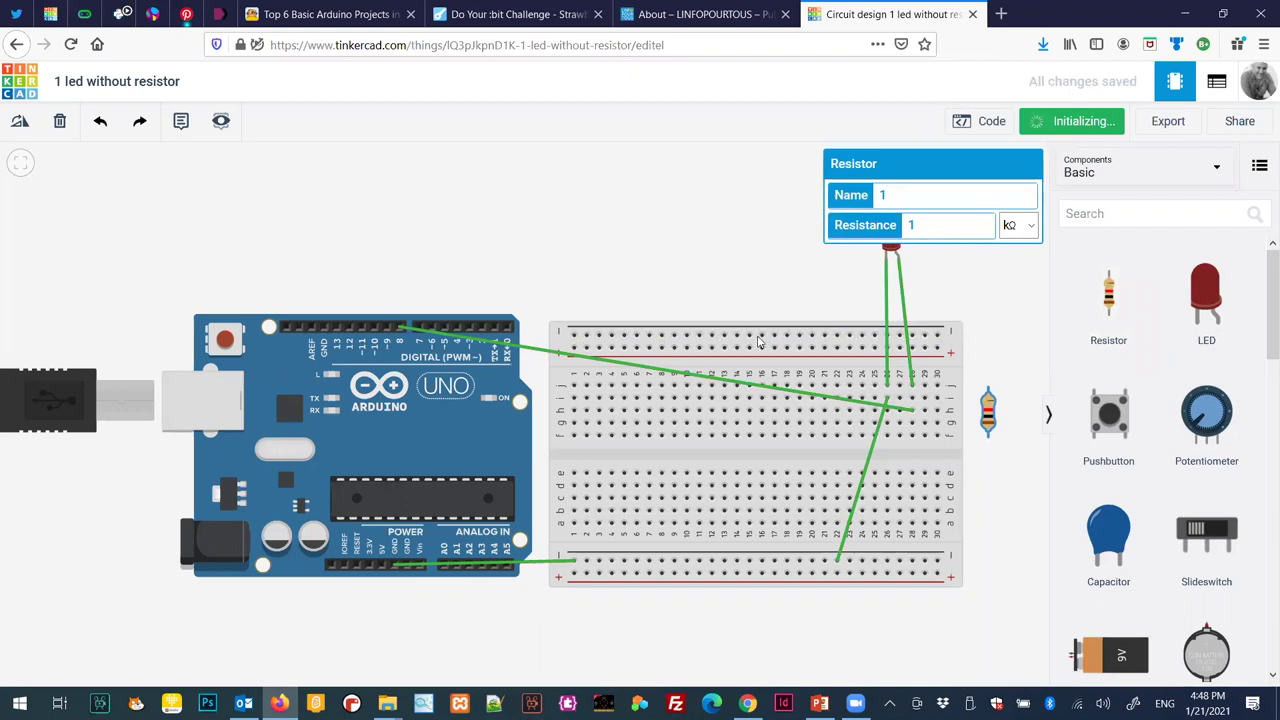
left_click(953, 352)
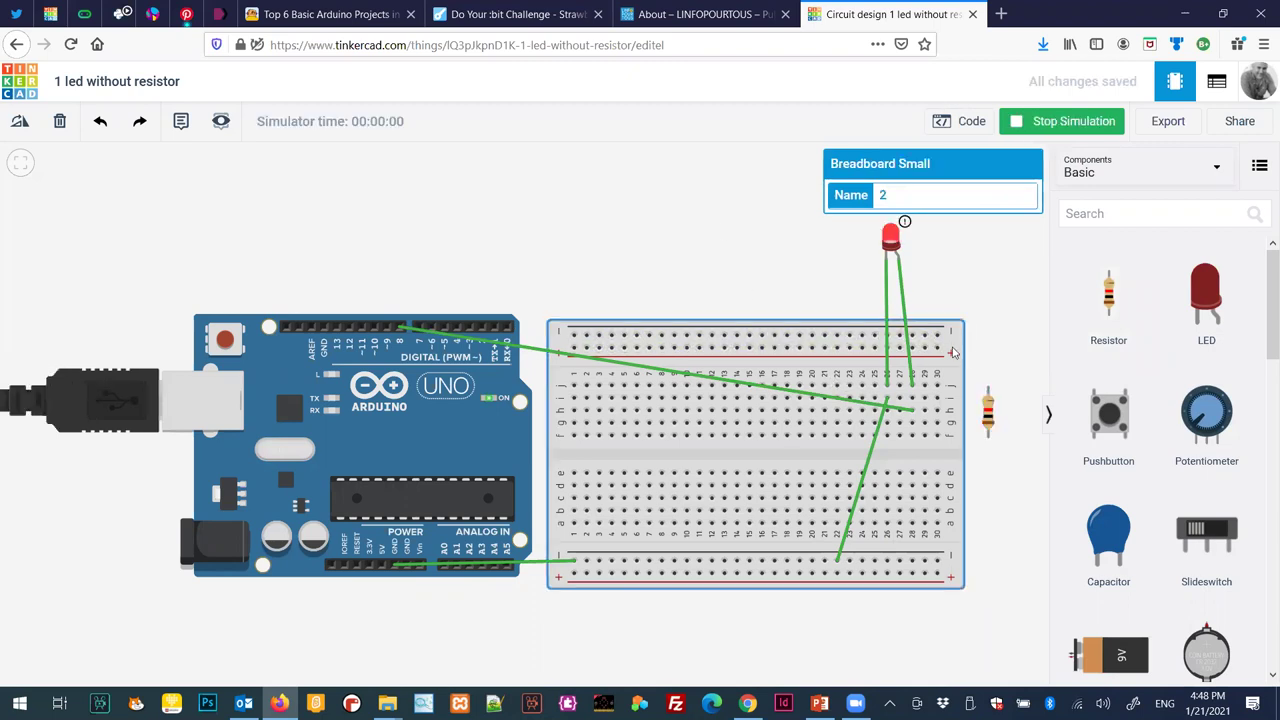
mouse_move(904, 222)
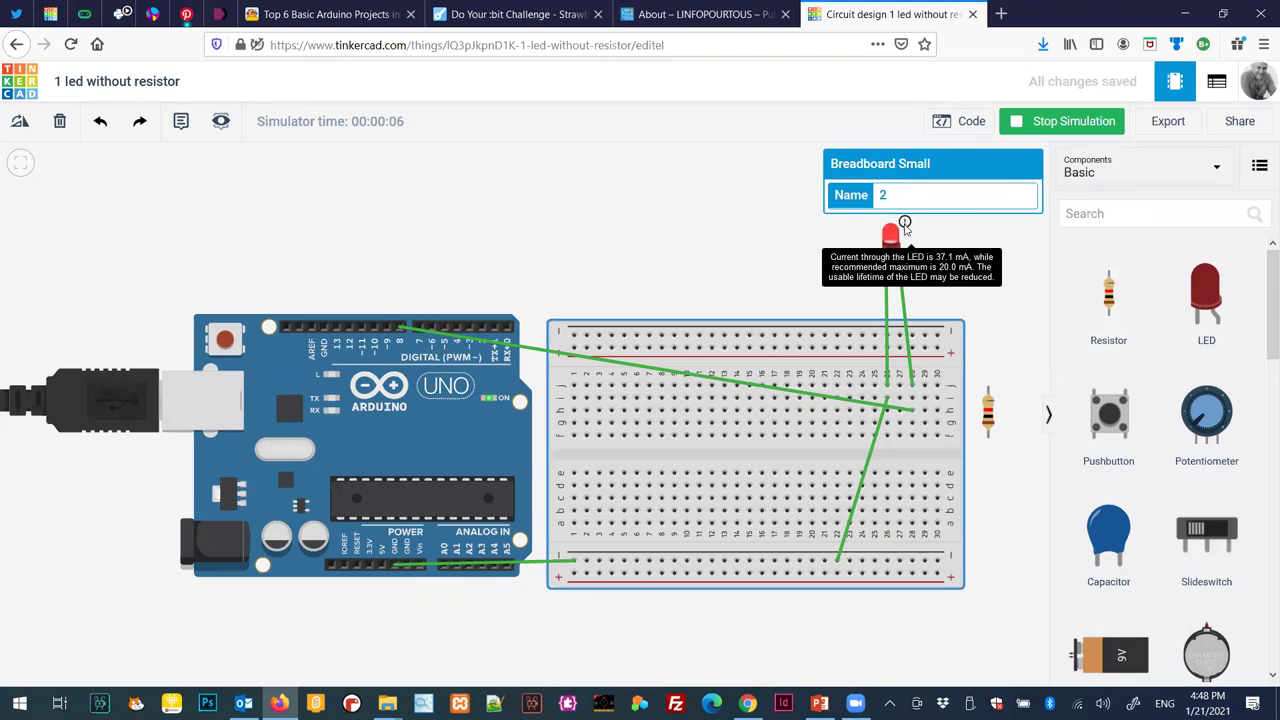
left_click(997, 277)
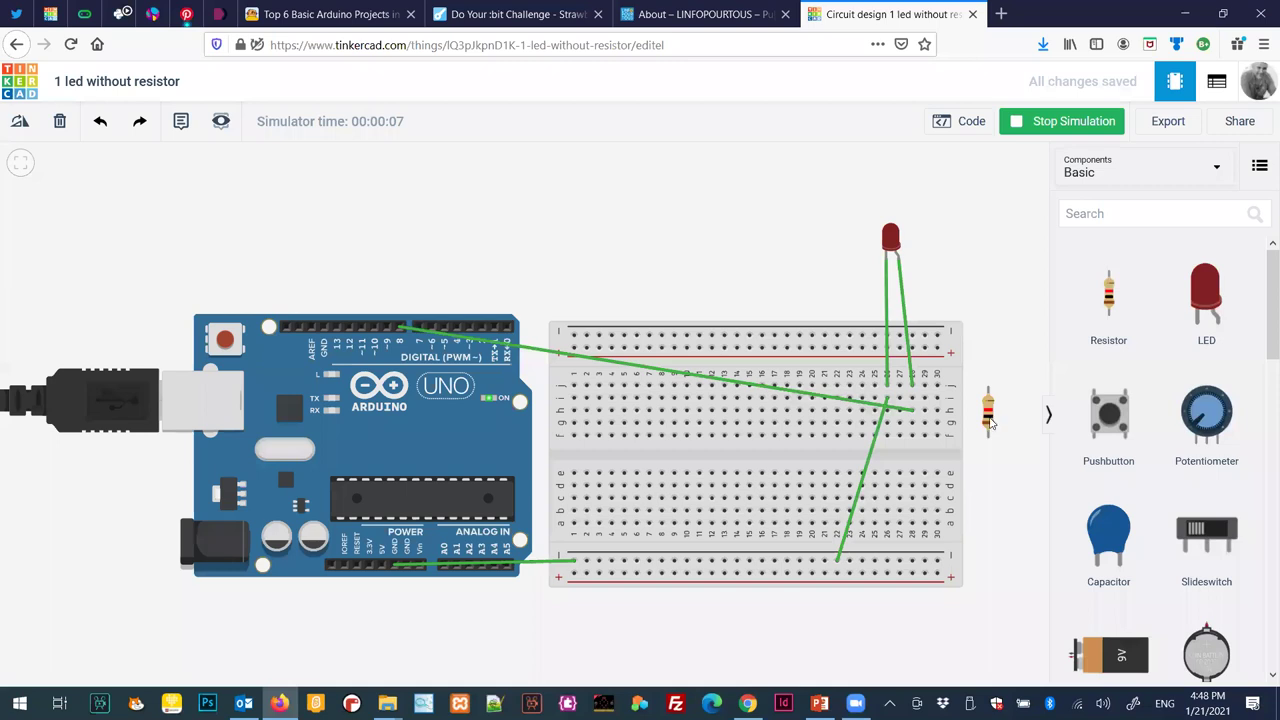
With the simulation stopped, rotate the resistor to horizontal and plug it into breadboard row g, from column 24 to column 28.
left_click(19, 121)
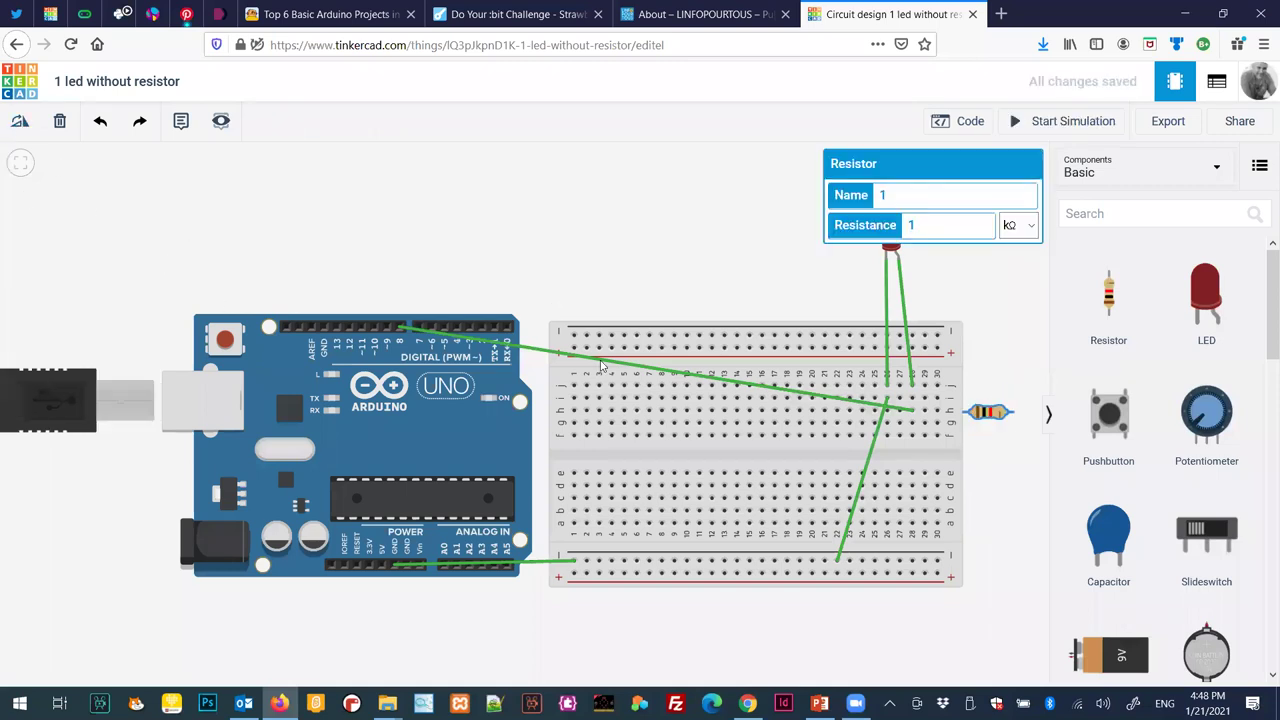
left_click_drag(990, 412, 896, 424)
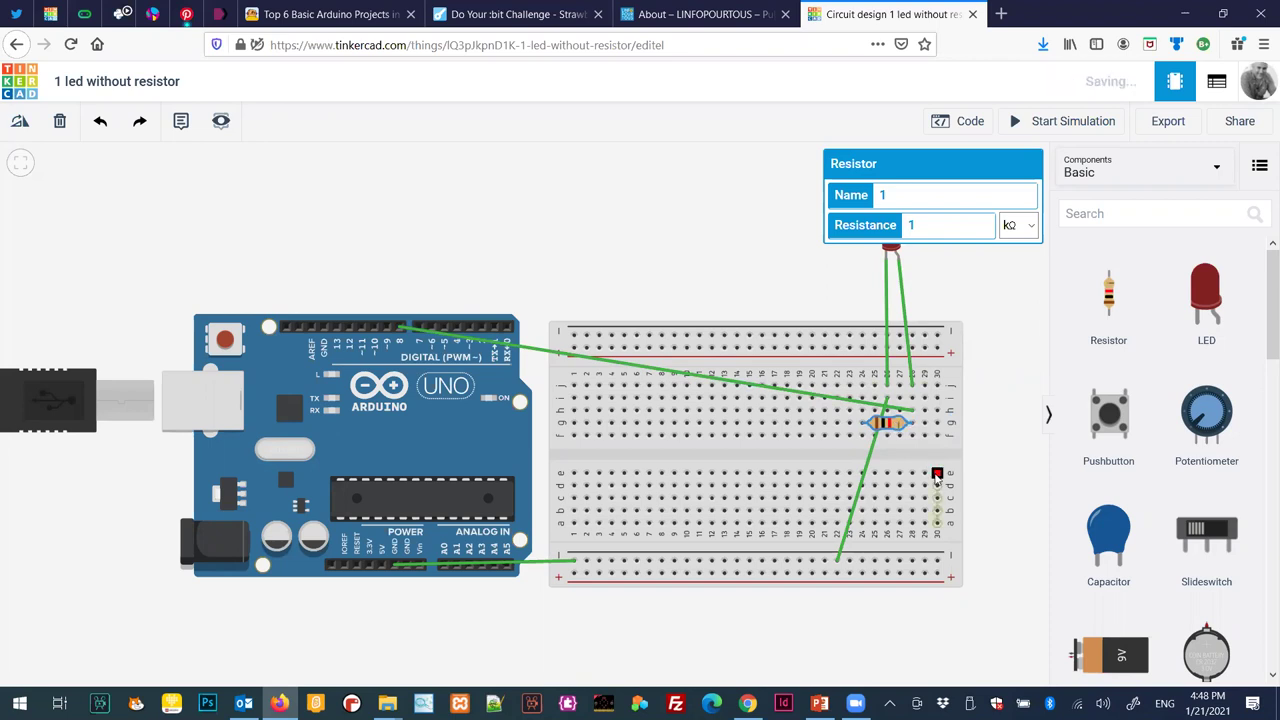
scroll(922, 265, "up", 1)
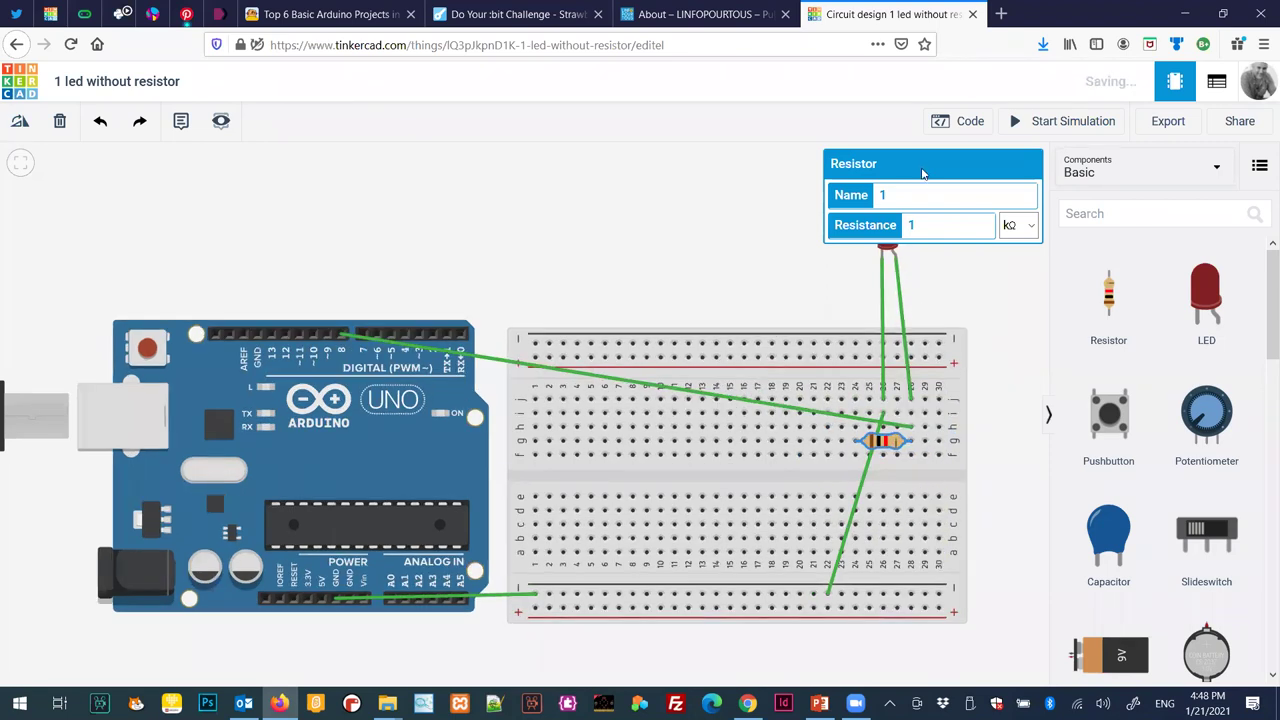
left_click(740, 210)
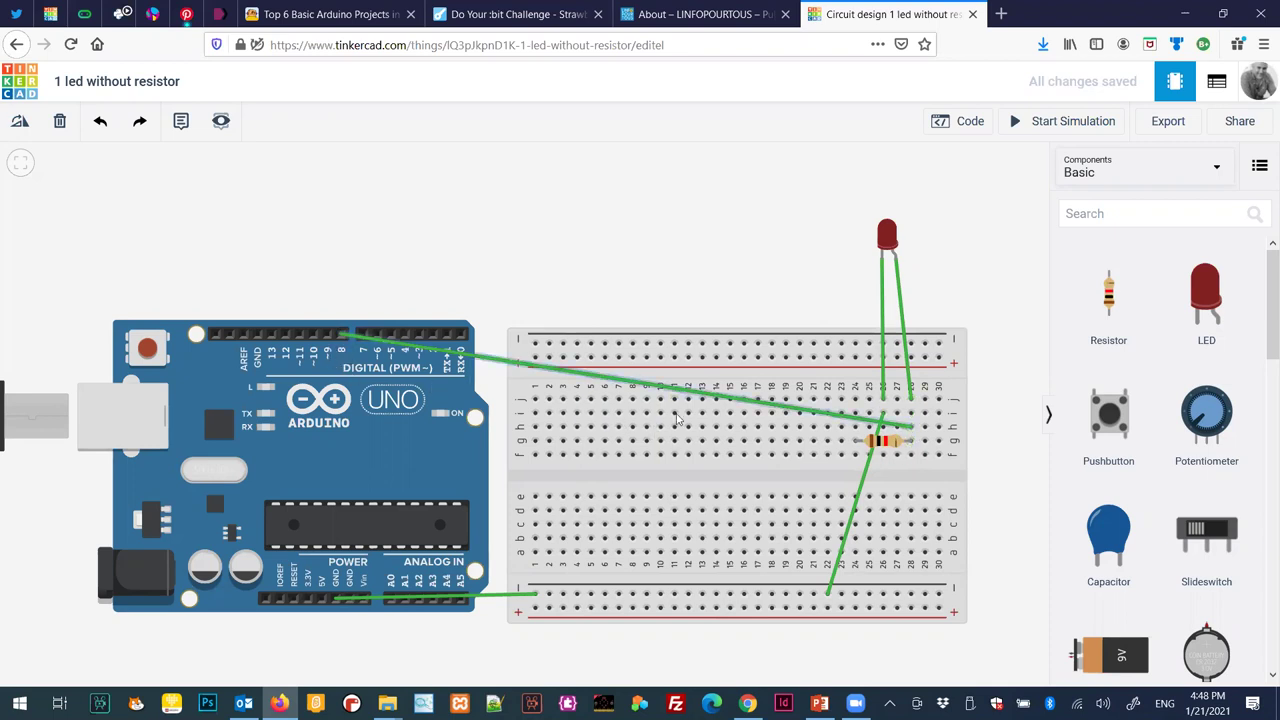
Move the breadboard end of the Arduino pin 8 wire to row h, column 24, in line with the resistor's free lead.
left_click(911, 430)
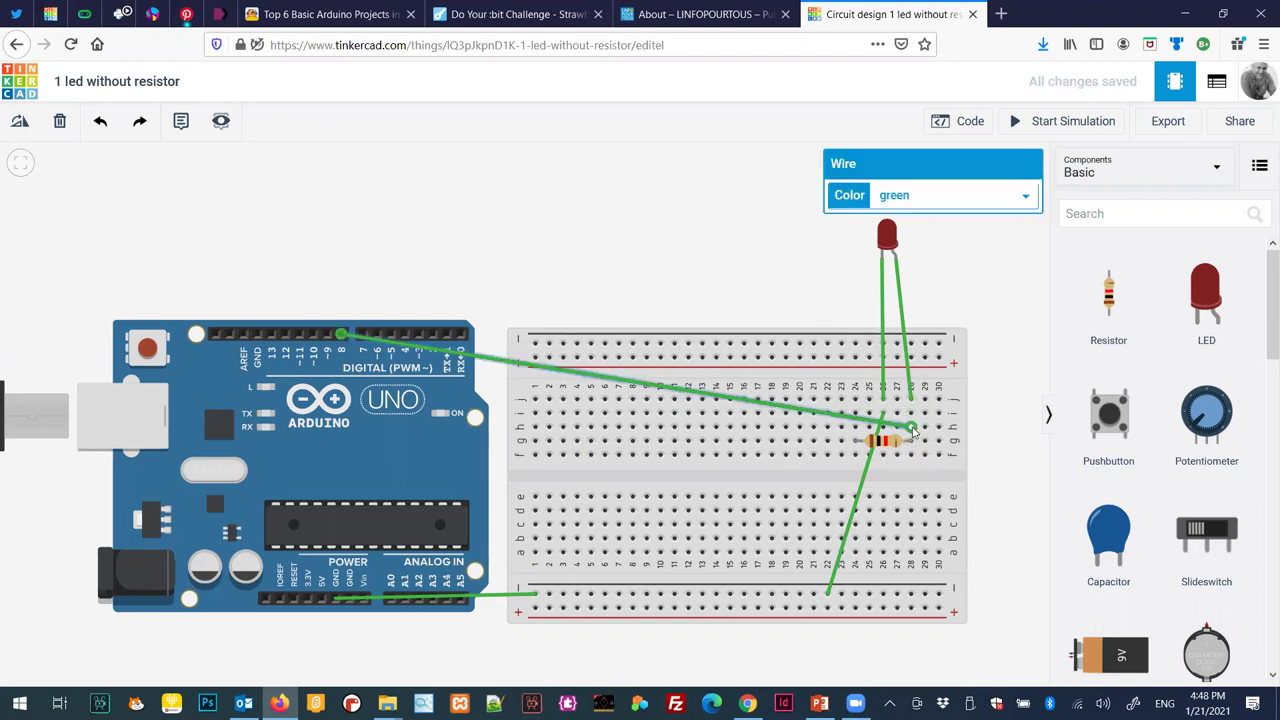
left_click_drag(911, 430, 853, 430)
left_click(766, 289)
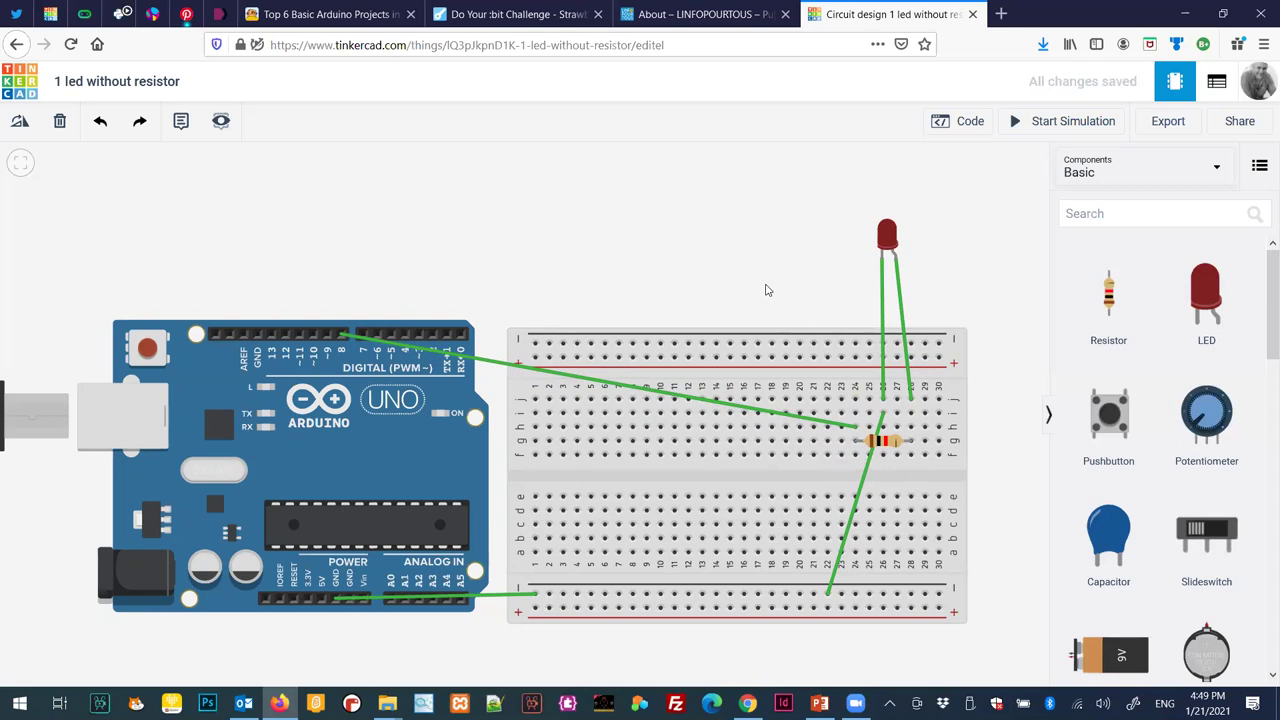
Set the resistor's resistance to 220 Ω.
left_click(880, 441)
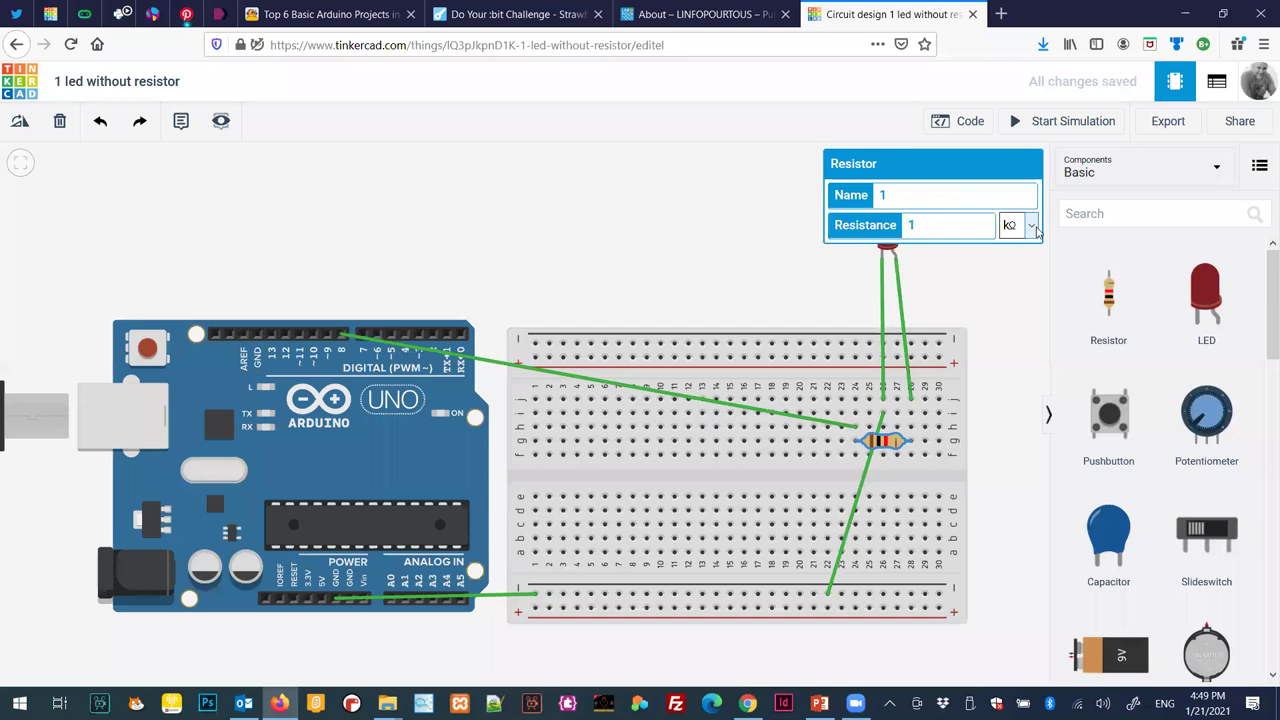
double_click(912, 225)
type("220")
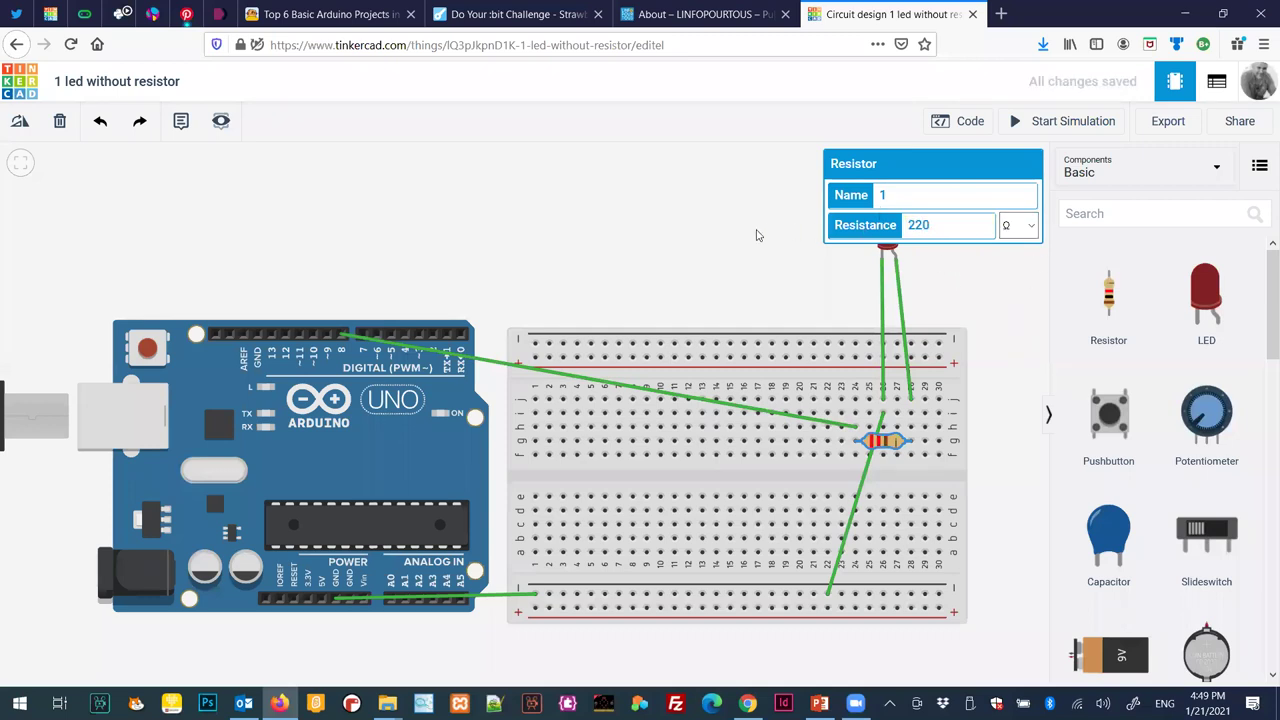
left_click(757, 235)
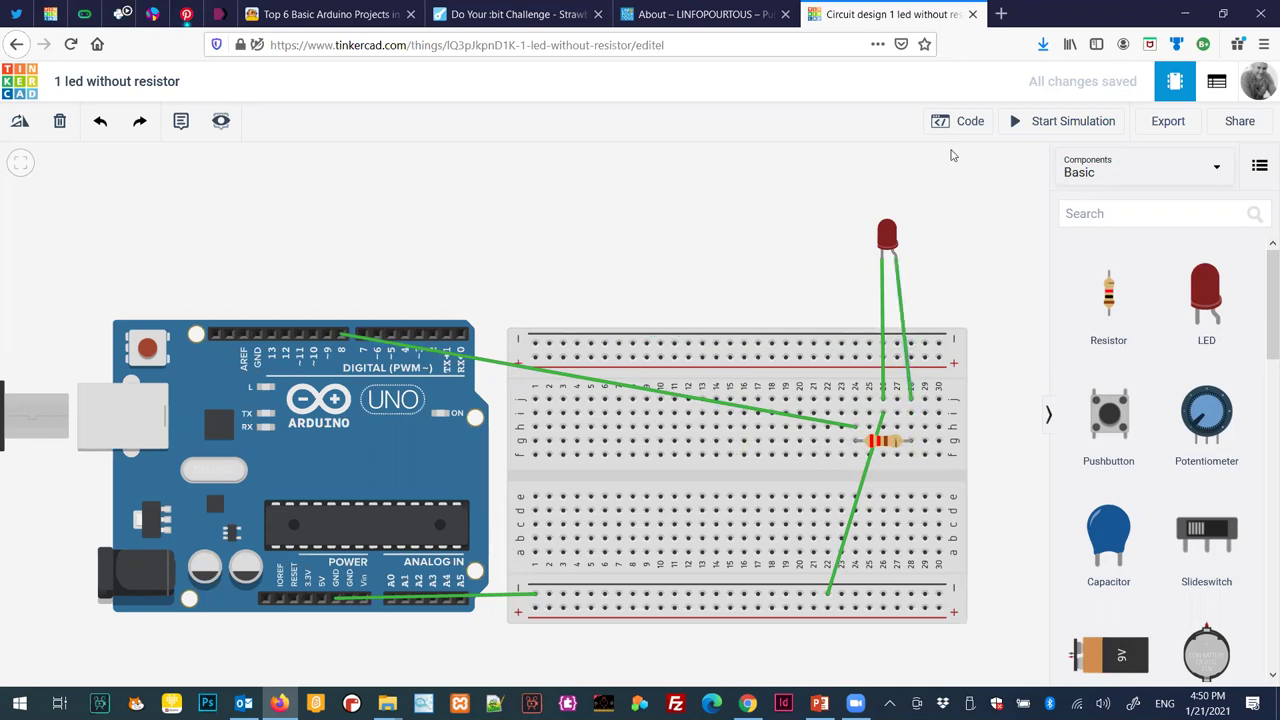
Simulate the circuit with the resistor in place to check the blinking LED for warnings, and stop the simulation.
left_click(1028, 130)
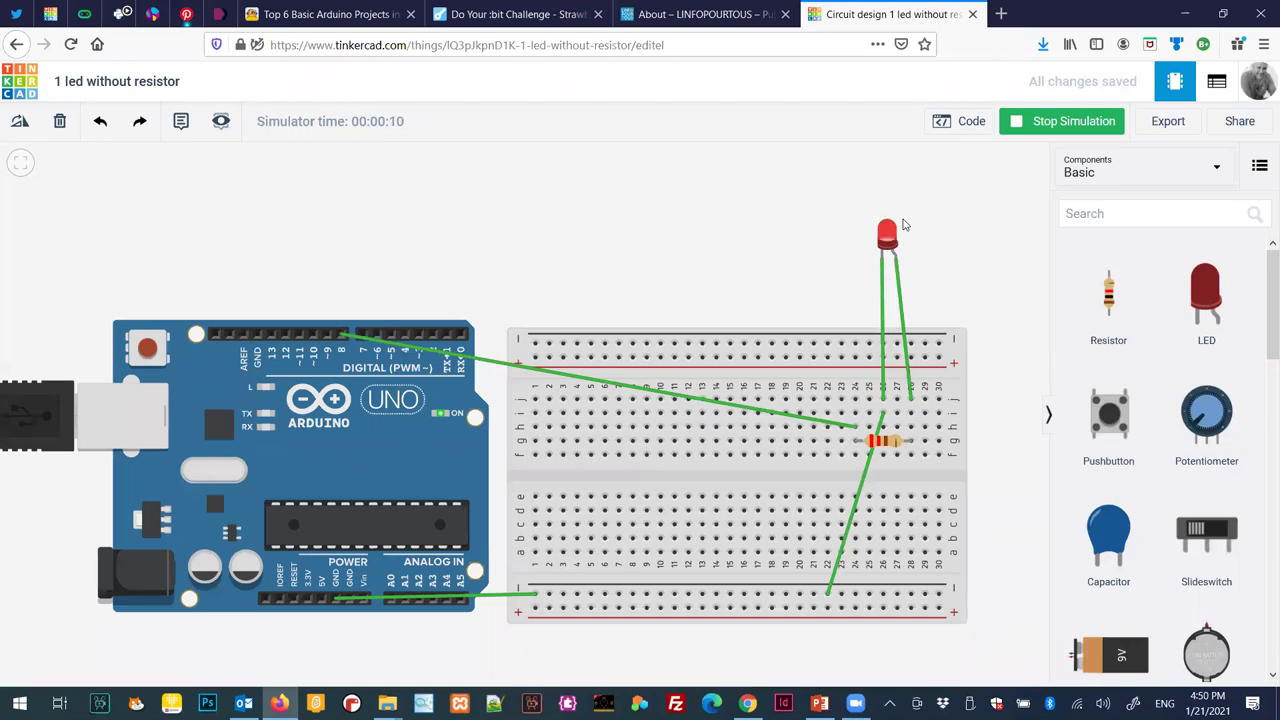
left_click(1042, 122)
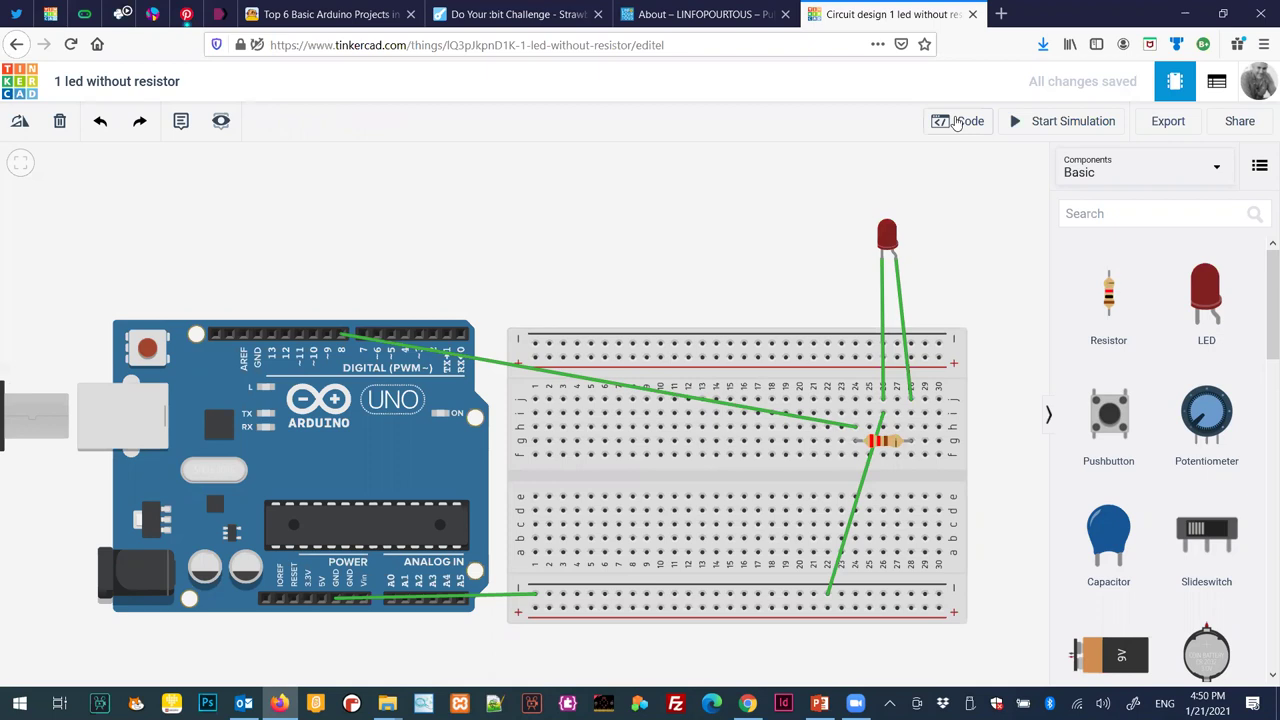
Review the blink program's blocks and text code for the single-LED circuit, and hide the code editor again.
left_click(957, 122)
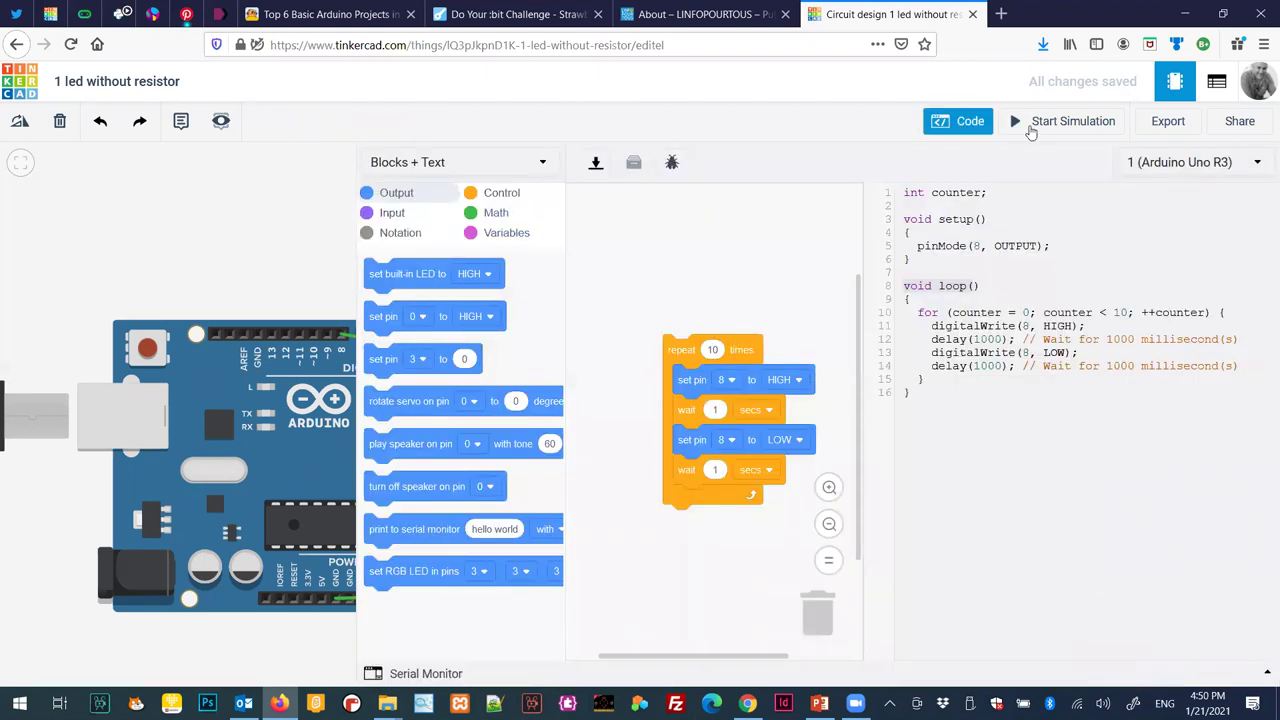
left_click(975, 121)
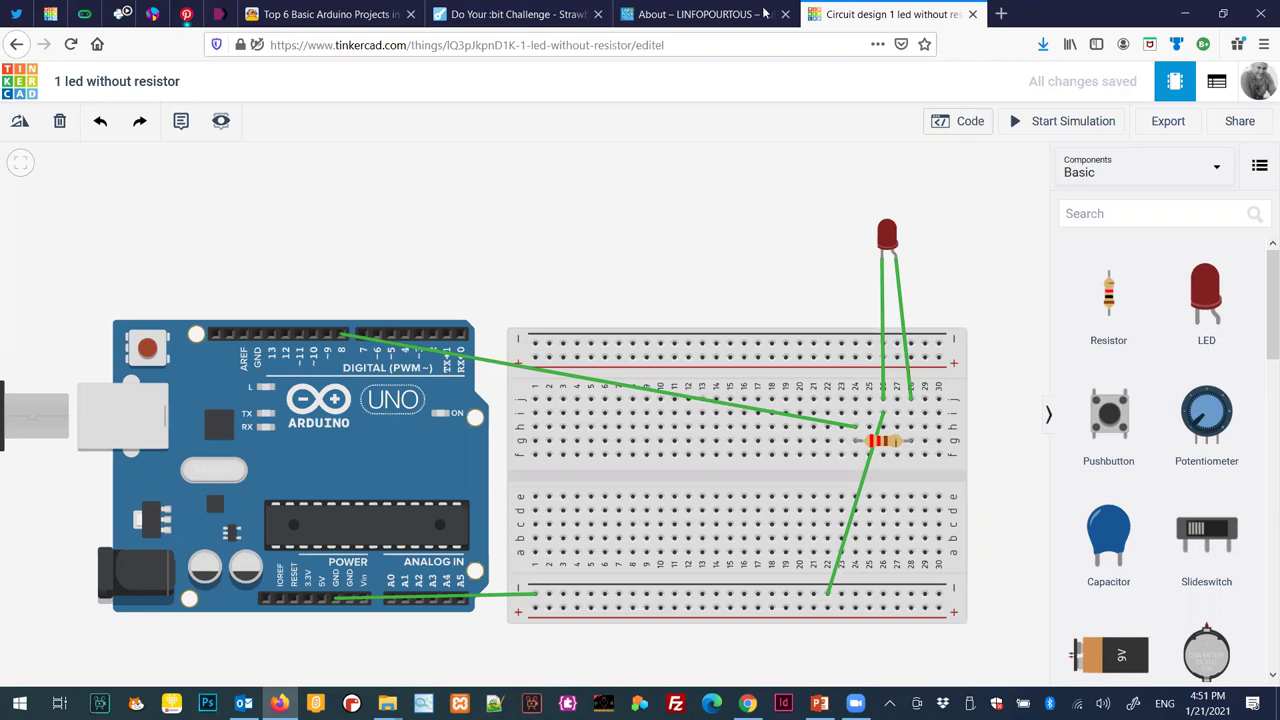
Return to the Circuits dashboard and open the "2 leds" design for editing.
left_click(32, 84)
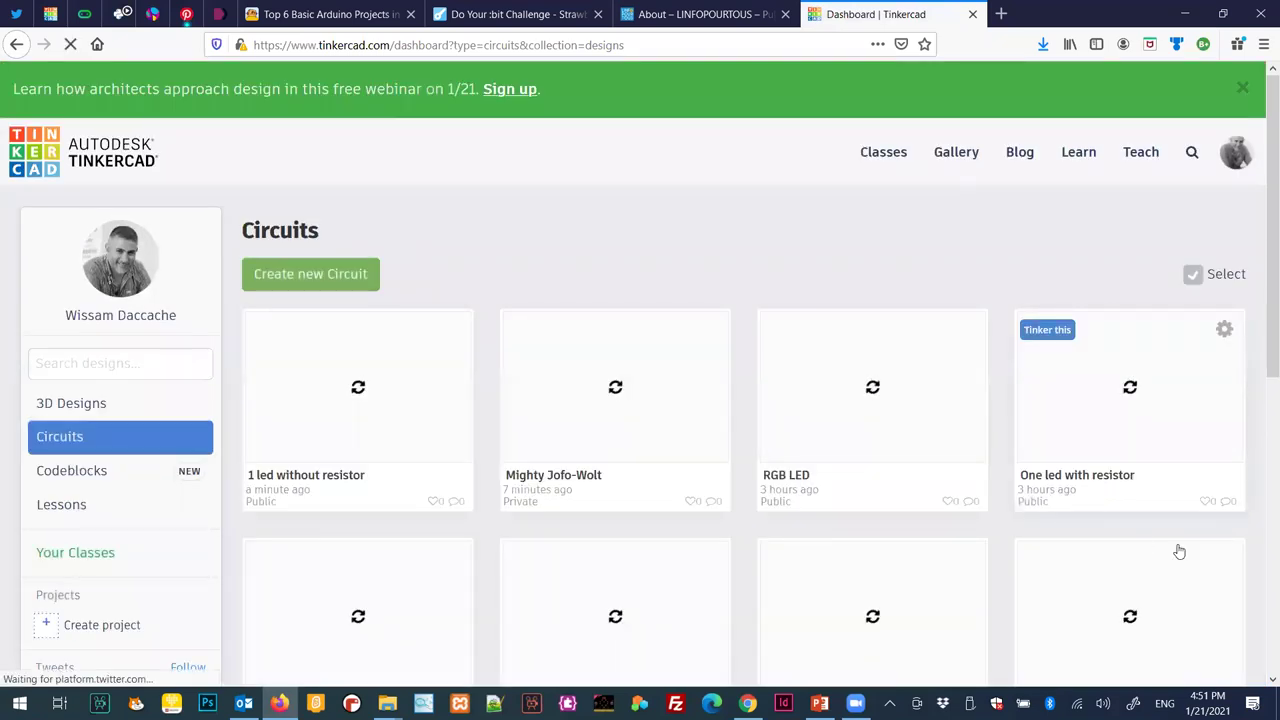
scroll(1177, 551, "down", 2)
scroll(1179, 551, "down", 1)
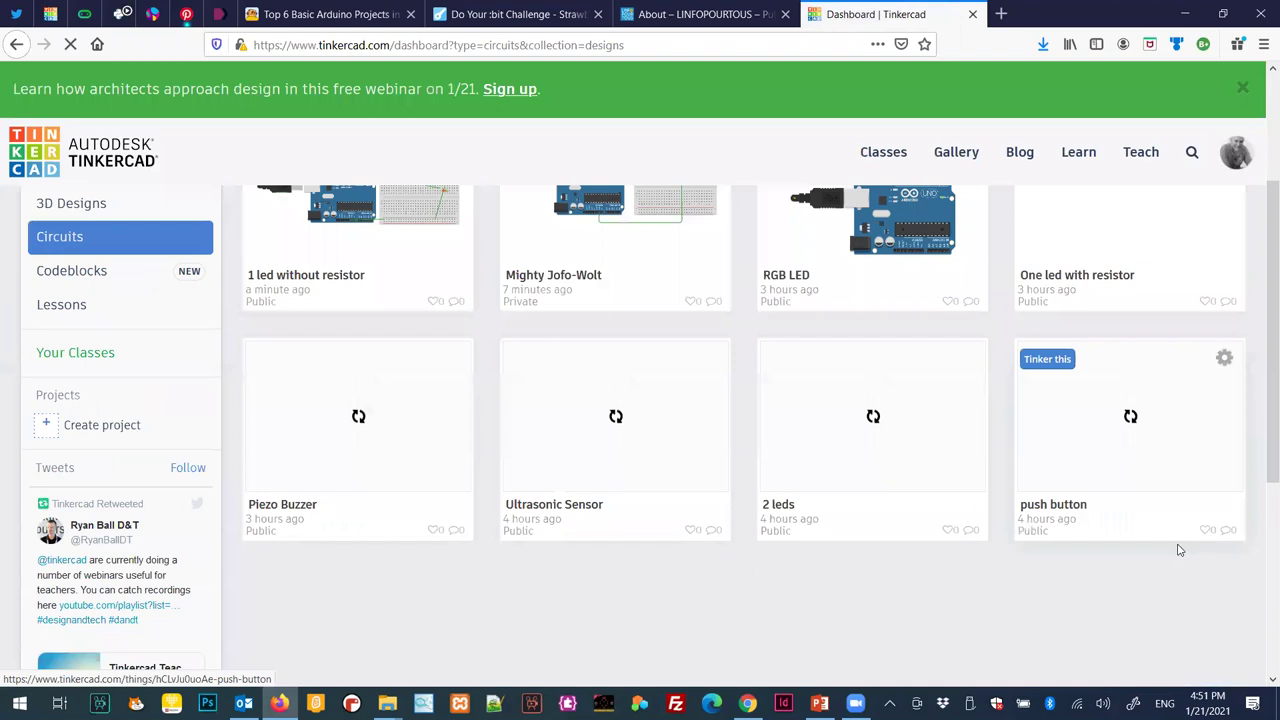
mouse_move(894, 497)
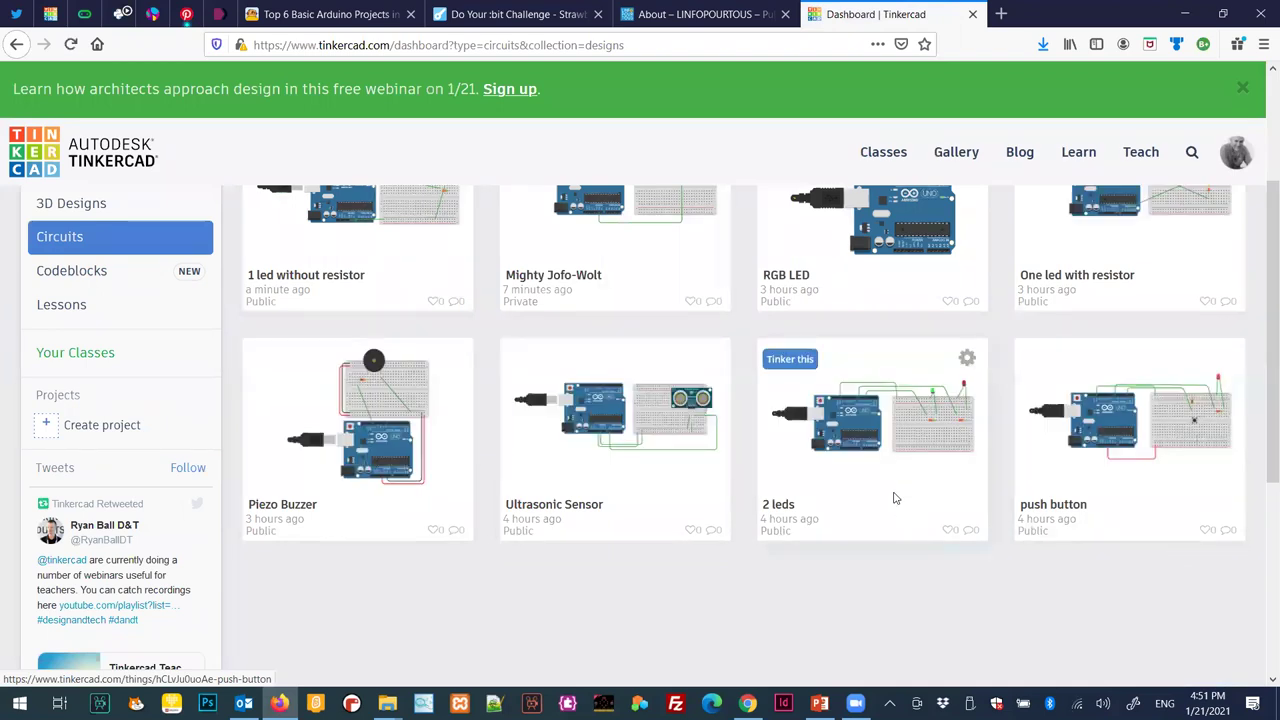
left_click(947, 340)
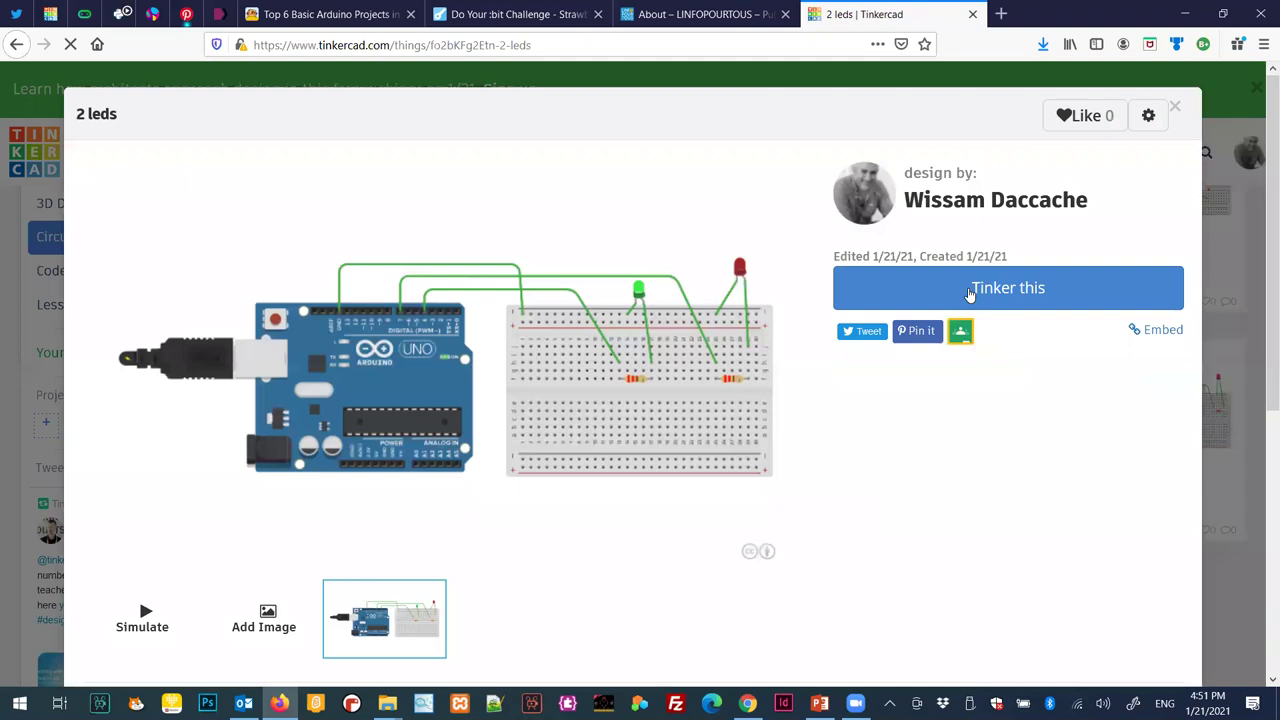
left_click(969, 290)
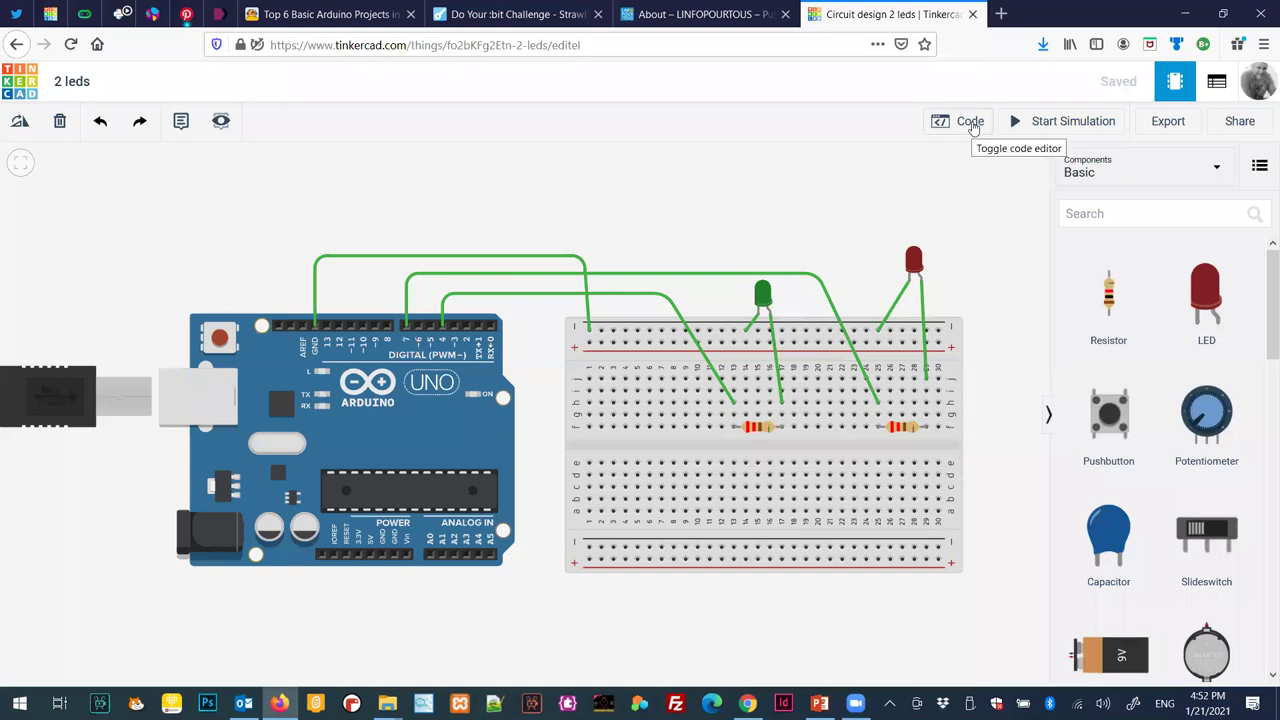
Examine the two-LED wiring, following the Arduino GND wire to the breadboard's negative rail and the green LED's connection to it.
scroll(748, 395, "up", 1)
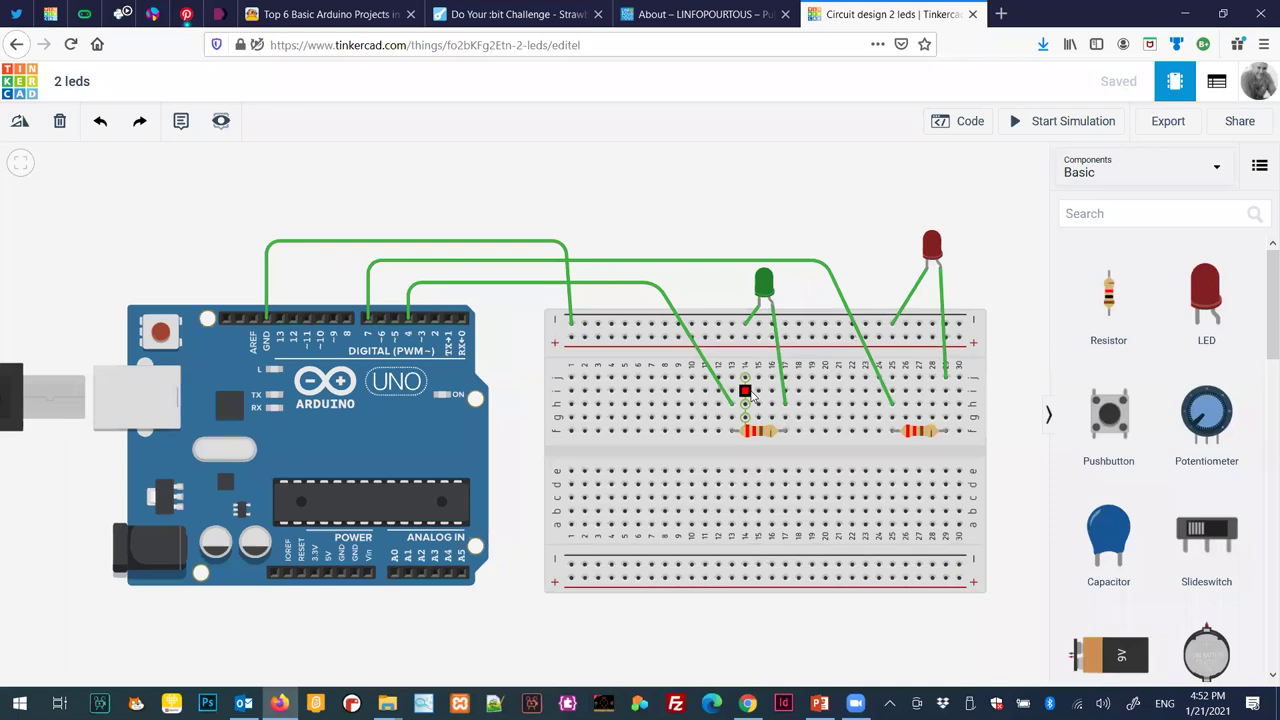
scroll(748, 395, "up", 1)
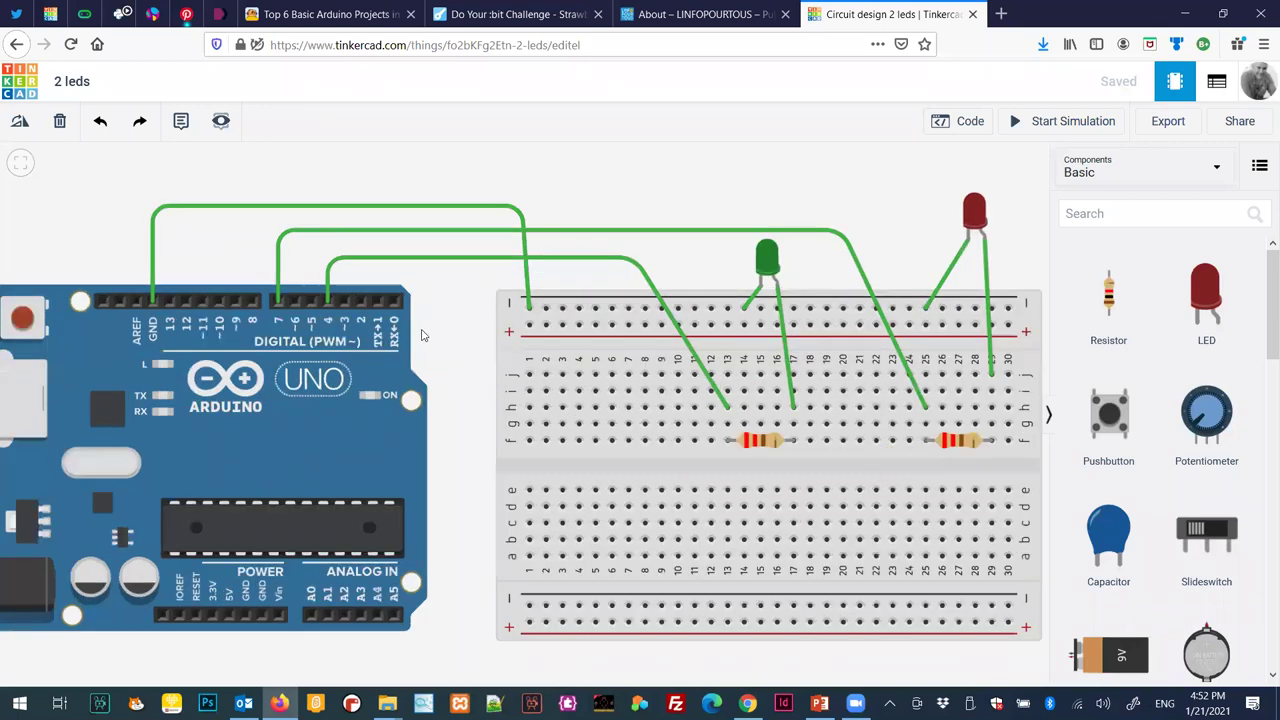
scroll(390, 340, "right", 2)
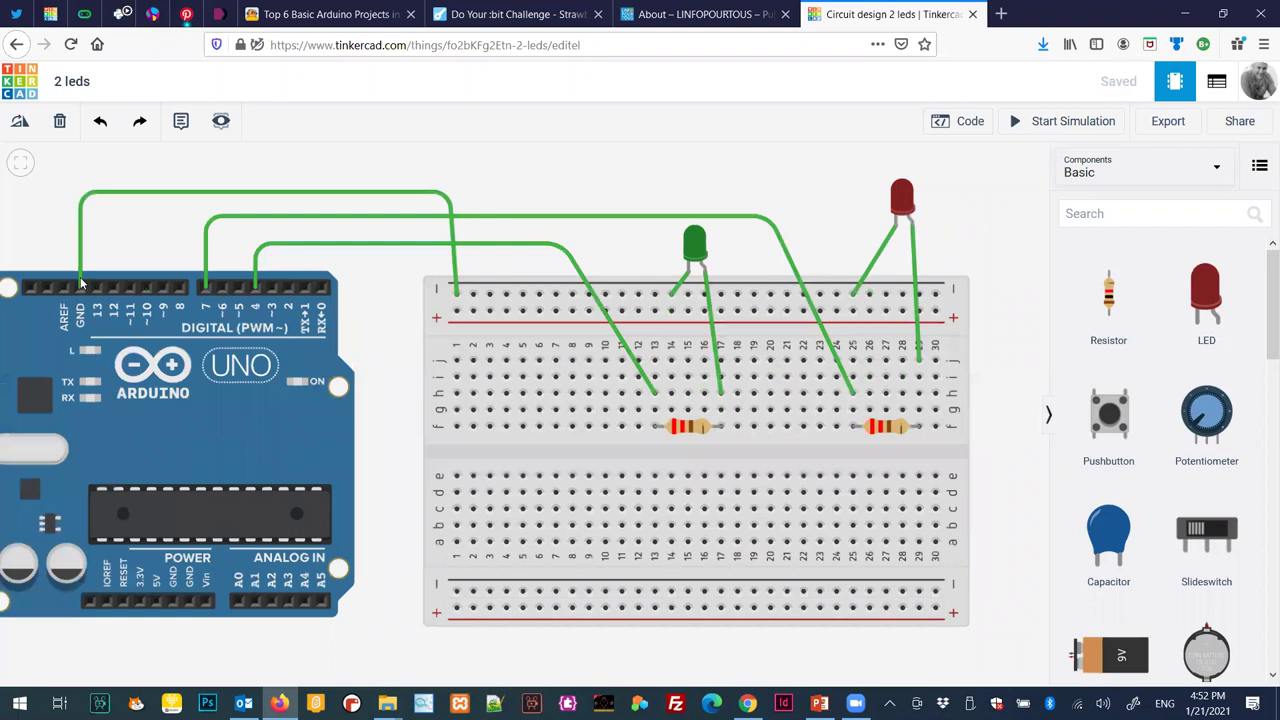
left_click(457, 302)
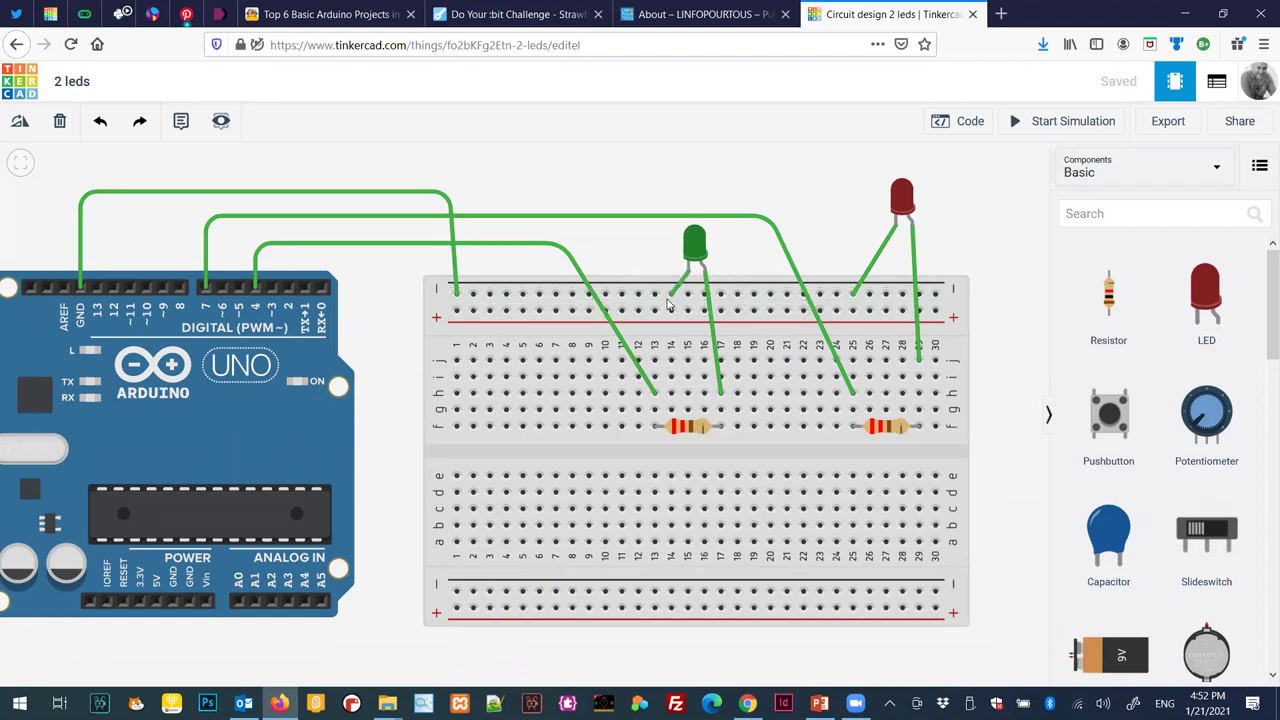
left_click(671, 296)
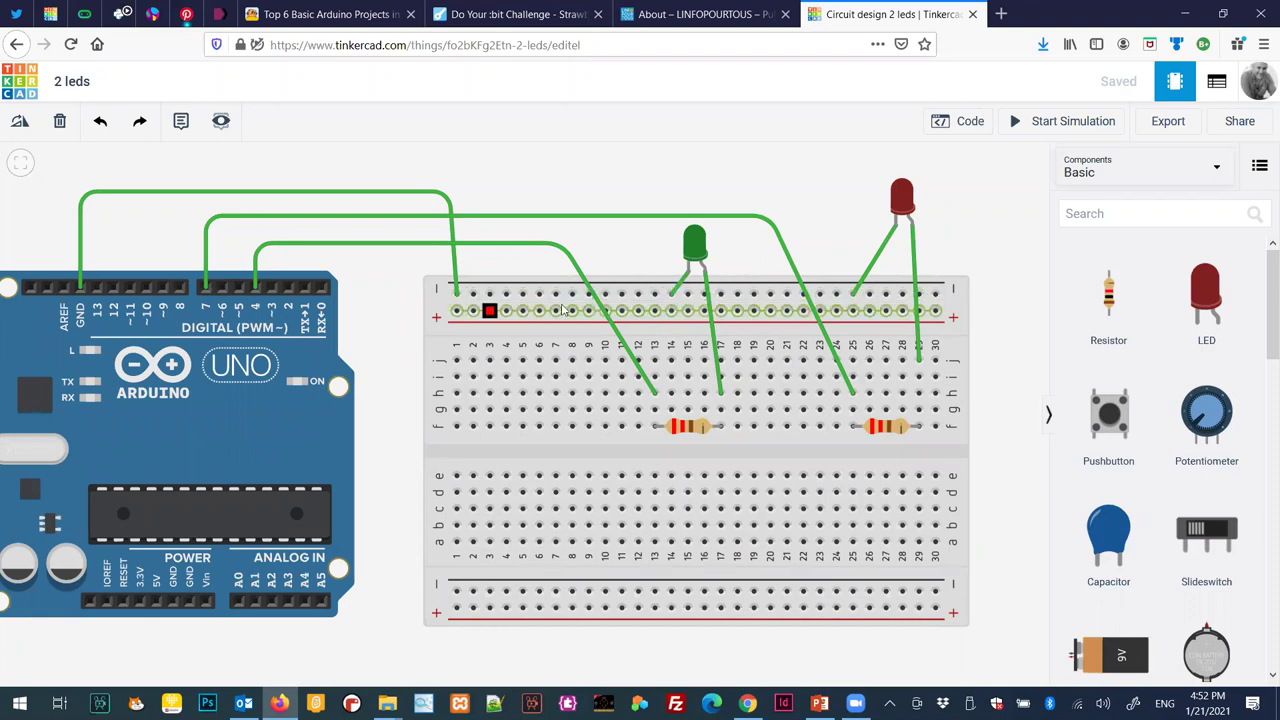
Show the block program of the two-LED circuit and list its variable blocks.
left_click(966, 123)
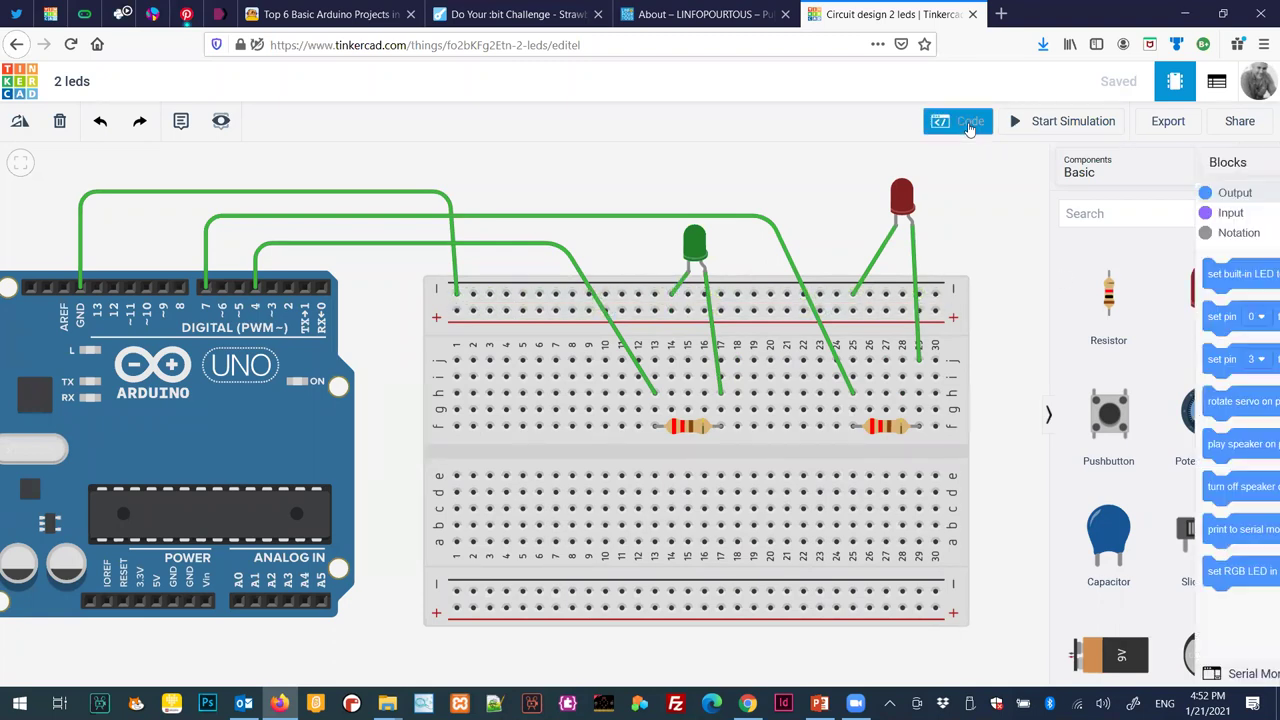
left_click_drag(1048, 280, 1019, 272)
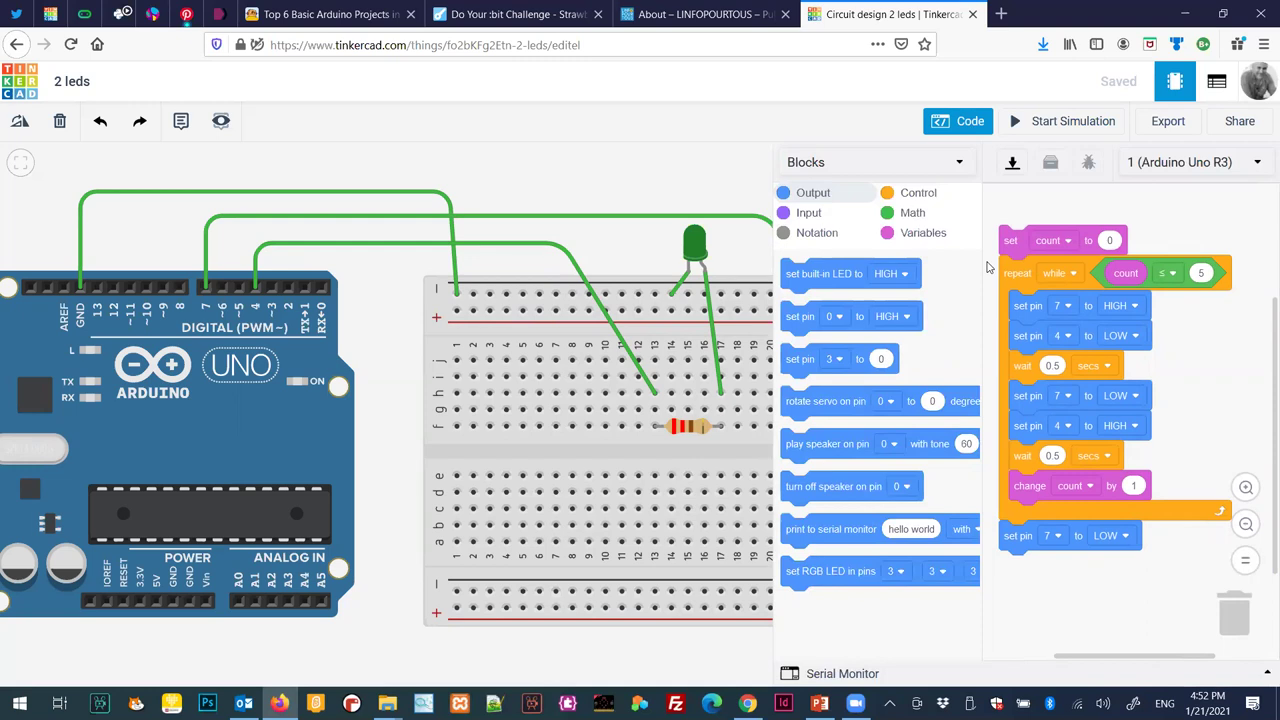
left_click(936, 233)
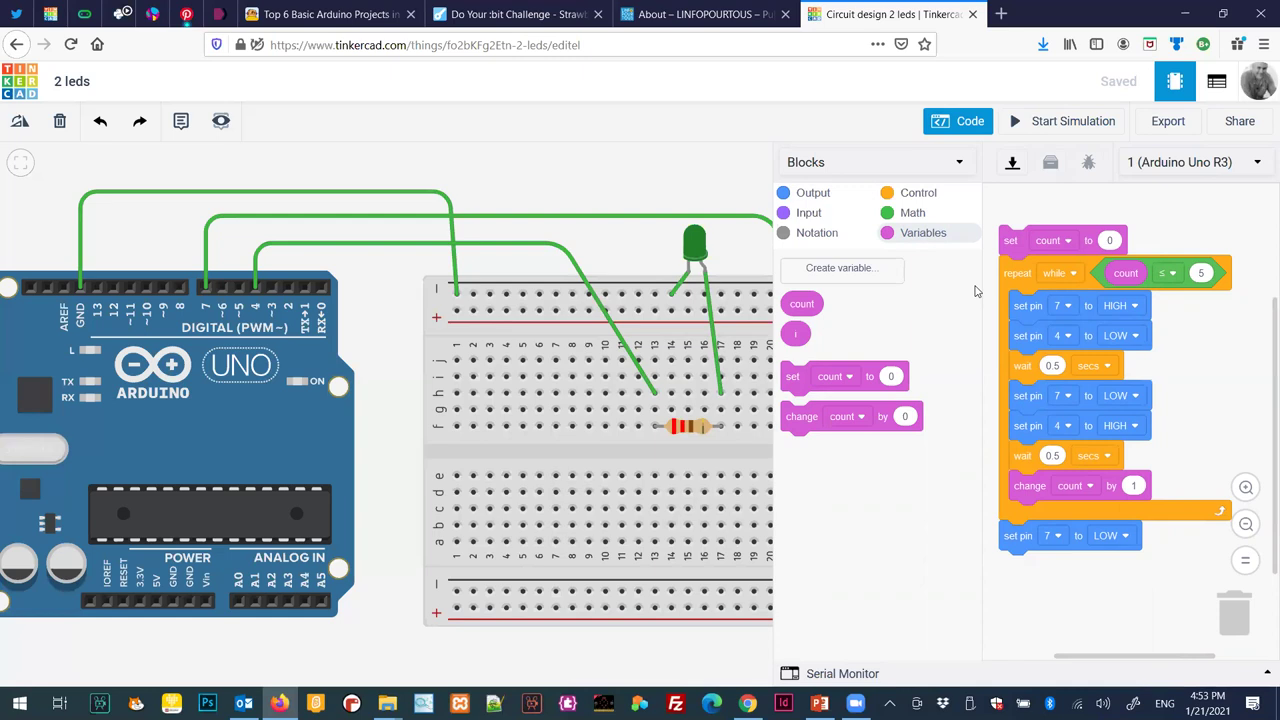
Show the program as Blocks + Text, highlight the while loop in the text code, and return to the Blocks view.
left_click(963, 163)
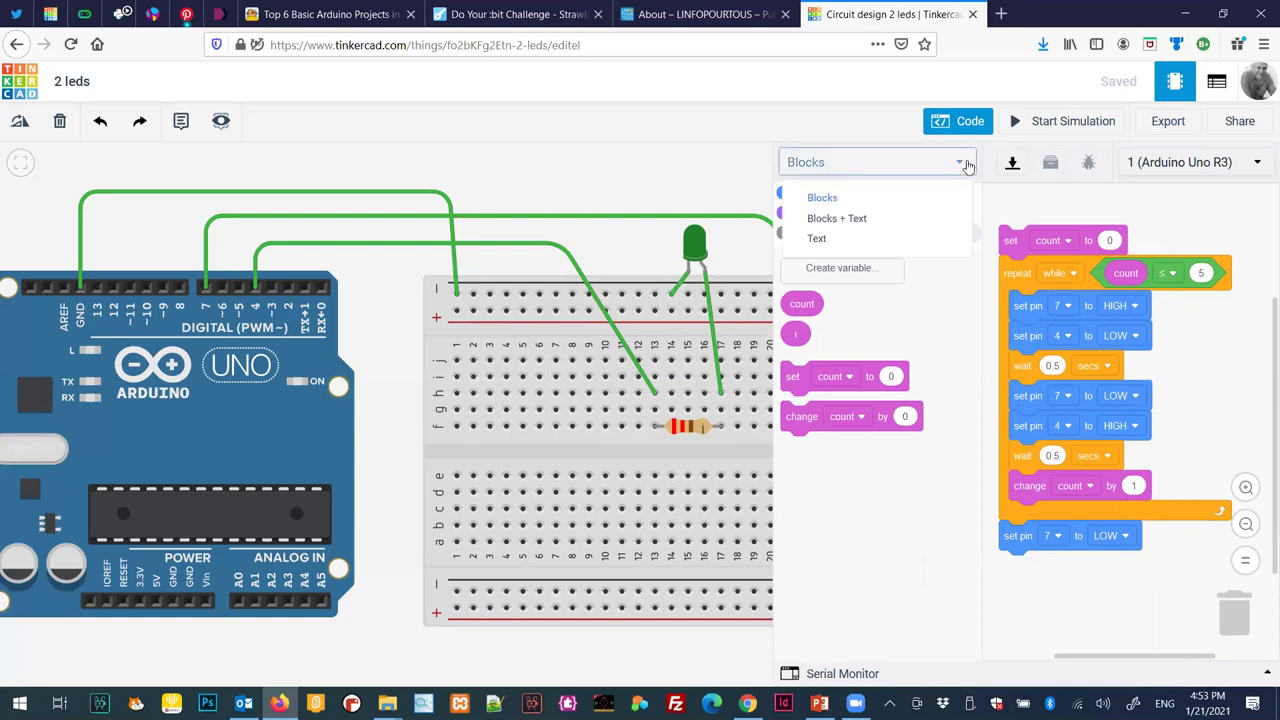
left_click(878, 228)
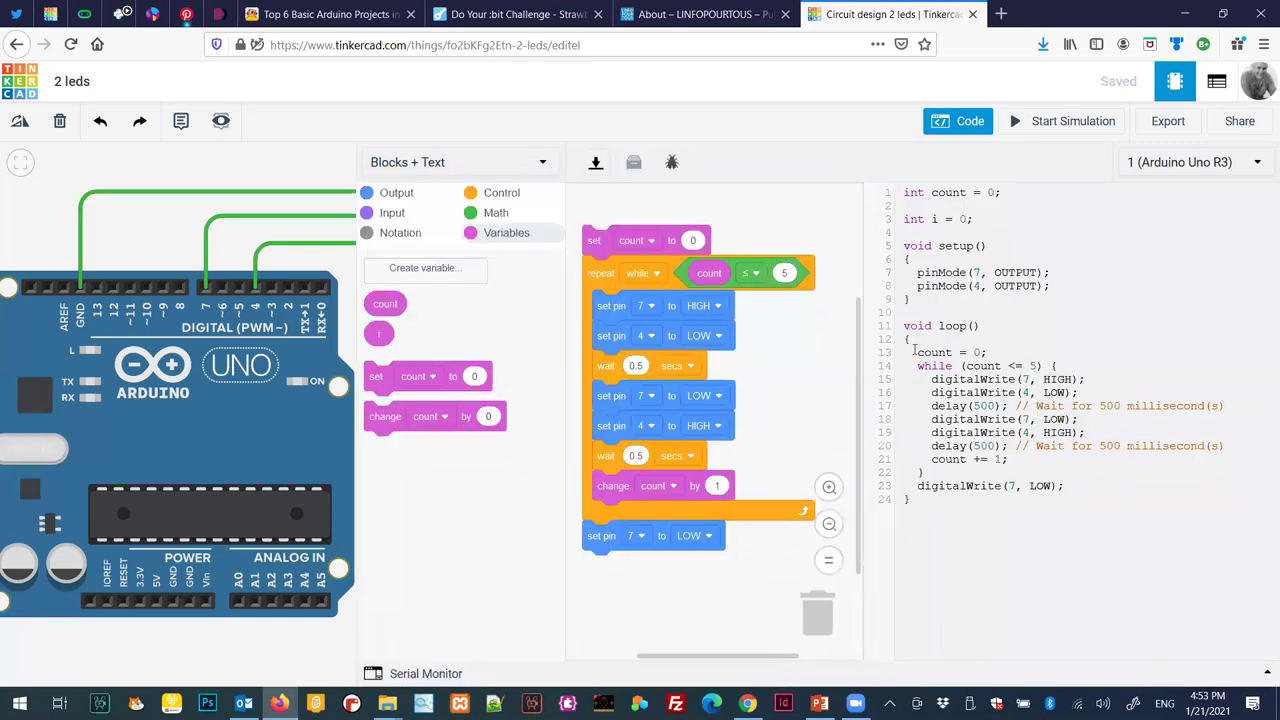
left_click_drag(917, 366, 1129, 477)
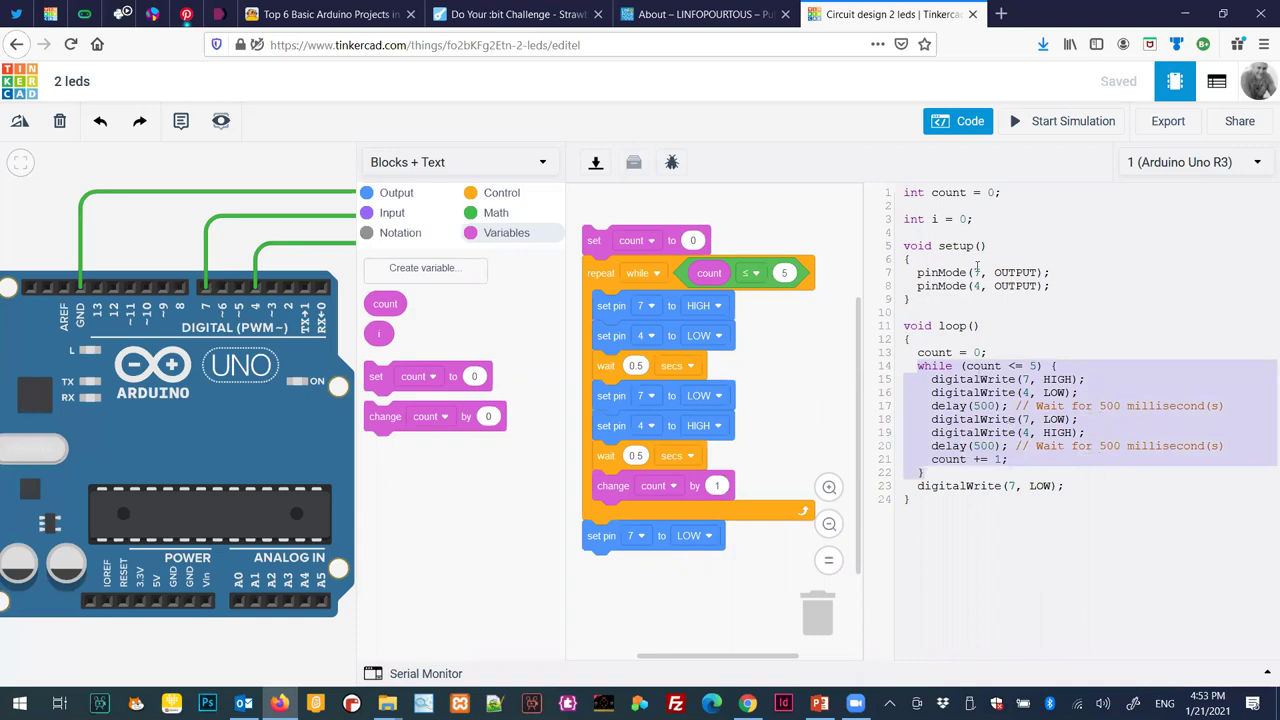
left_click(980, 537)
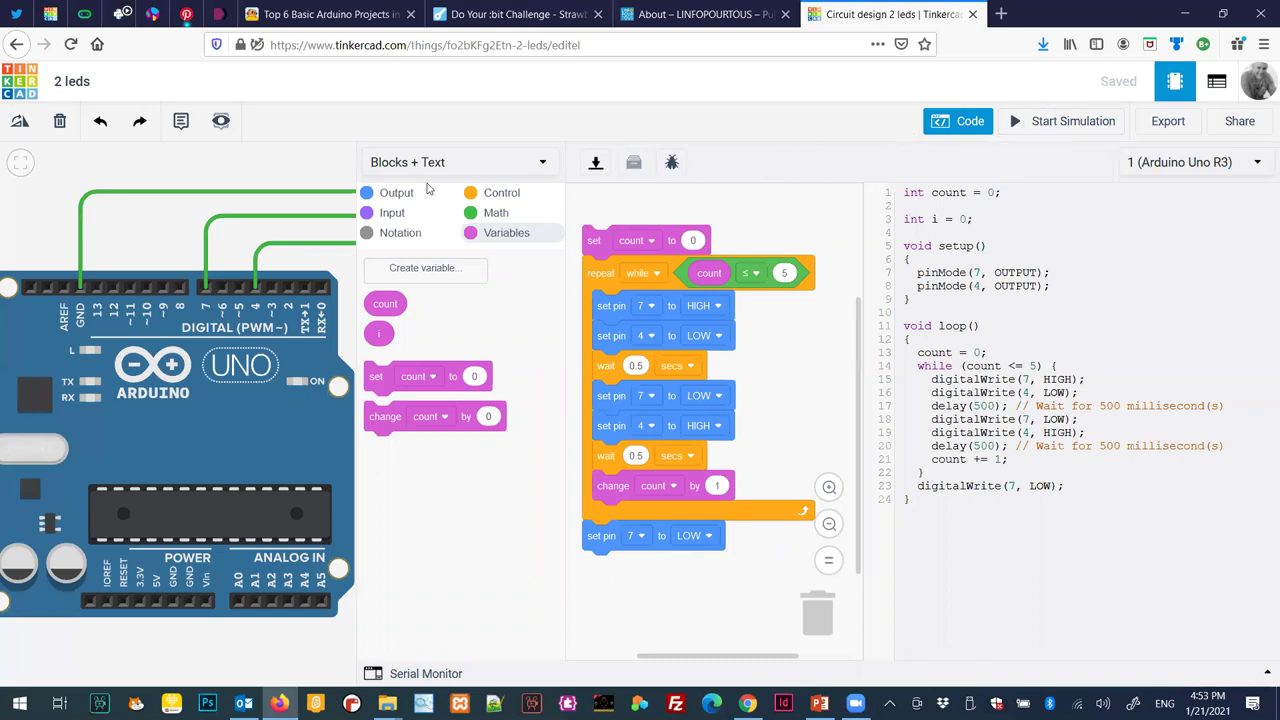
left_click(545, 168)
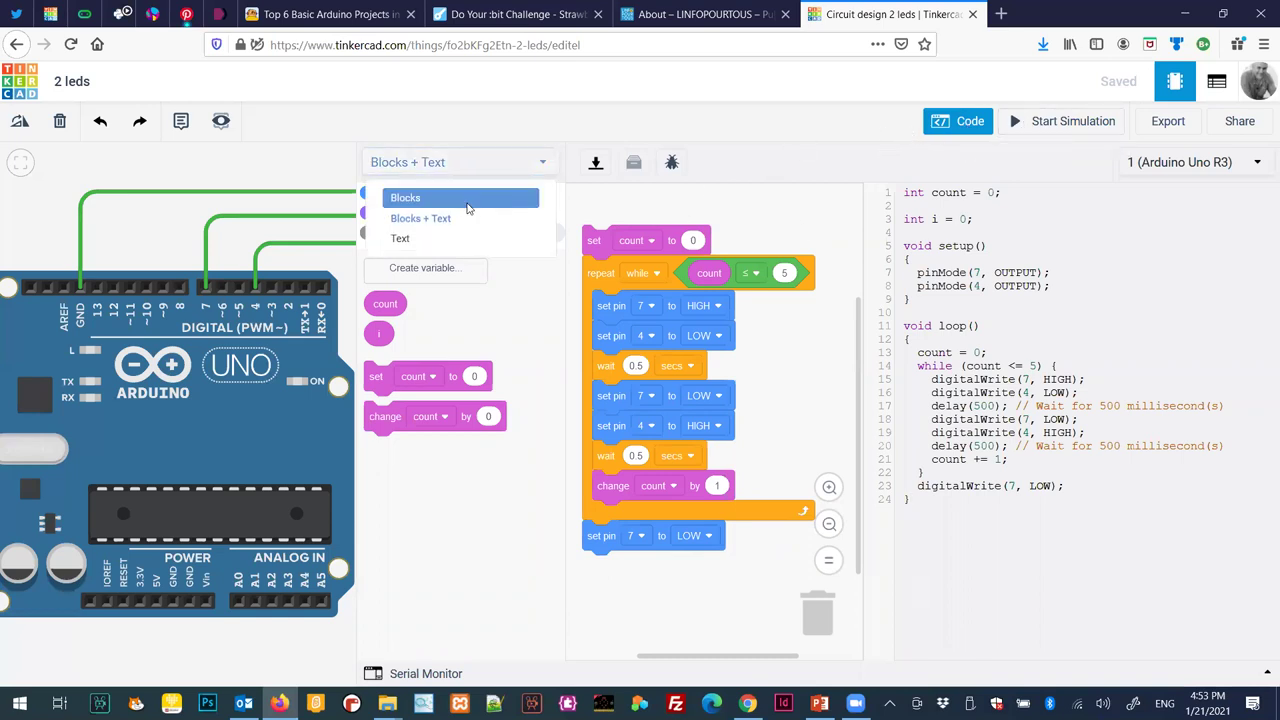
left_click(465, 198)
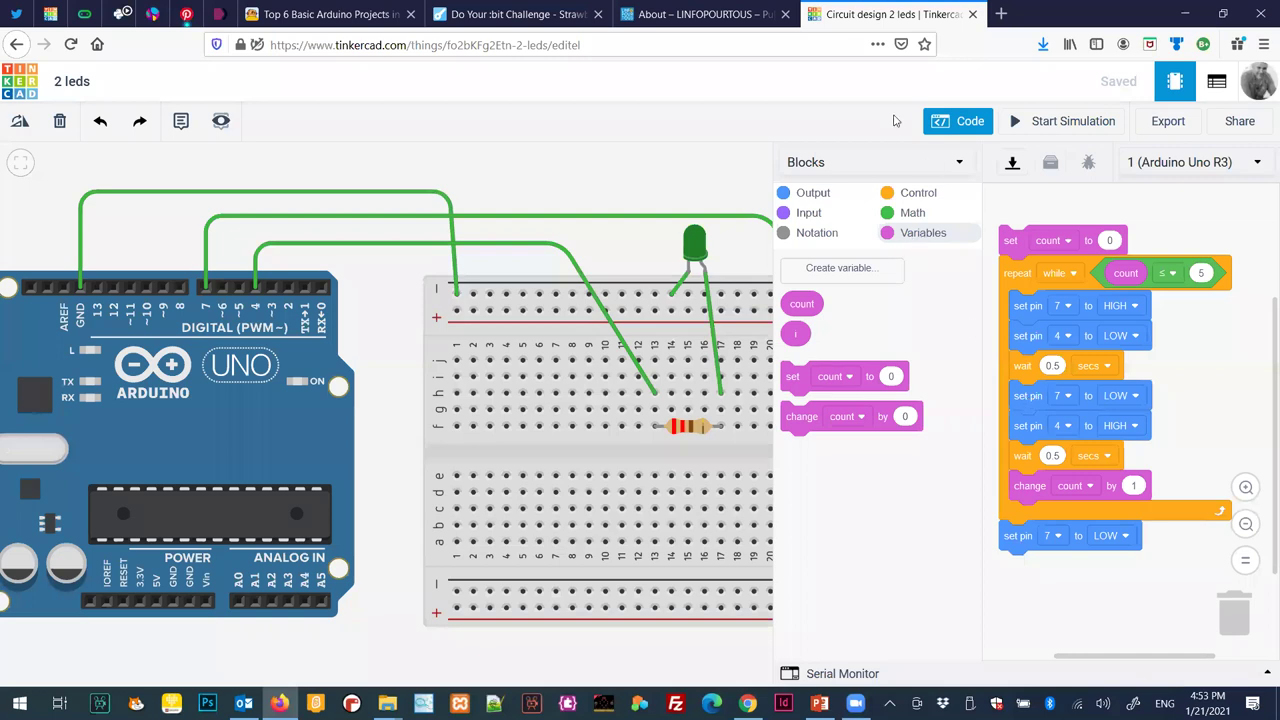
Simulate the two-LED circuit and hide the code editor to watch both LEDs alternate.
left_click(1038, 121)
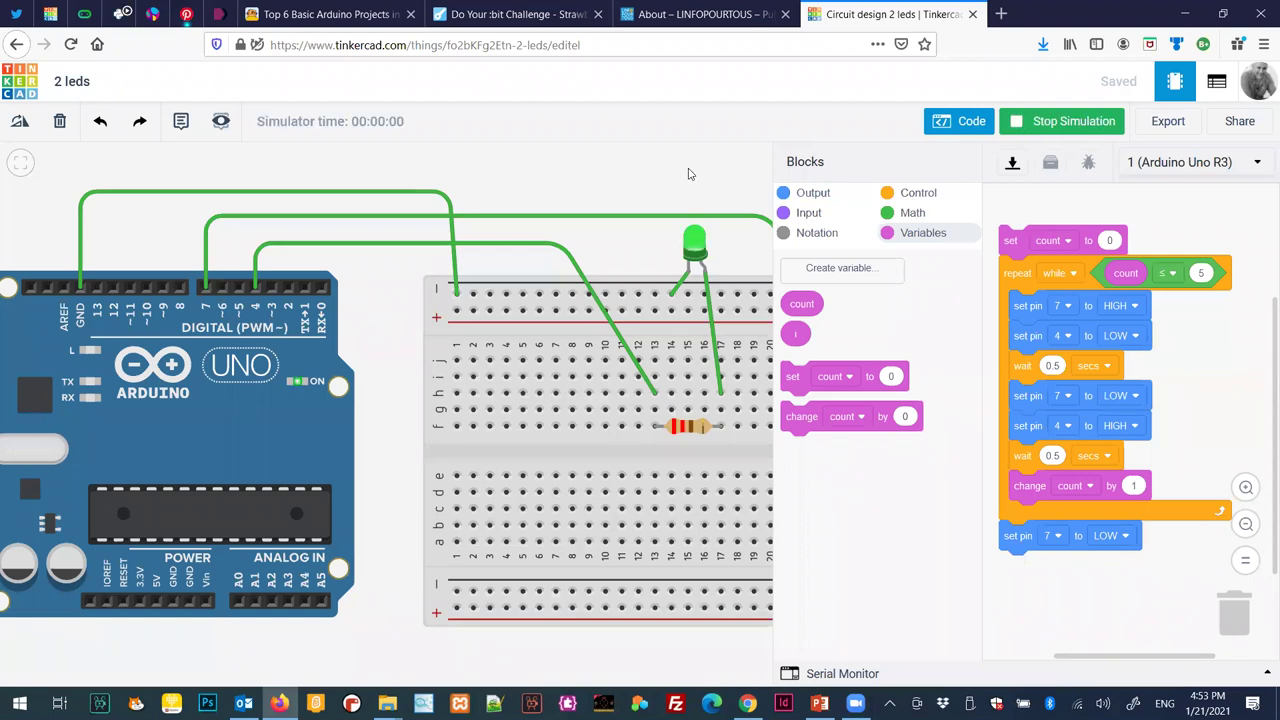
left_click(955, 128)
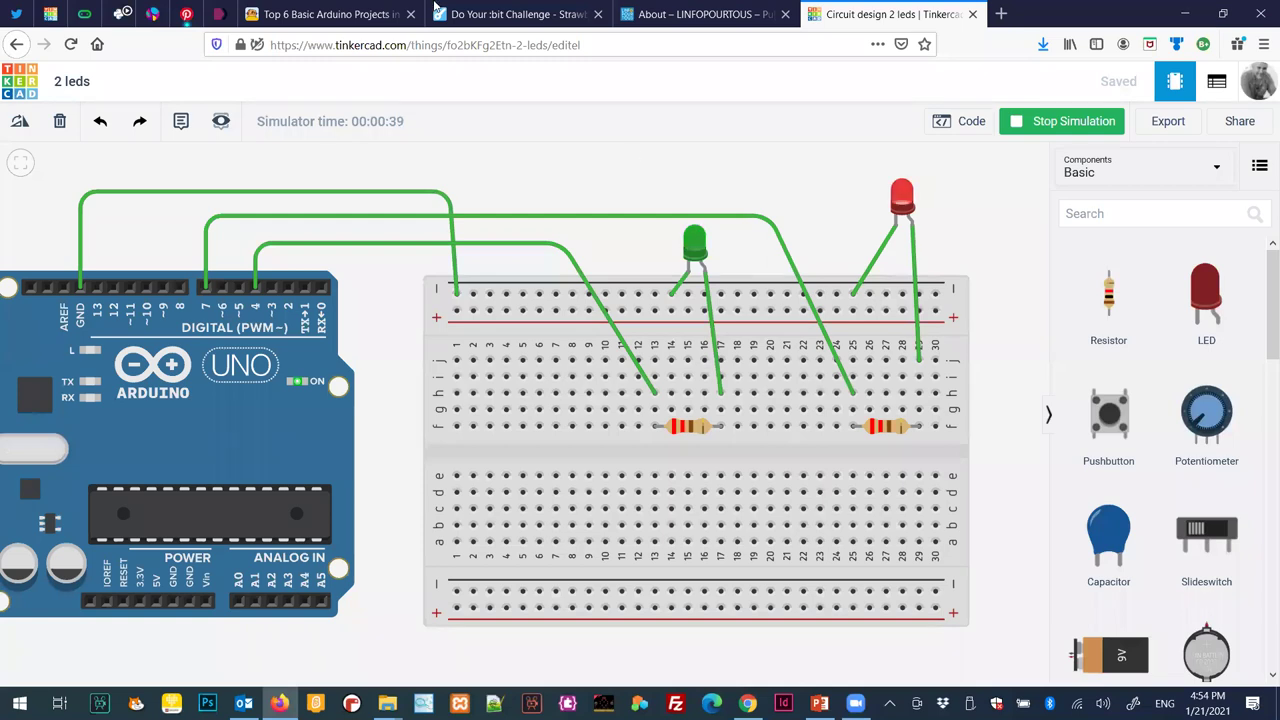
Return to the Circuits dashboard and open the "push button" design for editing.
left_click(19, 93)
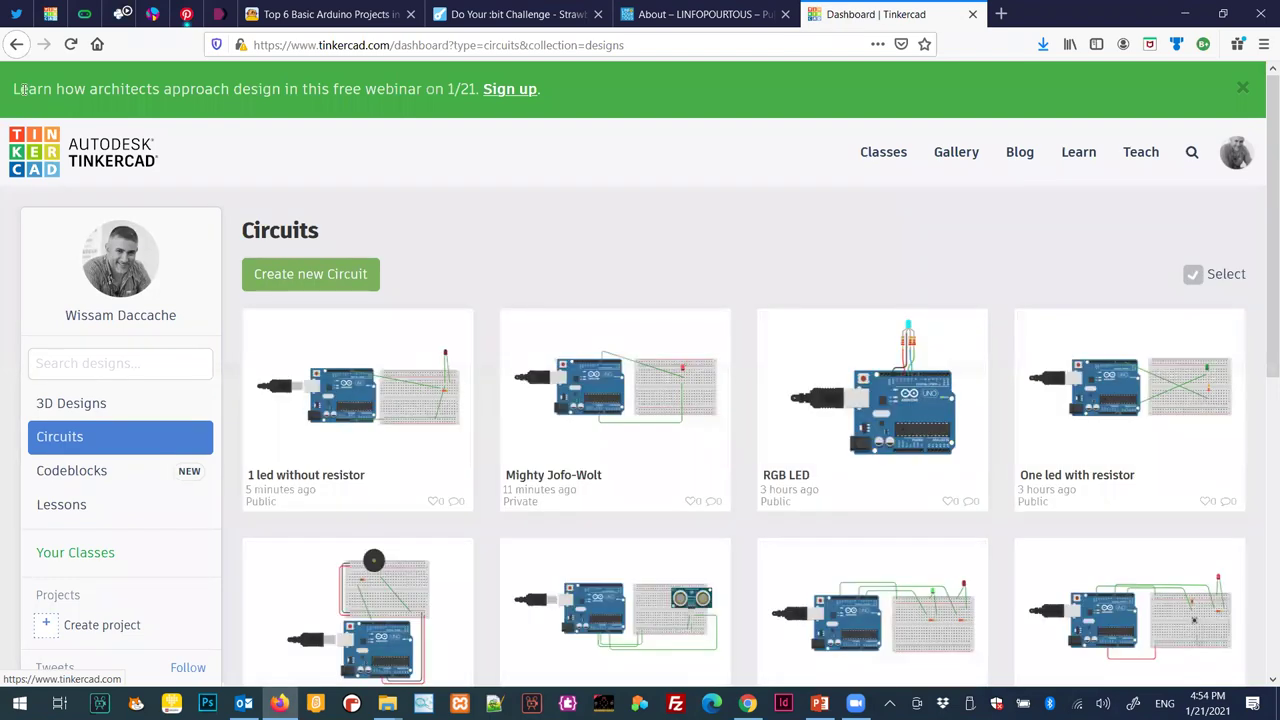
scroll(409, 249, "down", 3)
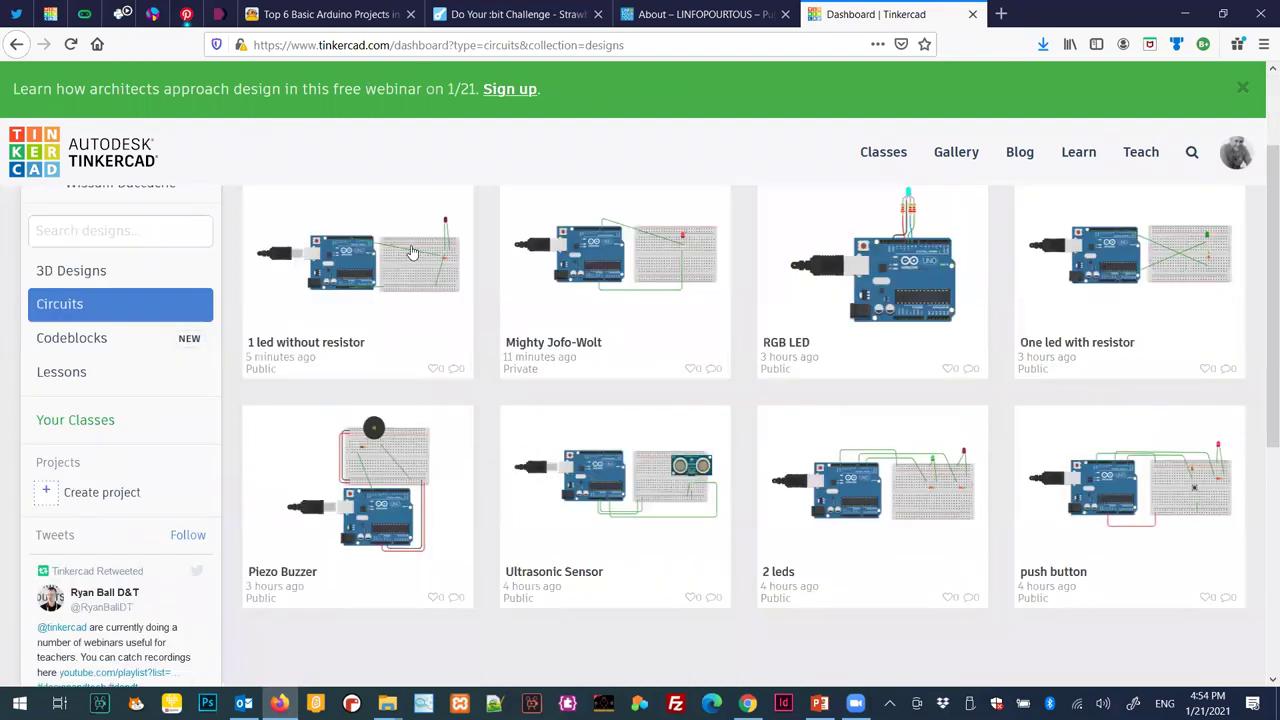
left_click(1143, 545)
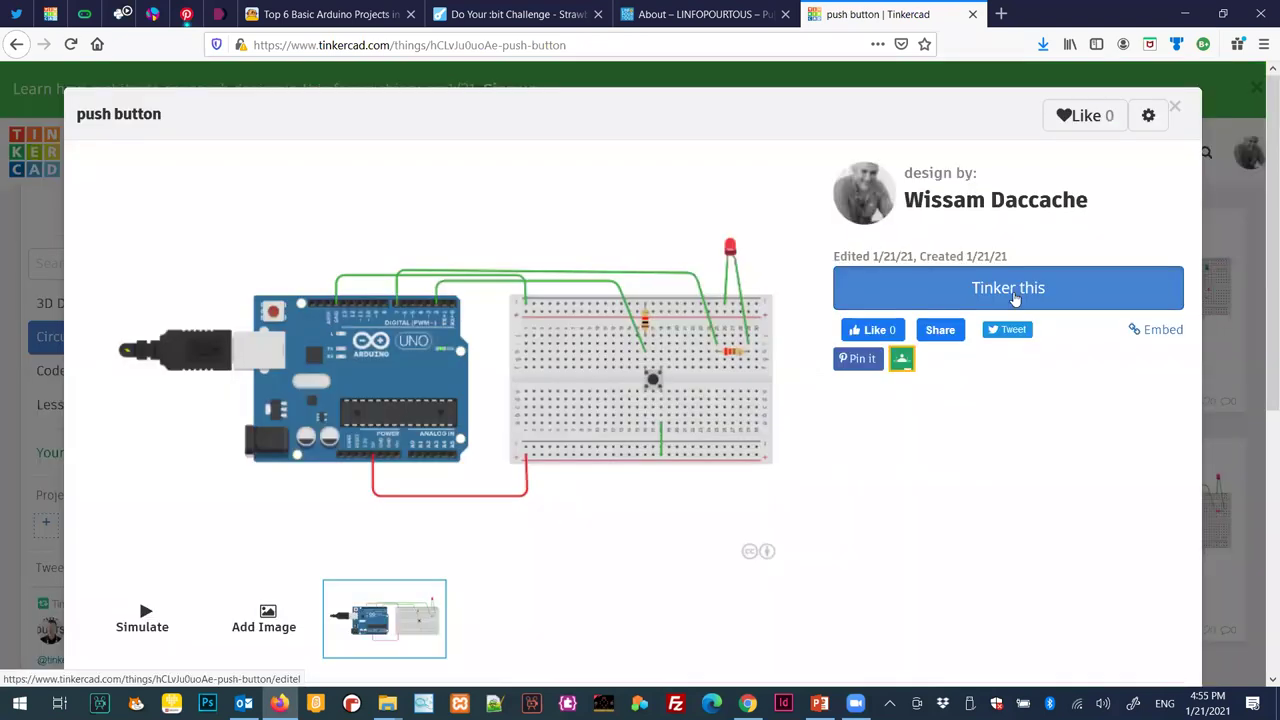
left_click(1008, 288)
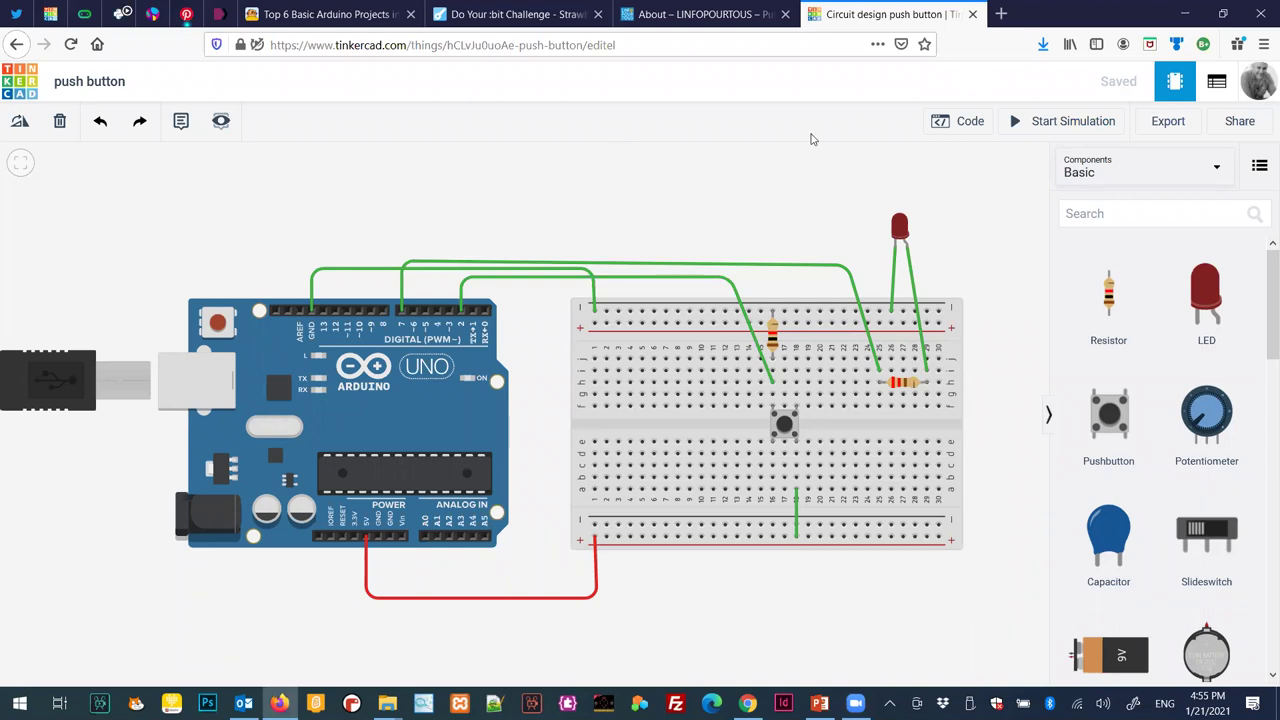
Simulate the push button circuit and operate the pushbutton several times to test the LED.
left_click(1057, 123)
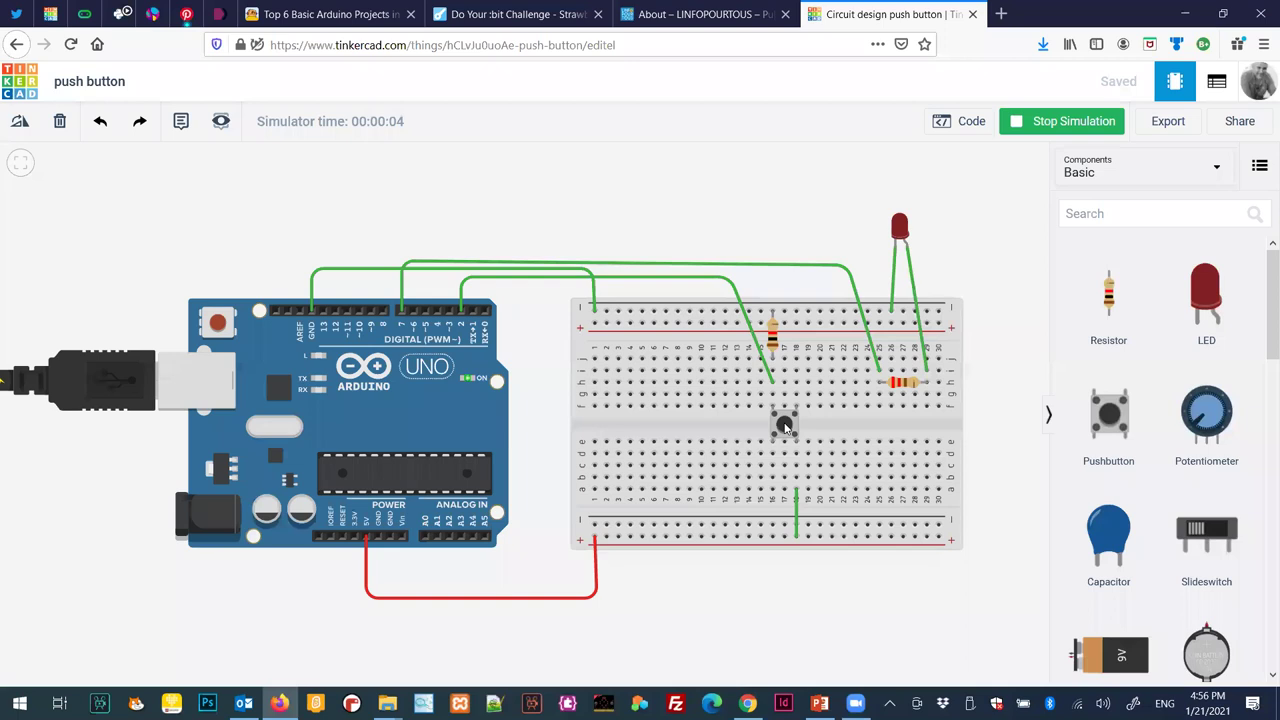
left_click(786, 427)
left_click(786, 427)
left_click(786, 427)
left_click(785, 427)
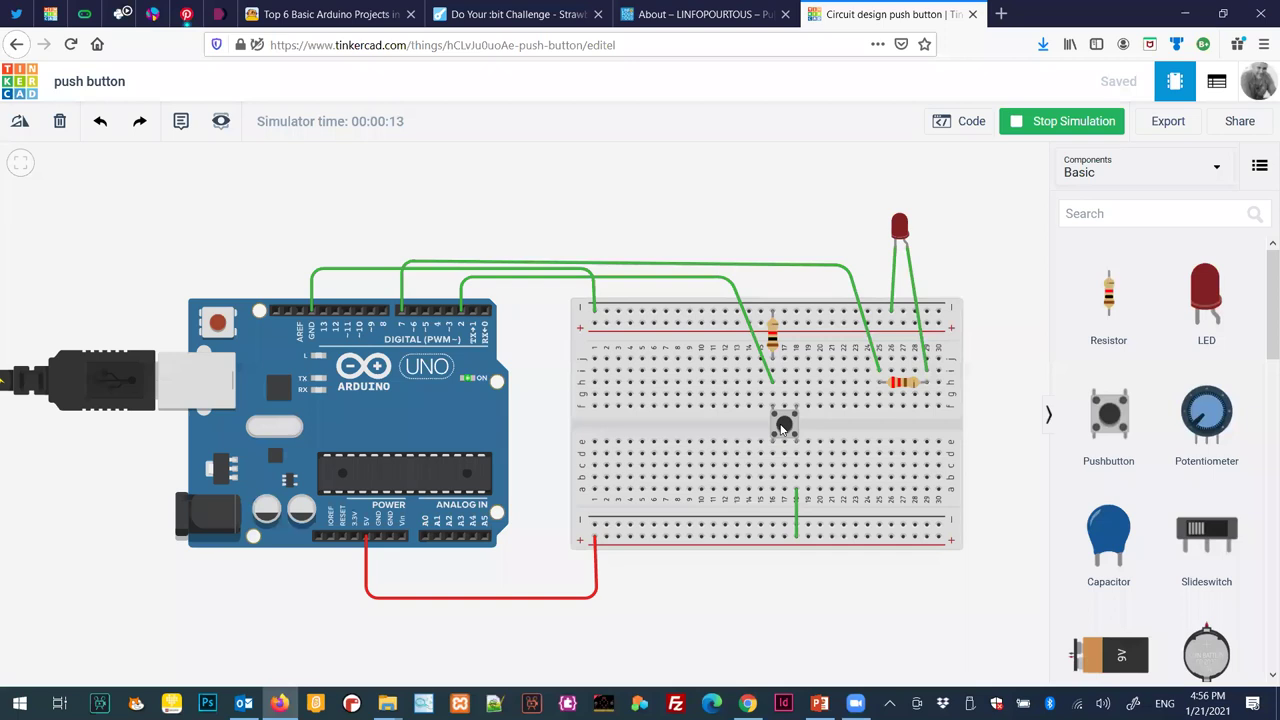
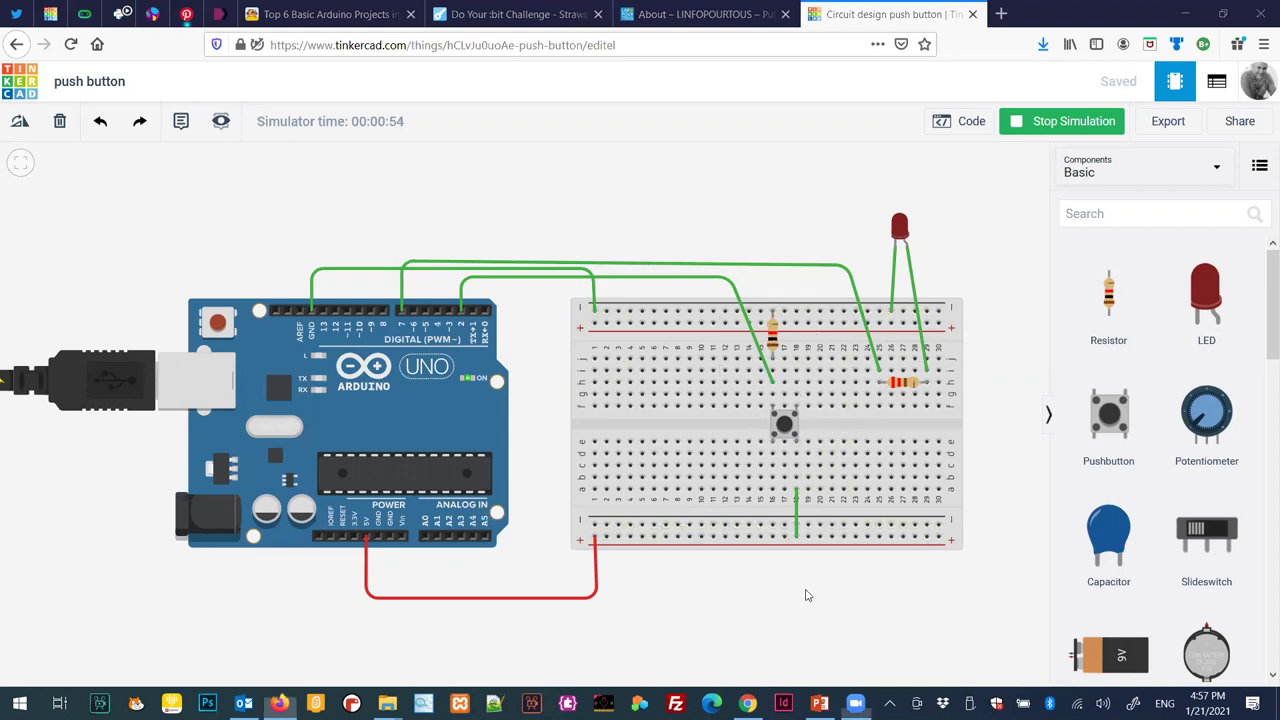
Circle the pushbutton's section of the breadboard and examine the button's terminals and their connections to the resistor and wires.
mouse_move(748, 289)
left_mouse_down()
mouse_move(826, 306)
mouse_move(812, 380)
left_mouse_up()
mouse_move(830, 455)
left_mouse_down()
mouse_move(815, 562)
mouse_move(747, 547)
mouse_move(731, 434)
mouse_move(697, 334)
mouse_move(750, 281)
left_mouse_up()
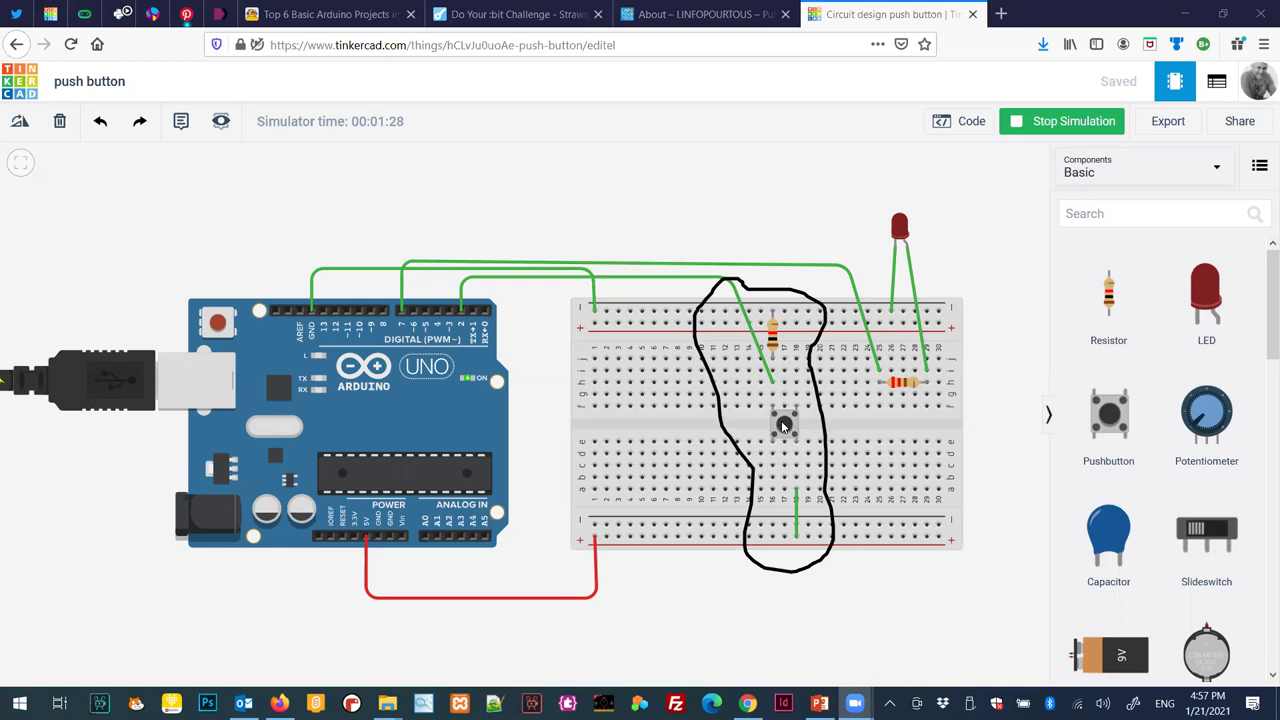
scroll(783, 427, "up", 1)
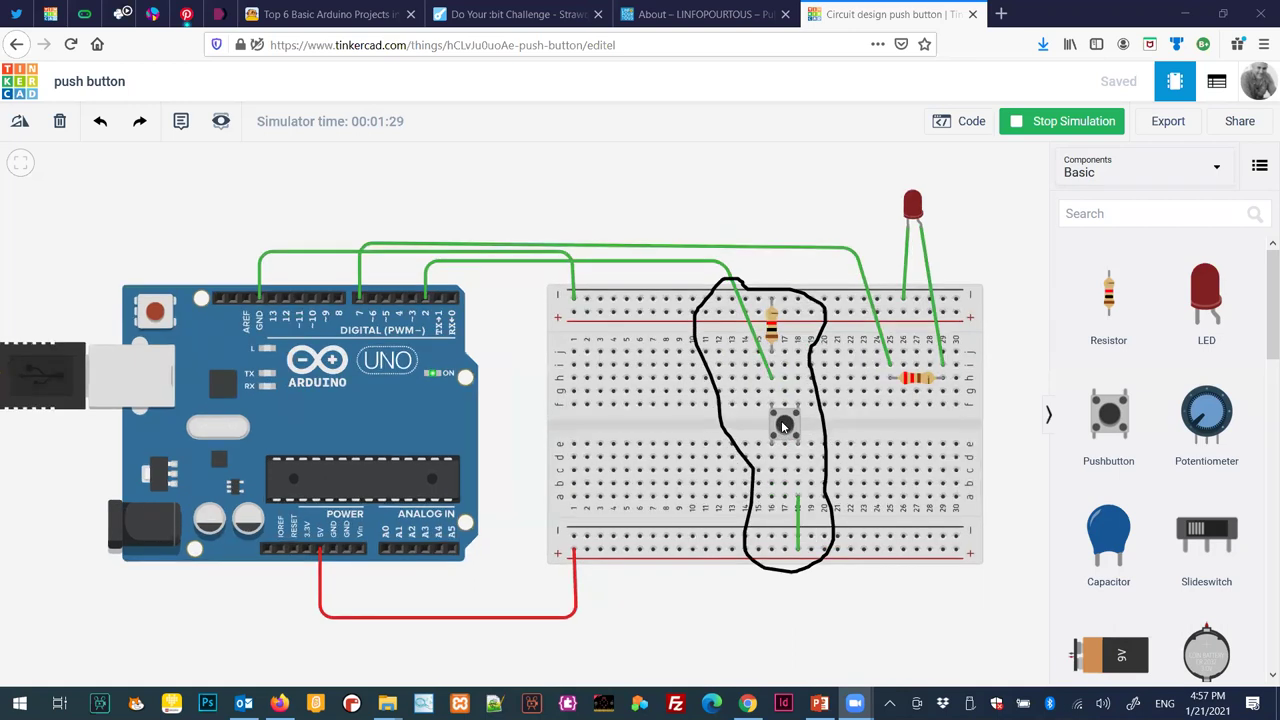
scroll(781, 420, "up", 3)
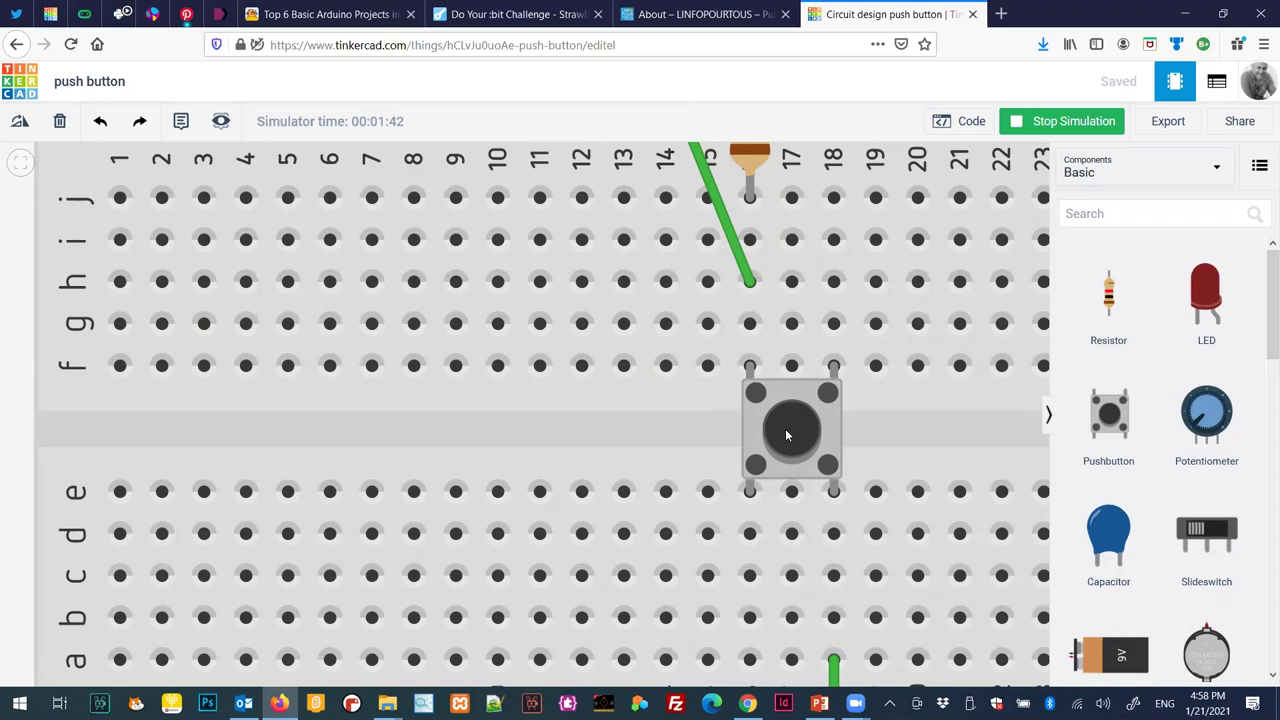
left_click(757, 395)
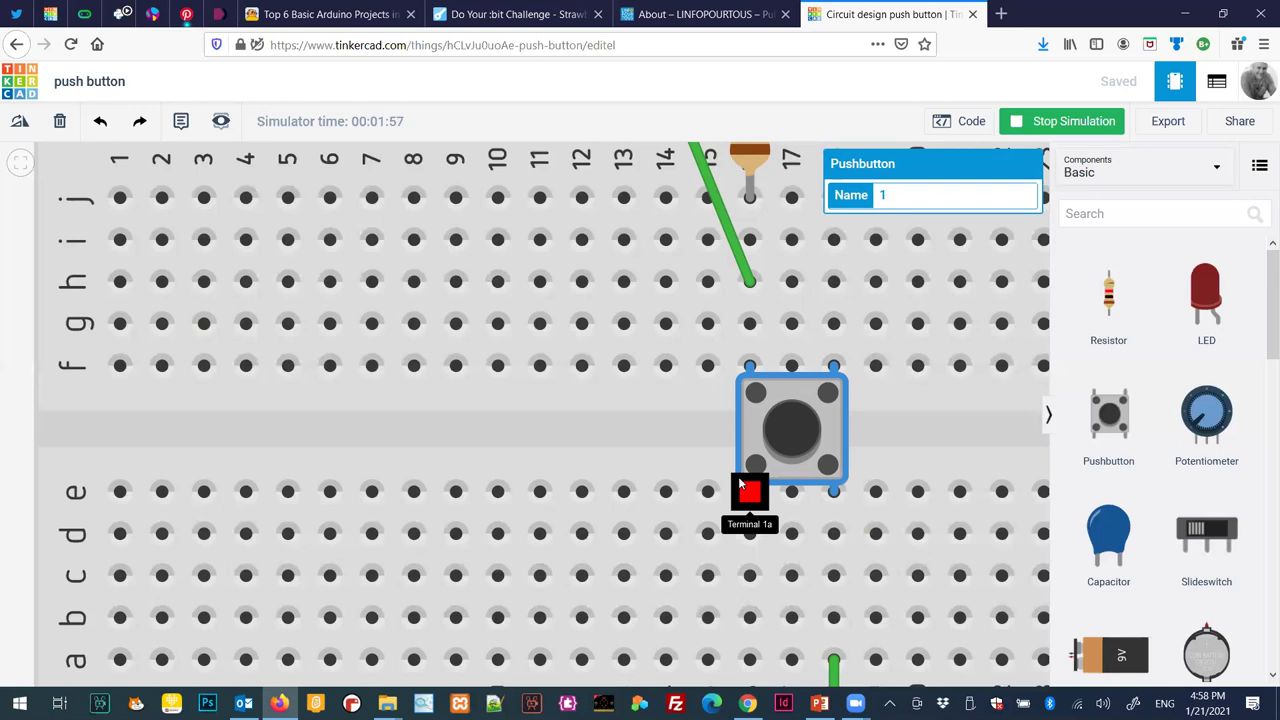
scroll(695, 450, "down", 1)
scroll(695, 448, "down", 2)
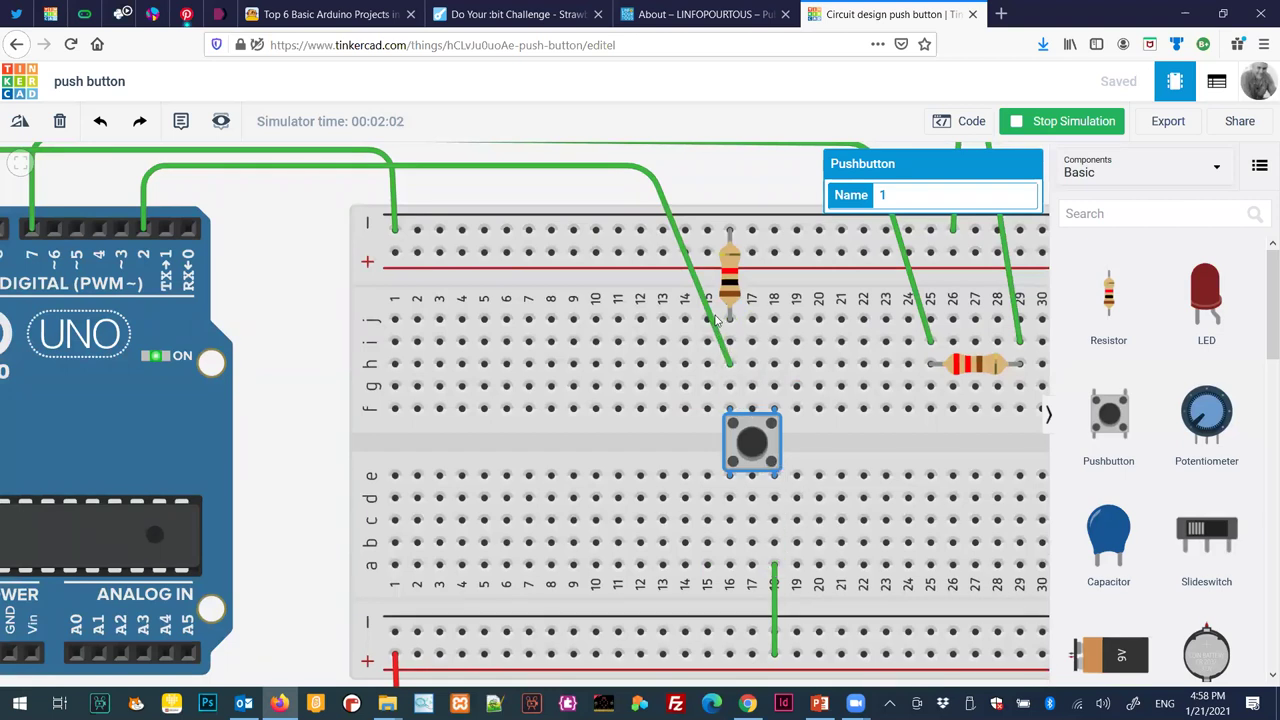
Operate the pushbutton again in the running simulation, check its wiring up close, and stop the simulation.
left_click(751, 445)
scroll(900, 308, "up", 1)
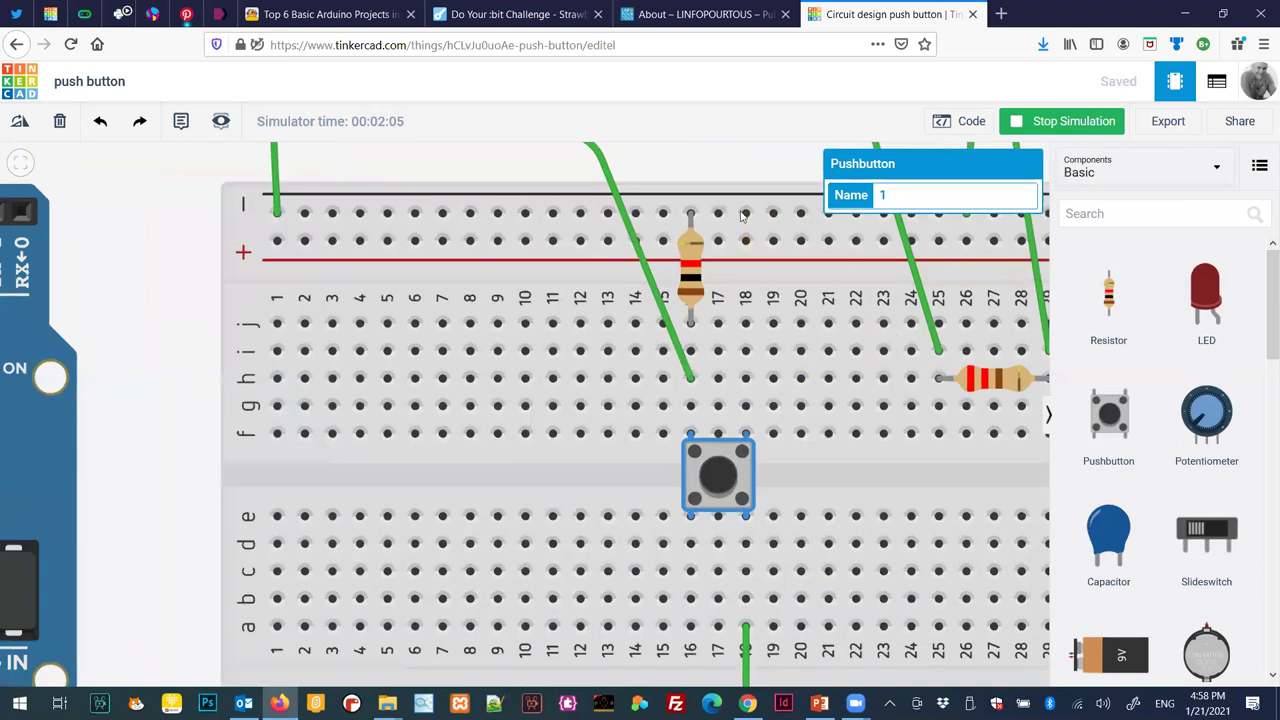
scroll(740, 220, "down", 3)
scroll(720, 475, "down", 1)
left_click(718, 472)
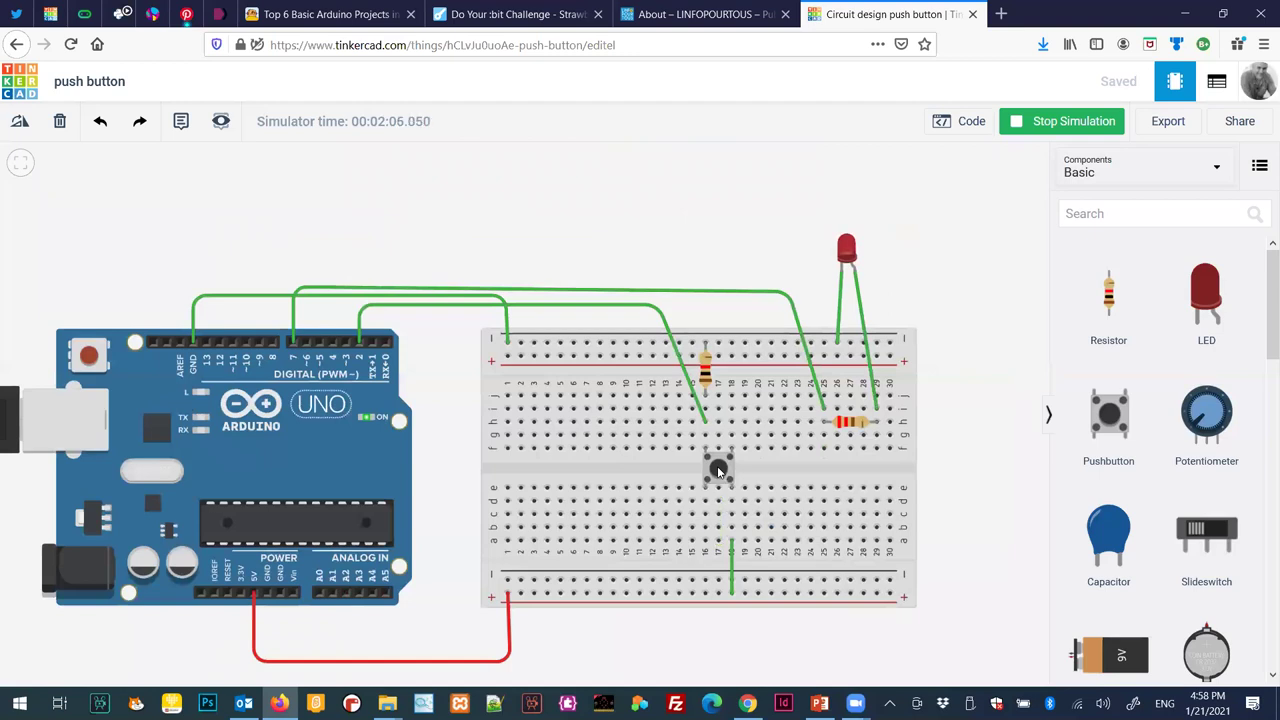
left_click(1043, 128)
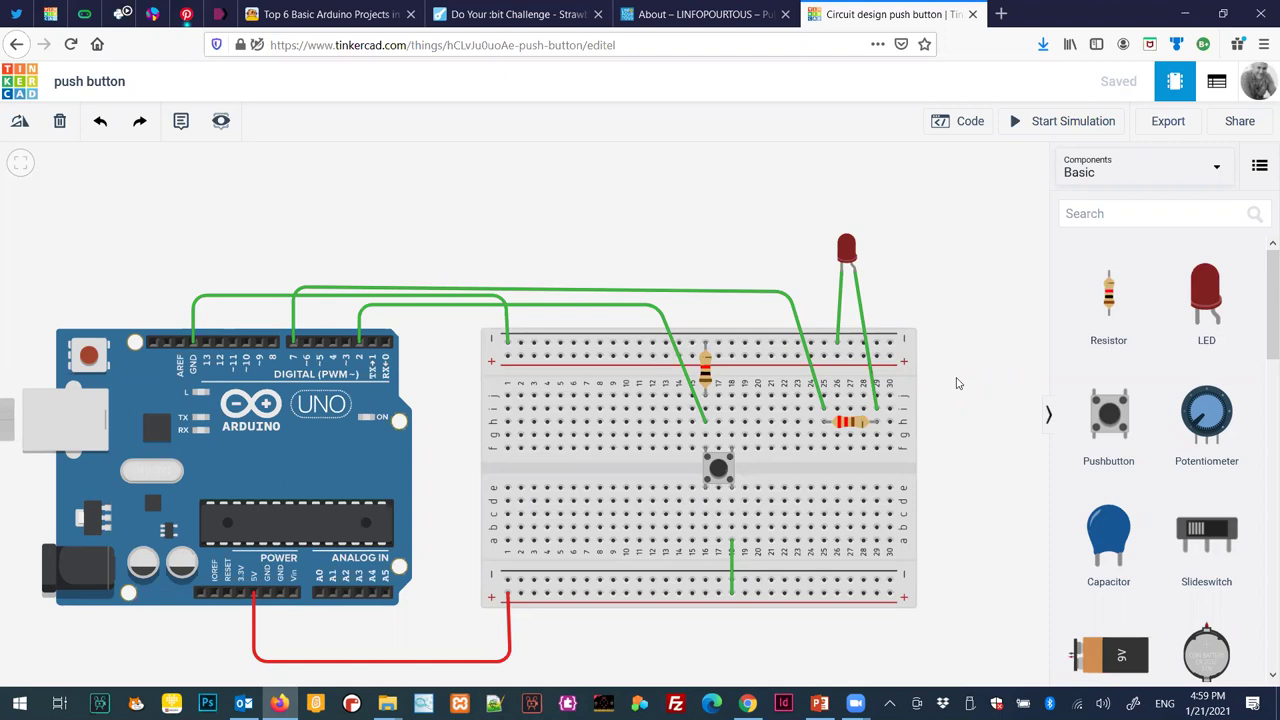
Inspect the properties of the resistor above the pushbutton and check how the button is connected on the breadboard.
left_click(708, 378)
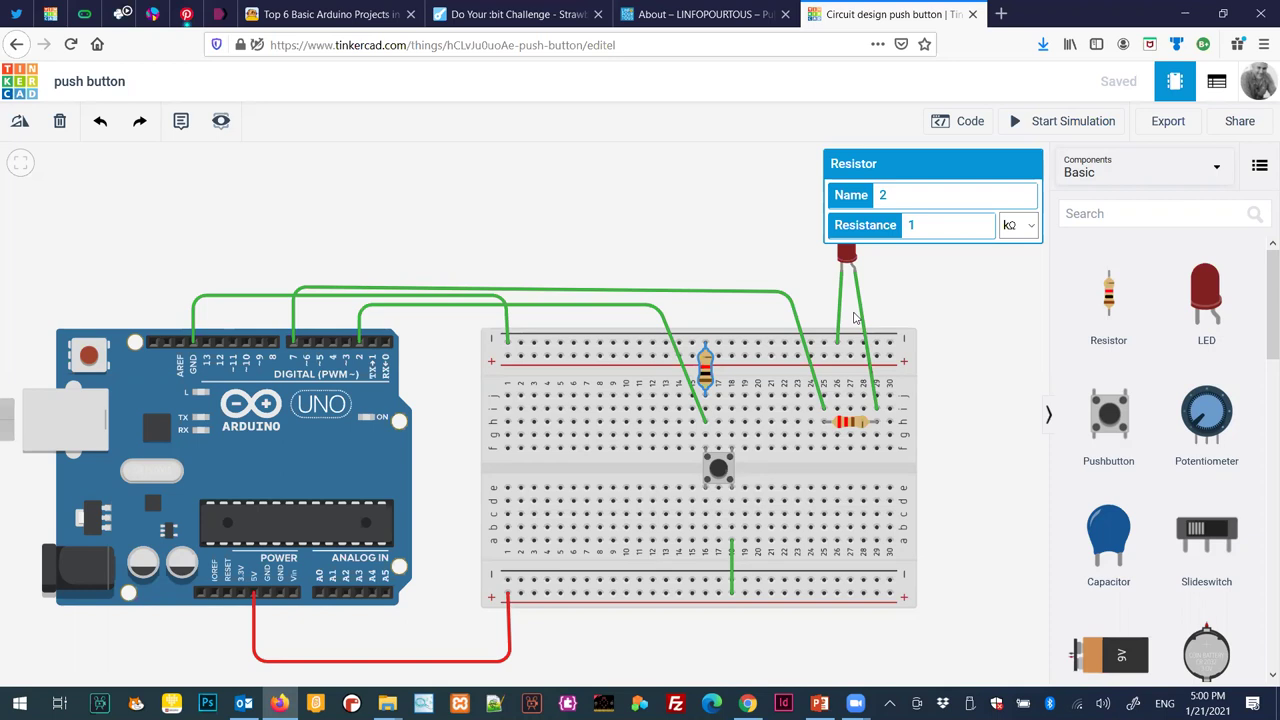
left_click(525, 222)
left_click_drag(531, 180, 545, 114)
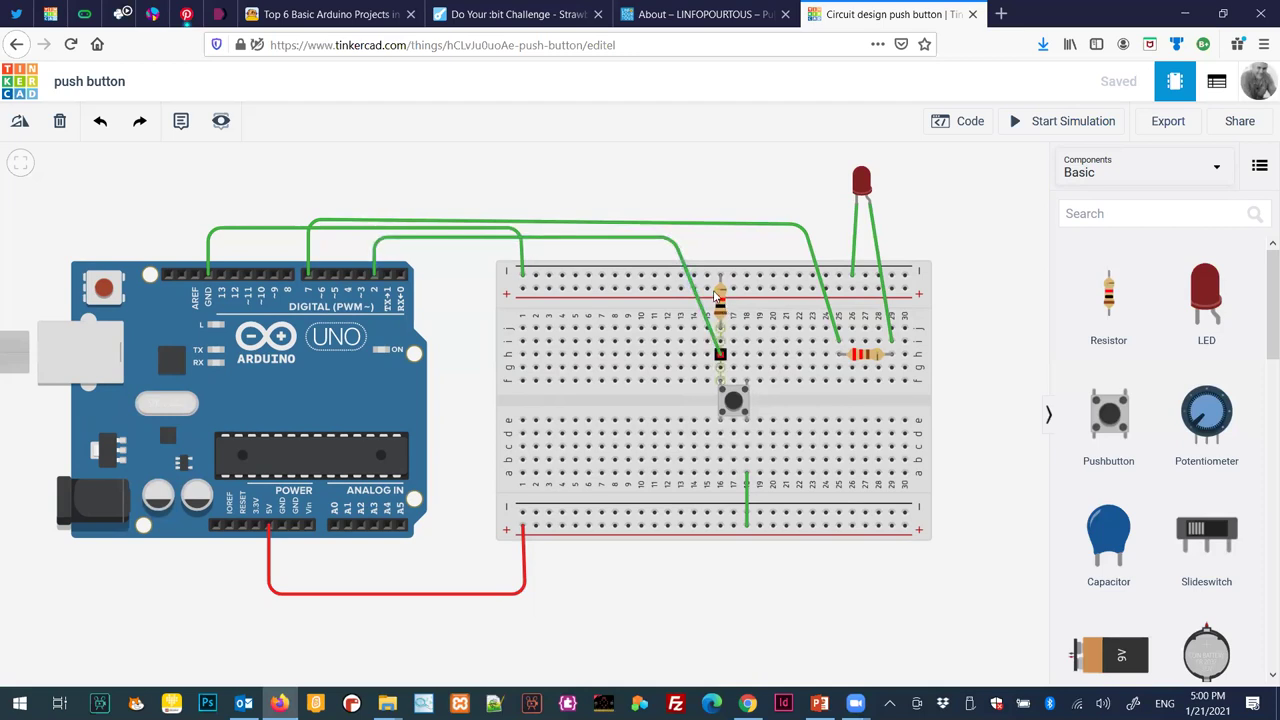
left_click(733, 400)
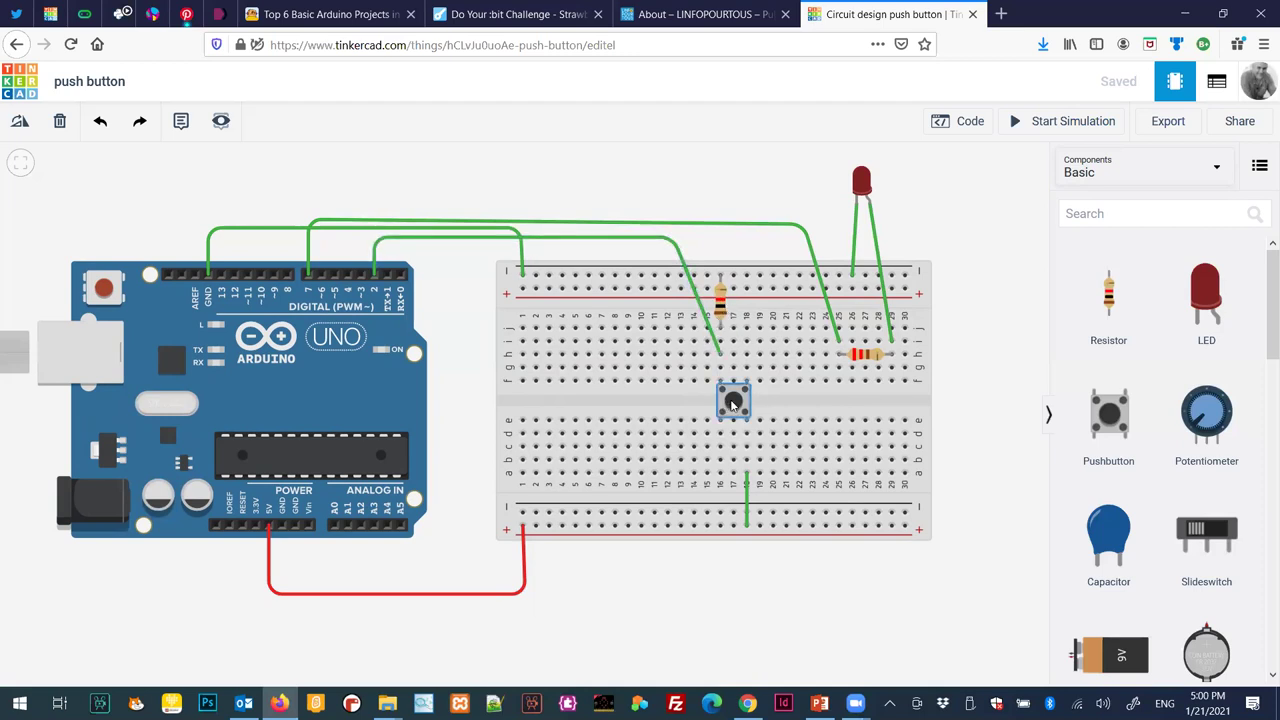
left_click(727, 200)
Examine the pushbutton's block code, the Variables, Input, Control and Math categories its blocks come from, and the comparison operators, then hide the code.
left_click(958, 122)
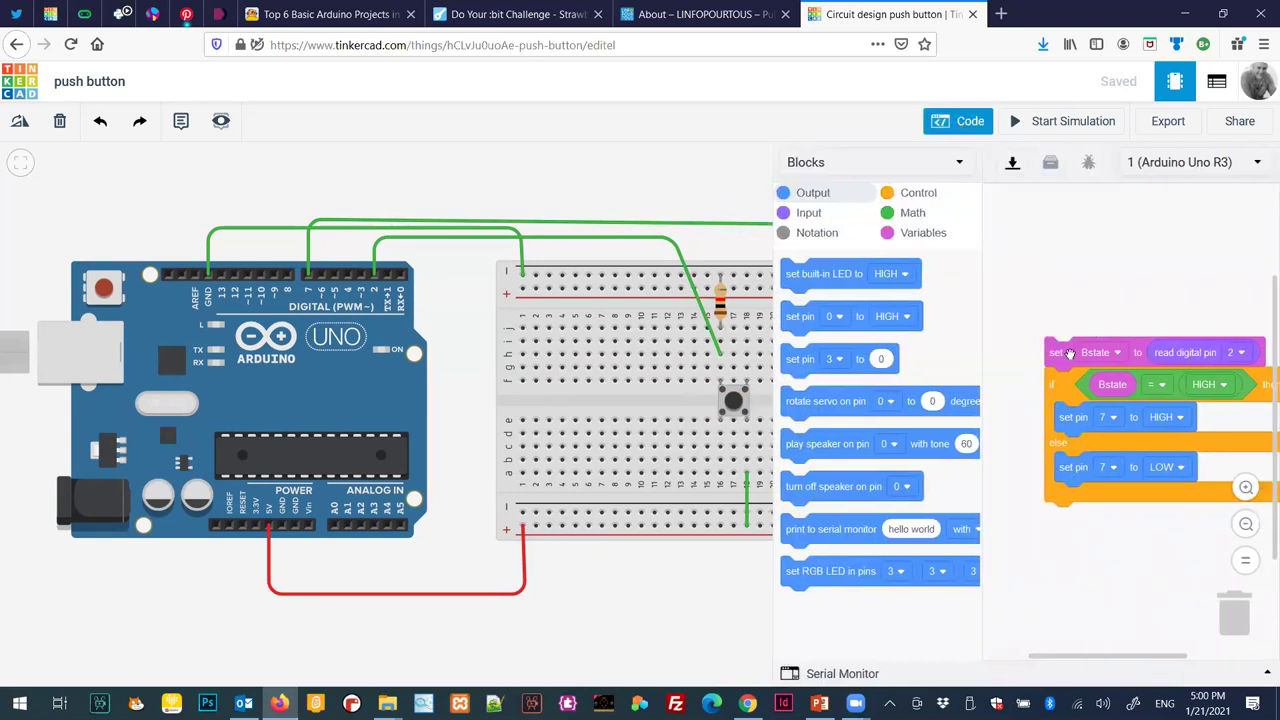
left_click_drag(1072, 353, 1030, 322)
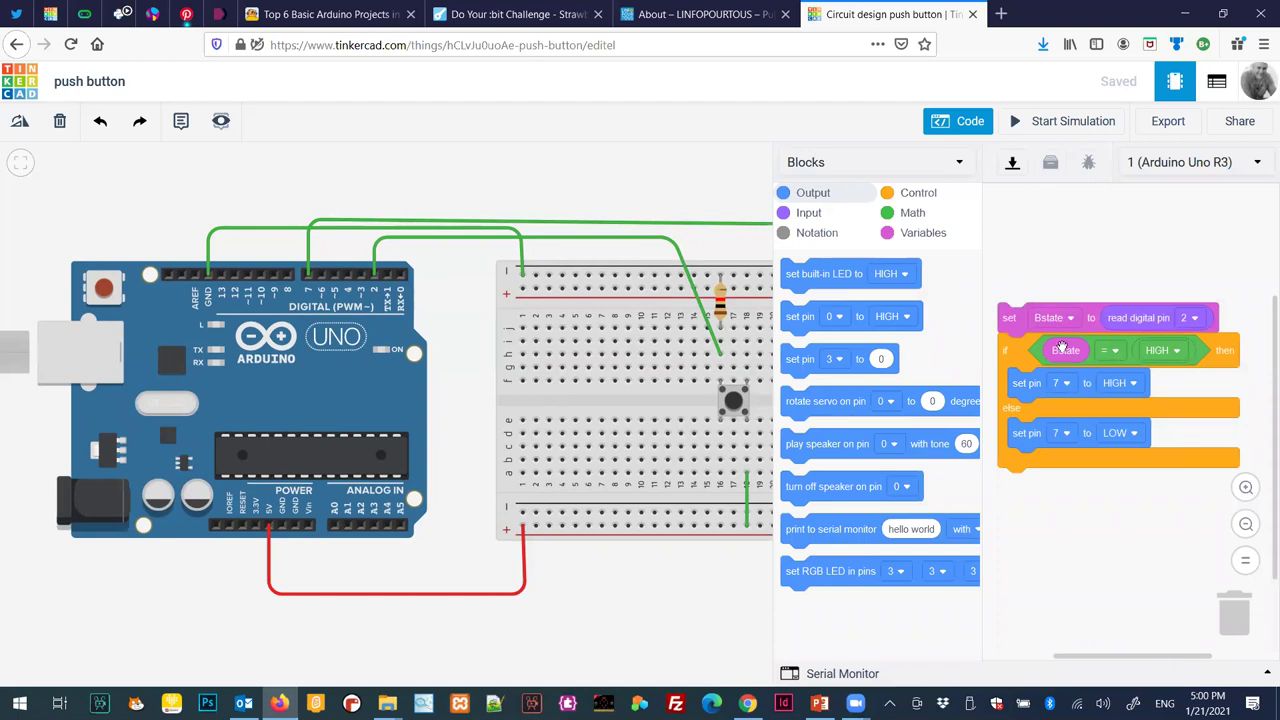
left_click(936, 233)
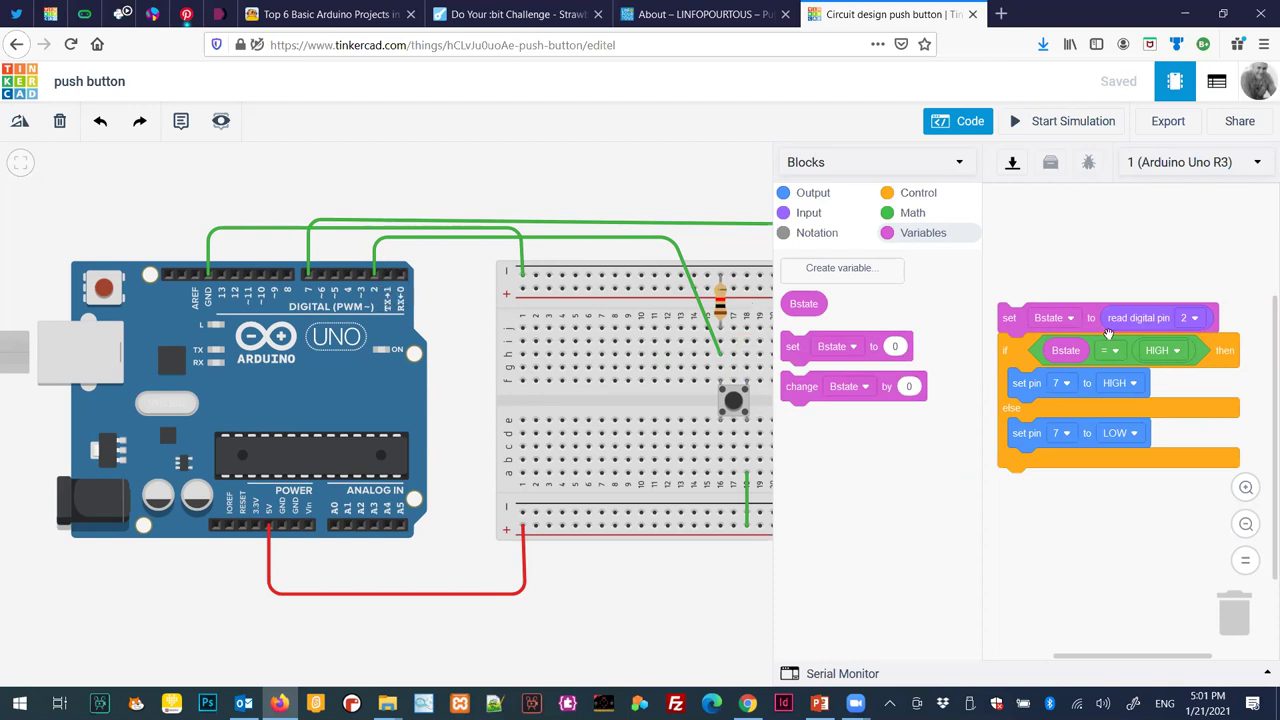
left_click(818, 218)
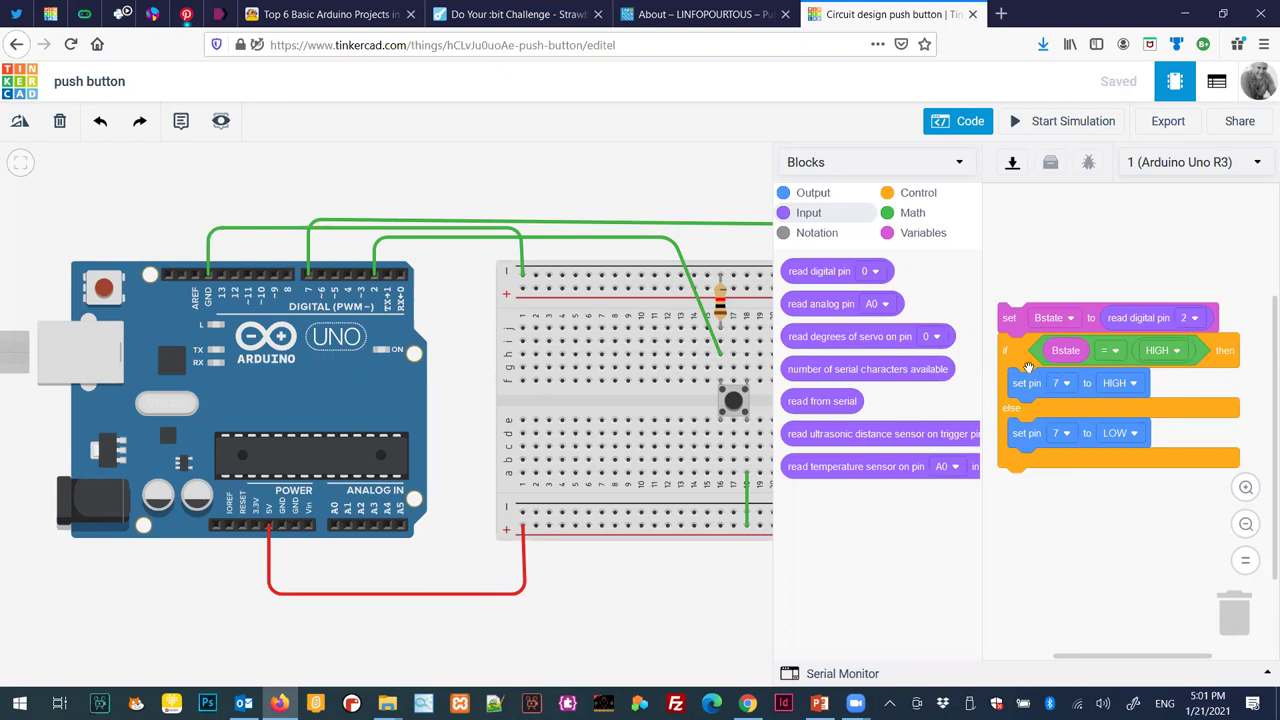
left_click(910, 192)
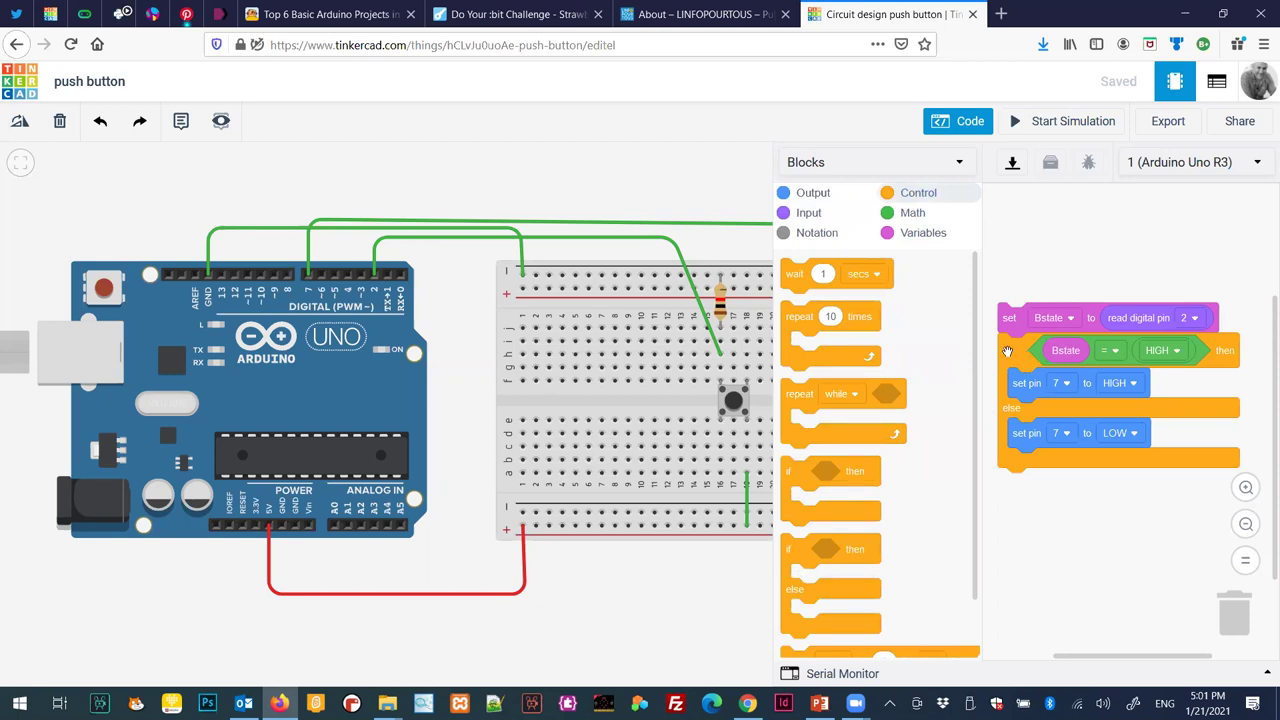
left_click(911, 214)
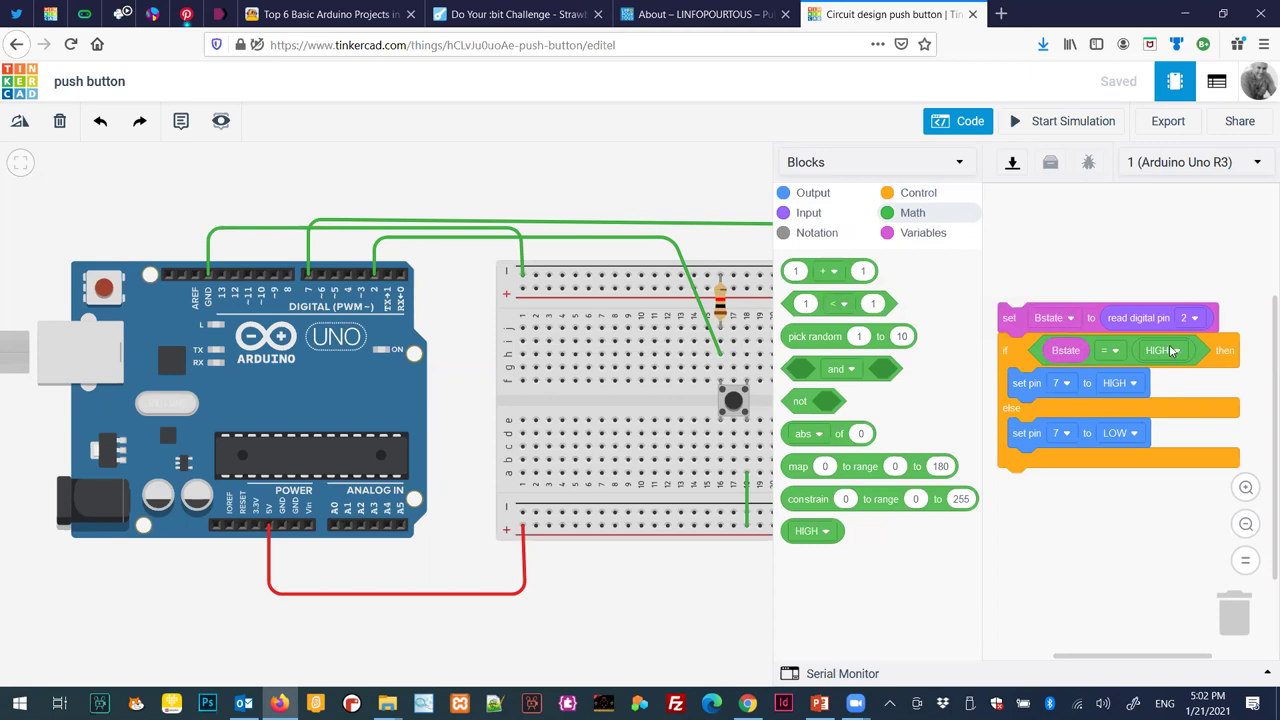
left_click(1115, 351)
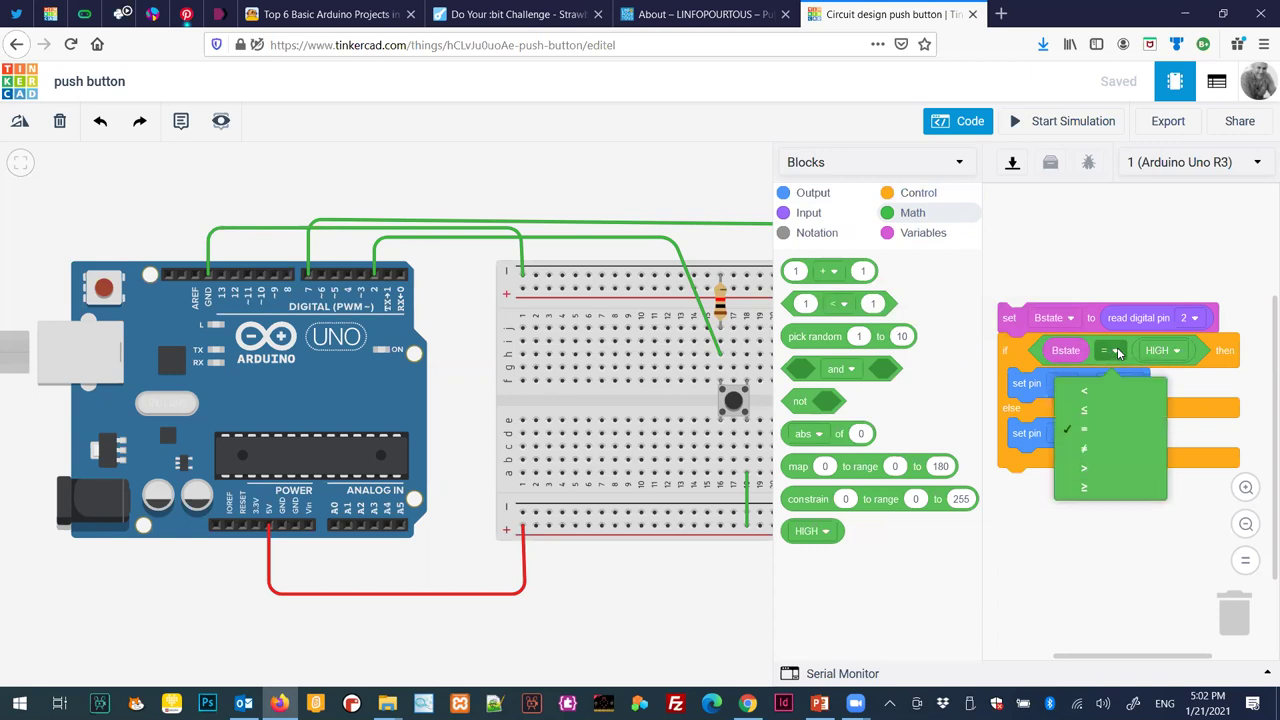
left_click(1090, 432)
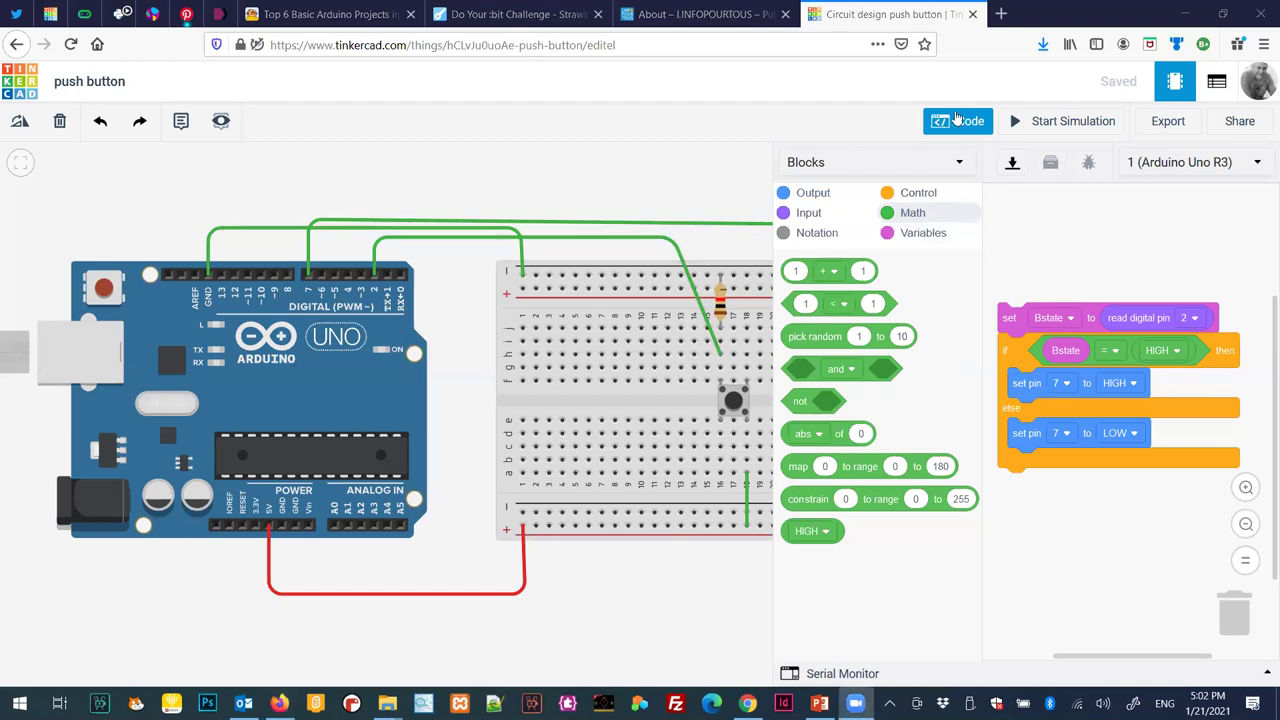
left_click(962, 122)
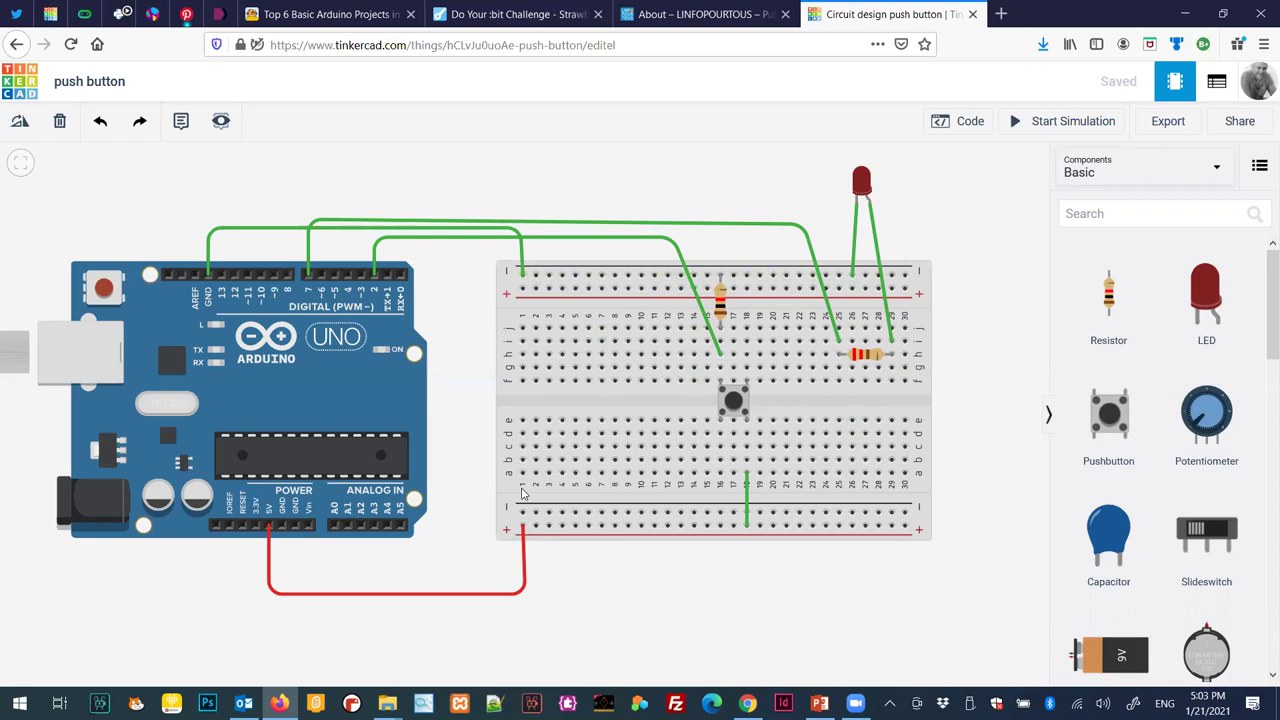
Return to the Circuits dashboard and open the "Ultrasonic Sensor" design for editing.
left_click(740, 400)
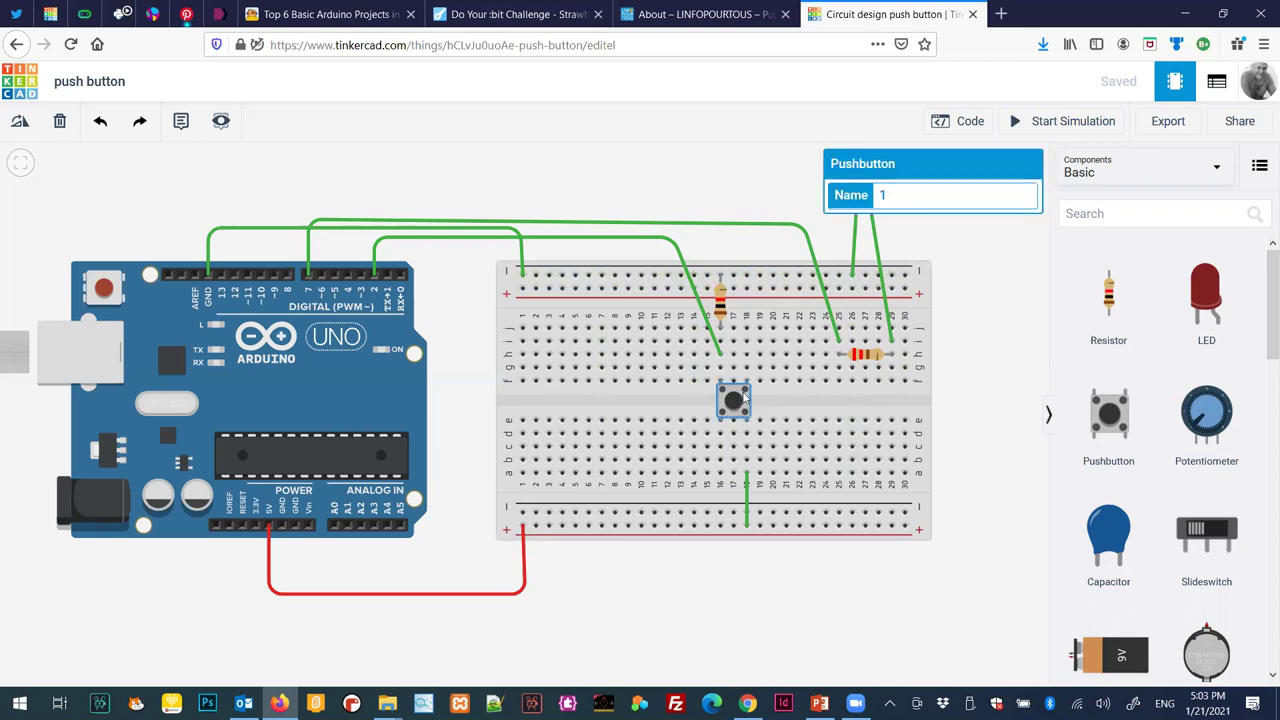
left_click(26, 74)
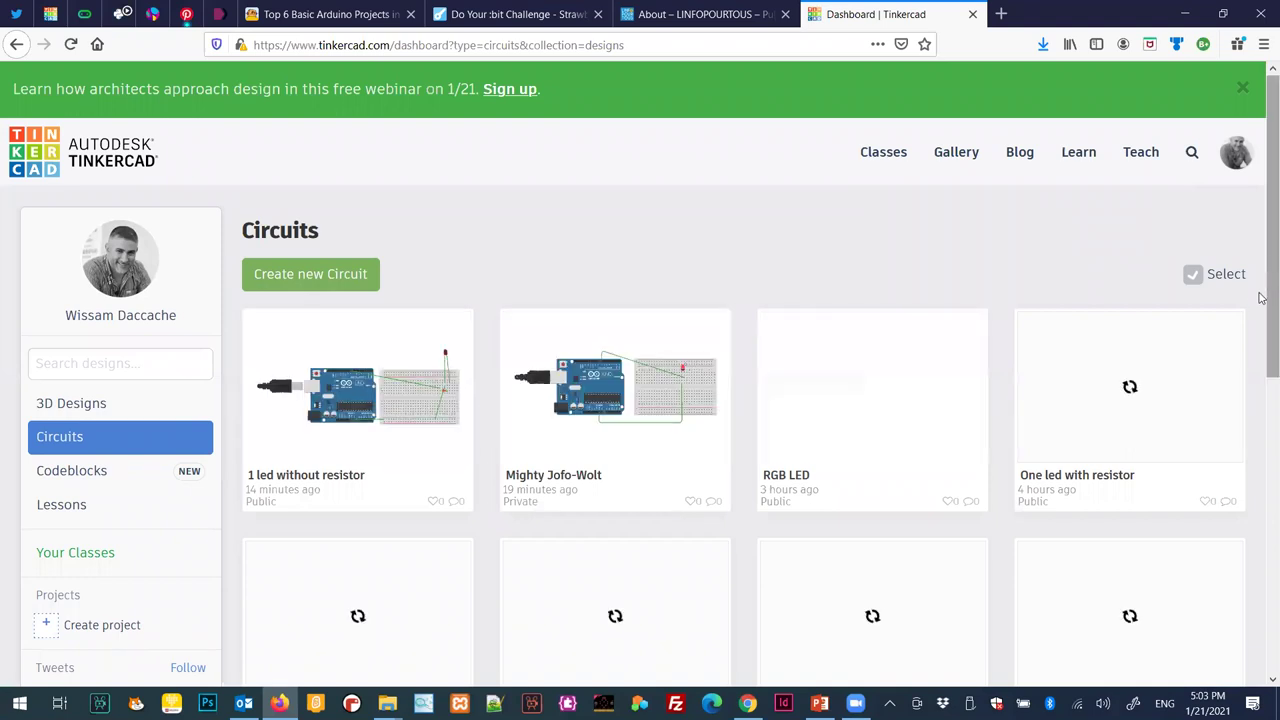
scroll(1262, 310, "down", 2)
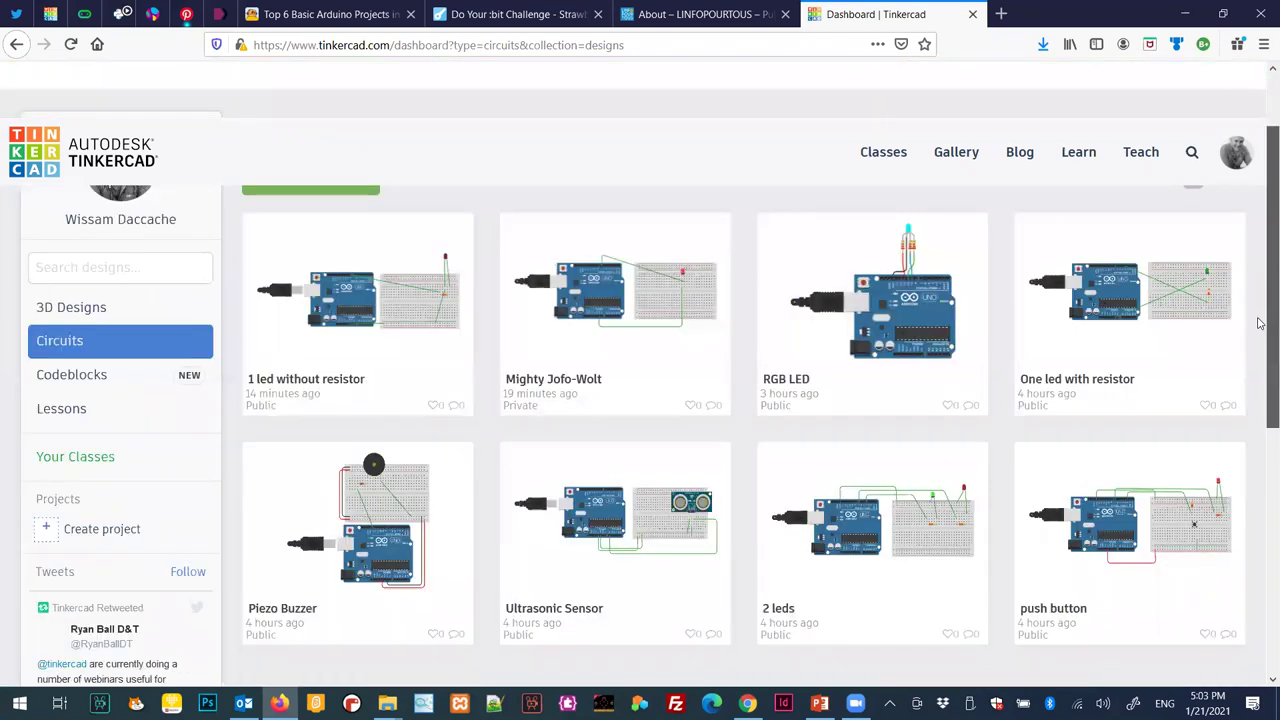
scroll(1262, 345, "down", 1)
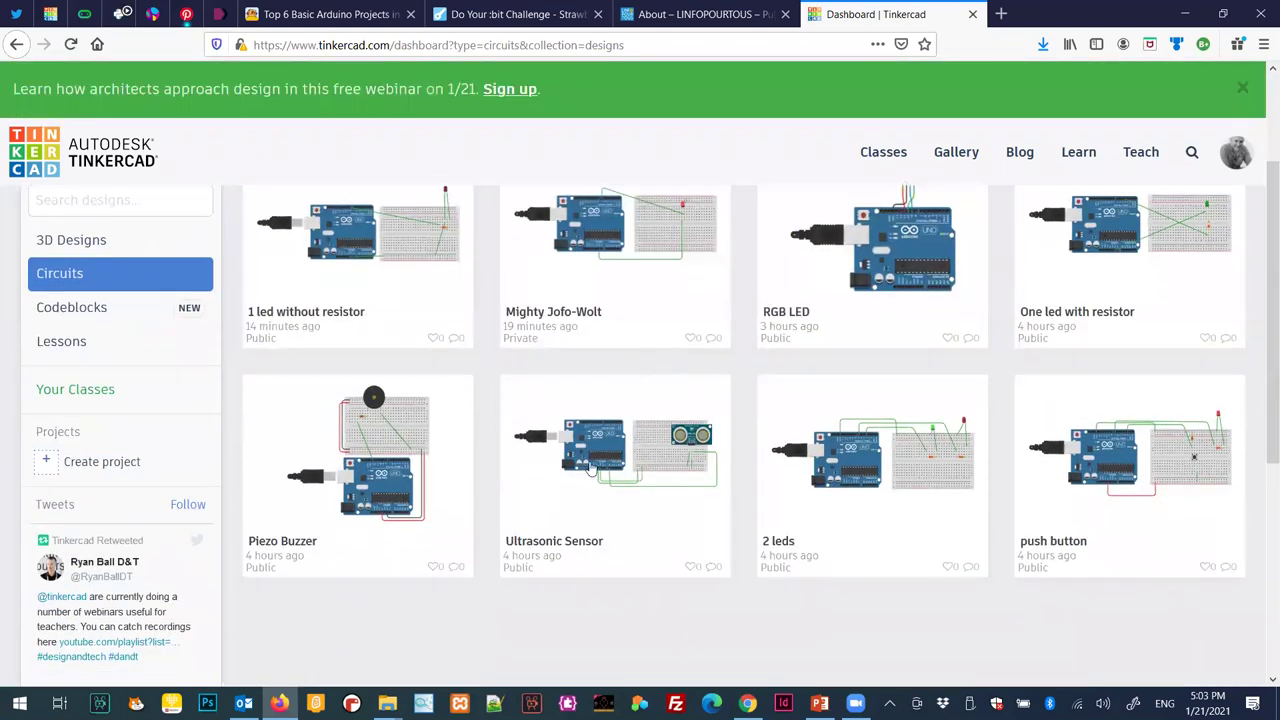
left_click(588, 476)
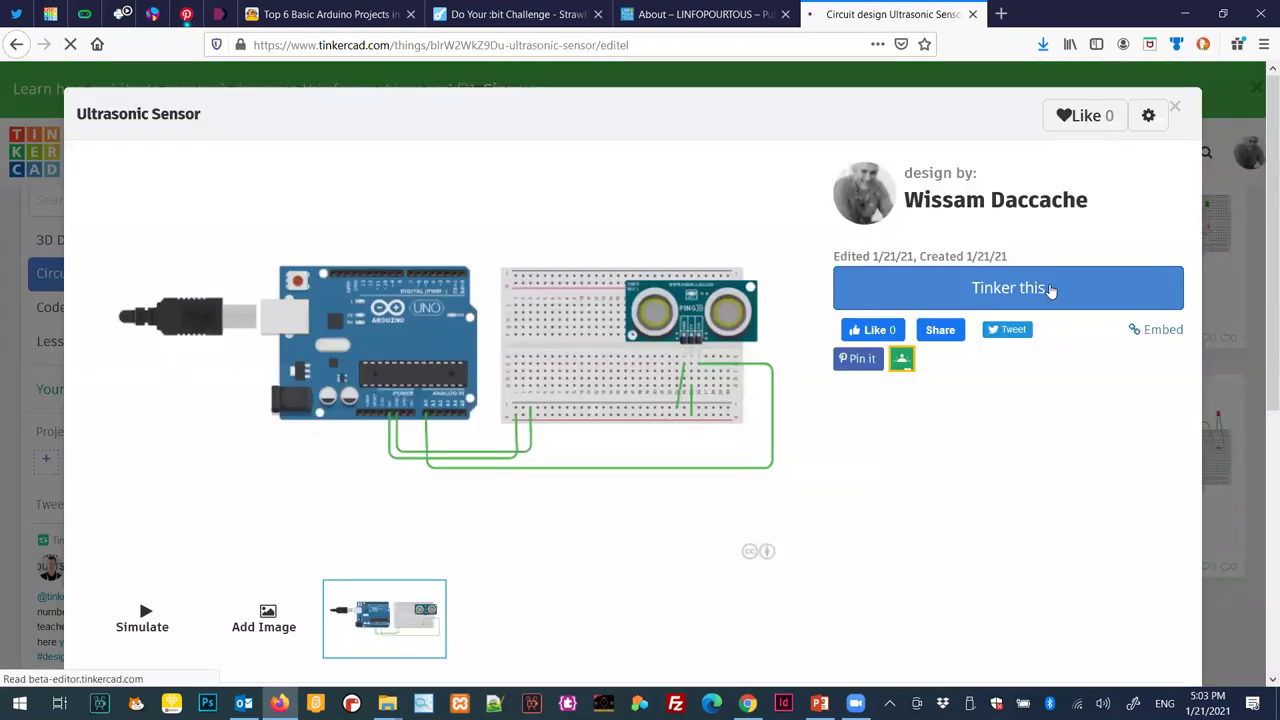
left_click(1049, 288)
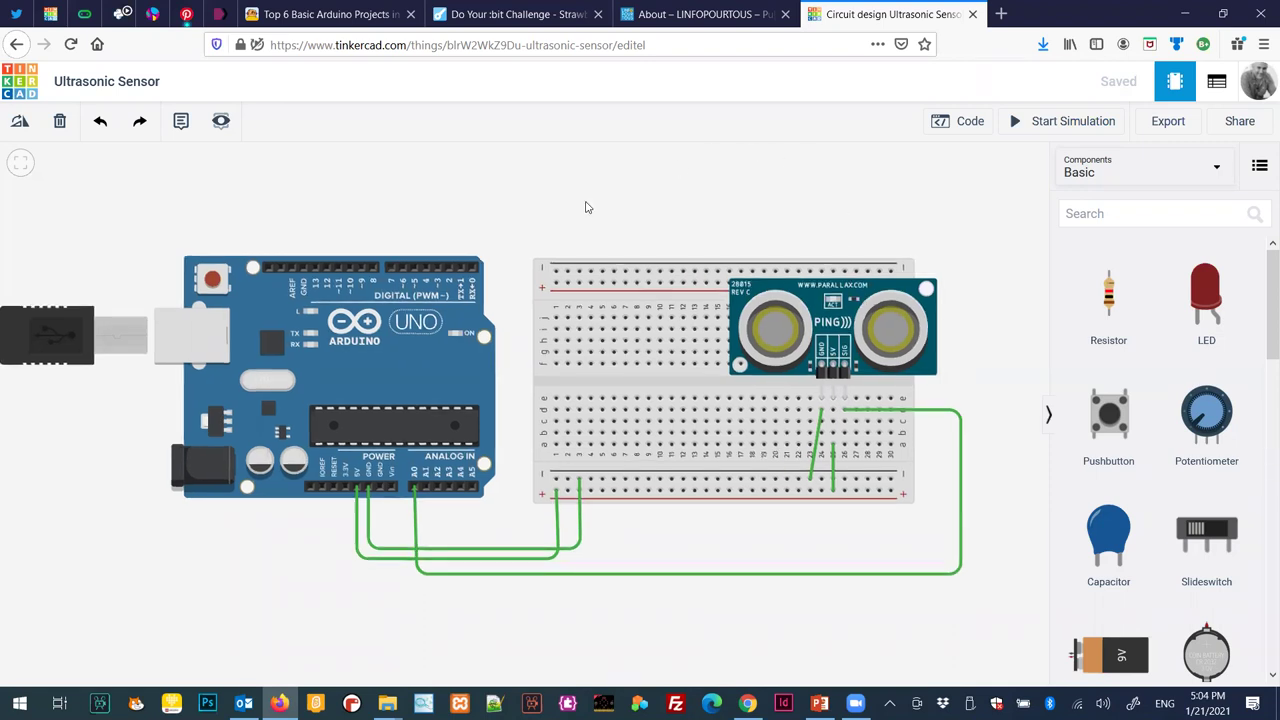
Examine the ultrasonic sensor's GND, 5V and SIG pins up close and return to the full circuit view.
left_click_drag(586, 206, 536, 223)
scroll(606, 302, "up", 3)
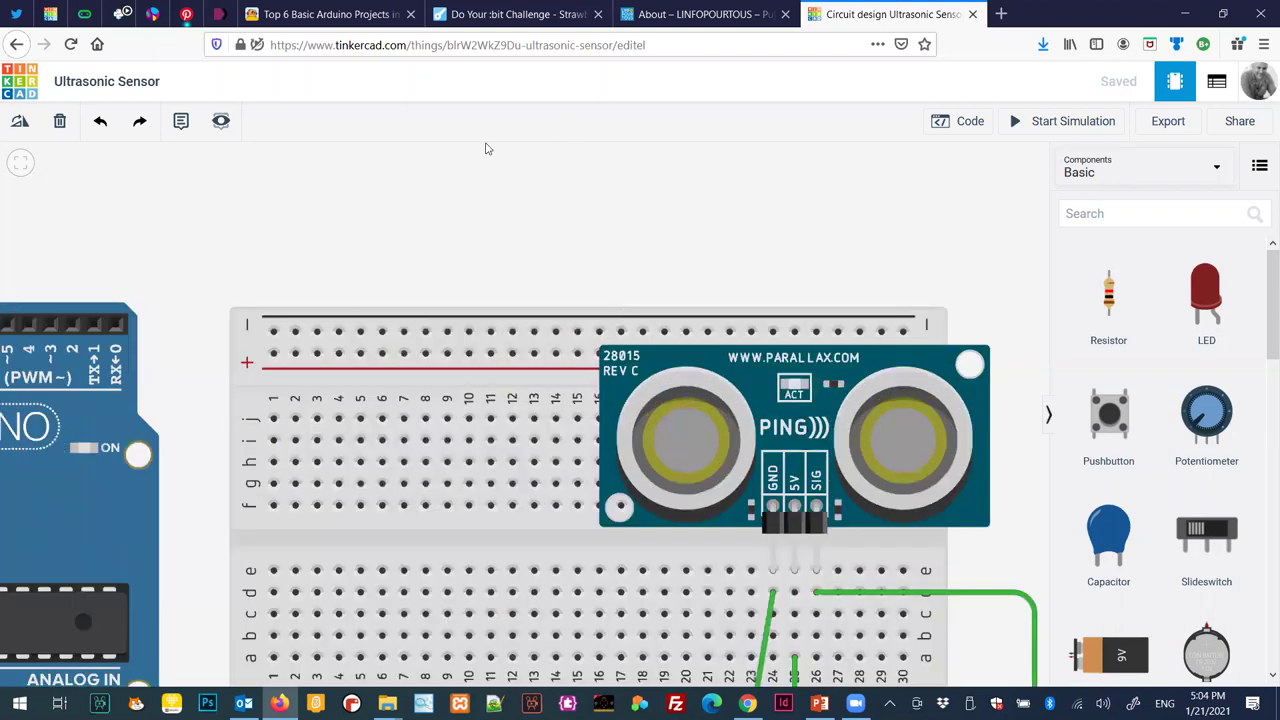
scroll(488, 186, "up", 2)
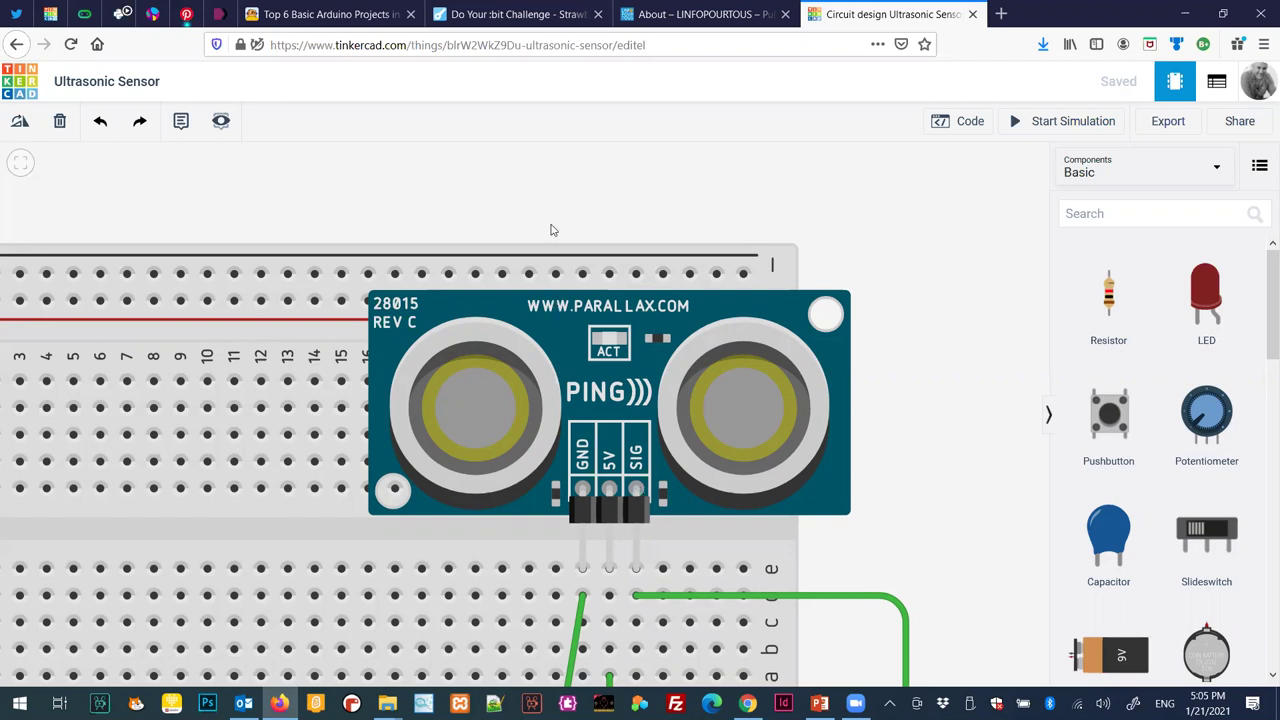
scroll(549, 223, "down", 3)
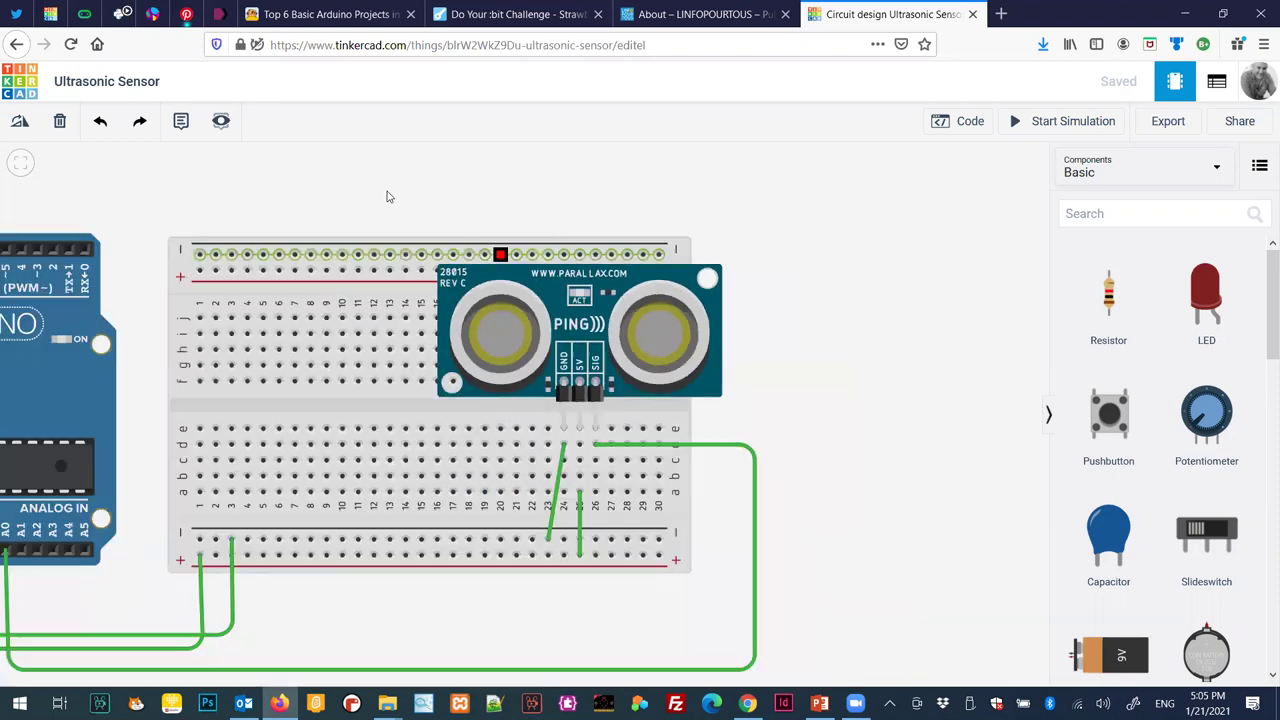
key("f")
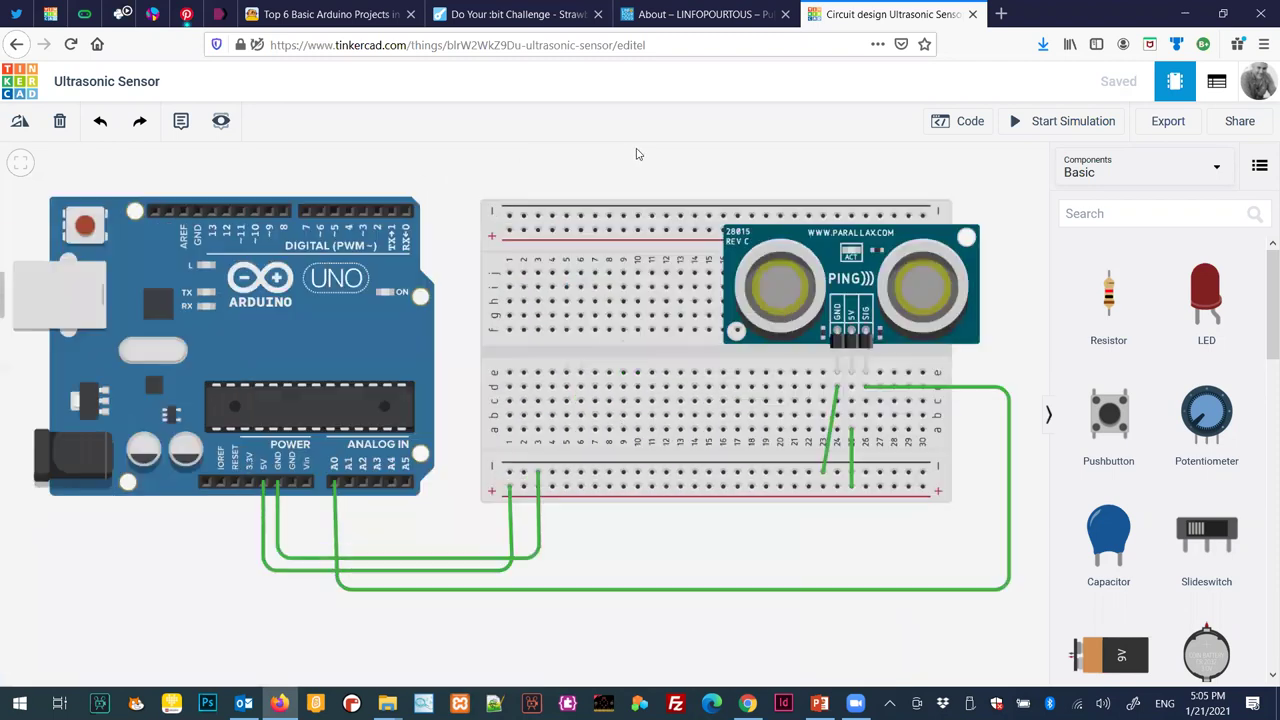
Trace the wires from the Arduino's 5V and GND pins through the breadboard rails to the ultrasonic sensor.
left_click(262, 486)
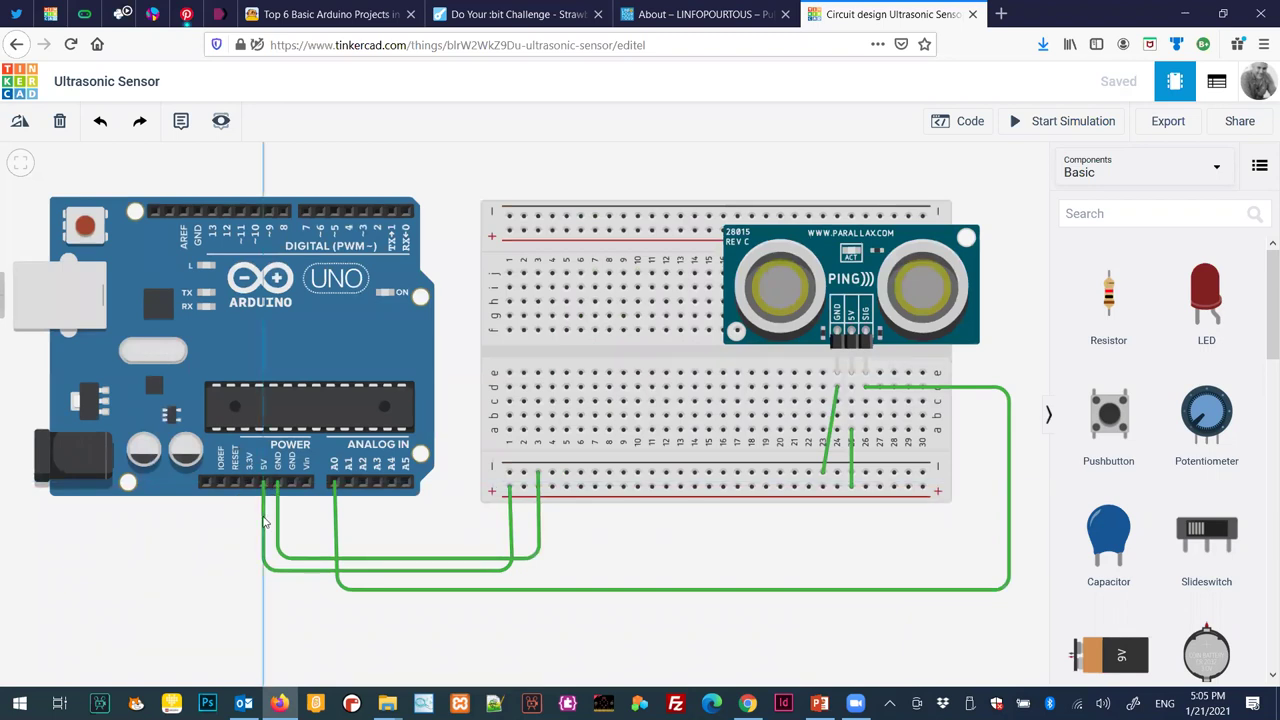
left_click(264, 520)
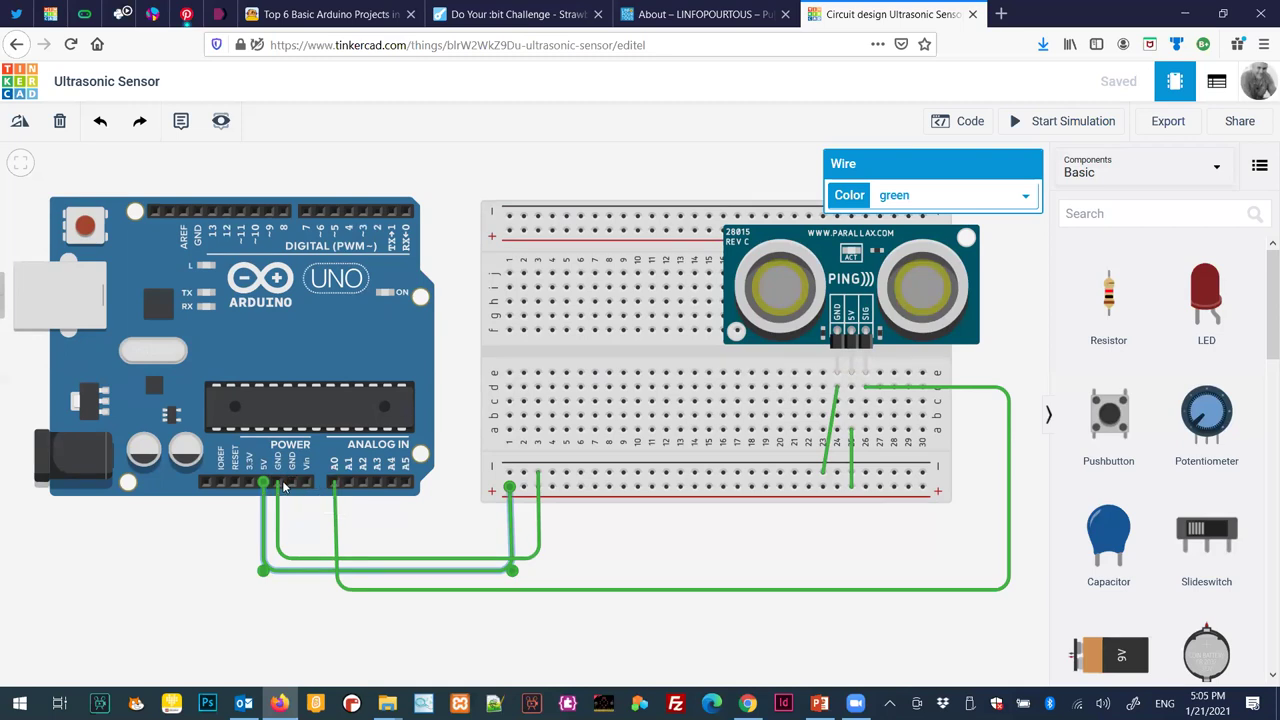
left_click(537, 471)
left_click(832, 383)
key("Escape")
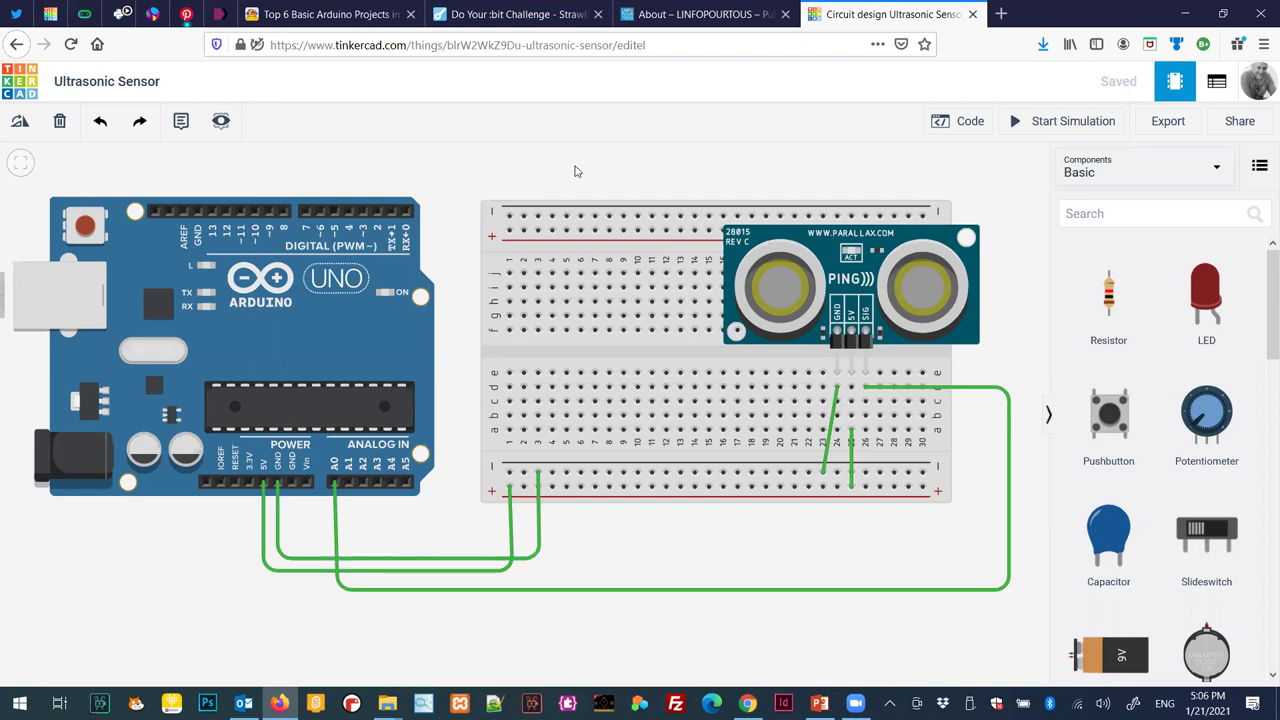
scroll(578, 166, "up", 1)
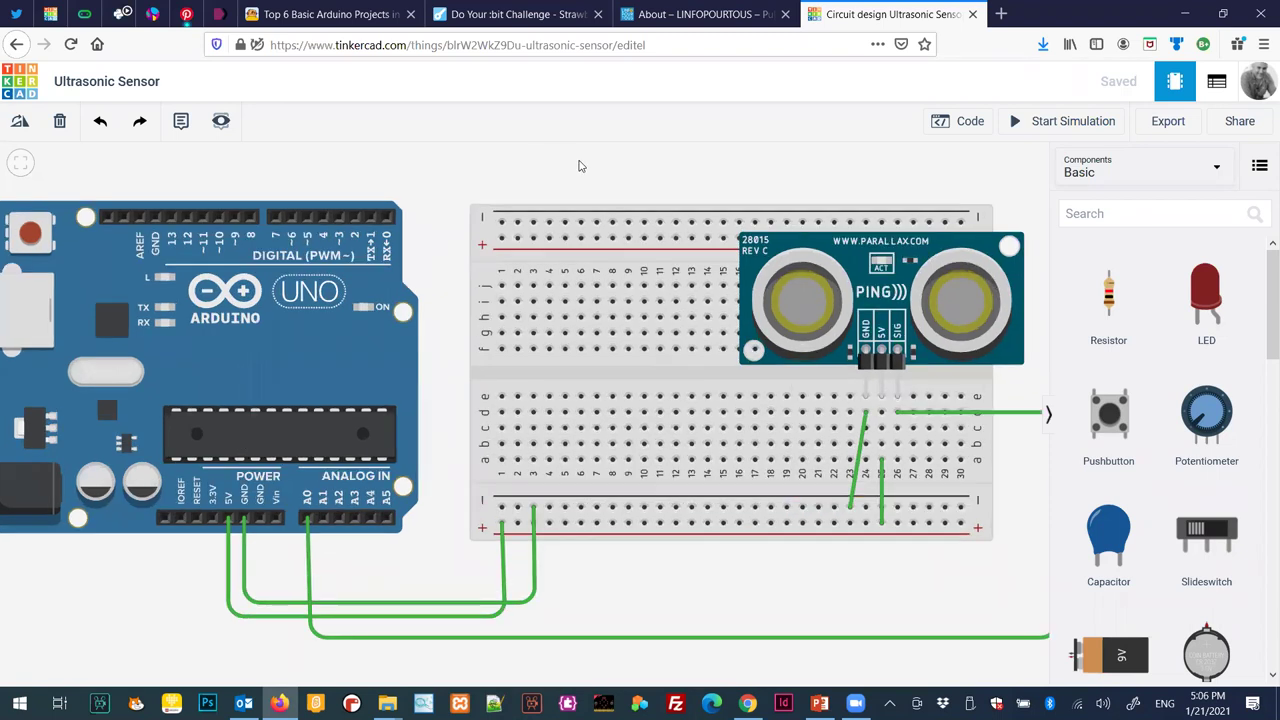
scroll(578, 166, "down", 2)
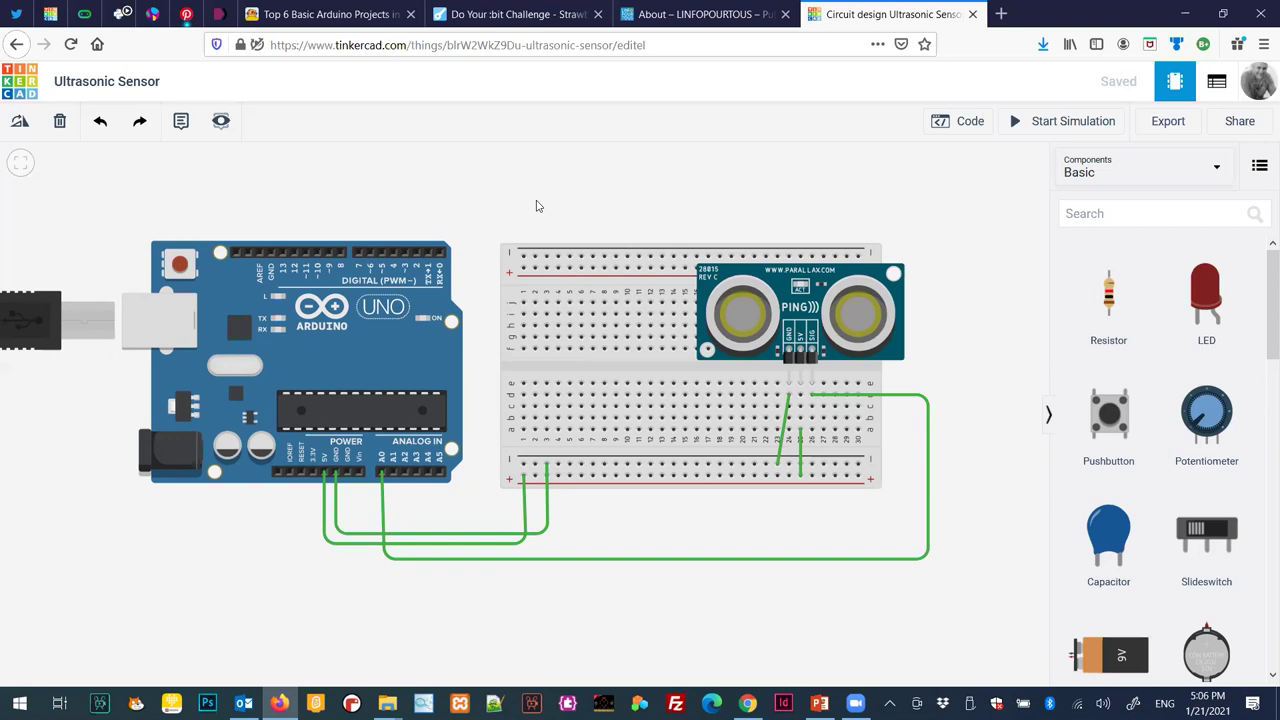
Show the ultrasonic sensor's block code and bring the "print to serial monitor" block into view for reading.
left_click(963, 124)
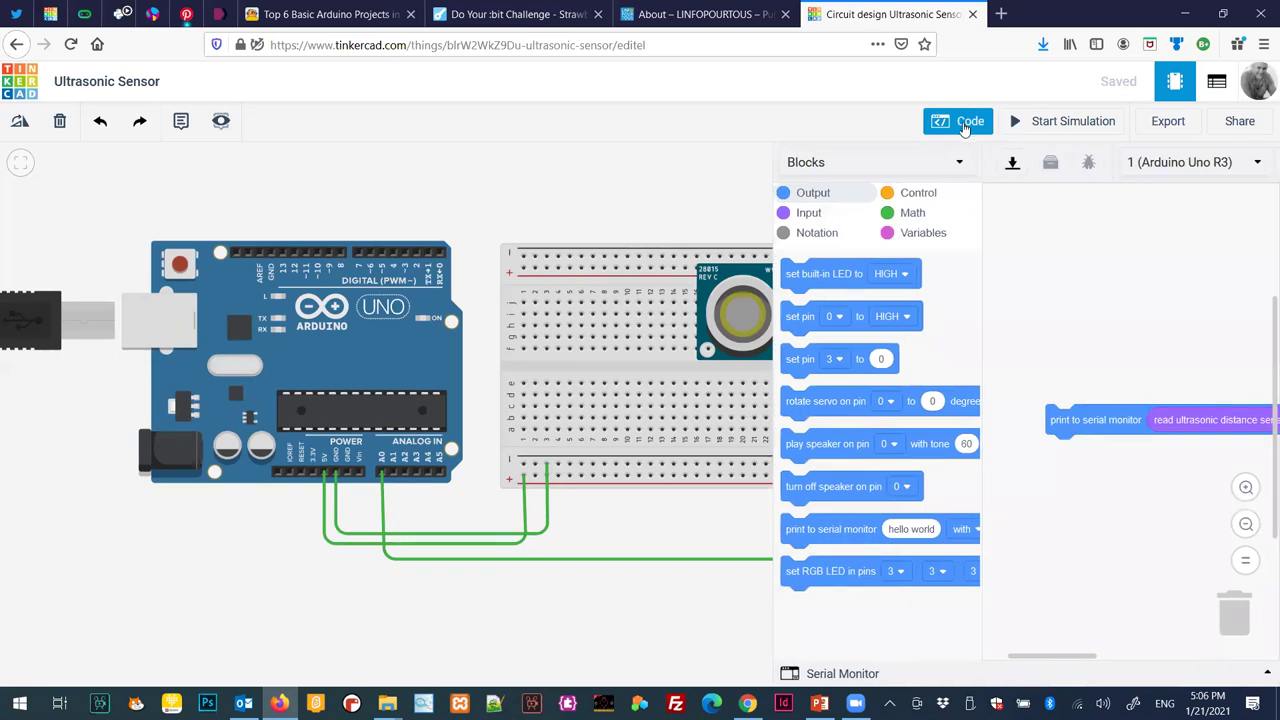
left_click_drag(1088, 422, 1038, 349)
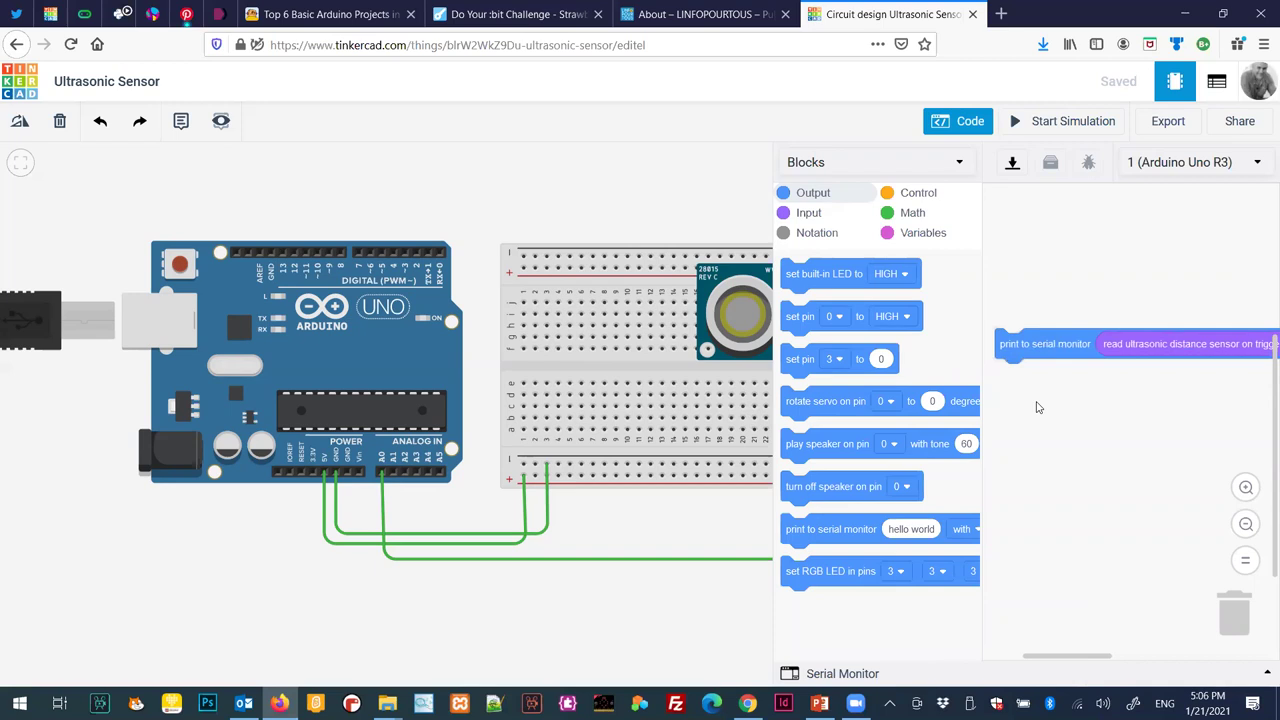
mouse_move(1067, 660)
left_mouse_down()
mouse_move(1078, 660)
mouse_move(1066, 658)
left_mouse_up()
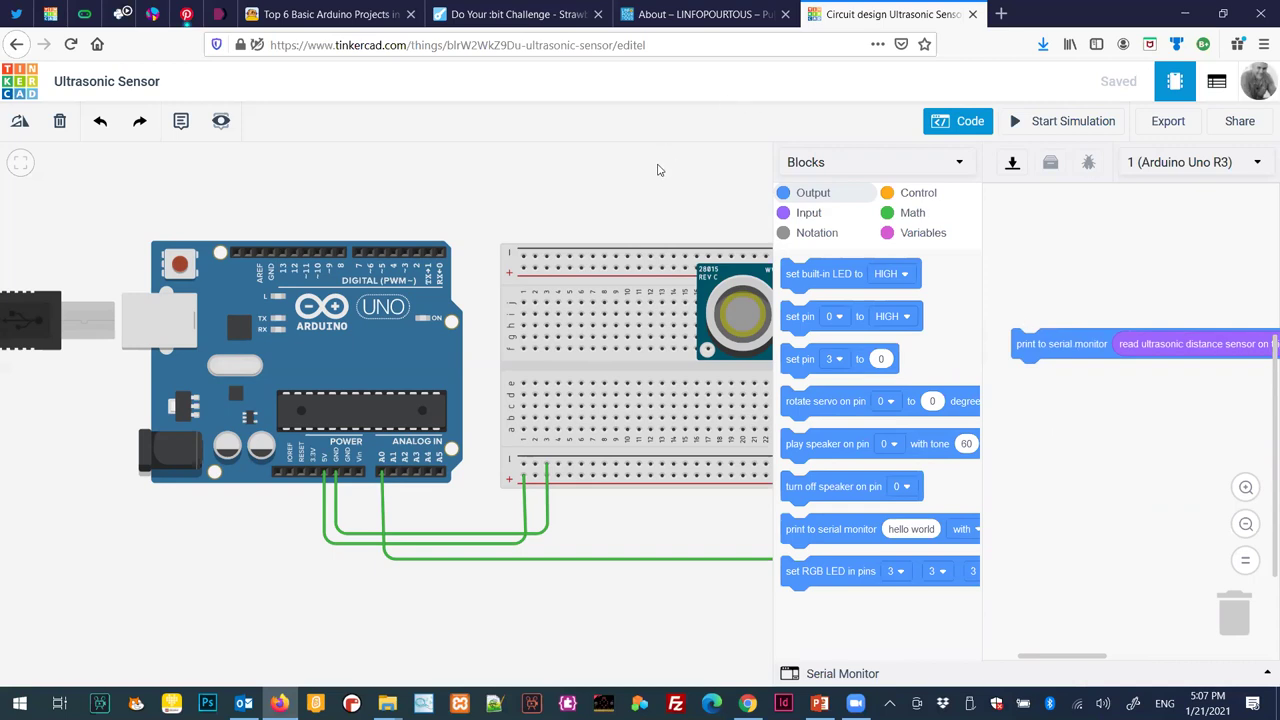
Bring the ultrasonic sensor into view beside the code and expand the Serial Monitor.
left_click_drag(558, 222, 497, 251)
scroll(478, 267, "up", 2)
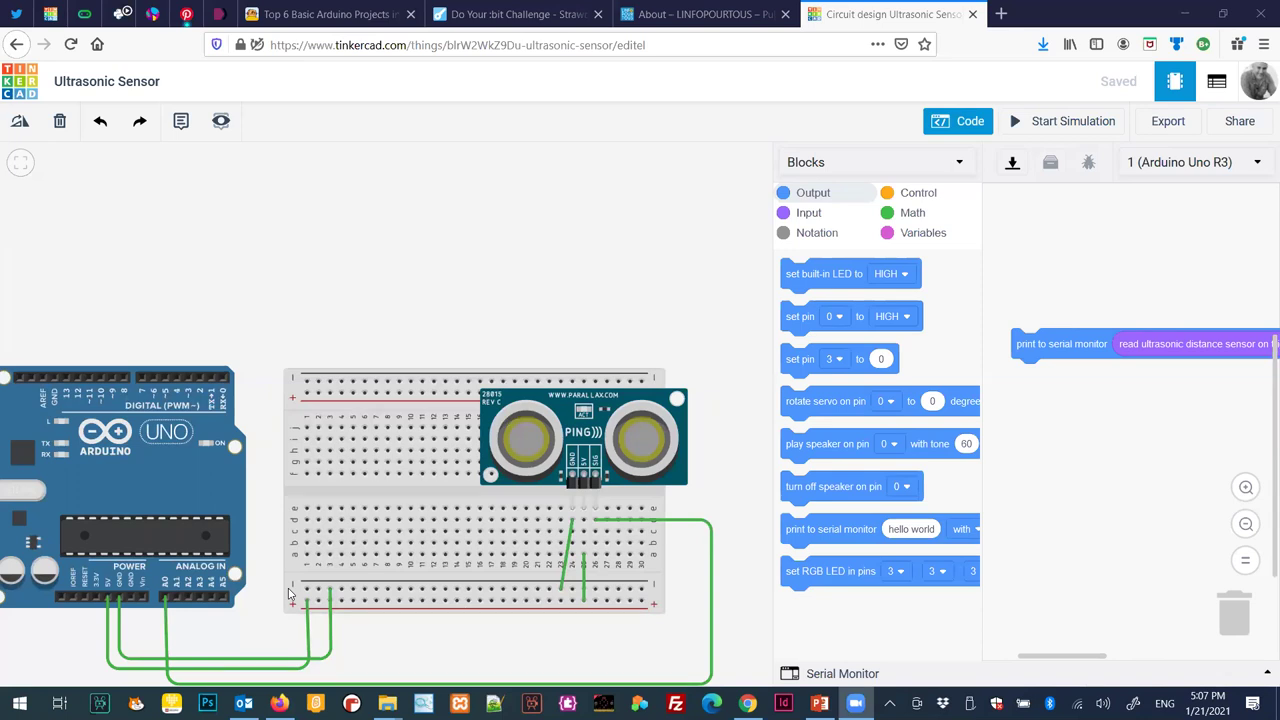
left_click(838, 676)
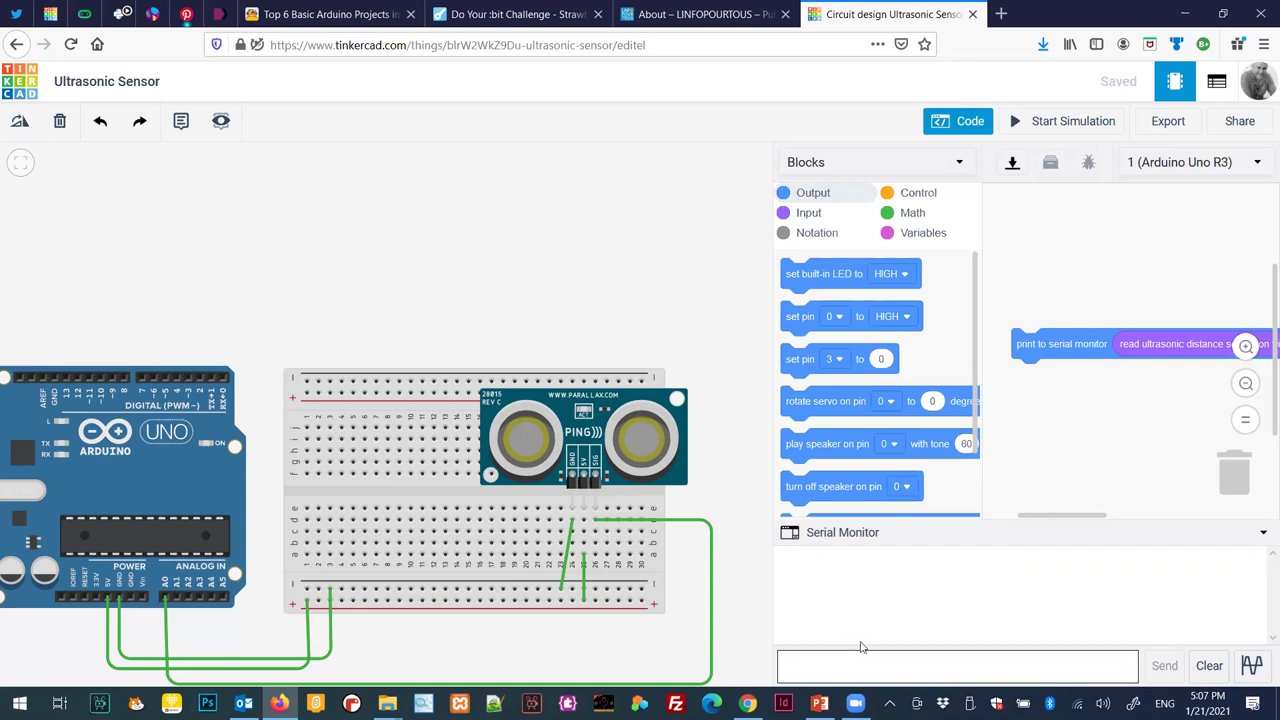
Examine the "print to serial monitor" block along its full length and locate its source blocks in the Output and Input categories.
left_click_drag(1065, 345, 1040, 344)
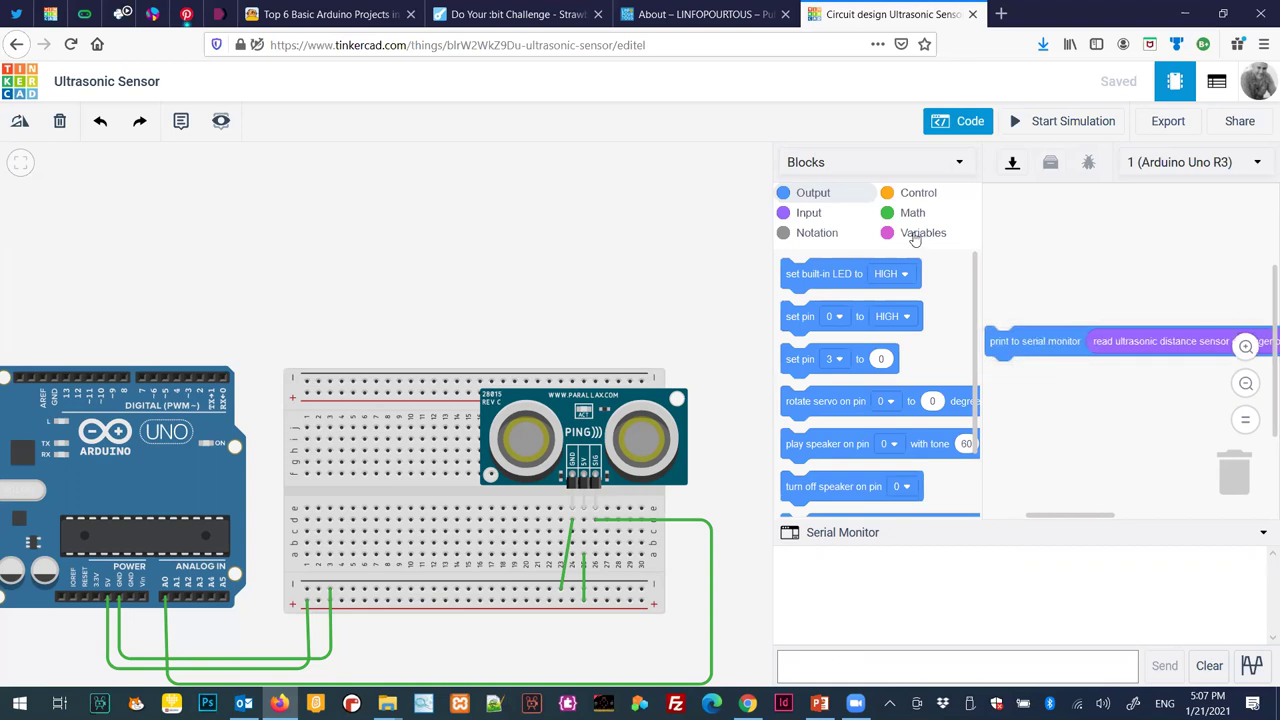
scroll(882, 430, "down", 2)
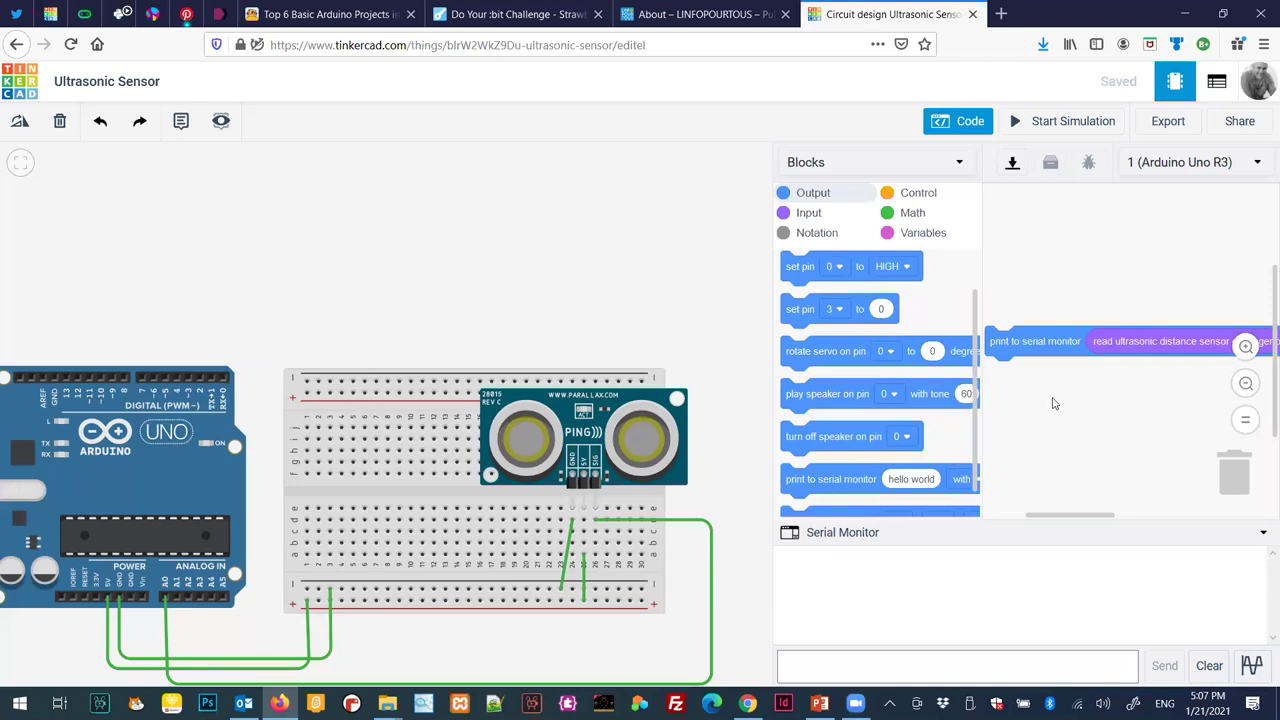
left_click(806, 215)
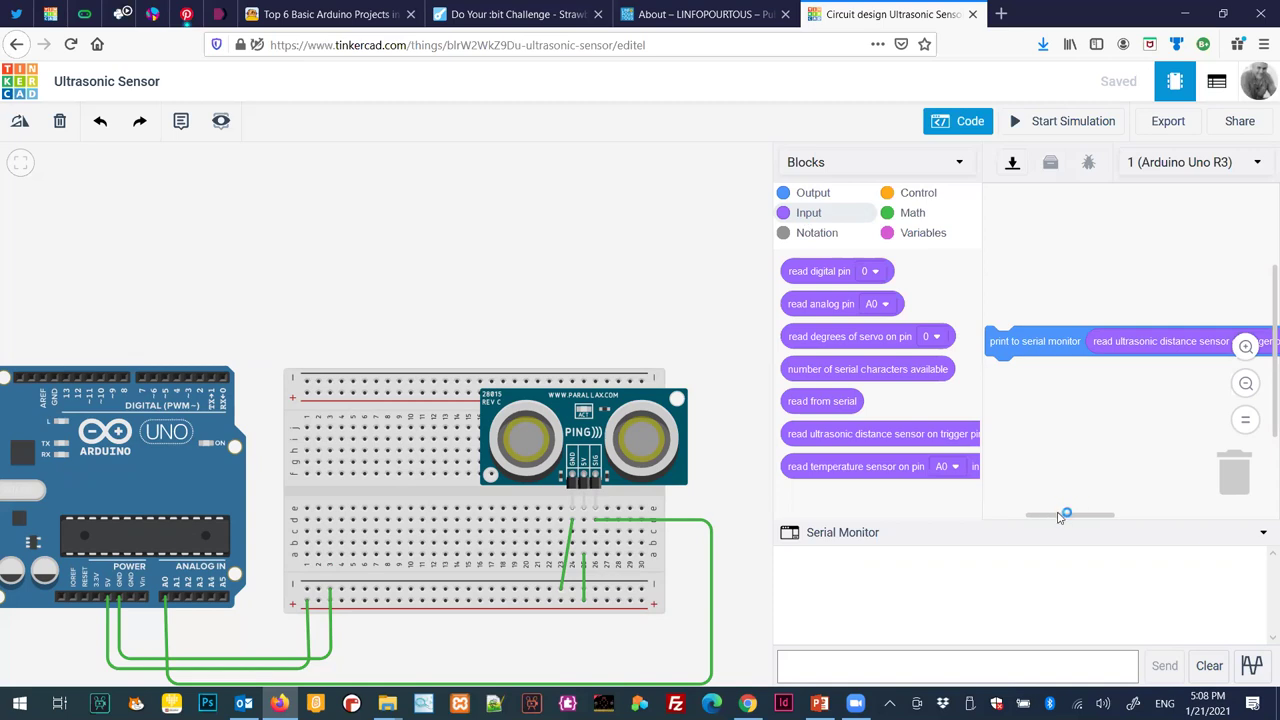
left_click_drag(1060, 519, 1138, 514)
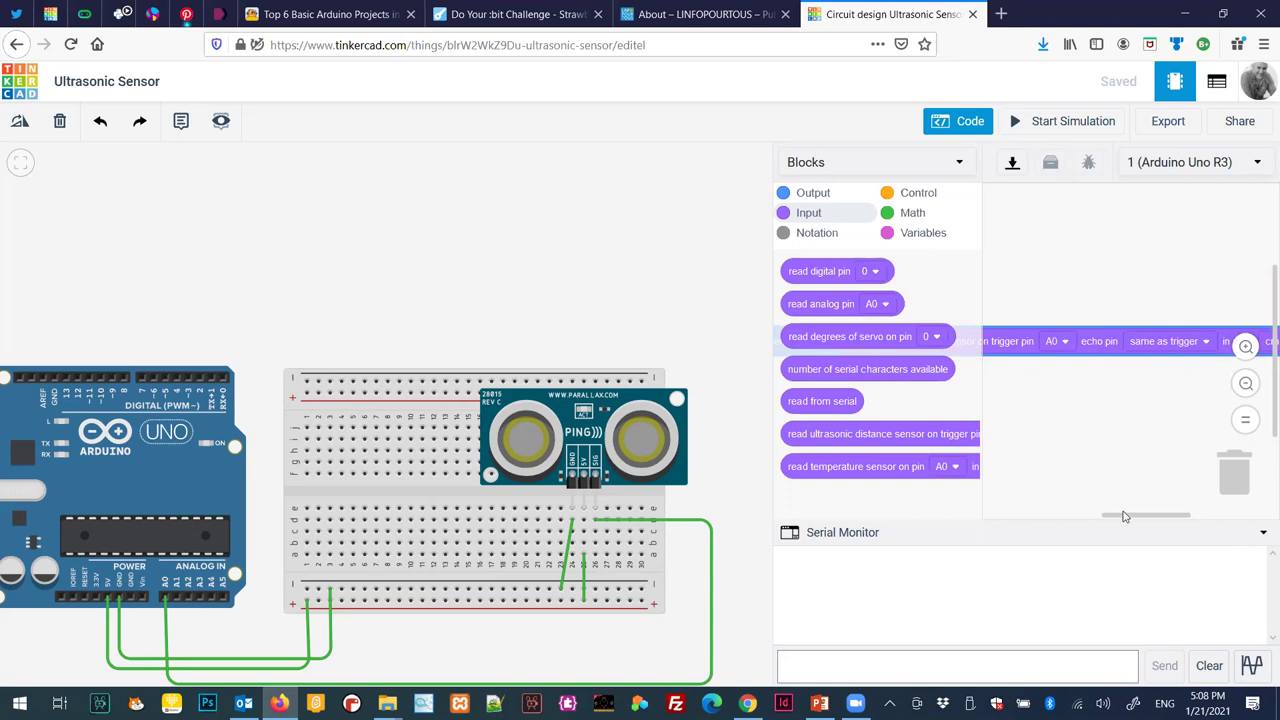
left_click_drag(1120, 517, 1148, 520)
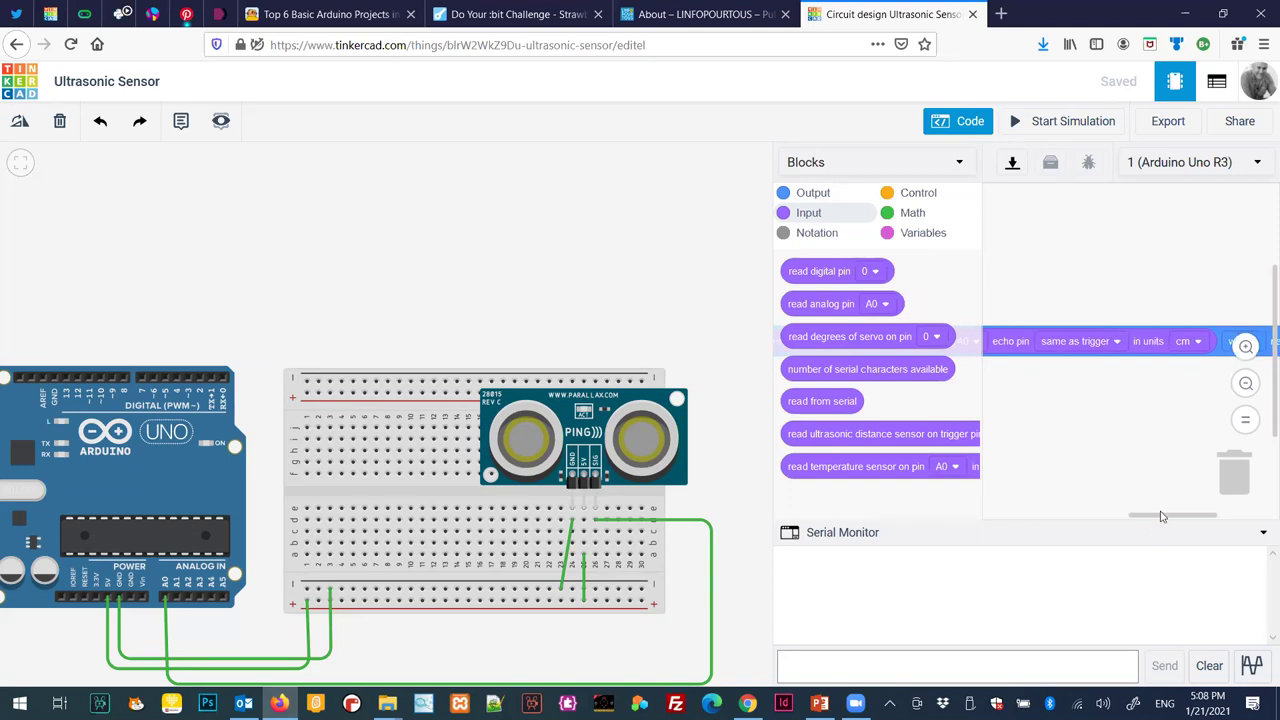
left_click_drag(1183, 517, 1206, 518)
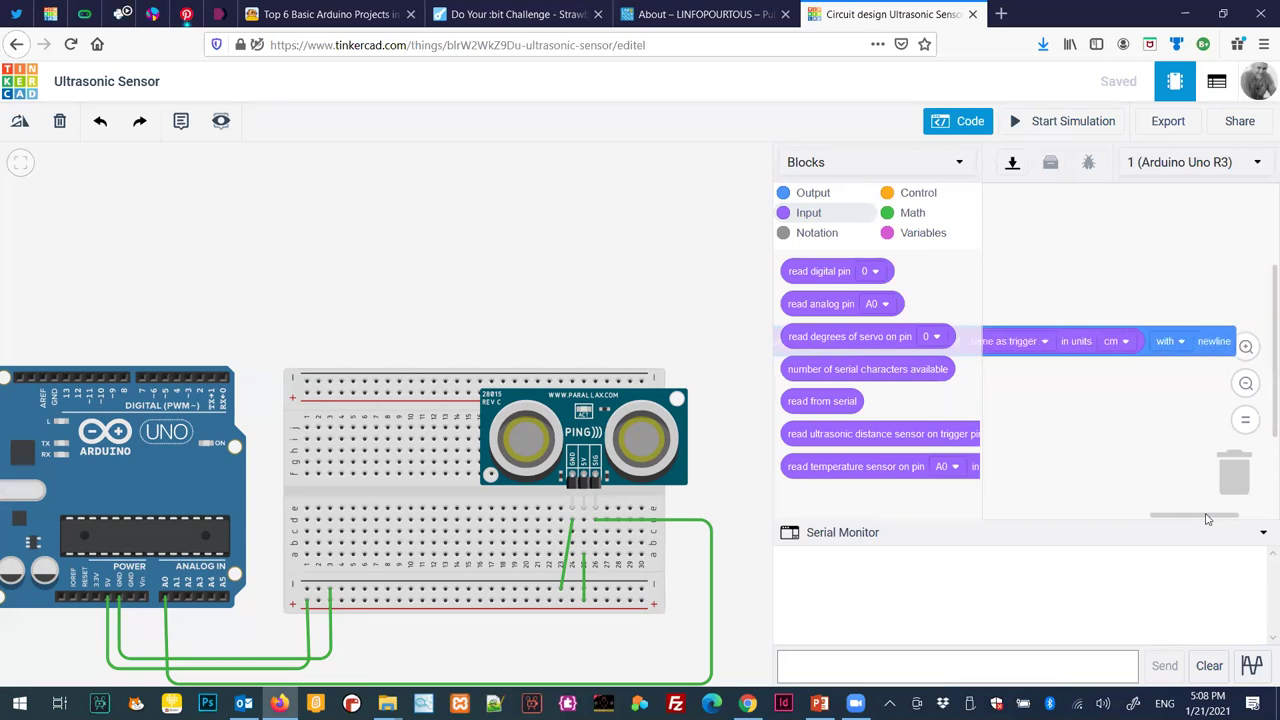
Review the unit options of the ultrasonic reading and the newline options of the print block without changing either.
left_click(1127, 342)
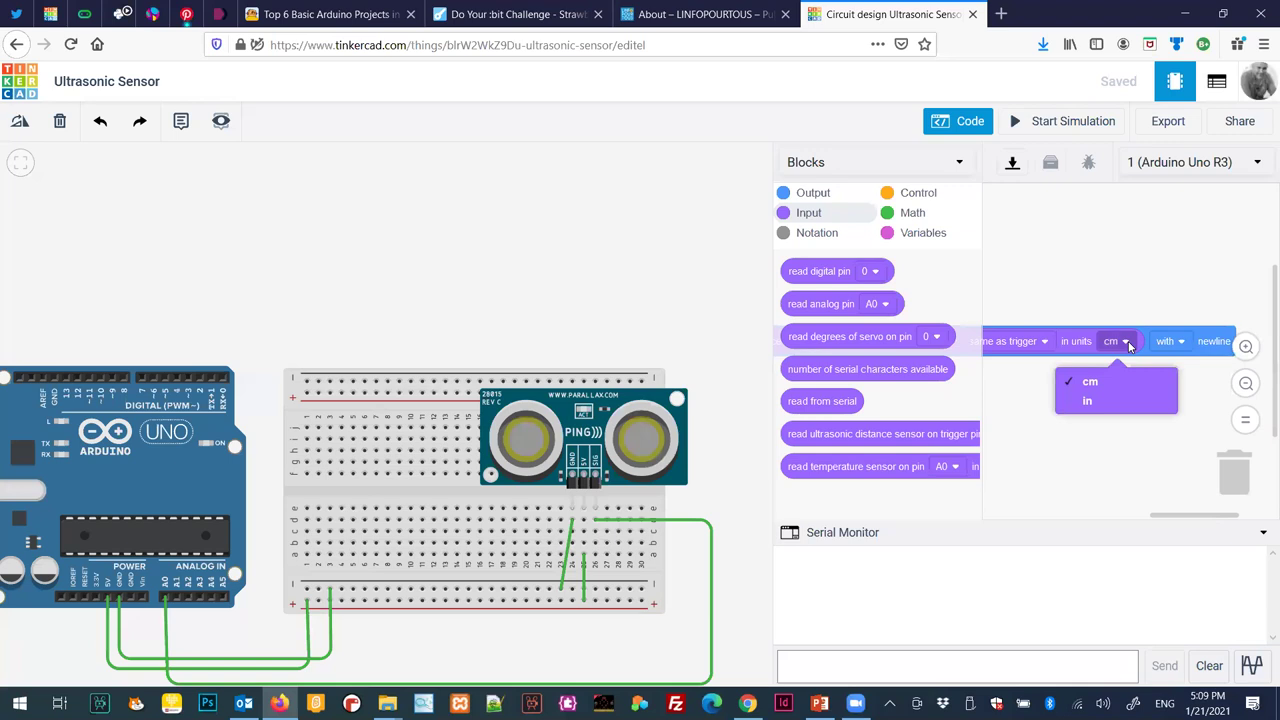
left_click(1124, 282)
left_click(1180, 342)
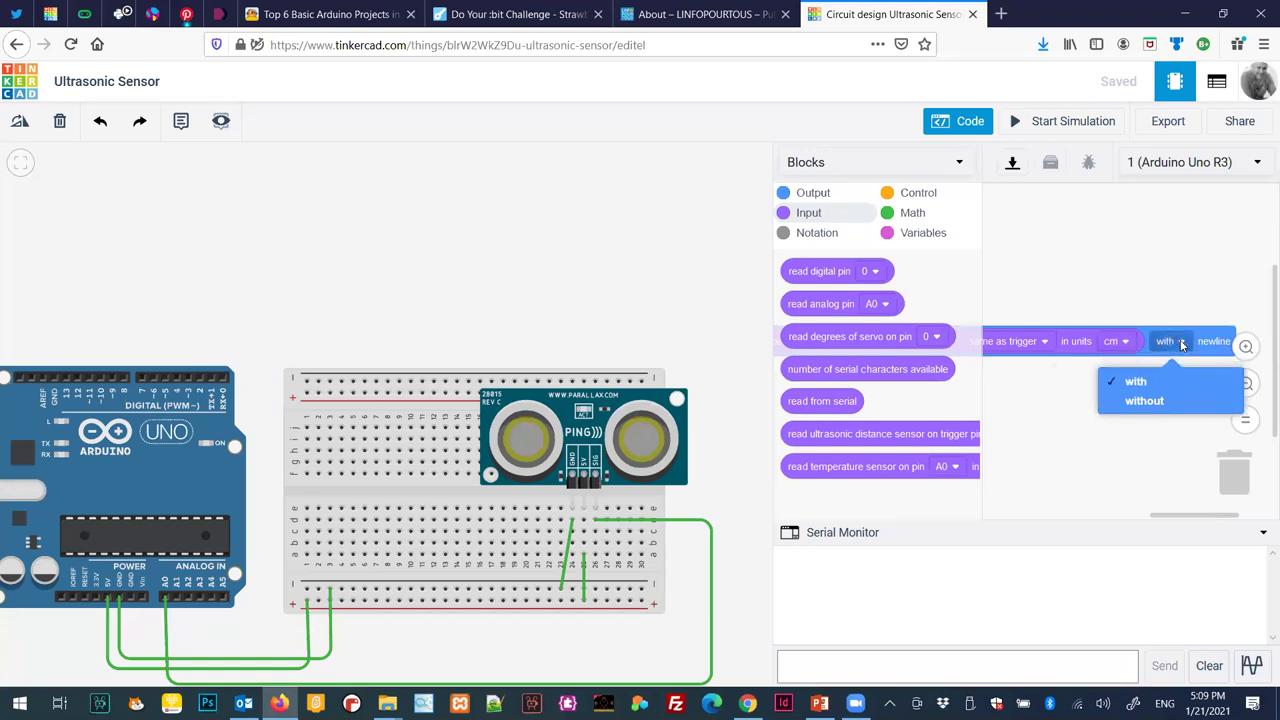
left_click(1148, 296)
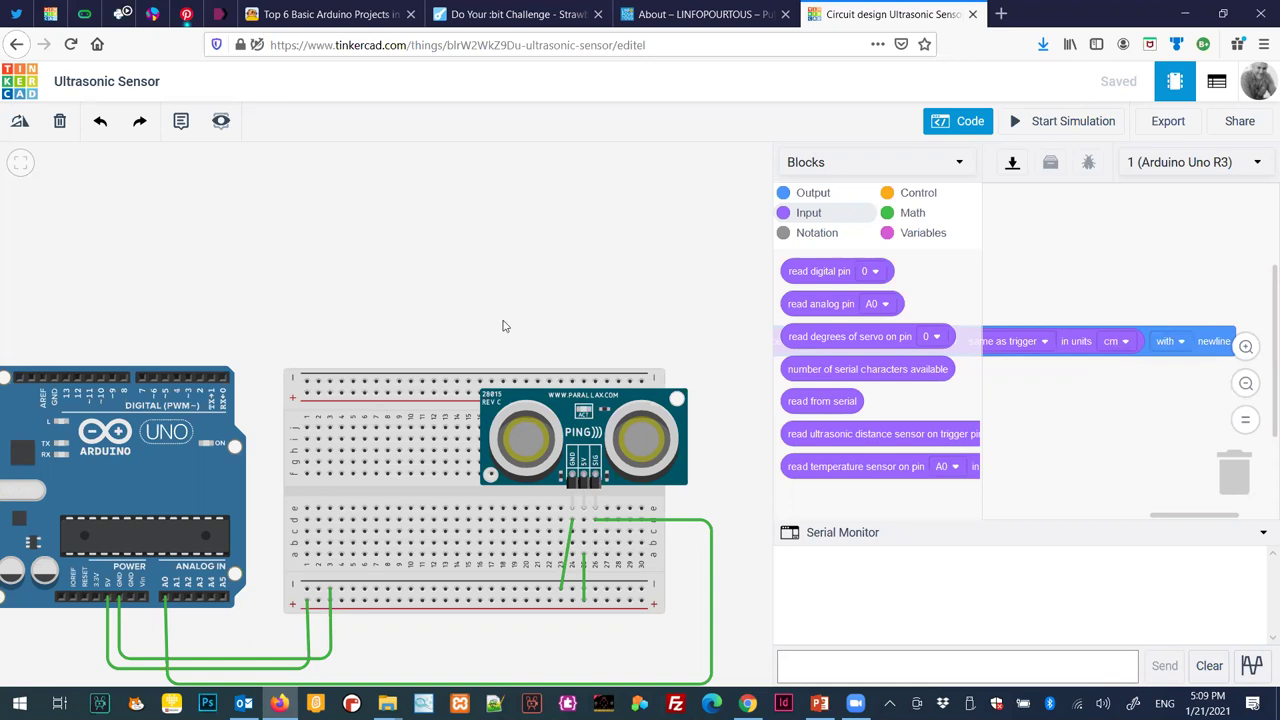
Fit the whole circuit in view with free space above the ultrasonic sensor and start the simulation.
scroll(437, 334, "down", 3)
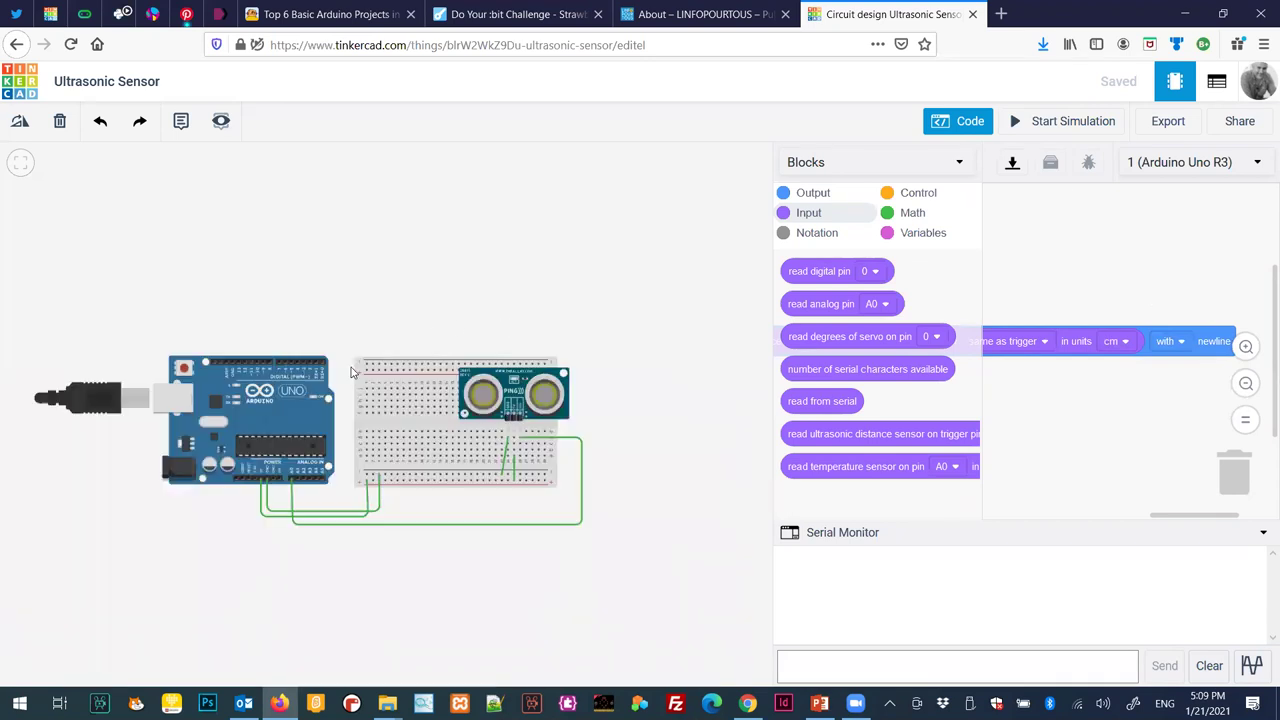
left_click_drag(122, 434, 129, 559)
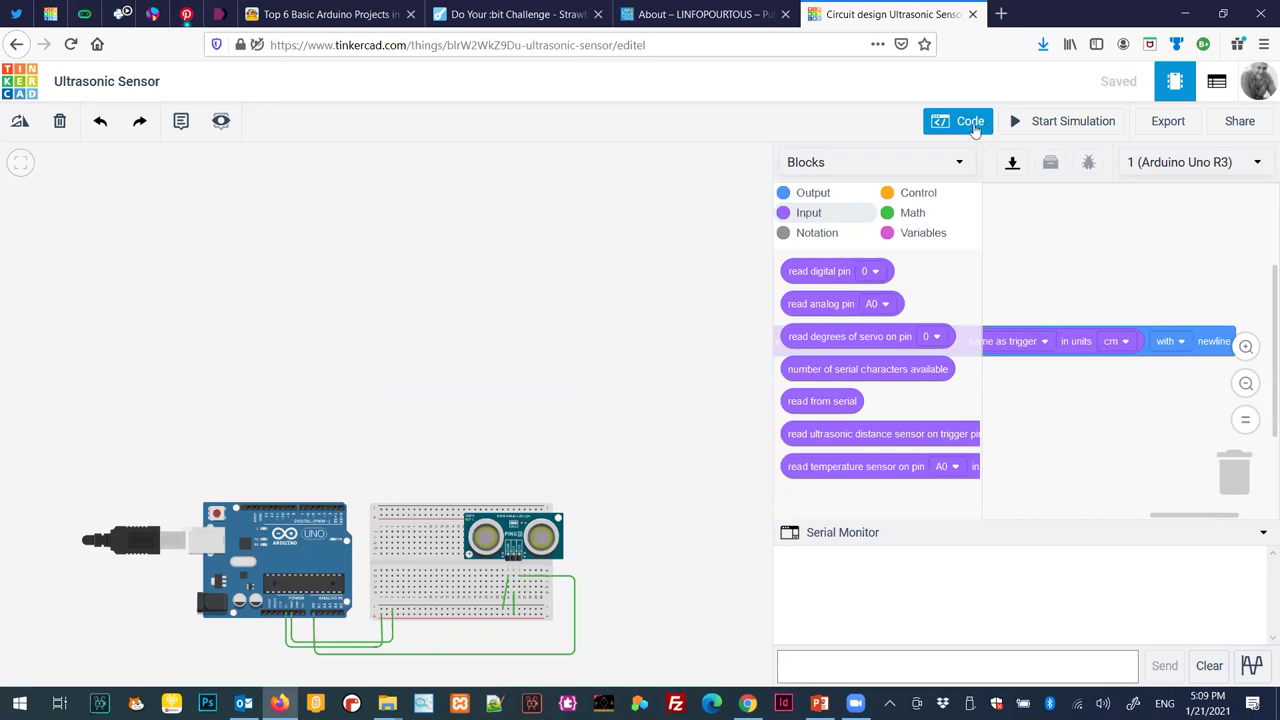
left_click(1037, 122)
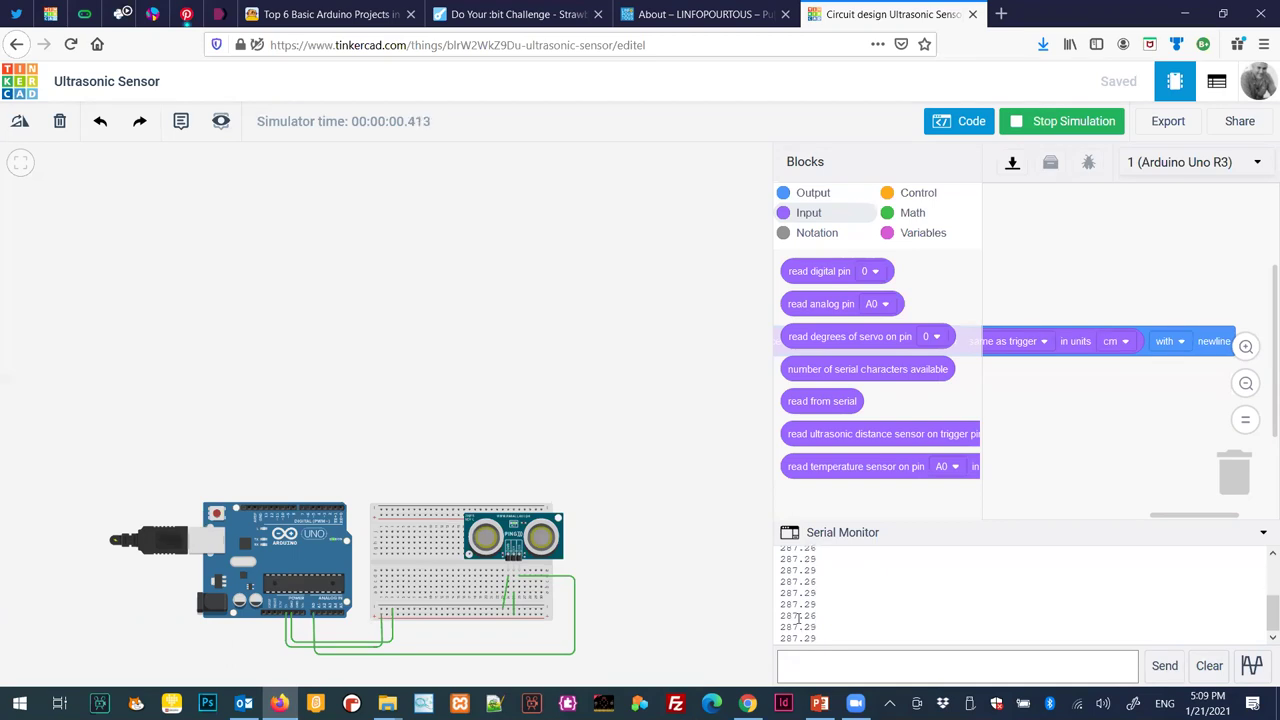
Test the ultrasonic sensor by moving its target to about 86 cm, too close to detect, about 34 cm and about 315 cm.
left_click(541, 540)
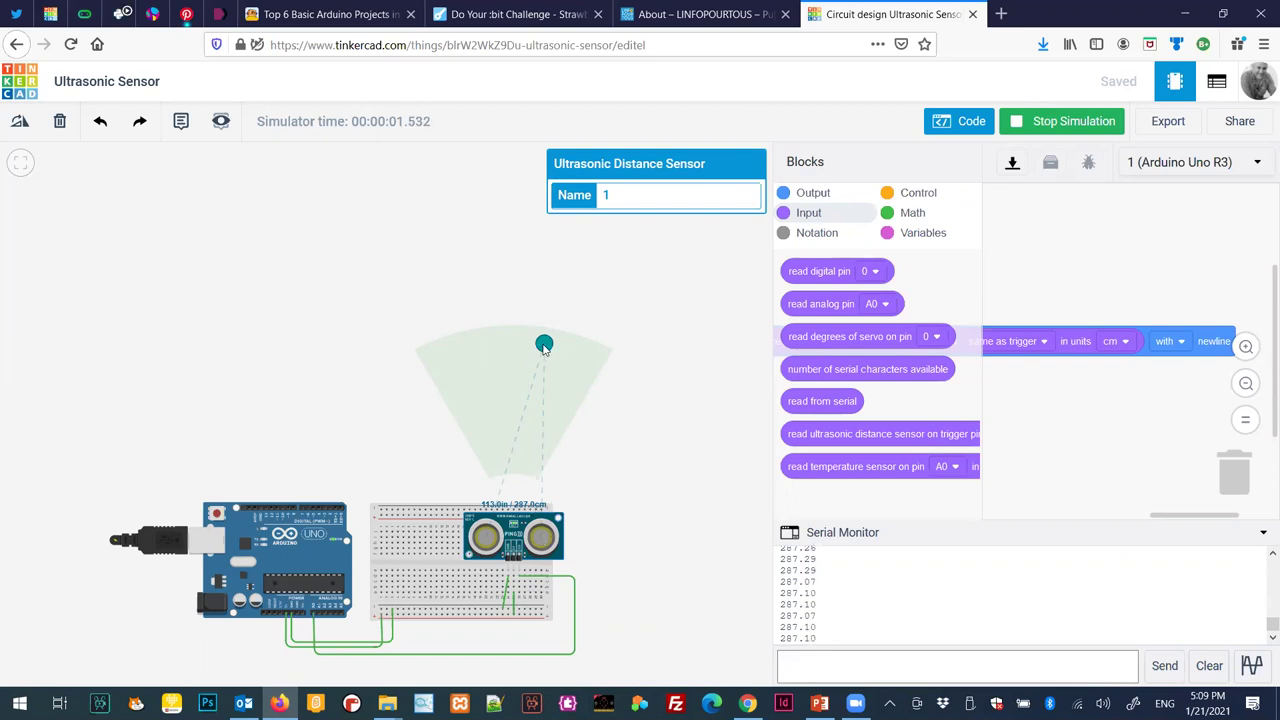
left_click_drag(543, 345, 509, 442)
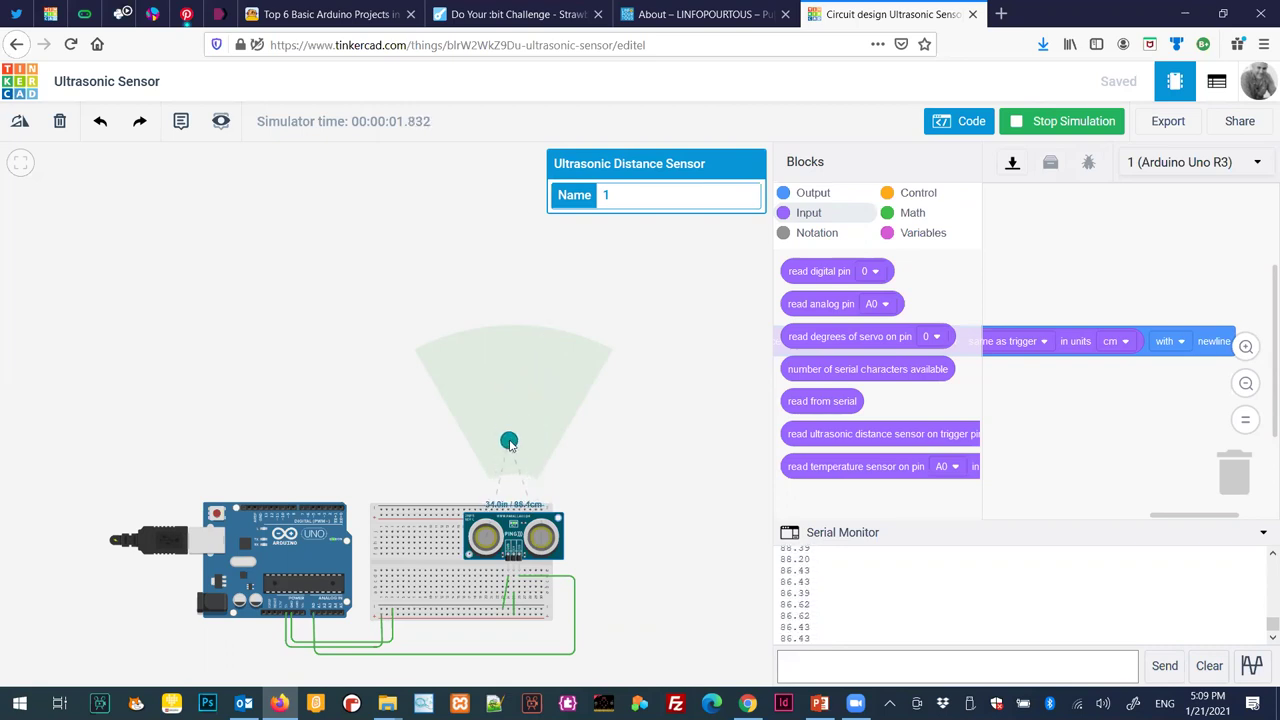
left_click_drag(510, 443, 513, 490)
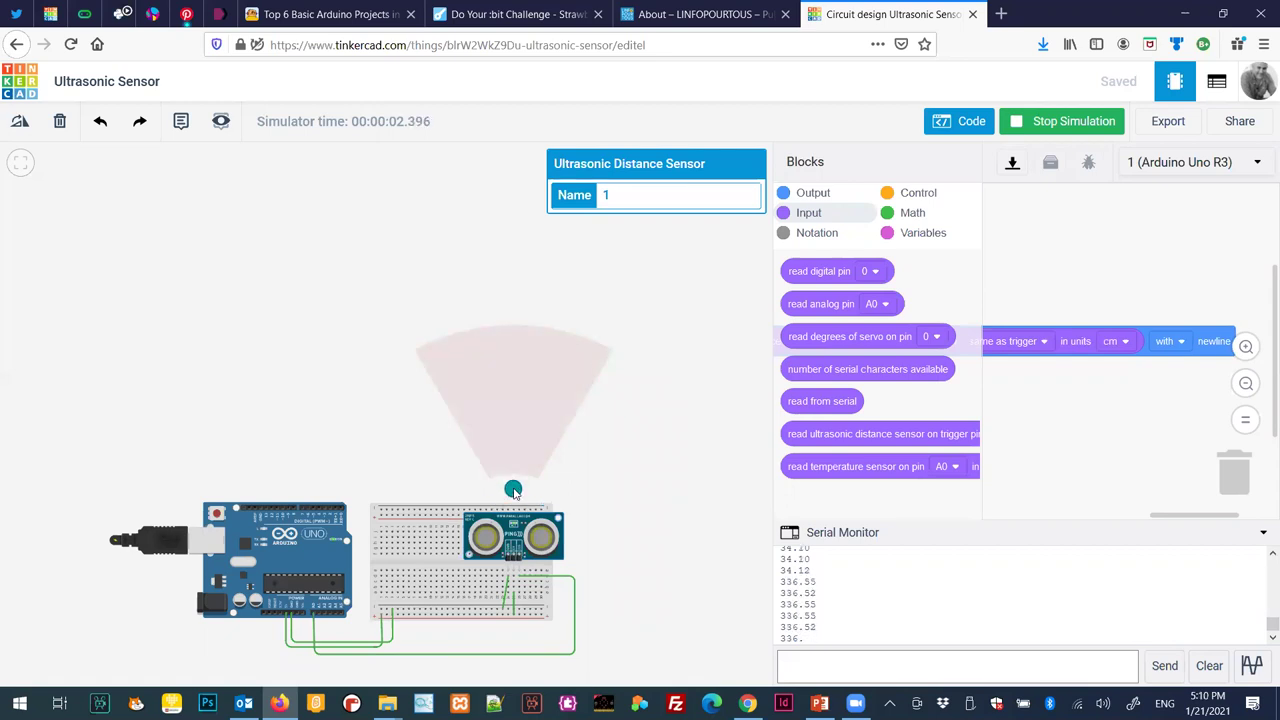
left_click_drag(513, 489, 515, 470)
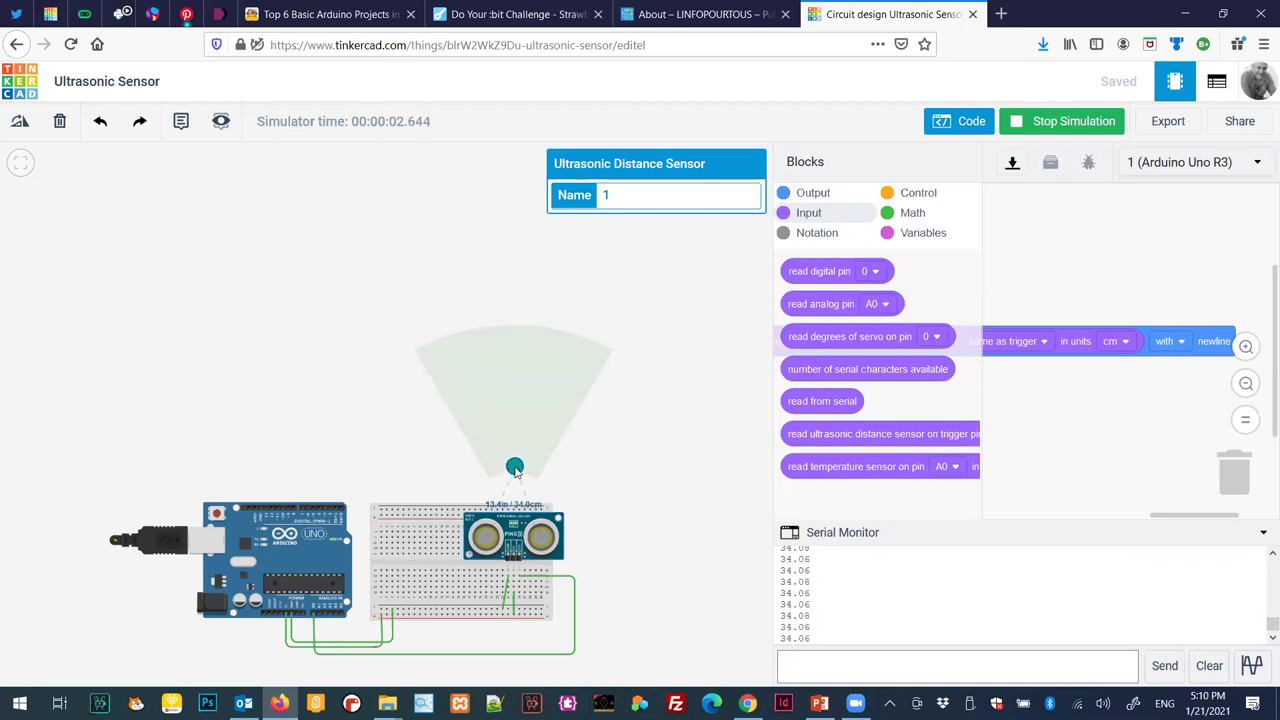
left_click_drag(514, 467, 512, 330)
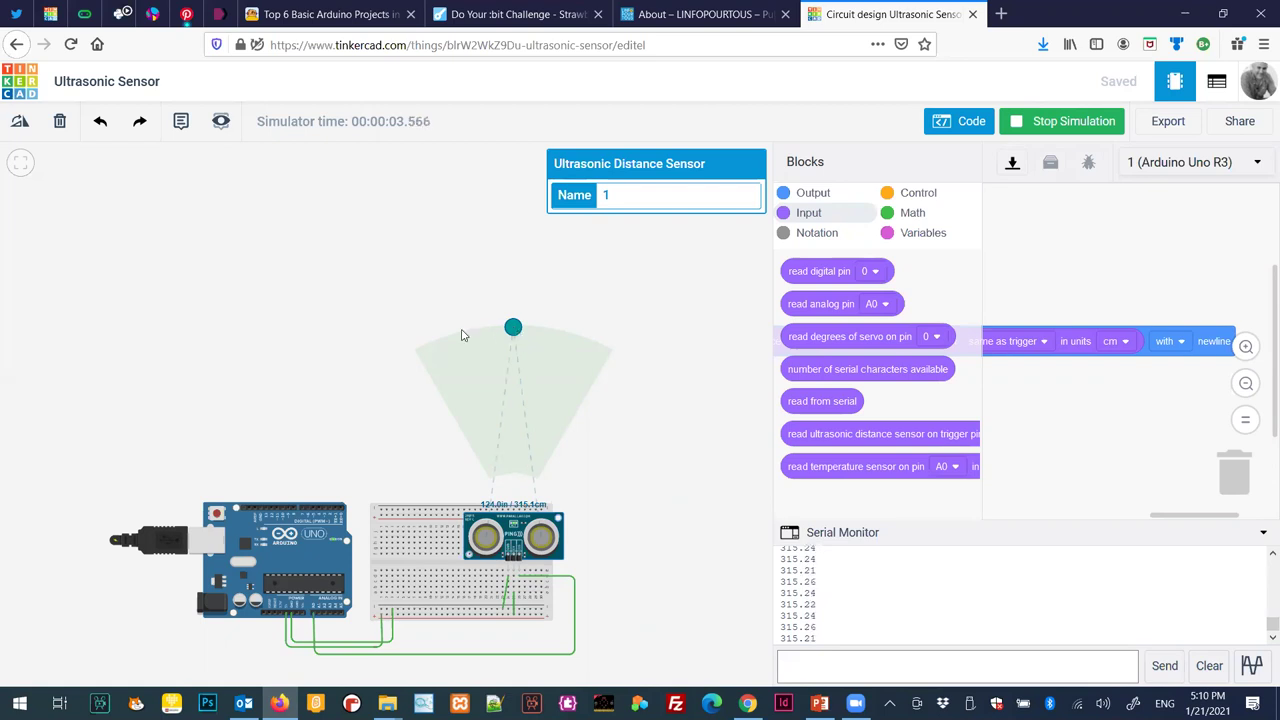
Show the sensor's detection area again, move the target to about 191 cm and stop the simulation.
left_click(380, 337)
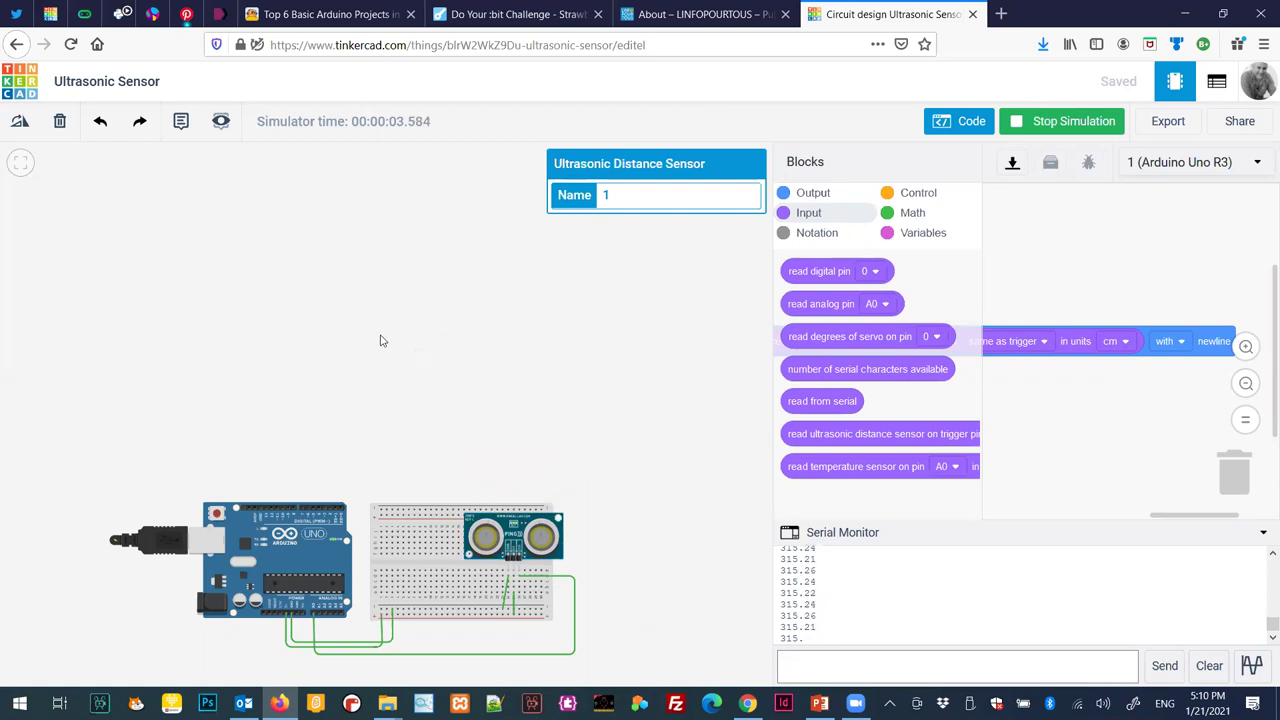
left_click(540, 530)
left_click_drag(496, 358, 531, 391)
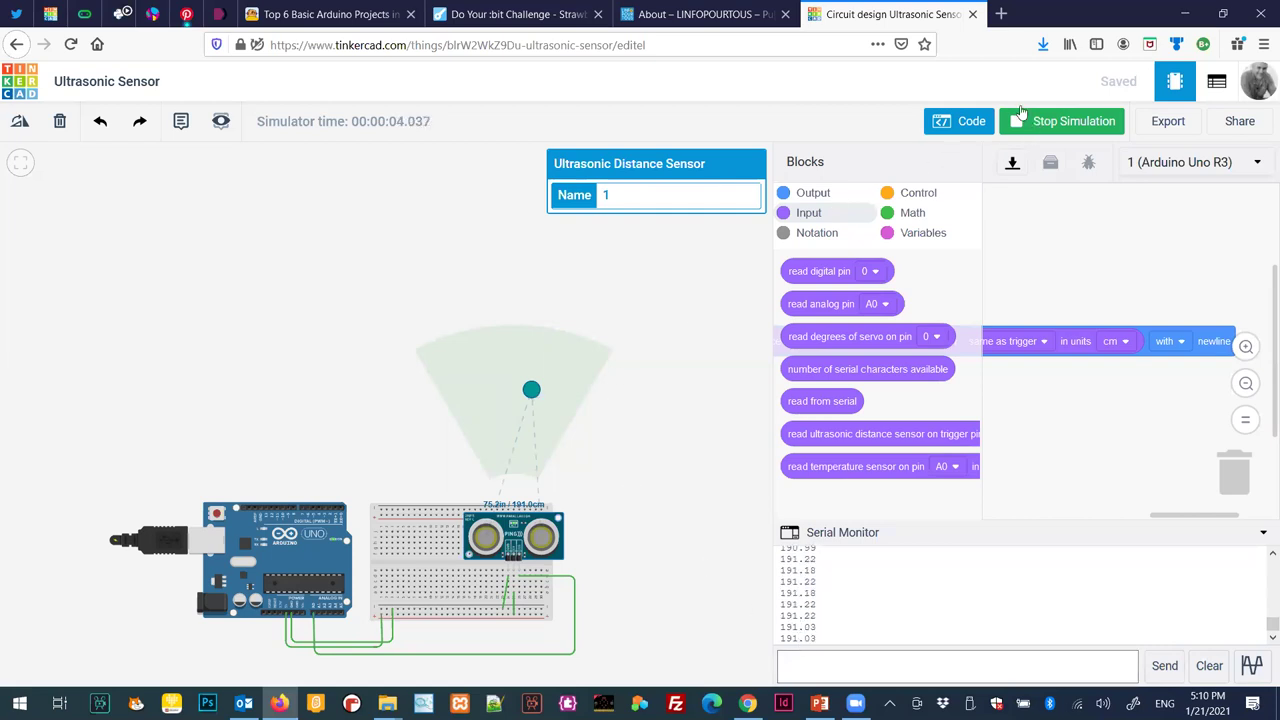
left_click(1034, 121)
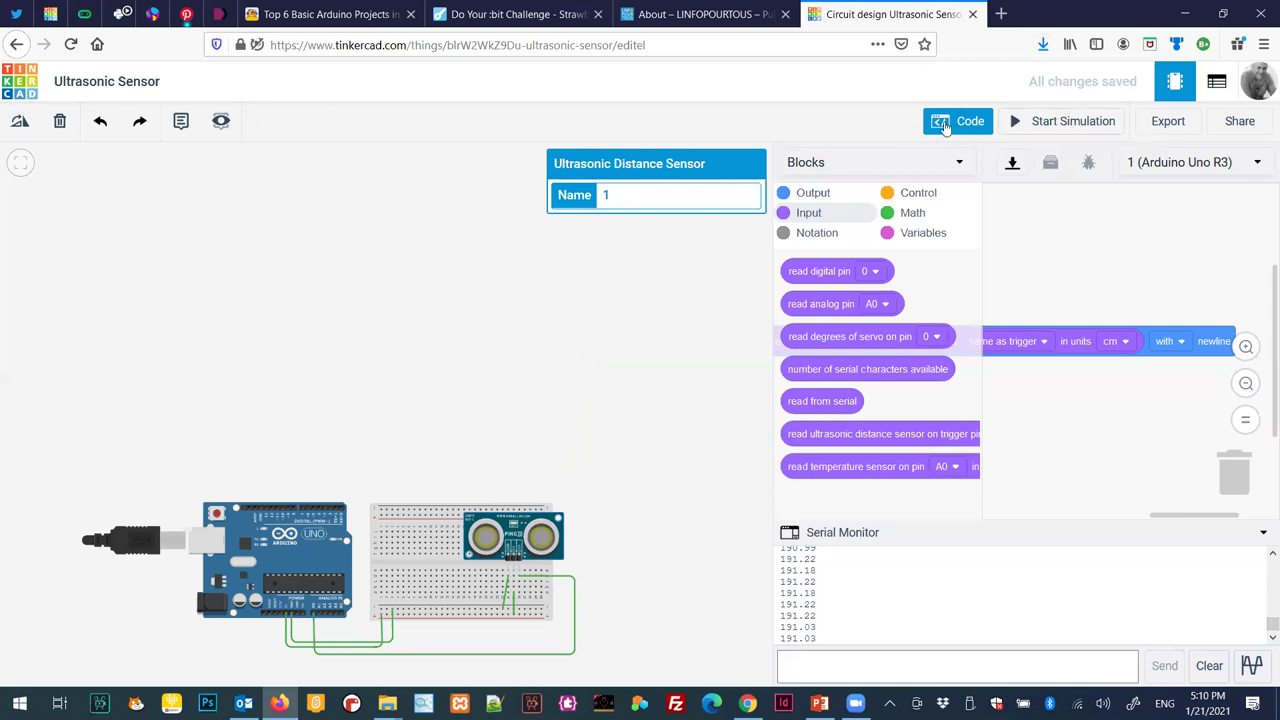
Hide the ultrasonic sensor's code, centre the circuit and return to the Circuits dashboard.
left_click(663, 296)
left_click(957, 121)
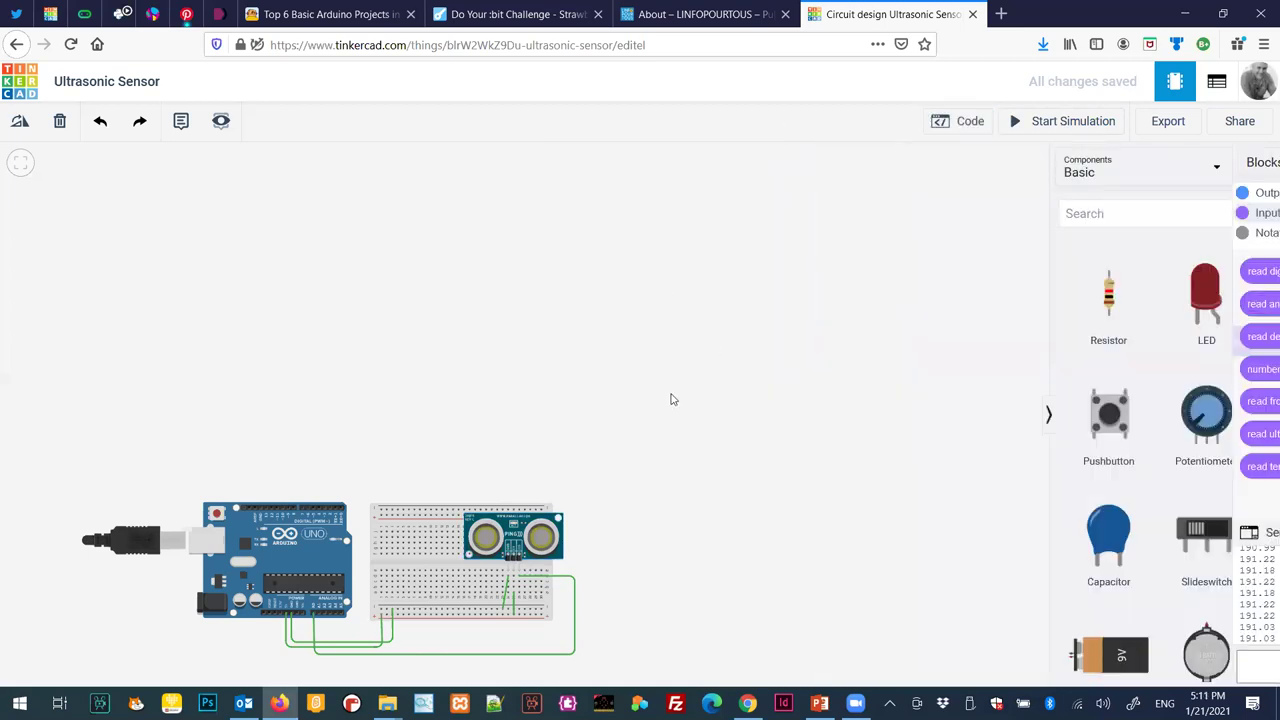
left_click_drag(153, 522, 374, 369)
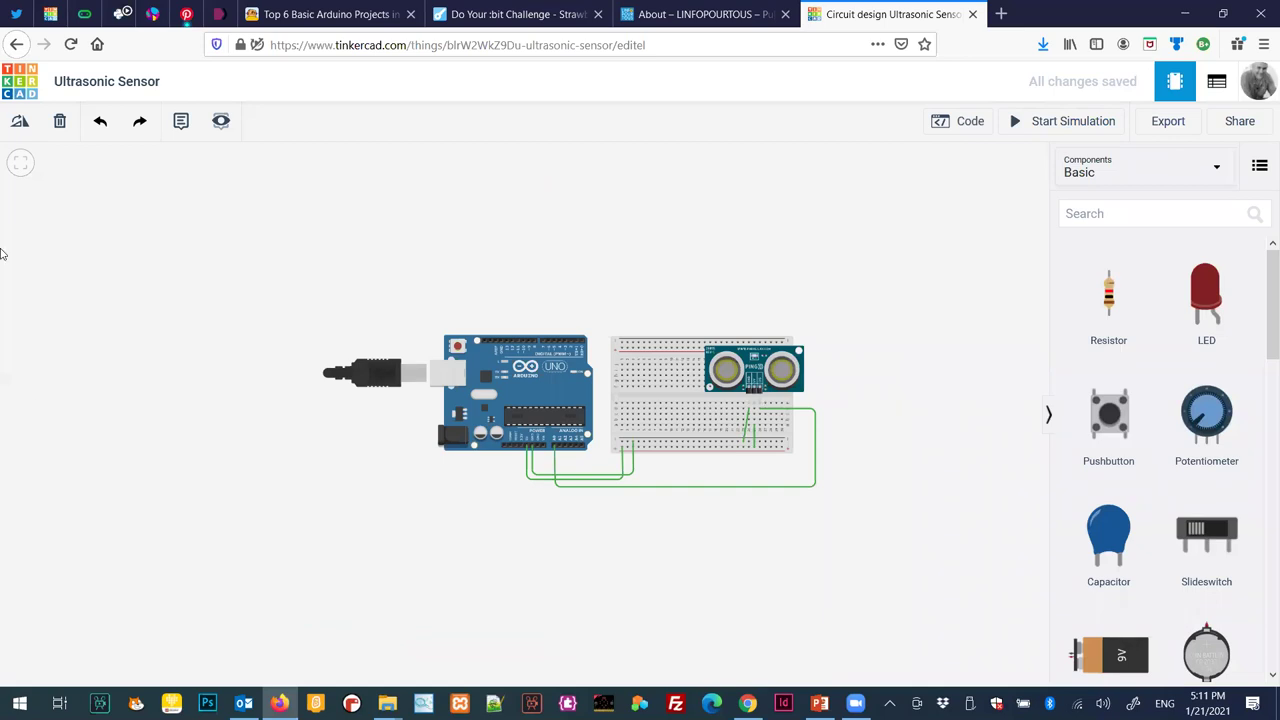
left_click(22, 84)
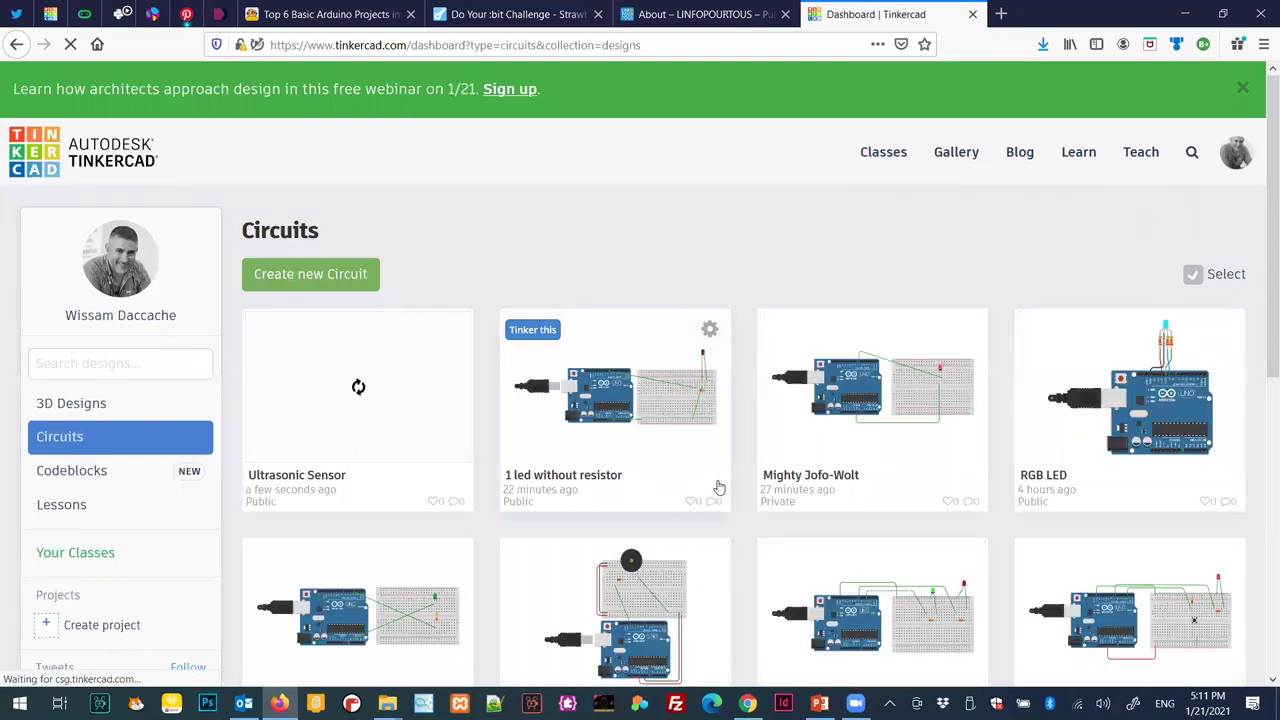
Open the Piezo Buzzer circuit from the dashboard for editing.
scroll(718, 487, "down", 1)
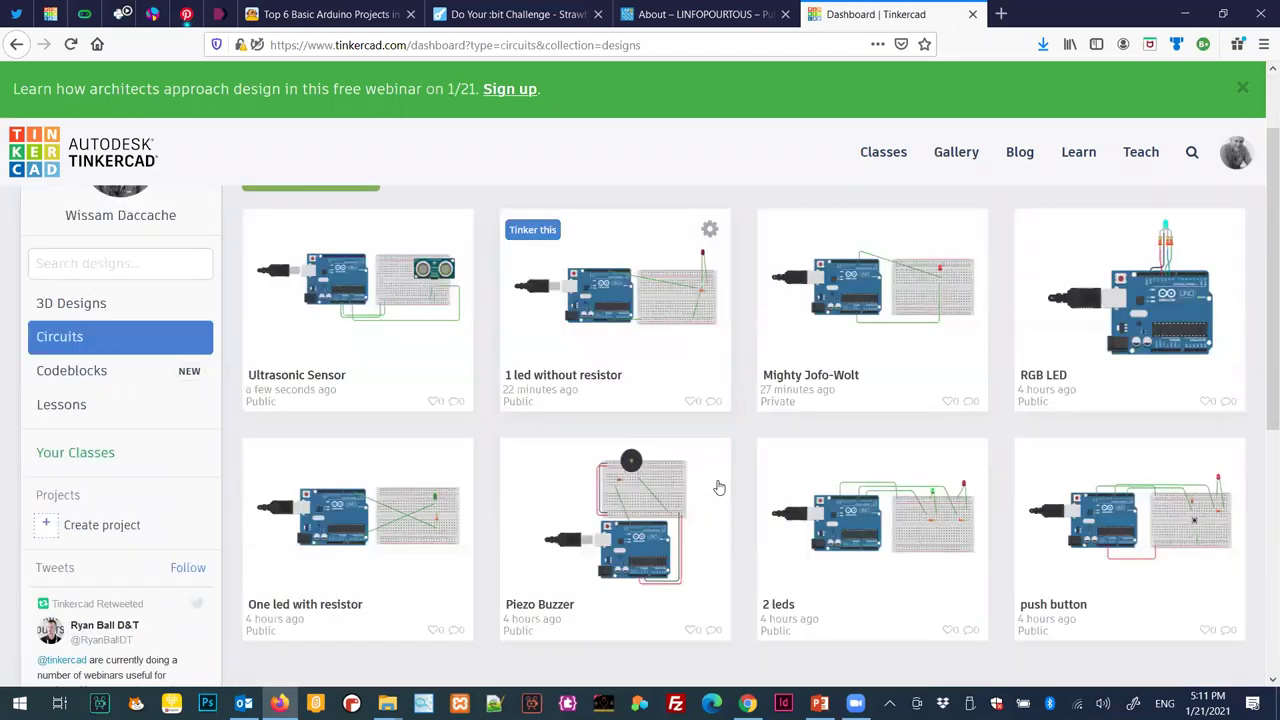
left_click(582, 588)
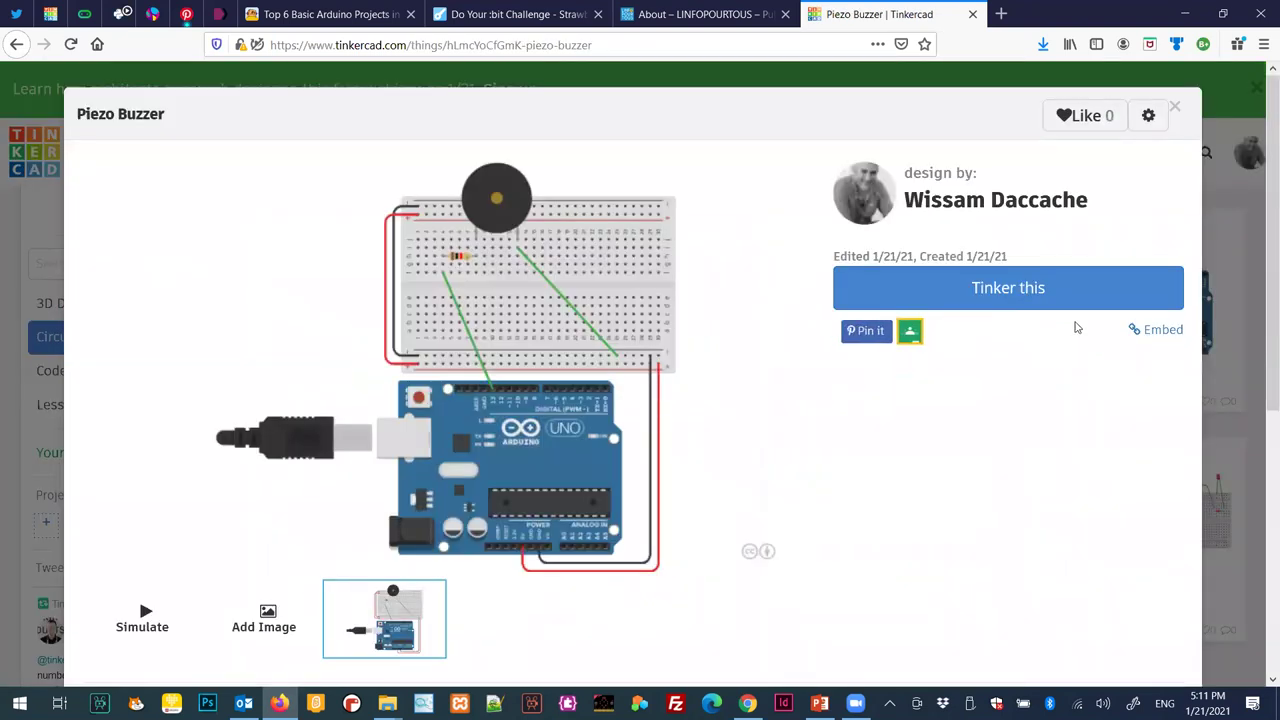
left_click(1043, 289)
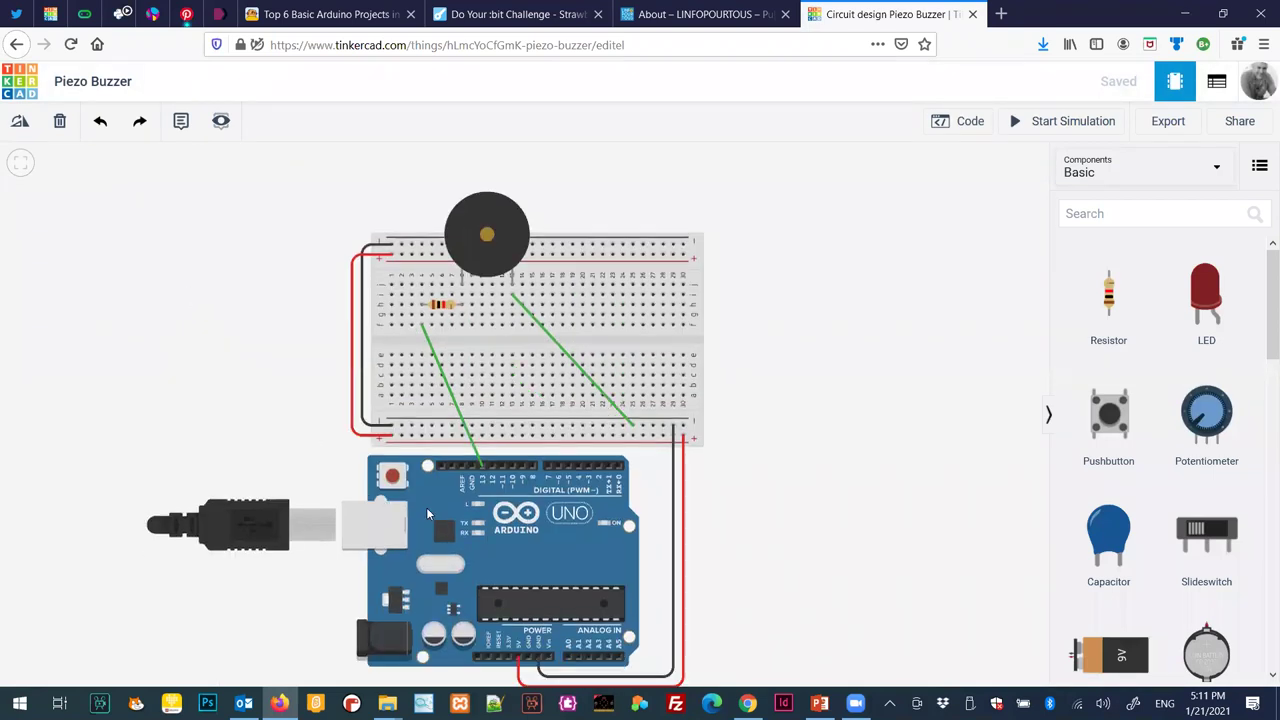
Inspect the Arduino Uno, the piezo's positive terminal and the resistor's resistance setting in the buzzer circuit.
left_click(425, 504)
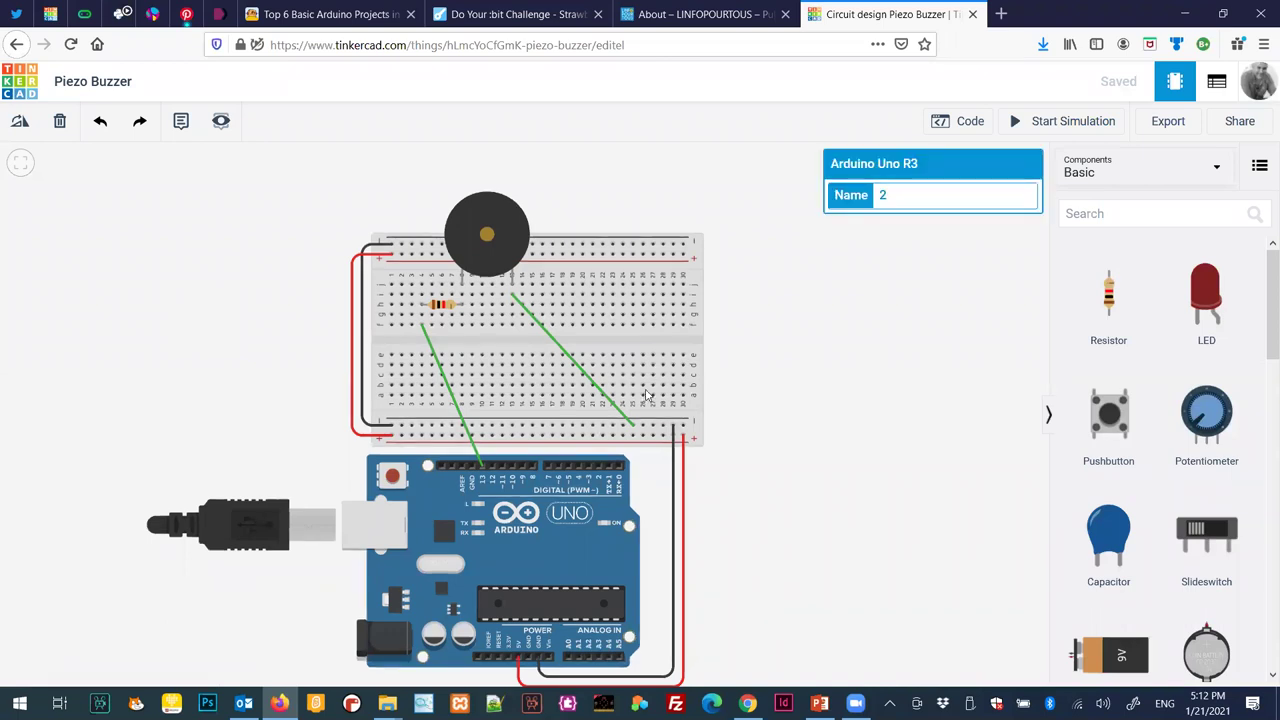
left_click(477, 250)
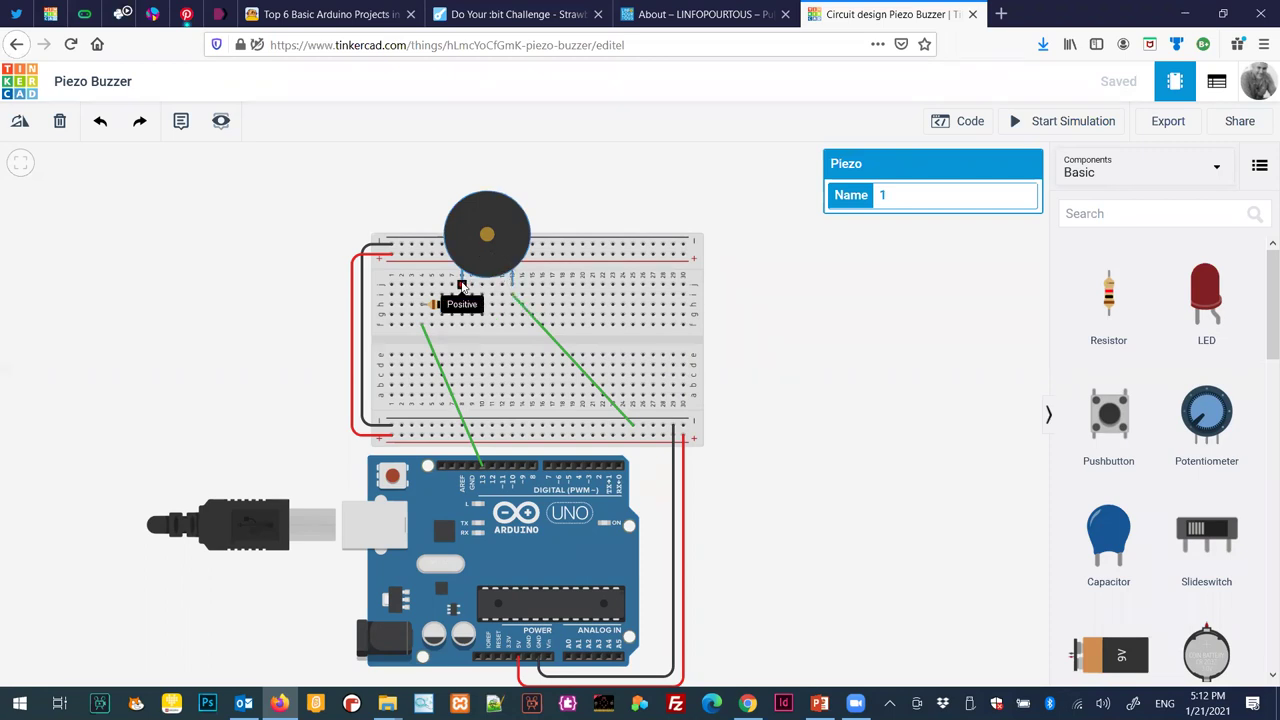
left_click(438, 306)
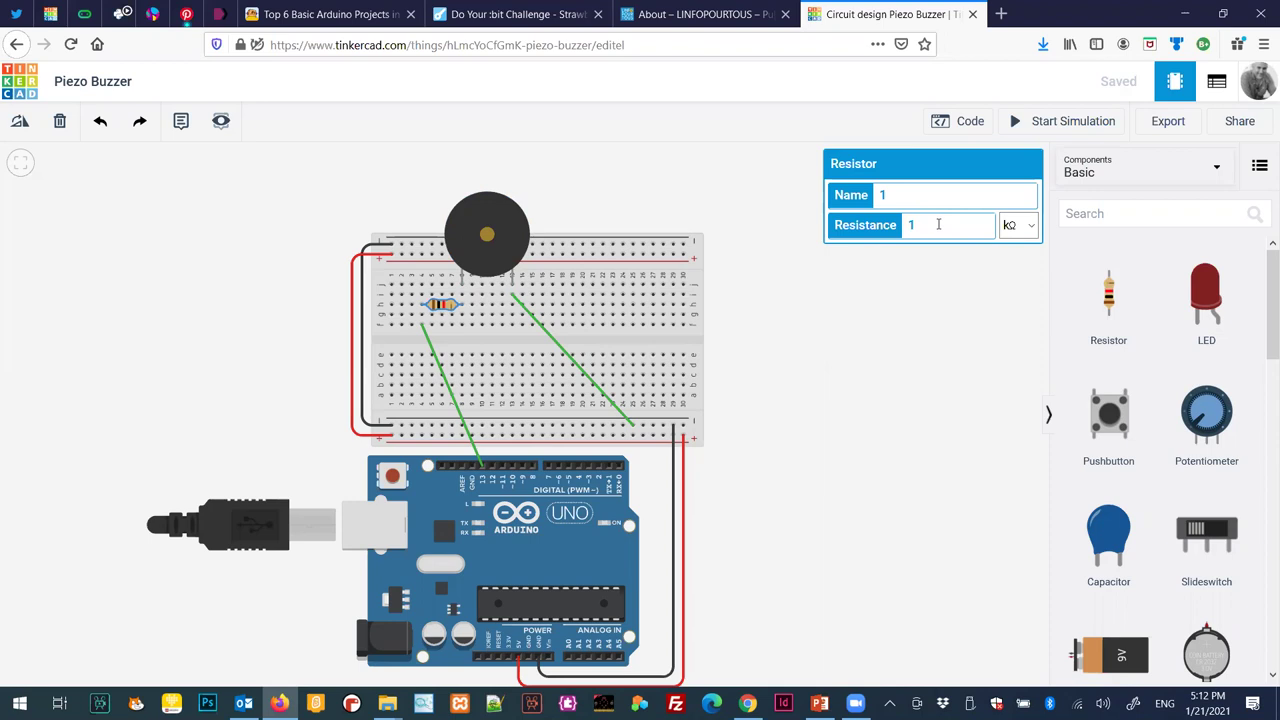
left_click(814, 358)
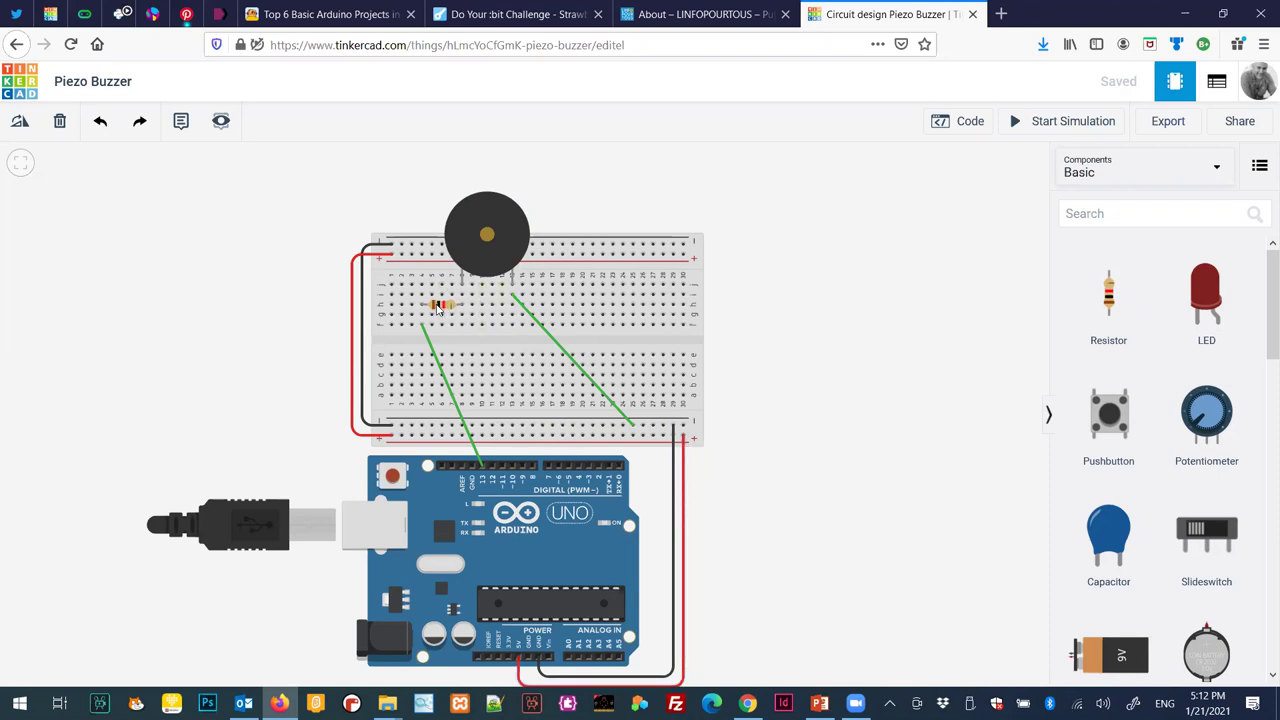
Show the buzzer's block code and examine the variable blocks and the speaker block's tone and duration.
left_click(955, 121)
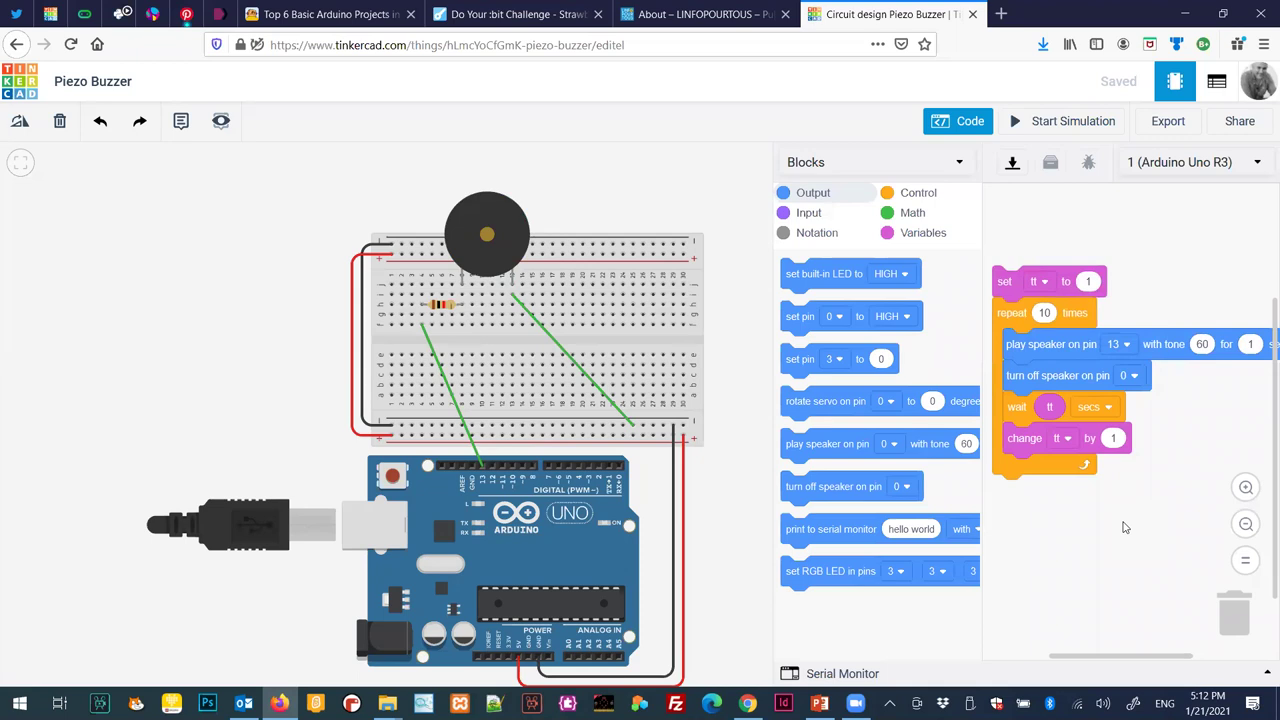
left_click(922, 234)
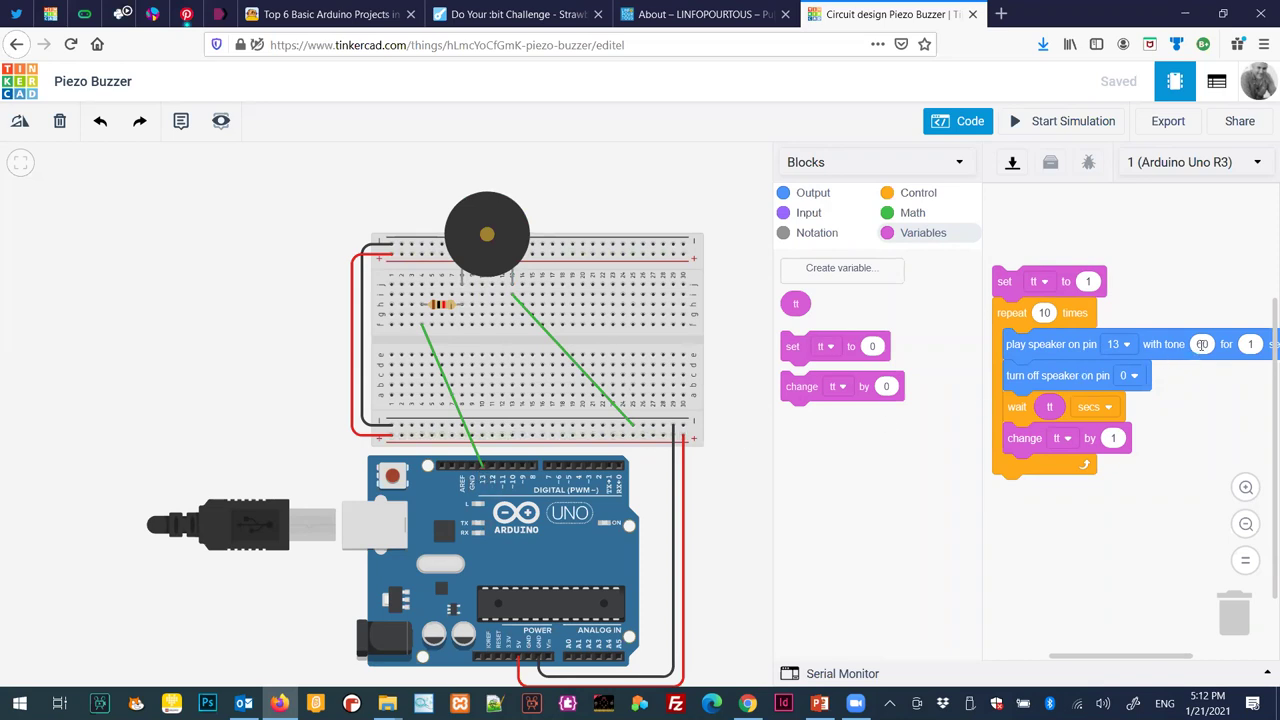
left_click(1202, 344)
left_click_drag(1105, 657, 1128, 660)
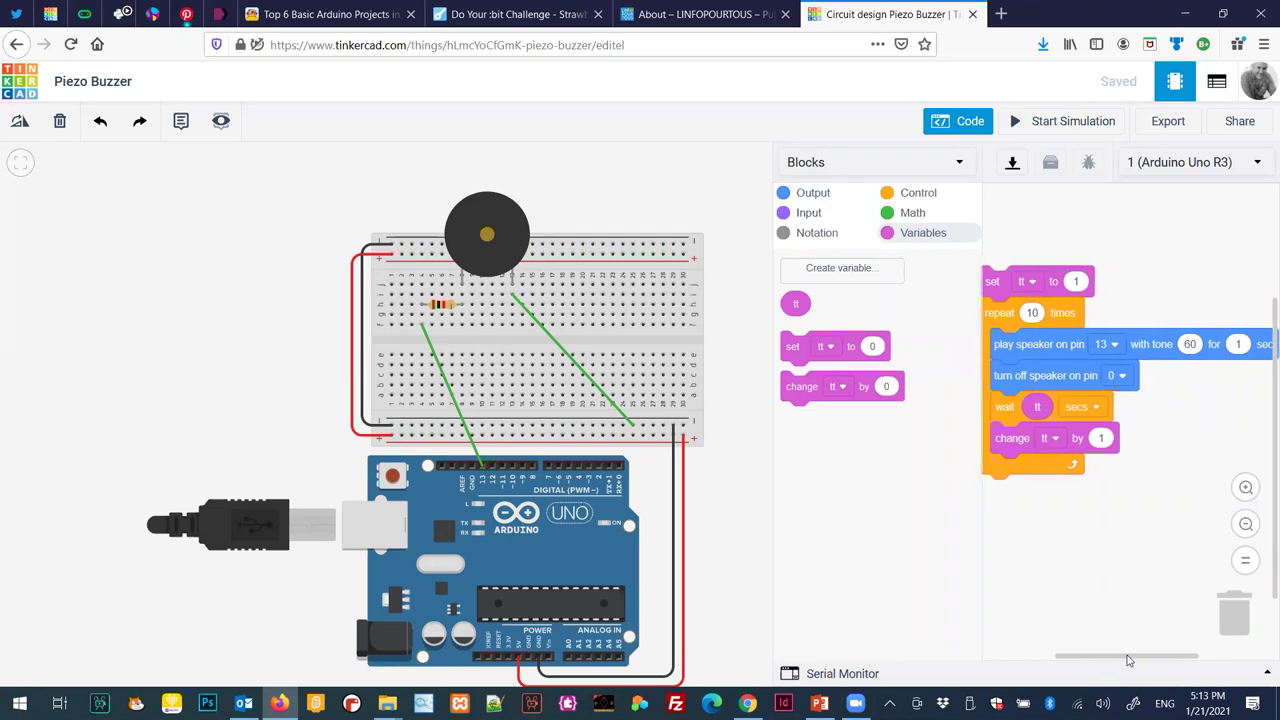
Set the pin of the turn off speaker block to 13.
left_click(1121, 376)
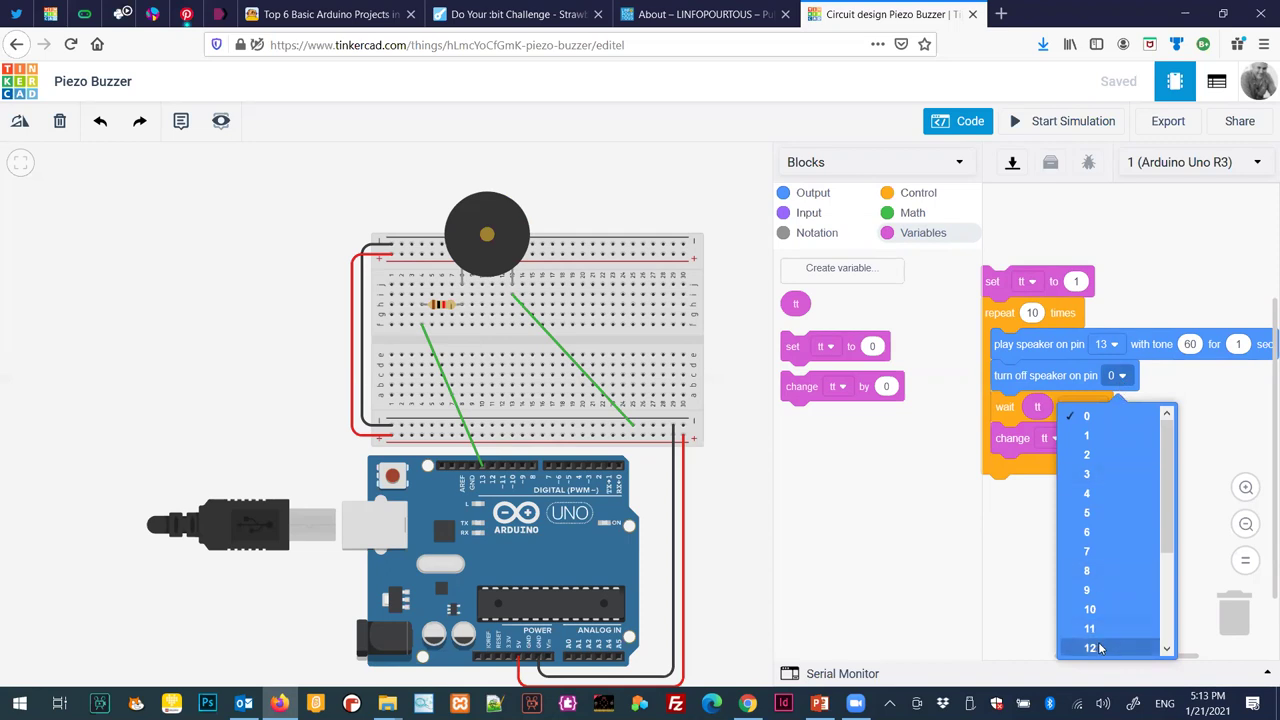
scroll(1113, 603, "down", 3)
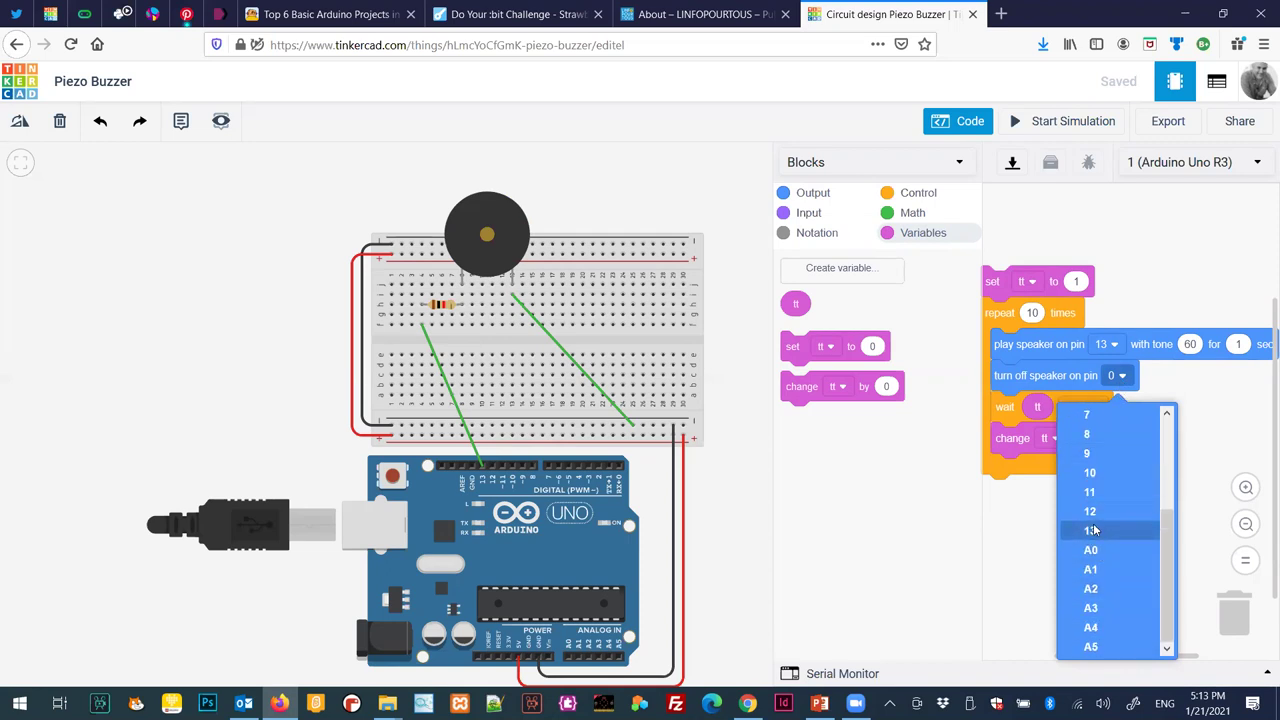
left_click(1097, 530)
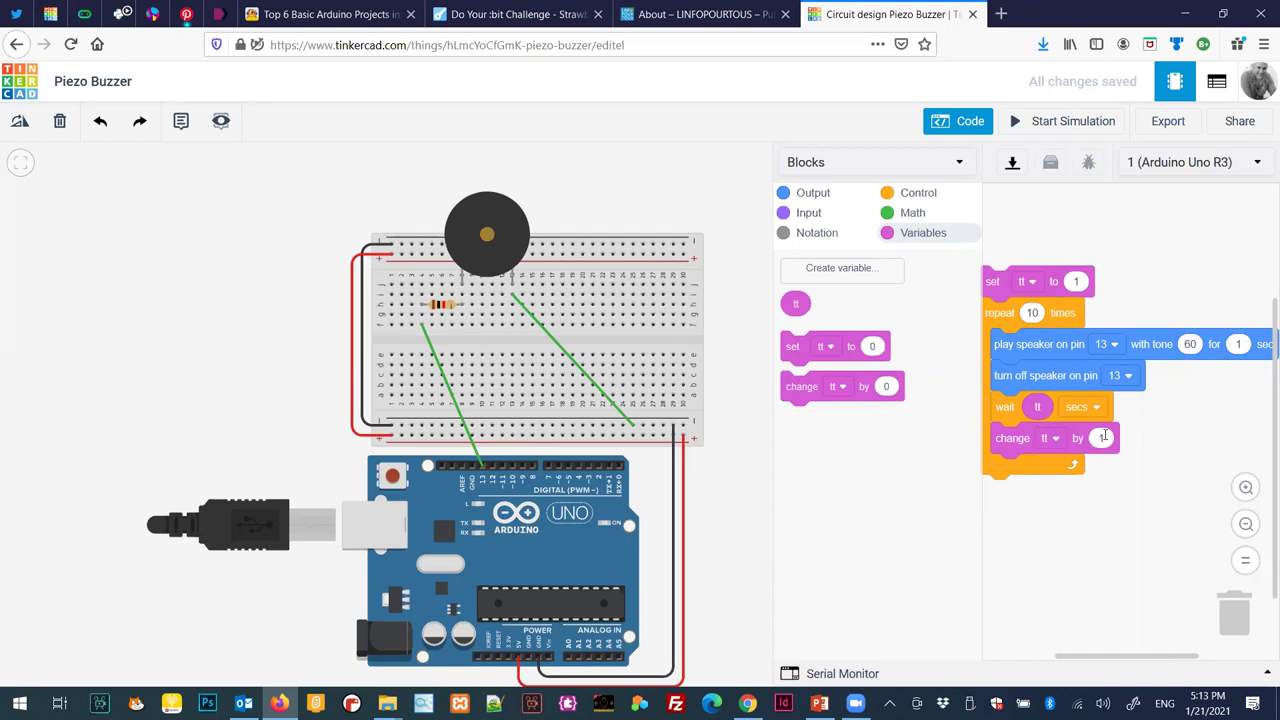
Test the buzzer circuit in the simulator with the computer's speaker volume raised to 91, and stop the simulation.
left_click(1027, 121)
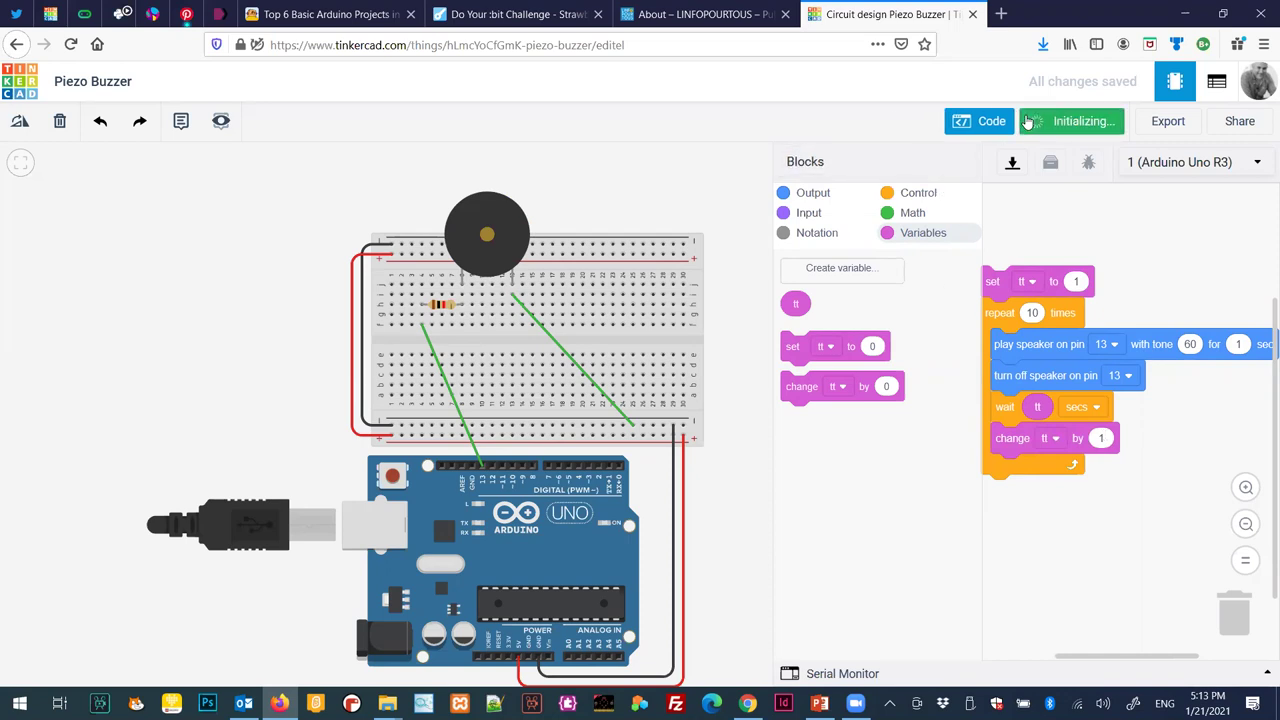
left_click(1027, 121)
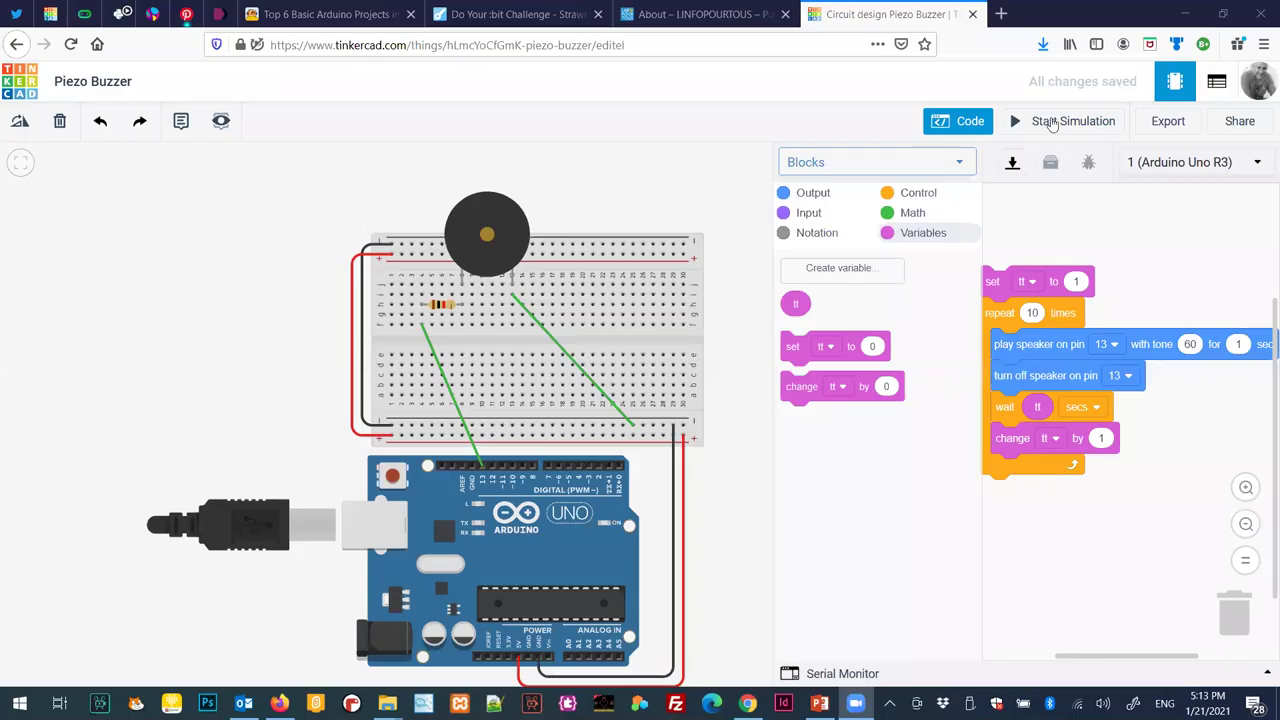
left_click(1052, 122)
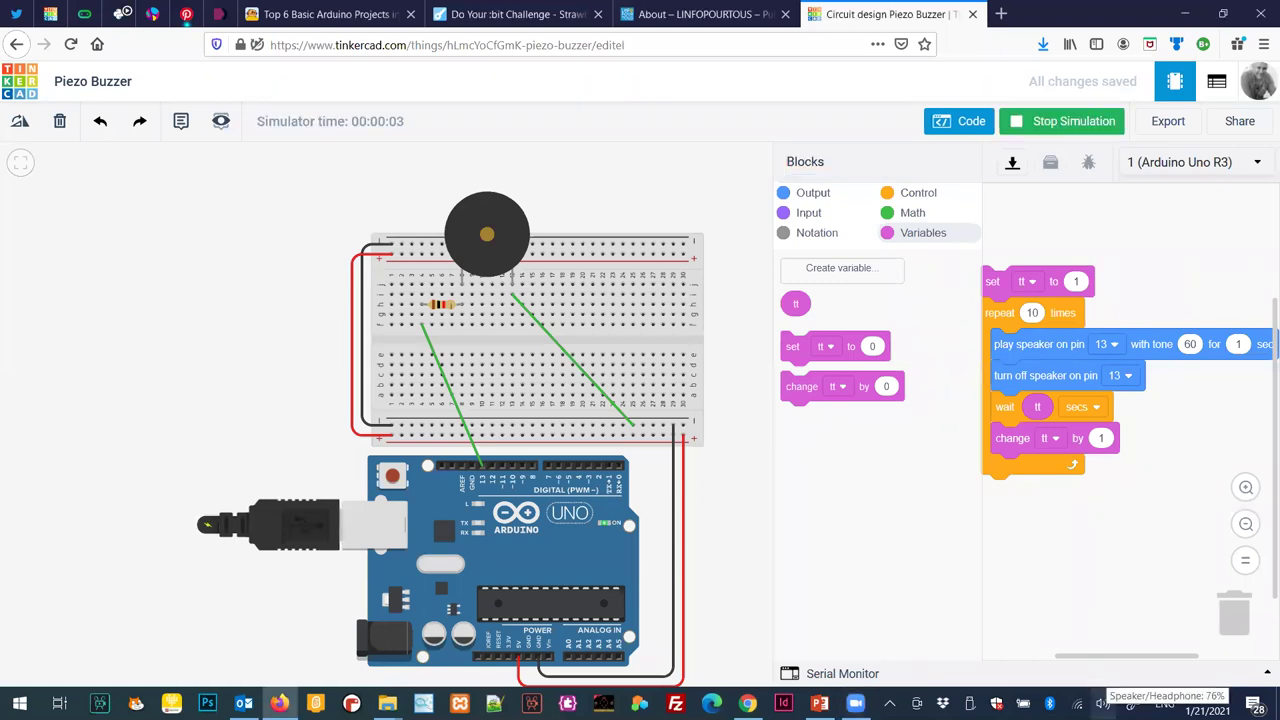
left_click(1102, 703)
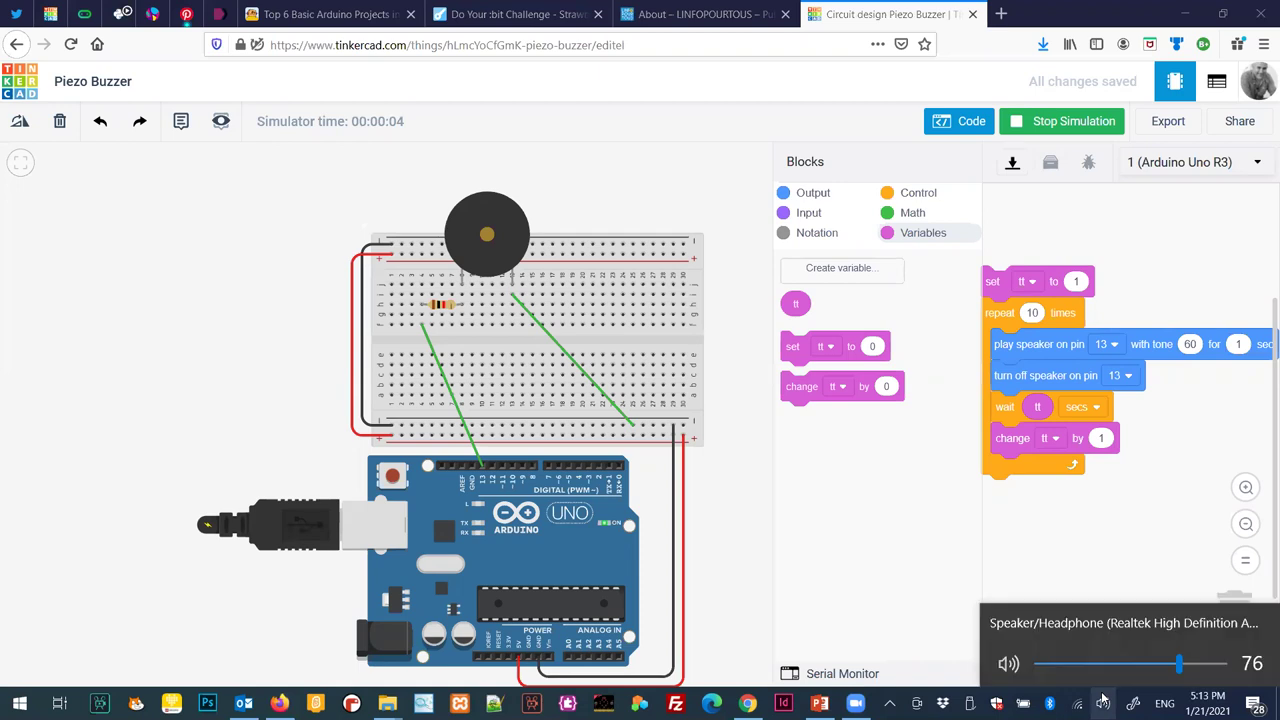
scroll(1100, 660, "up", 8)
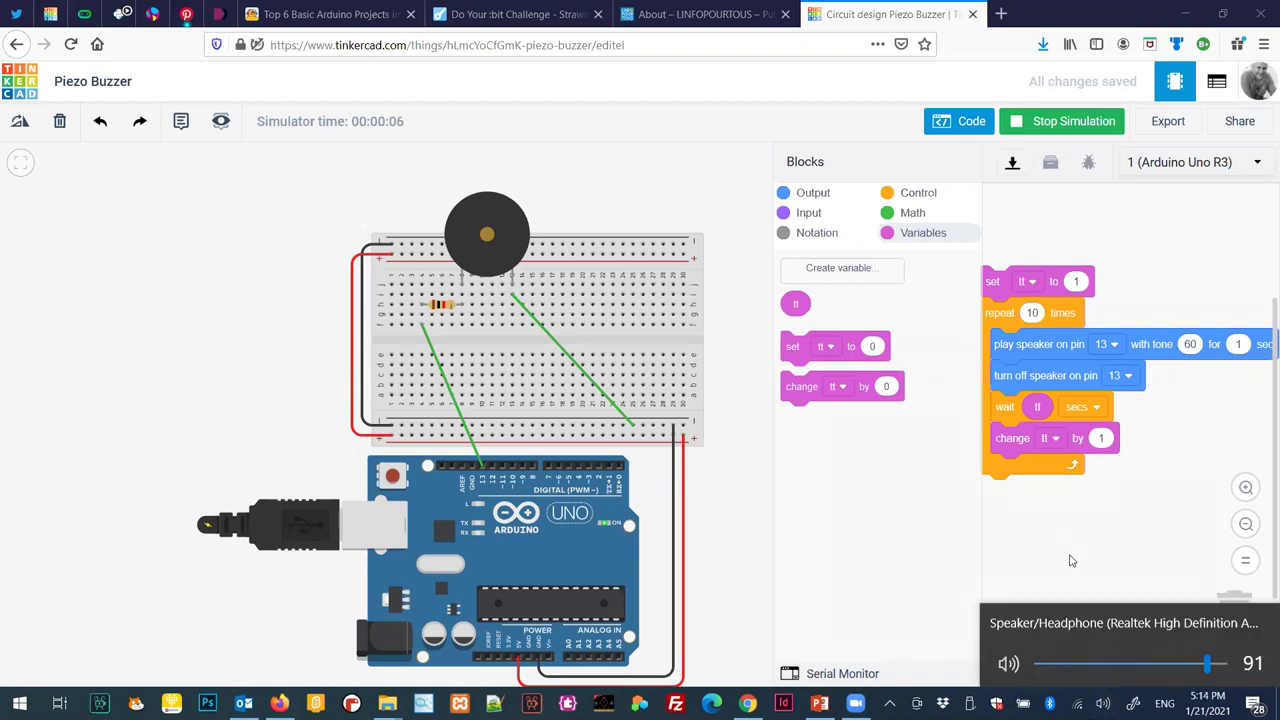
left_click(453, 252)
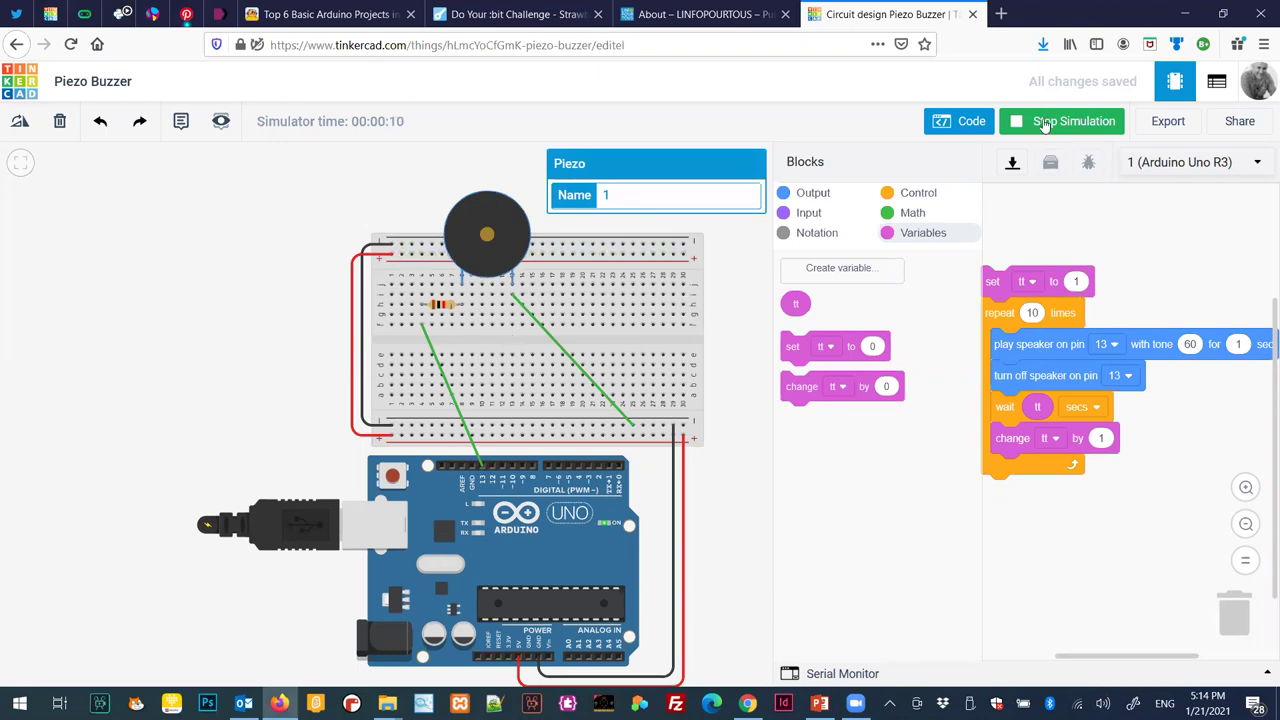
left_click(1044, 121)
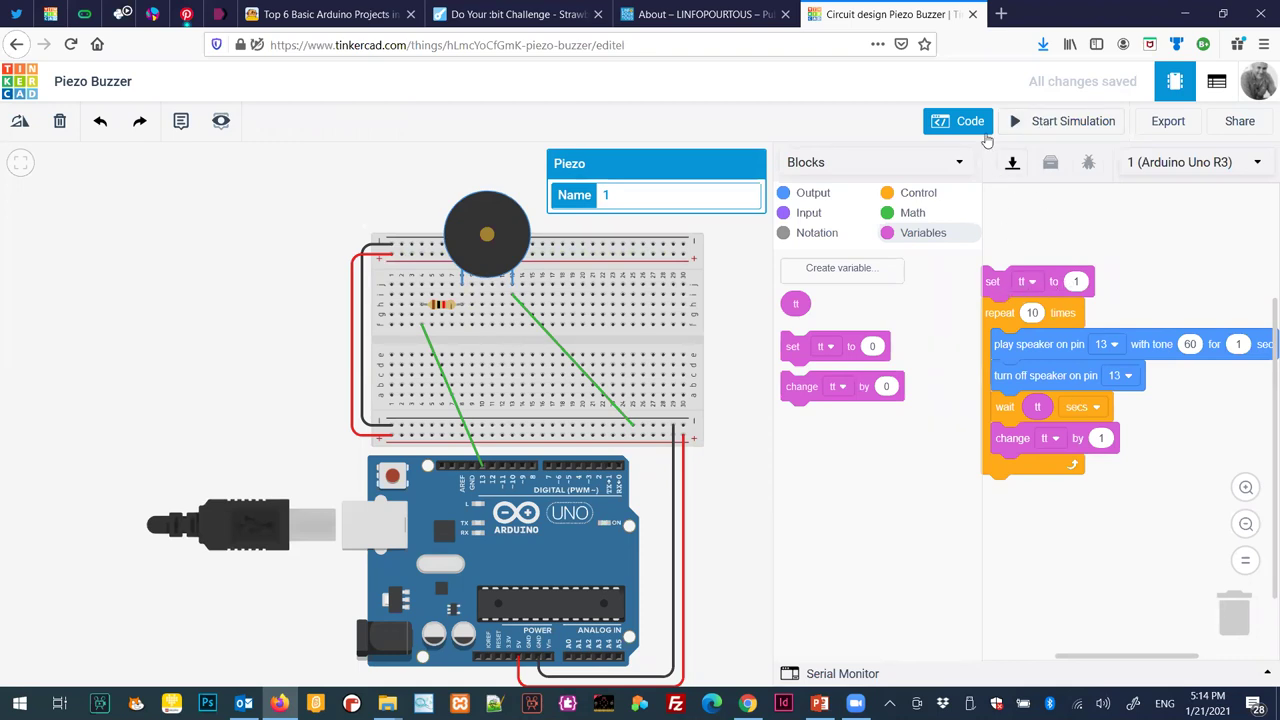
Rerun the buzzer simulation and examine the running circuit and the resistor's resistance setting.
left_click(1062, 124)
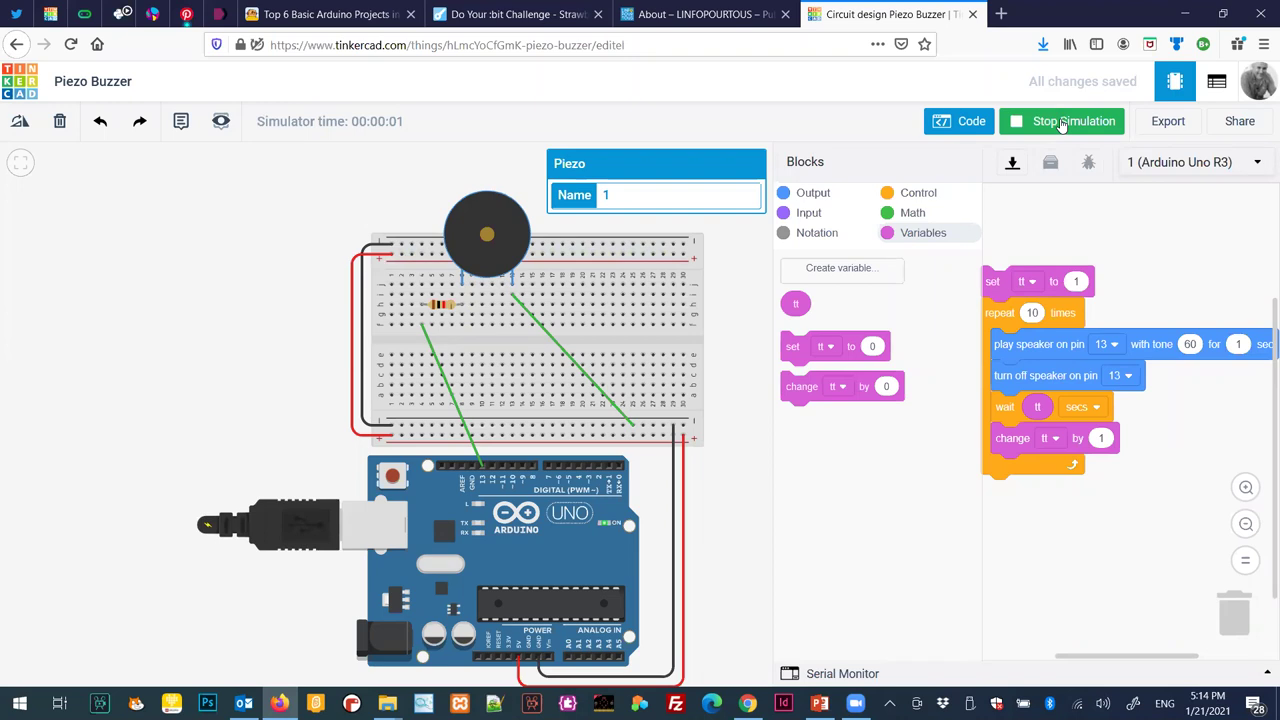
left_click(1062, 121)
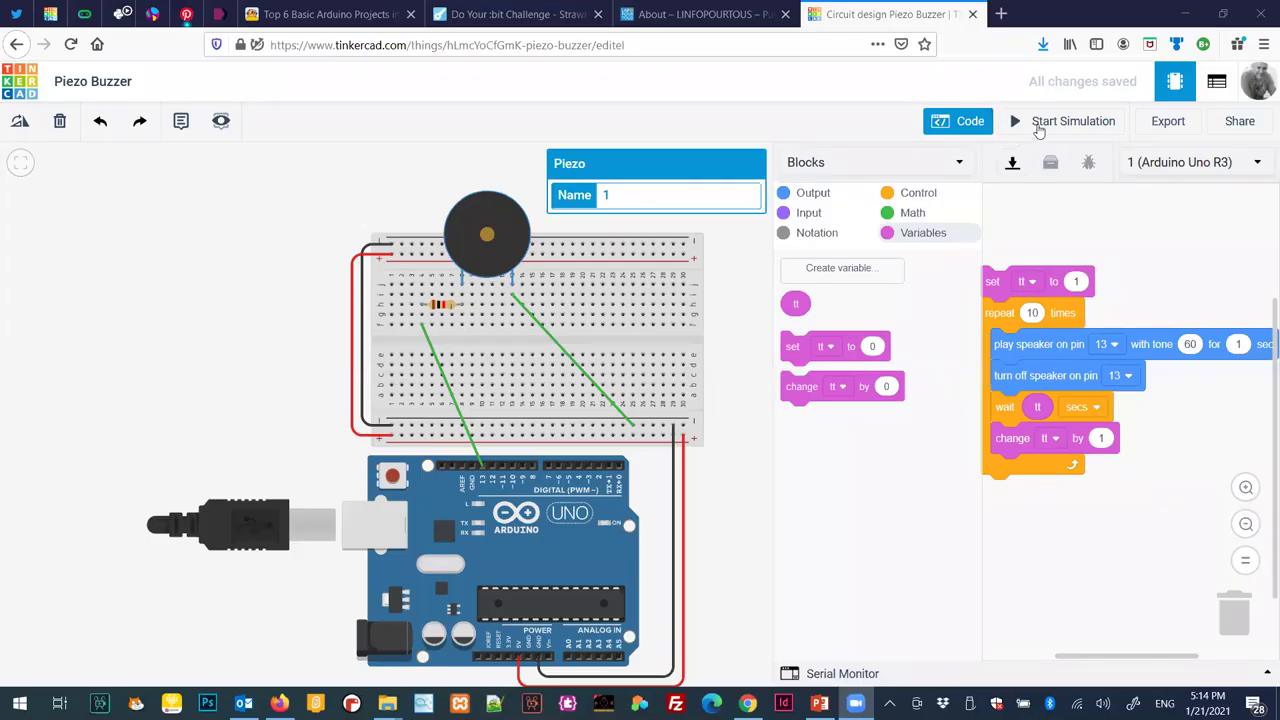
left_click(1038, 125)
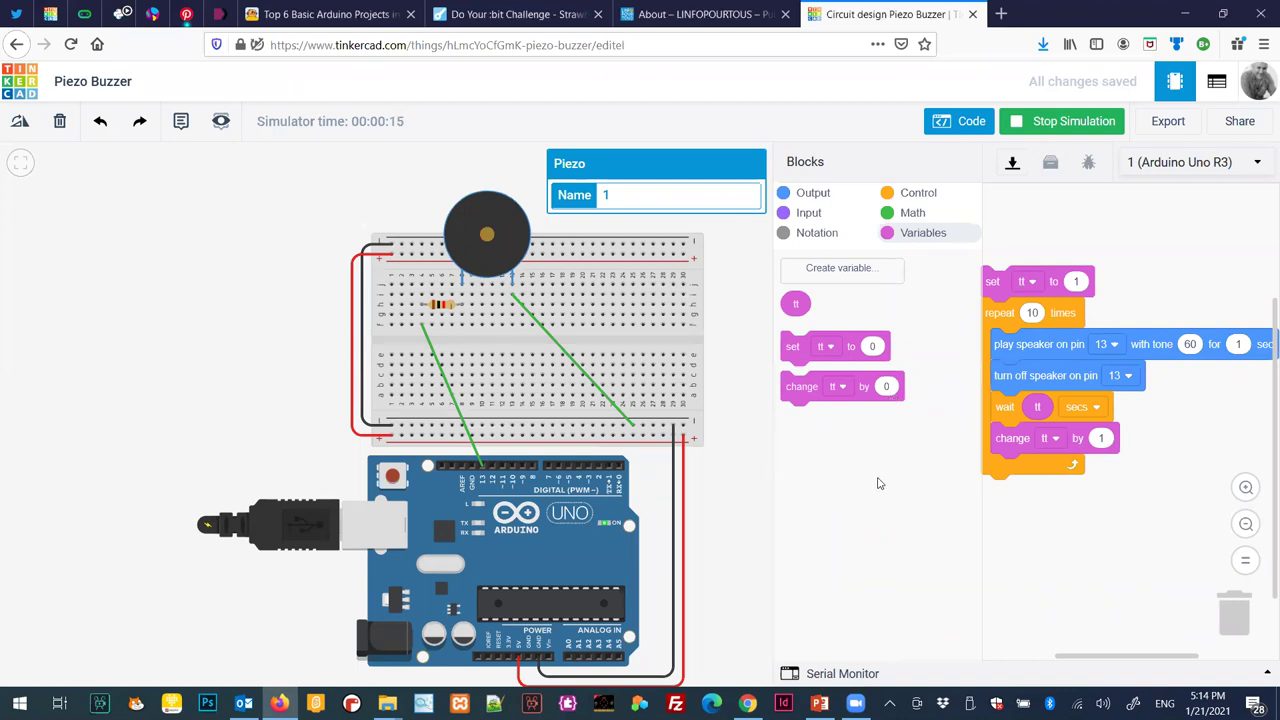
left_click(289, 384)
scroll(291, 386, "up", 2)
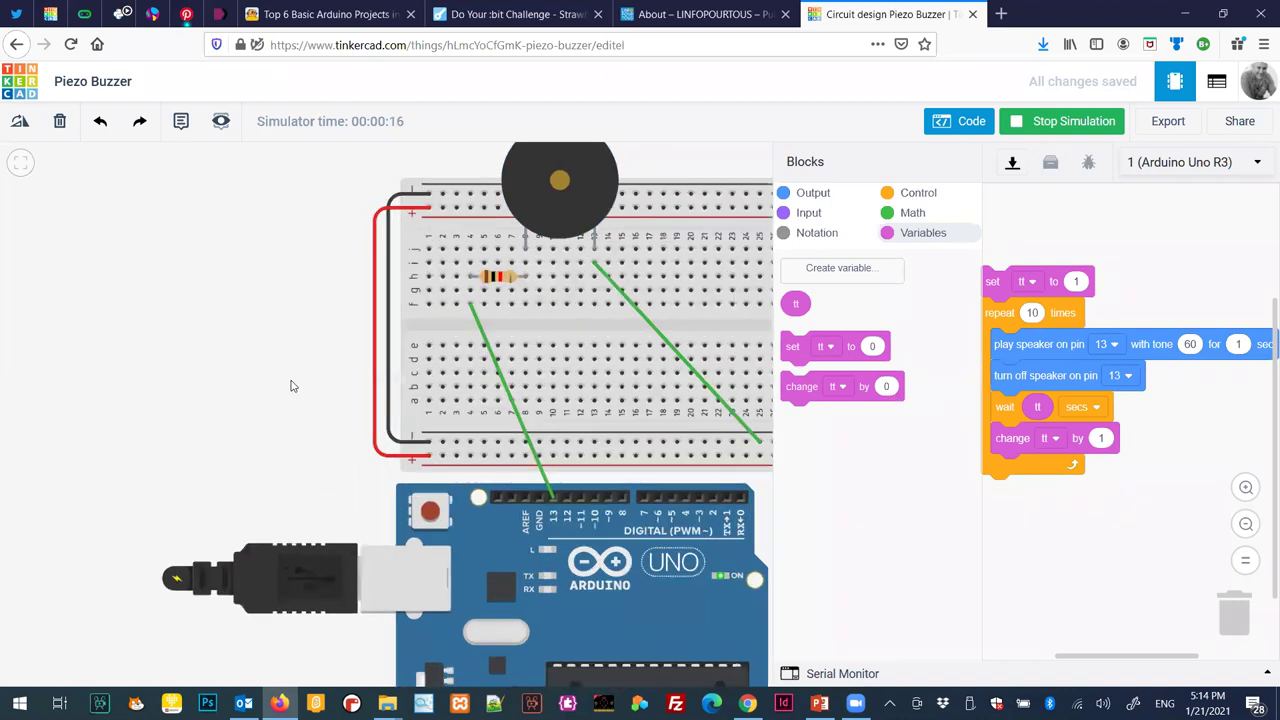
scroll(291, 386, "down", 3)
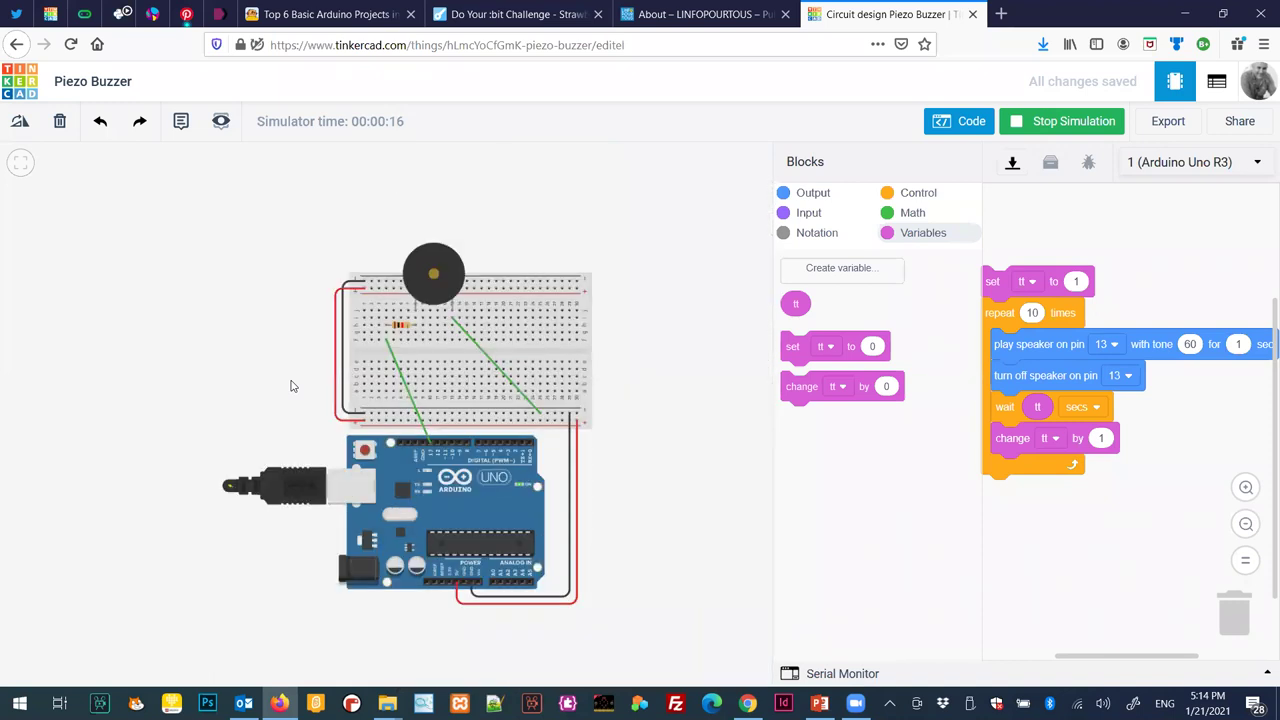
scroll(291, 386, "up", 1)
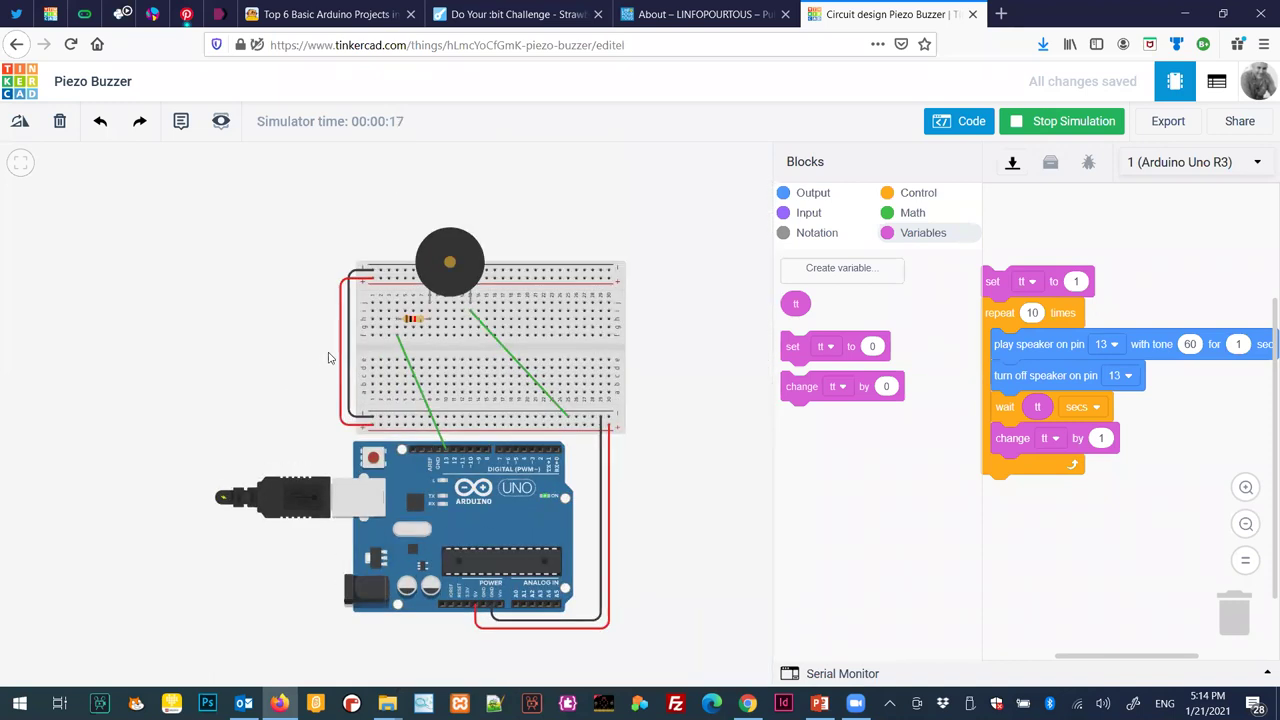
left_click(409, 321)
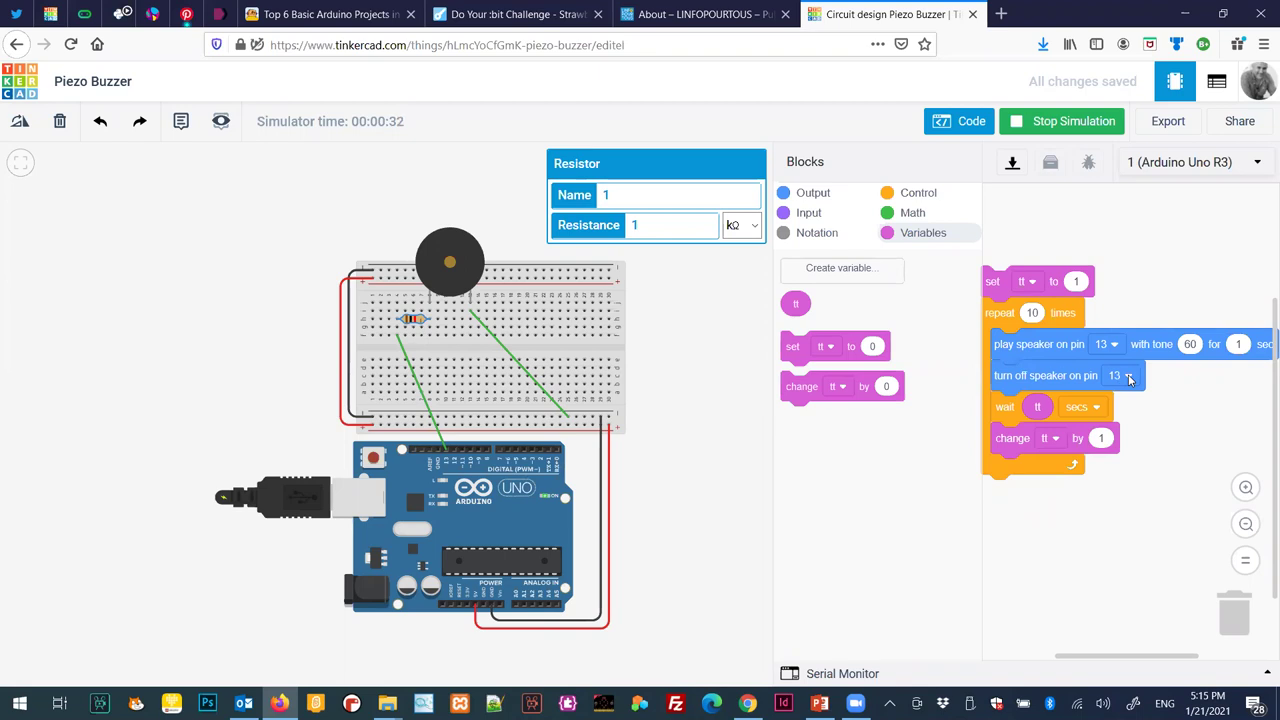
Detach the turn off speaker block from the repeat loop and simulate the buzzer circuit without it.
left_click_drag(1036, 376, 1004, 377)
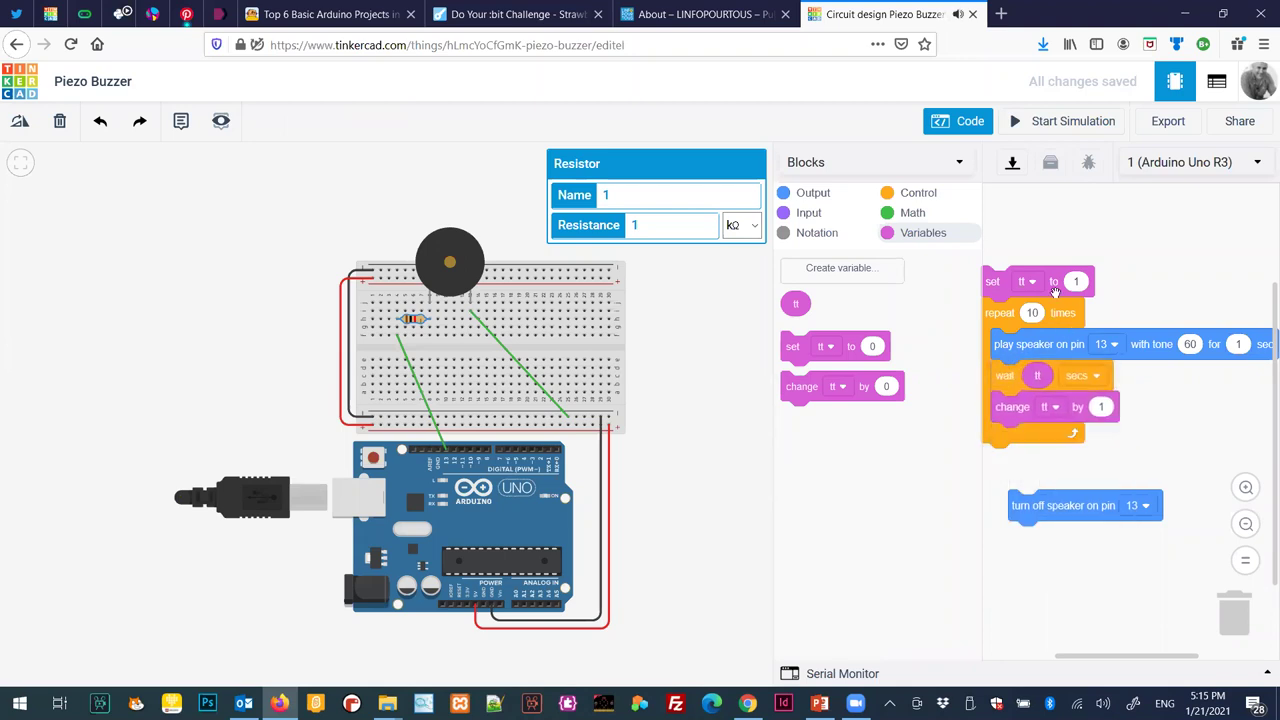
left_click(1032, 123)
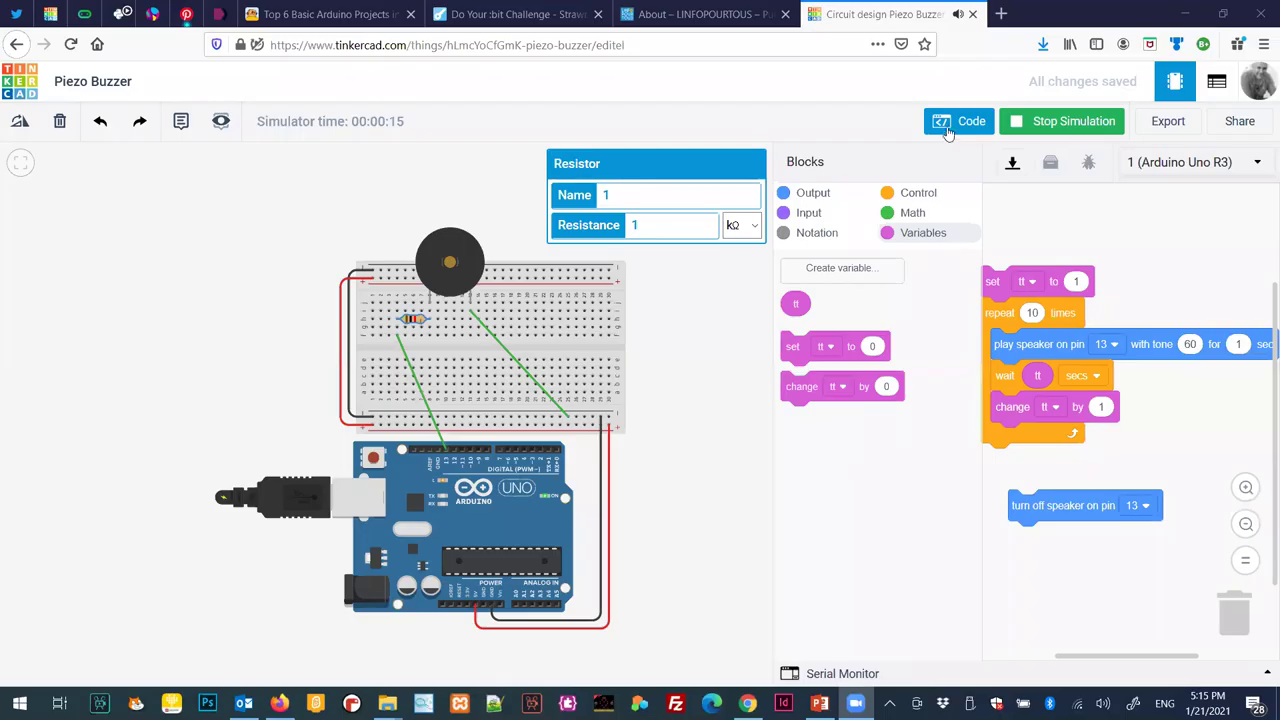
left_click(945, 123)
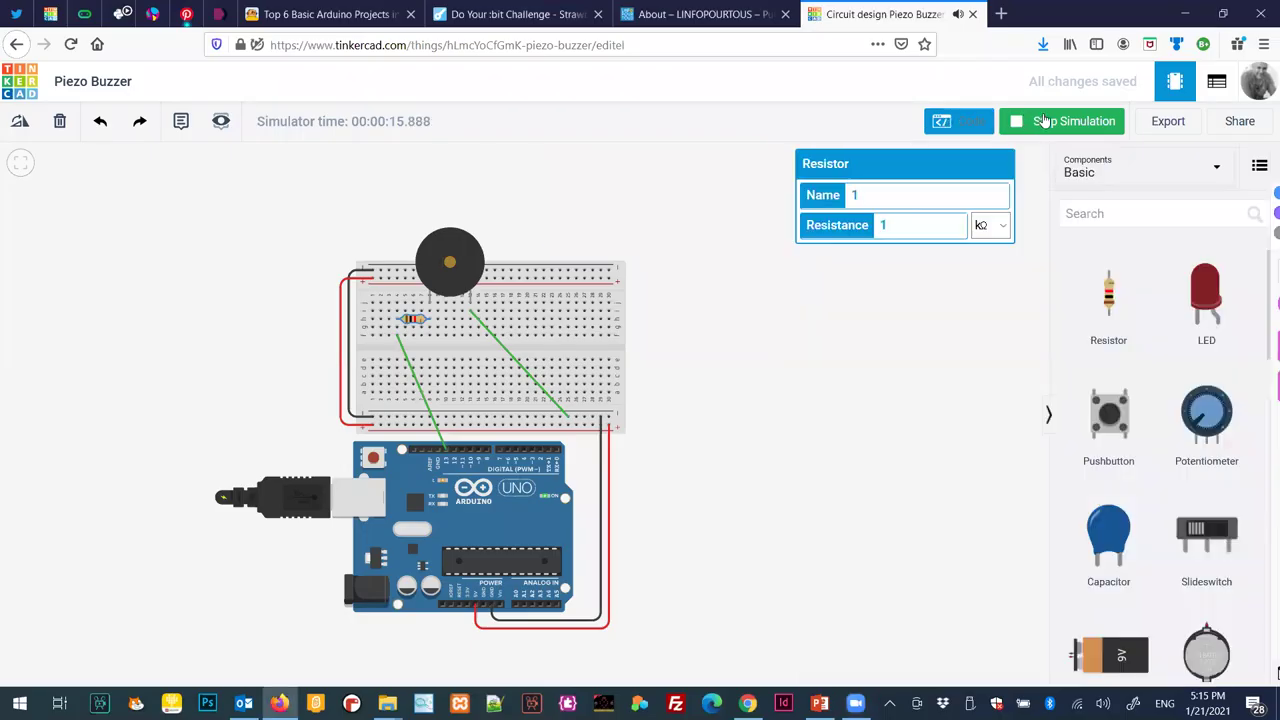
left_click(945, 123)
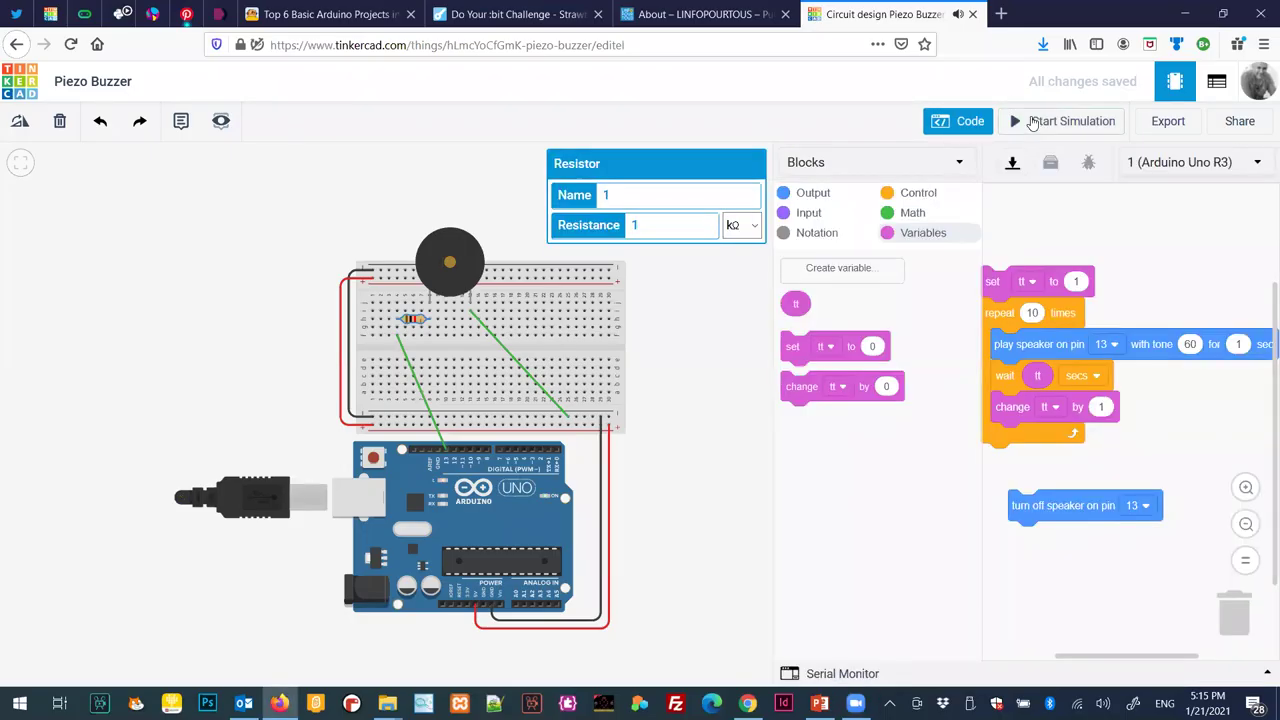
left_click(1033, 121)
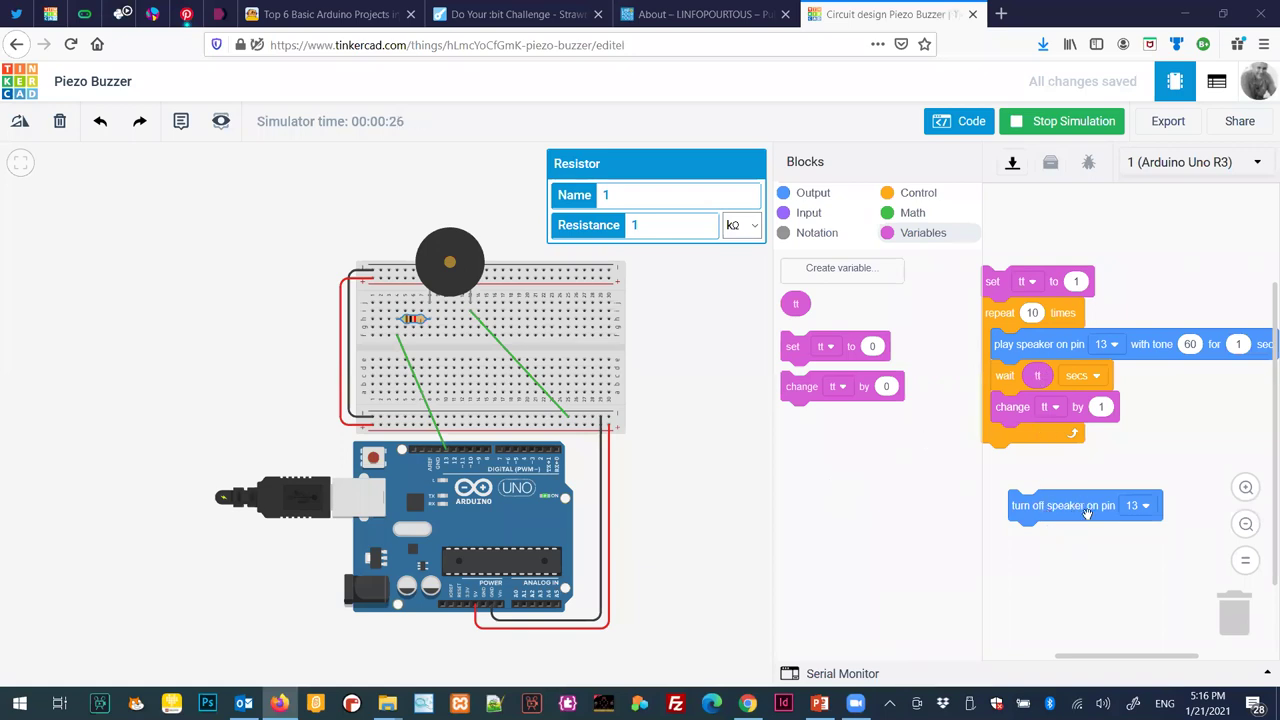
Delete the detached turn off speaker block and hide the buzzer's code.
left_click_drag(1066, 505, 893, 488)
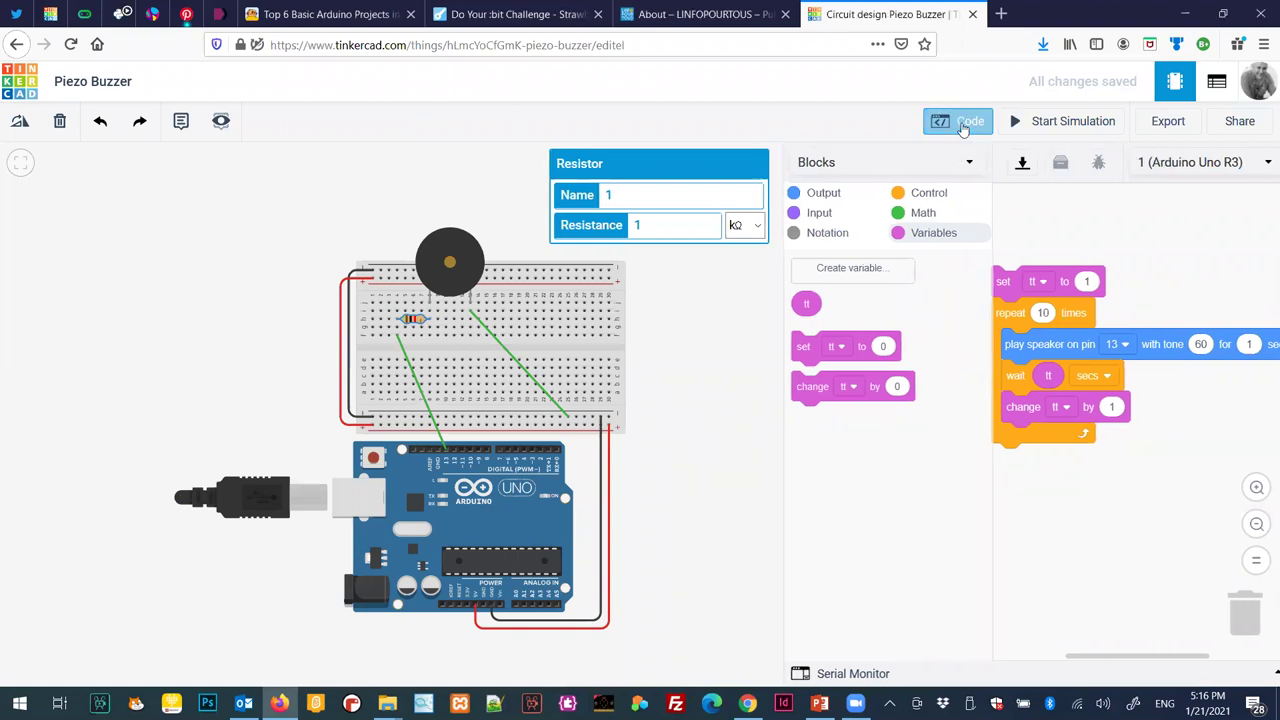
left_click(960, 121)
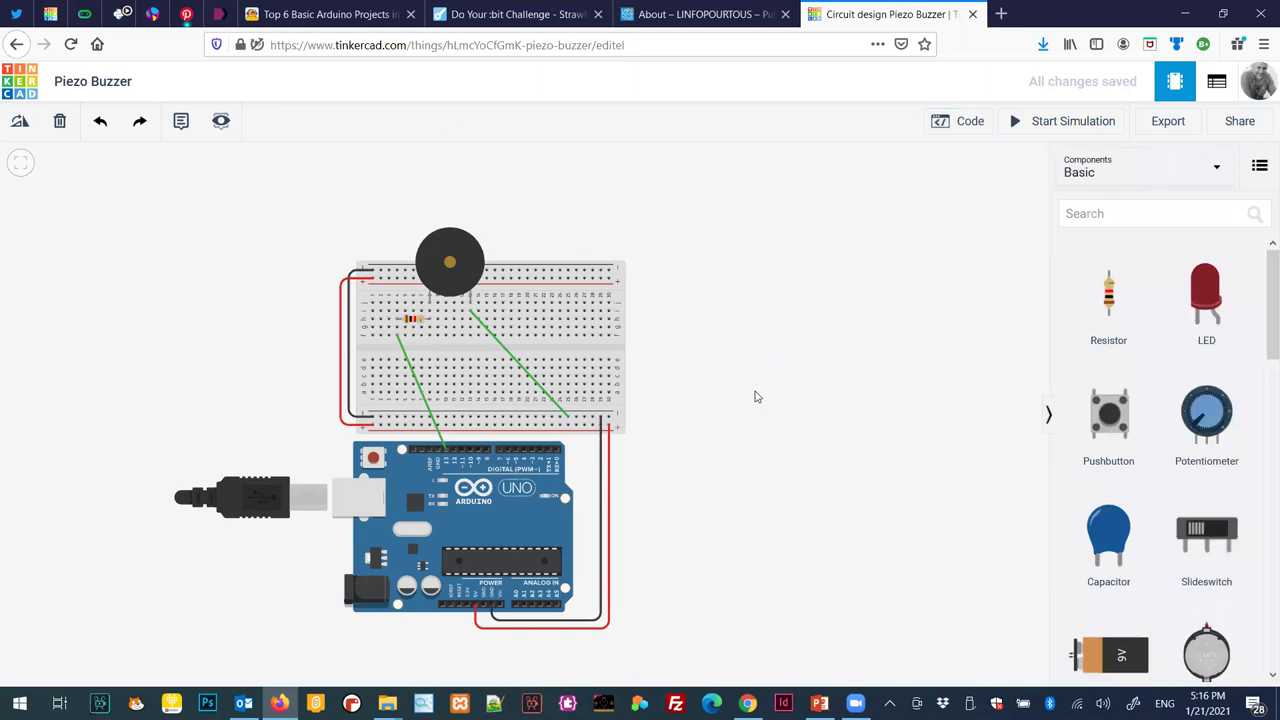
Return to the Circuits dashboard and open the RGB LED circuit for editing.
left_click(20, 82)
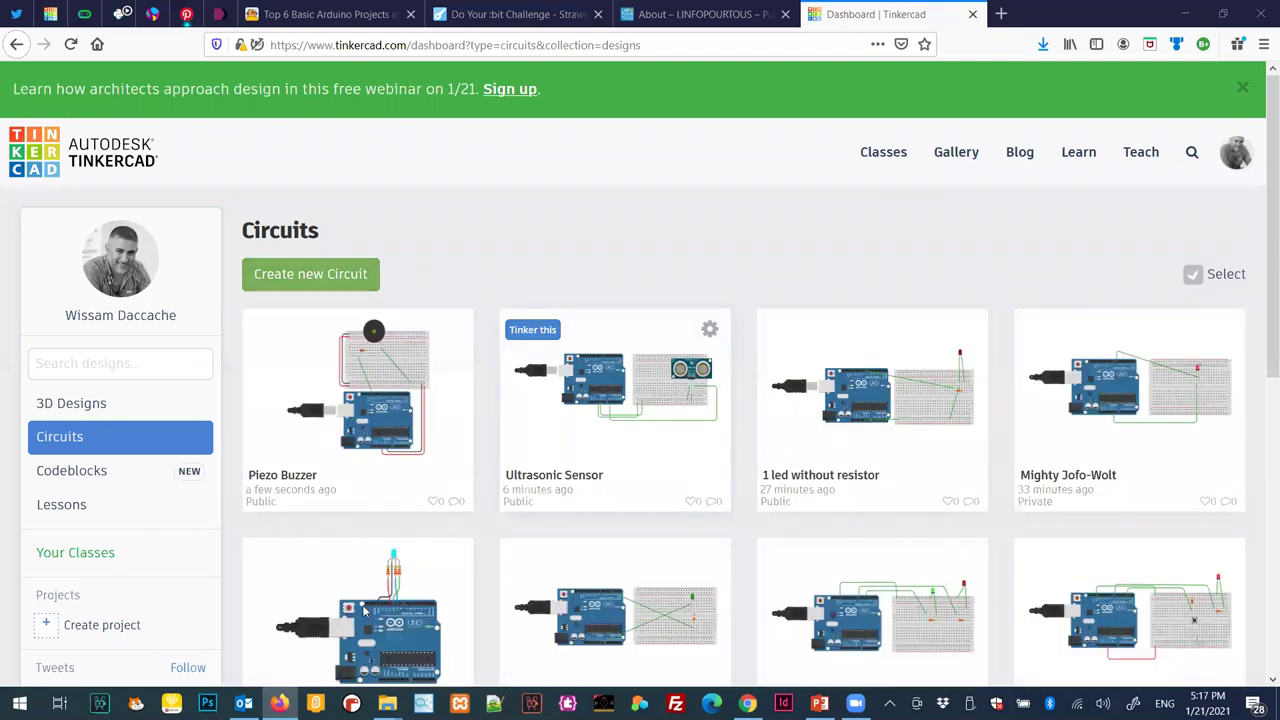
left_click(365, 614)
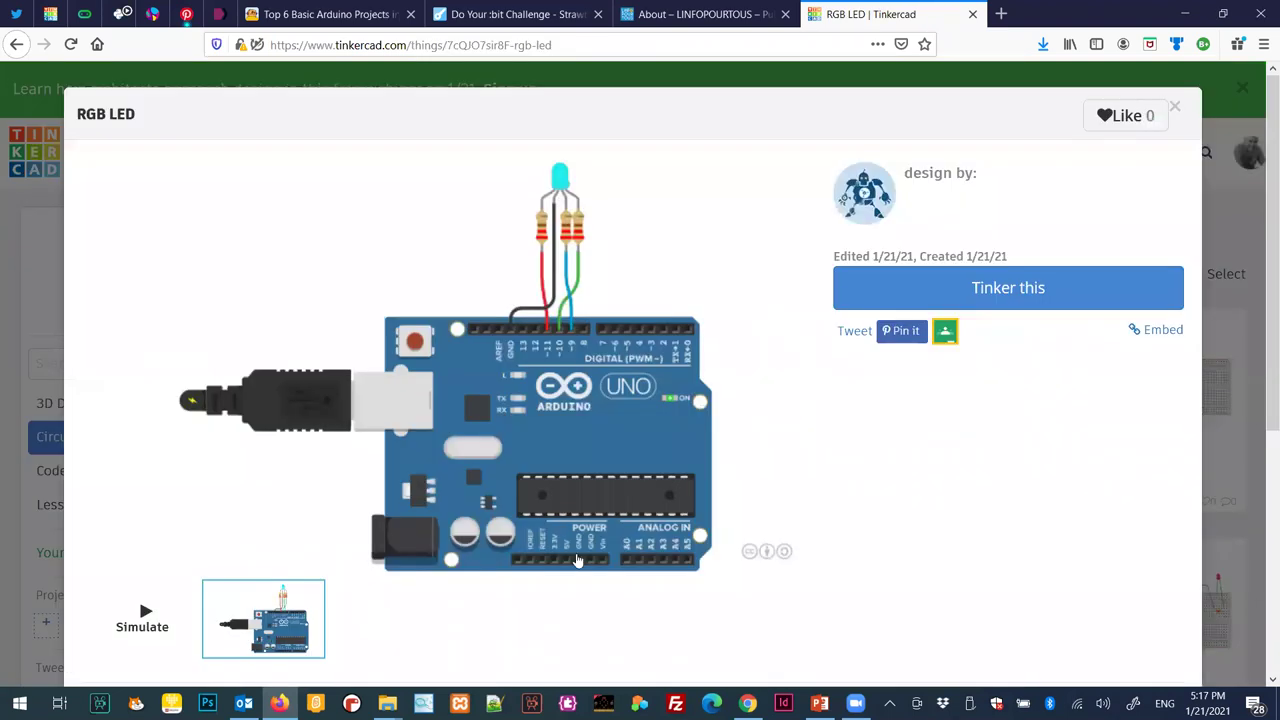
left_click(969, 293)
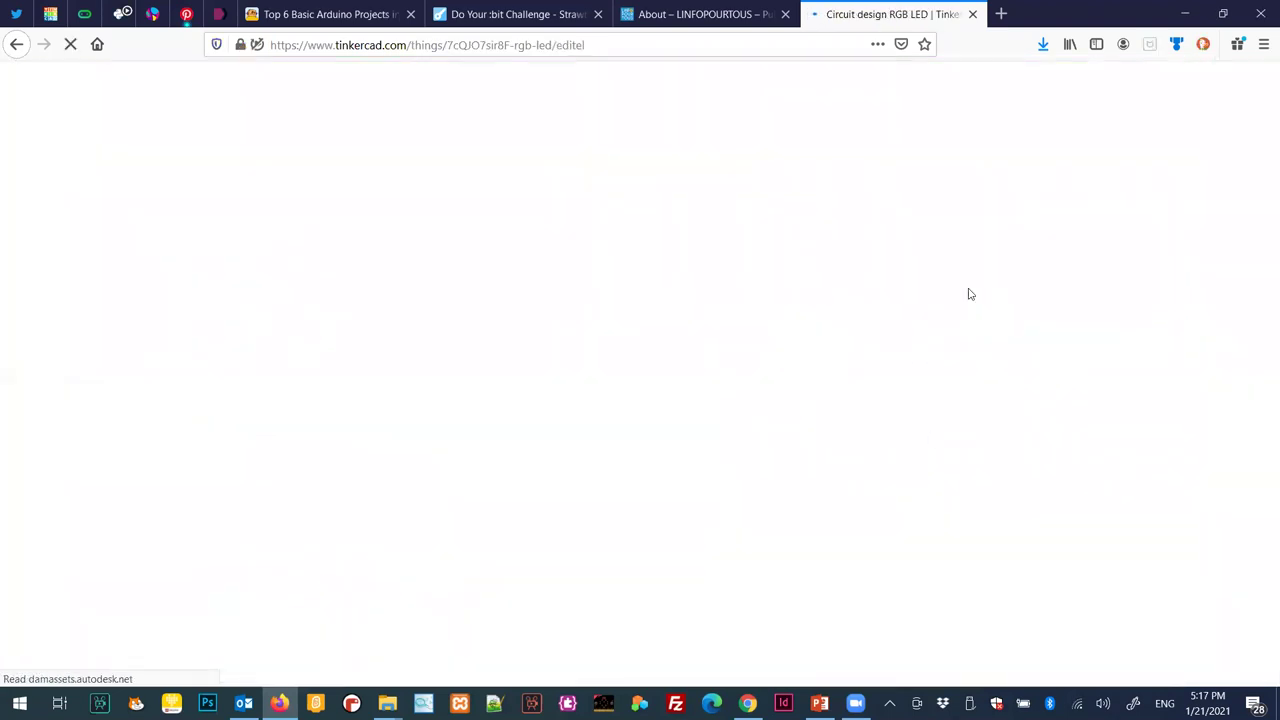